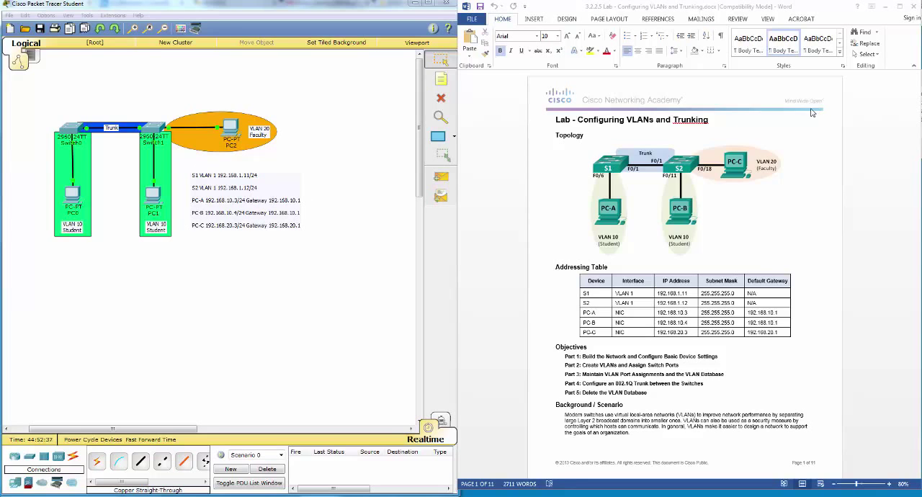
Step: Read through the lab document's topology, addressing table, objectives, background and Part 1 basic device configuration instructions
{"action": "left_click", "coordinate": [813, 231]}
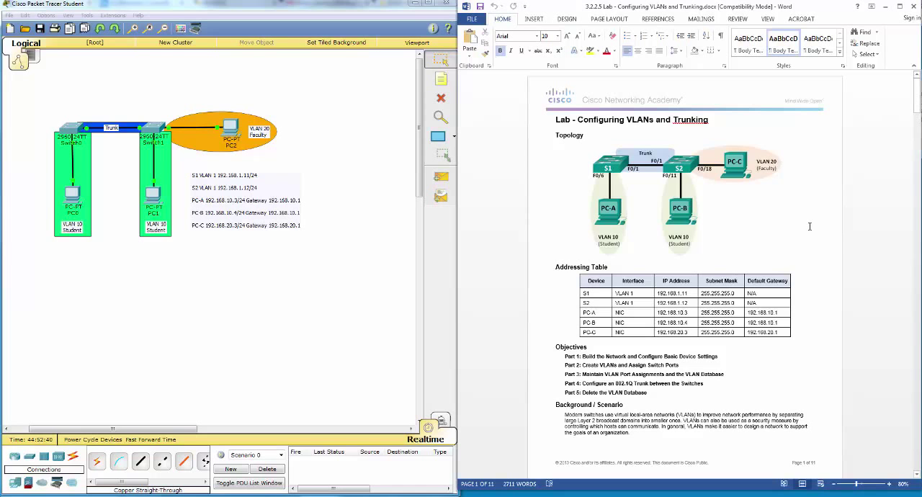
{"action": "scroll", "coordinate": [812, 229], "scroll_direction": "down", "scroll_amount": 1}
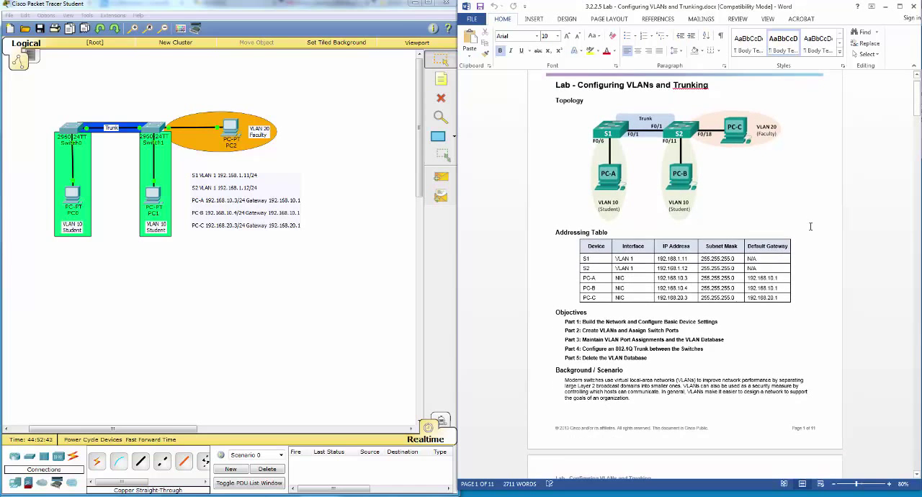
{"action": "scroll", "coordinate": [810, 226], "scroll_direction": "down", "scroll_amount": 3}
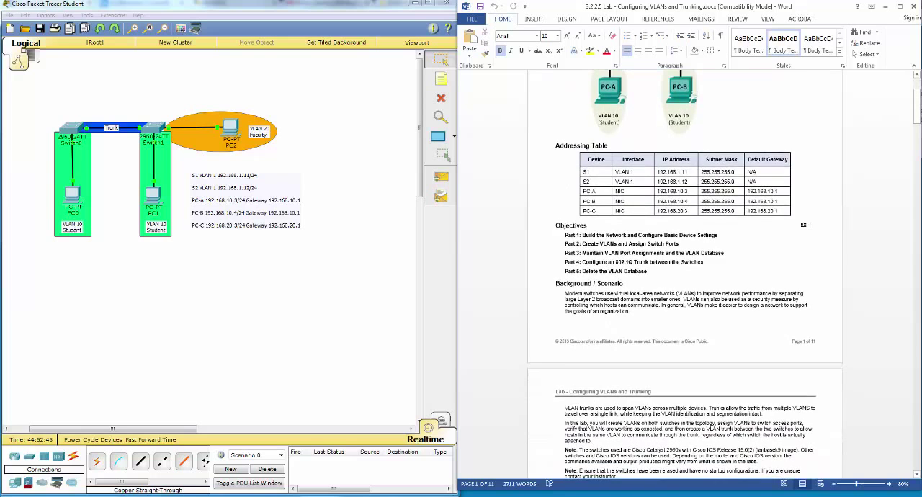
{"action": "scroll", "coordinate": [808, 226], "scroll_direction": "down", "scroll_amount": 1}
{"action": "scroll", "coordinate": [810, 229], "scroll_direction": "down", "scroll_amount": 1}
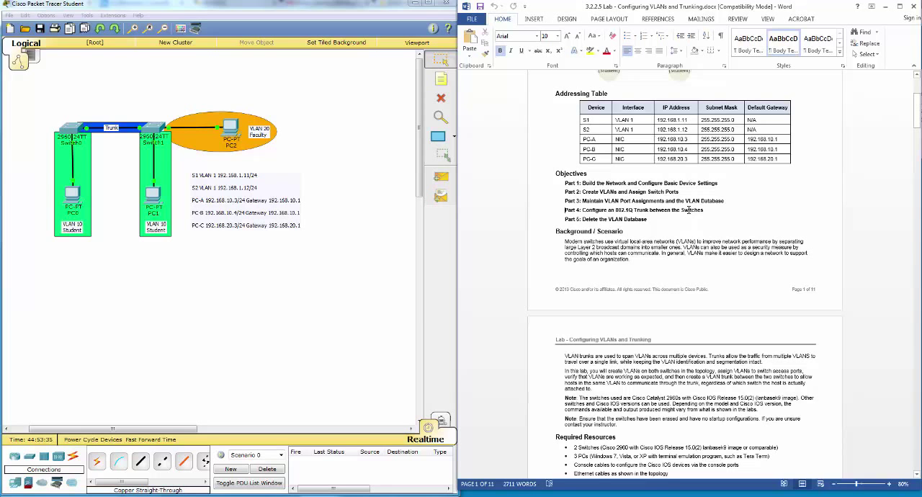
{"action": "scroll", "coordinate": [666, 263], "scroll_direction": "down", "scroll_amount": 3}
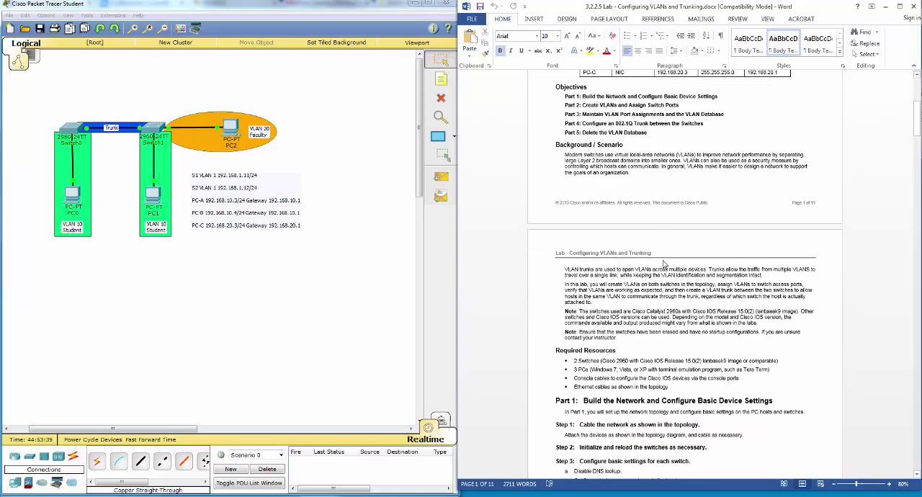
{"action": "scroll", "coordinate": [702, 281], "scroll_direction": "down", "scroll_amount": 2}
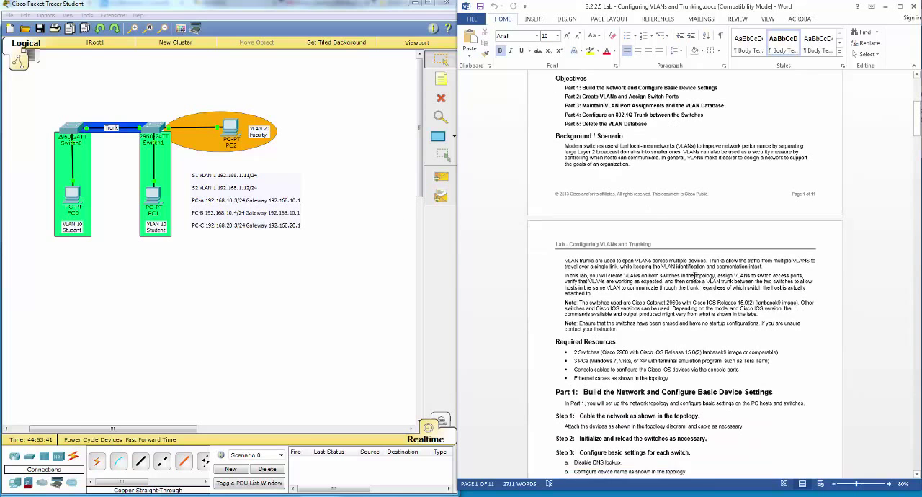
{"action": "scroll", "coordinate": [691, 267], "scroll_direction": "down", "scroll_amount": 2}
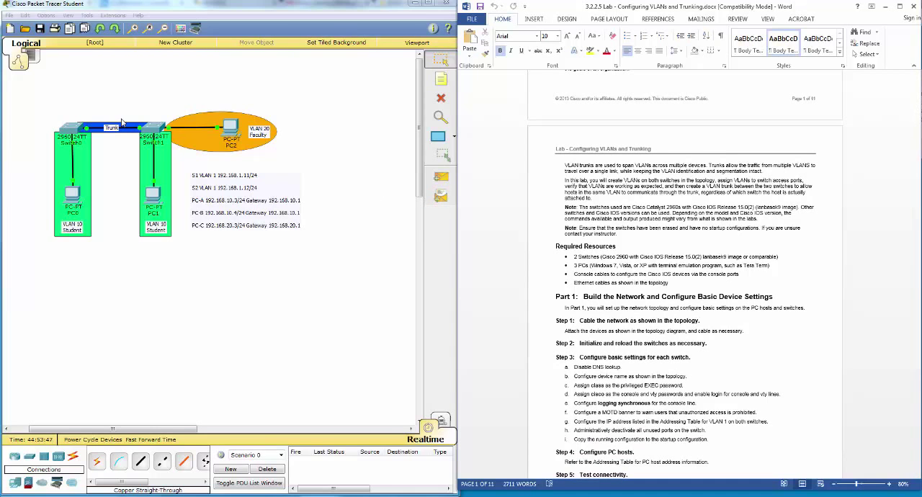
{"action": "scroll", "coordinate": [653, 248], "scroll_direction": "down", "scroll_amount": 3}
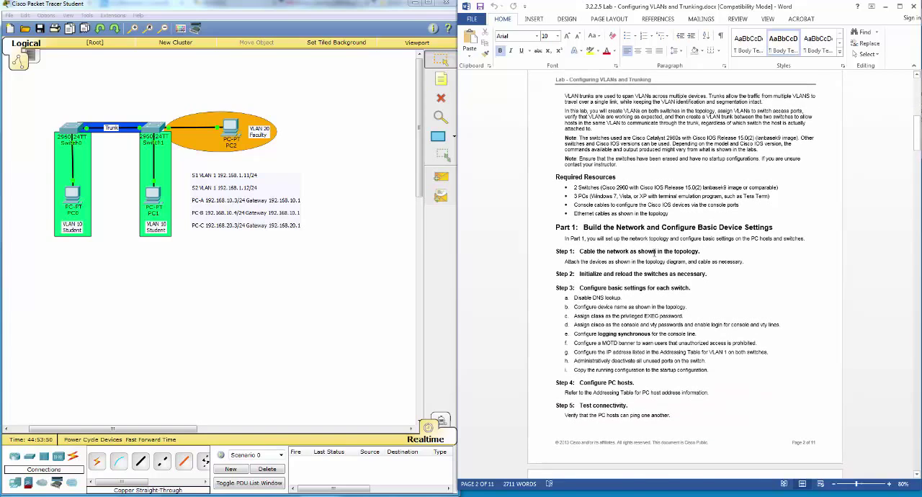
{"action": "scroll", "coordinate": [655, 252], "scroll_direction": "down", "scroll_amount": 3}
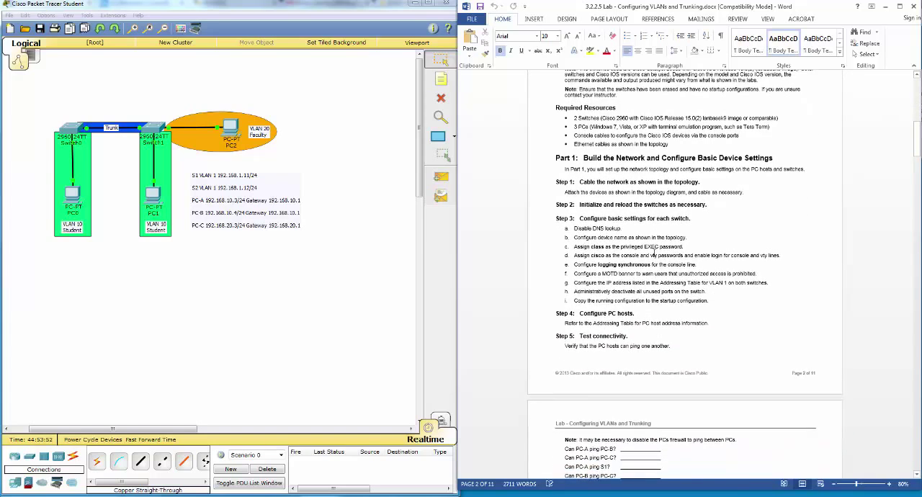
{"action": "scroll", "coordinate": [653, 253], "scroll_direction": "down", "scroll_amount": 2}
{"action": "scroll", "coordinate": [653, 252], "scroll_direction": "down", "scroll_amount": 1}
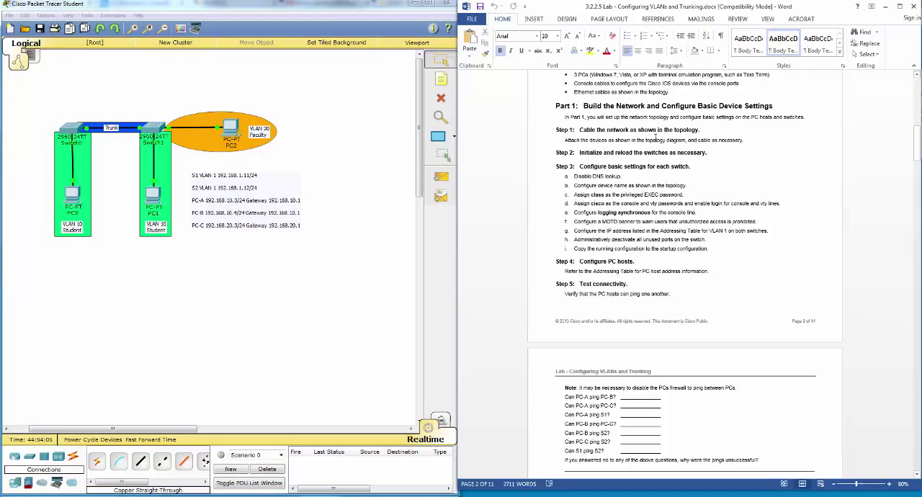
{"action": "scroll", "coordinate": [645, 144], "scroll_direction": "down", "scroll_amount": 1}
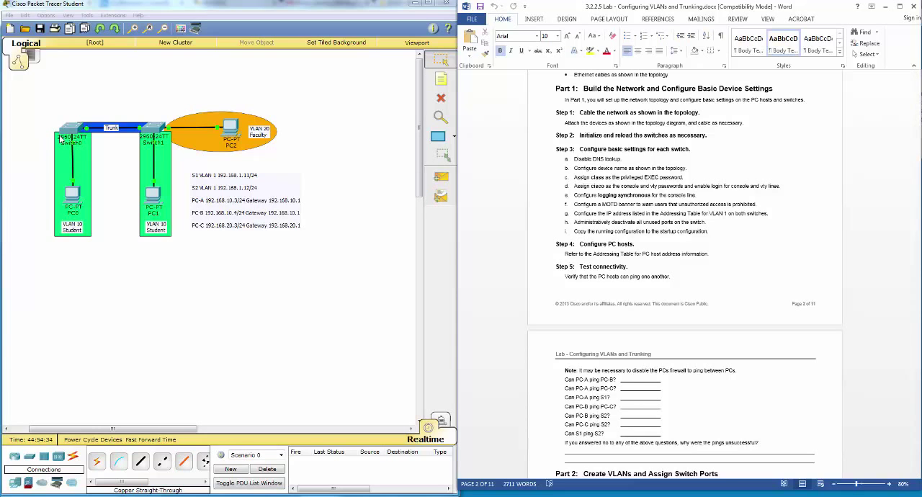
Step: Reconnect the switch end of PC1's cable to port FastEthernet0/11 on Switch1, matching the lab topology
{"action": "scroll", "coordinate": [638, 153], "scroll_direction": "up", "scroll_amount": 2}
{"action": "scroll", "coordinate": [637, 153], "scroll_direction": "up", "scroll_amount": 15}
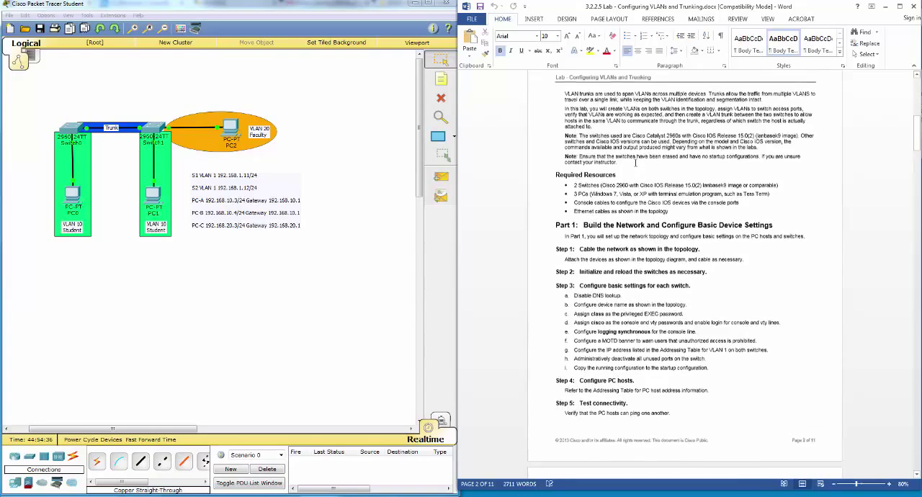
{"action": "scroll", "coordinate": [634, 165], "scroll_direction": "up", "scroll_amount": 5}
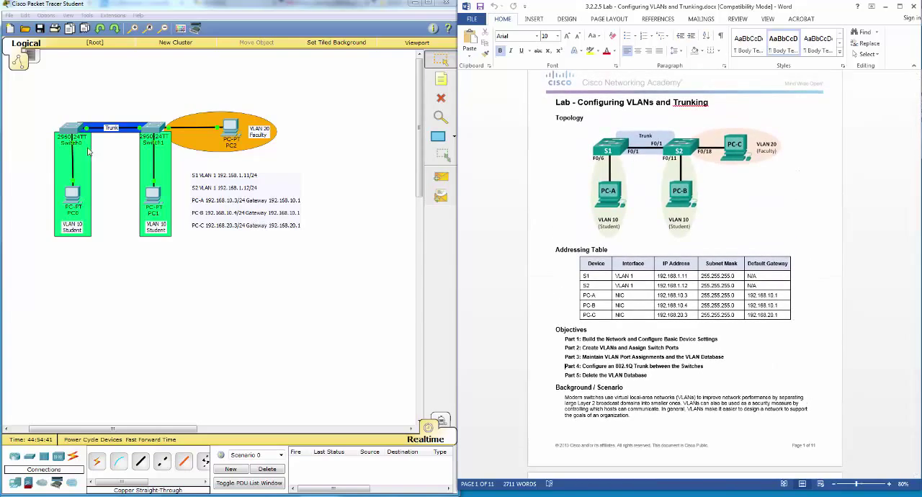
{"action": "left_click", "coordinate": [158, 145]}
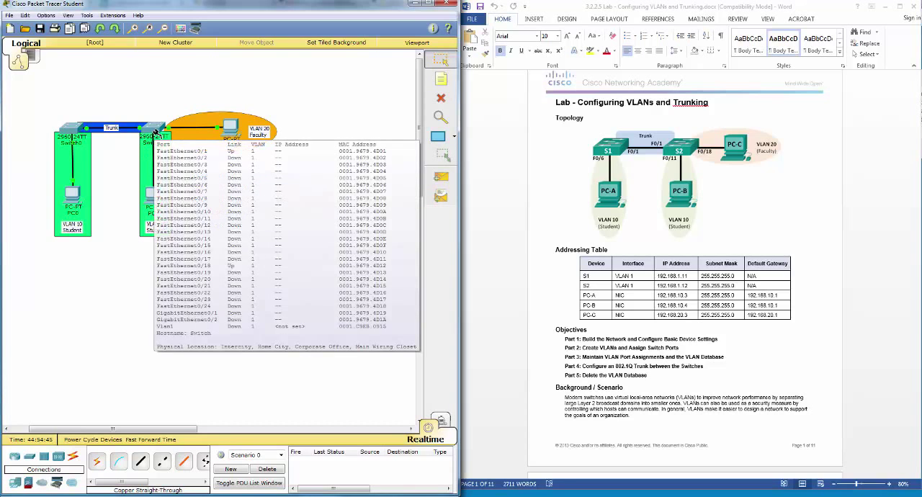
{"action": "left_click", "coordinate": [155, 132]}
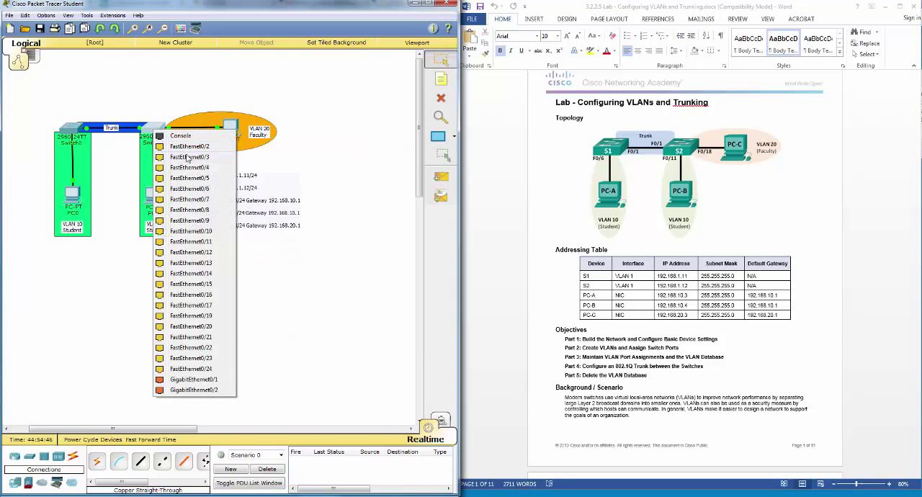
{"action": "left_click", "coordinate": [189, 242]}
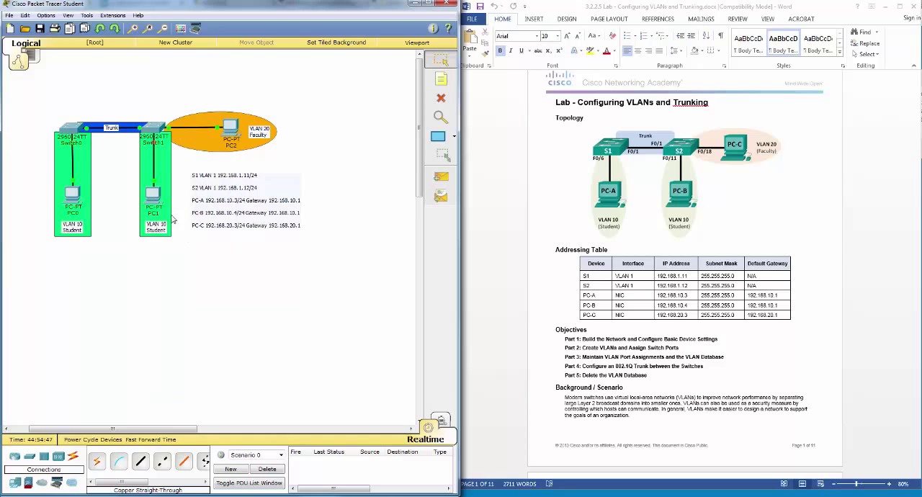
Step: Set the display name of Switch1 to S2 in its global settings and close the device window
{"action": "left_click", "coordinate": [148, 134]}
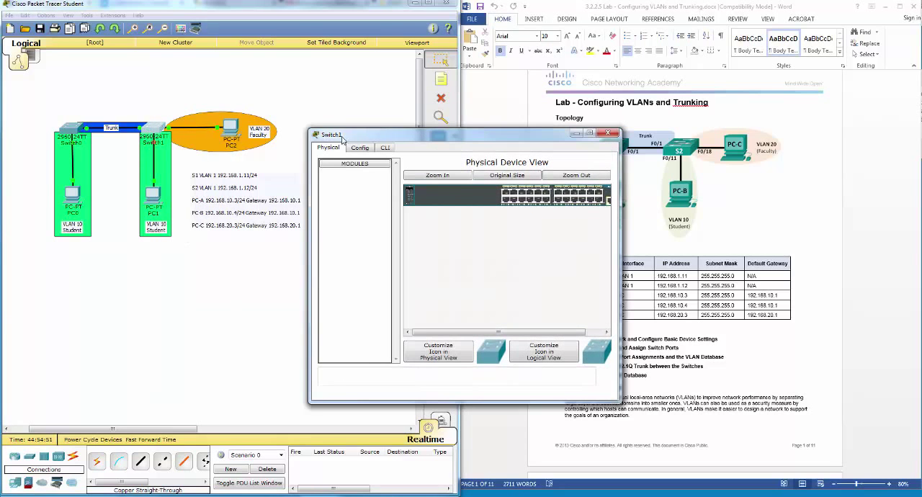
{"action": "left_click", "coordinate": [359, 147]}
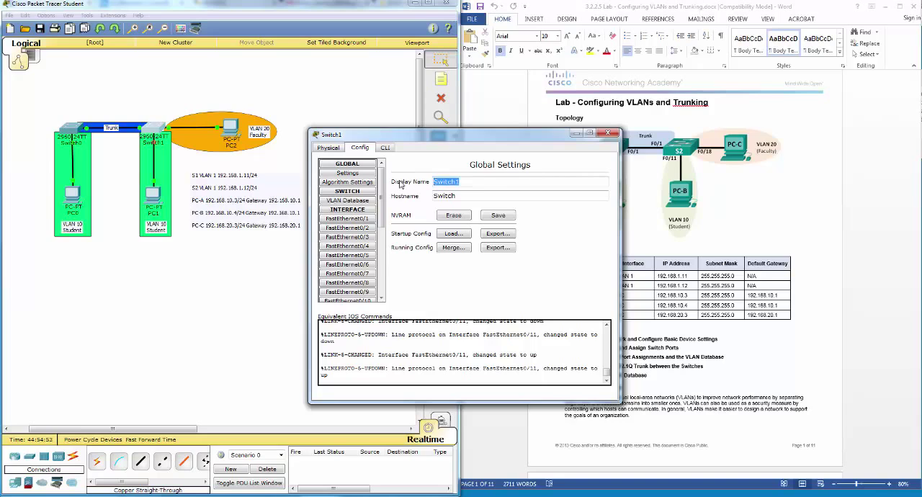
{"action": "type", "text": "S2"}
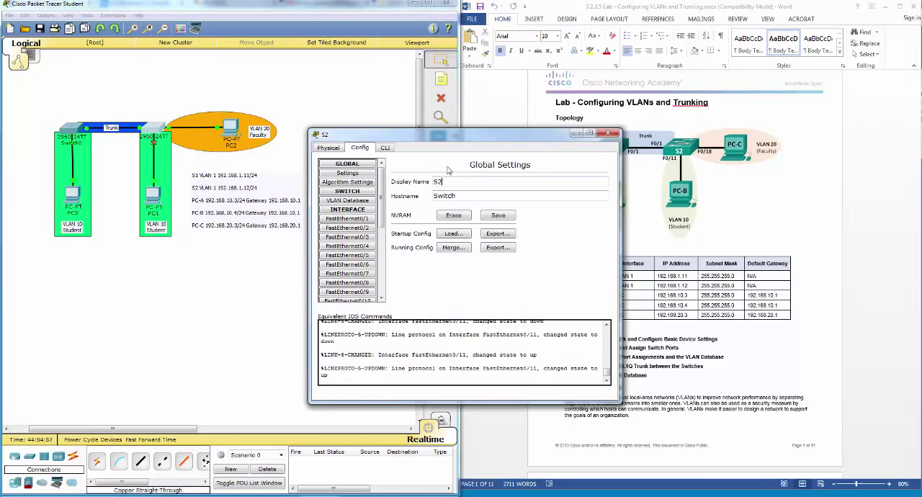
{"action": "left_click", "coordinate": [608, 134]}
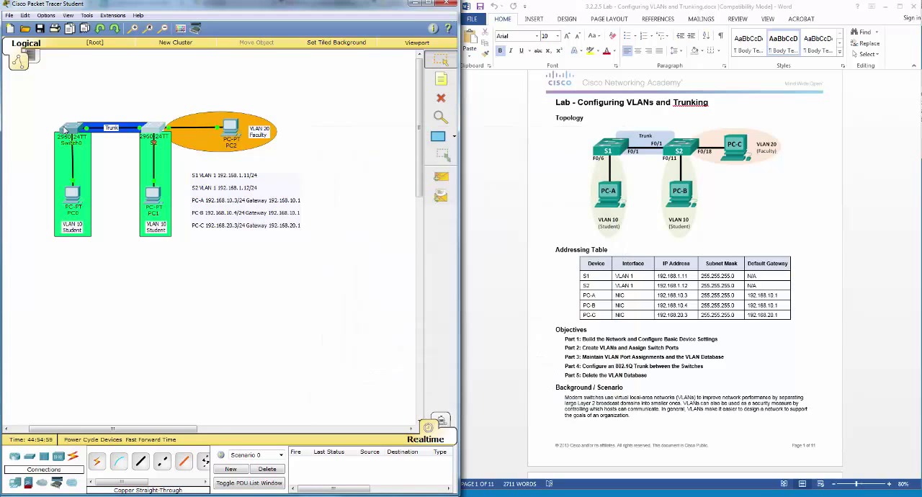
Step: Set the display name of Switch0 to S1 in its global settings and close the device window
{"action": "left_click", "coordinate": [67, 130]}
{"action": "left_click", "coordinate": [358, 148]}
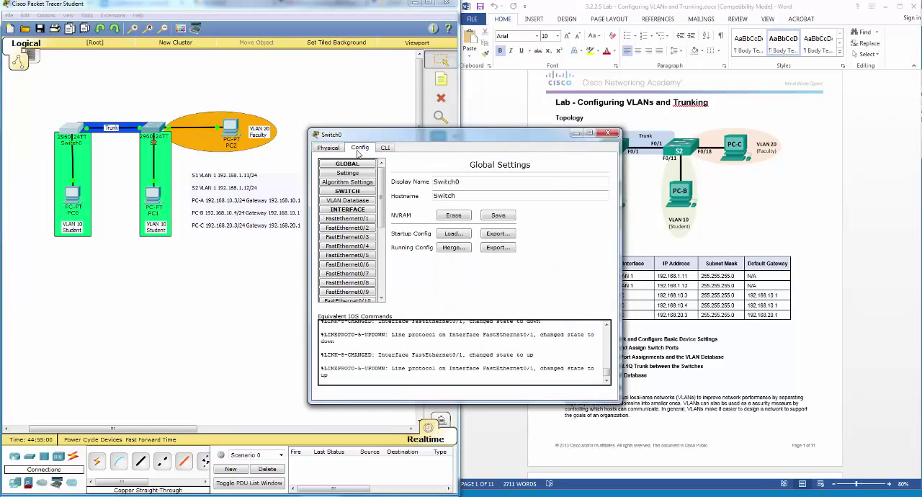
{"action": "double_click", "coordinate": [458, 181]}
{"action": "type", "text": "S12"}
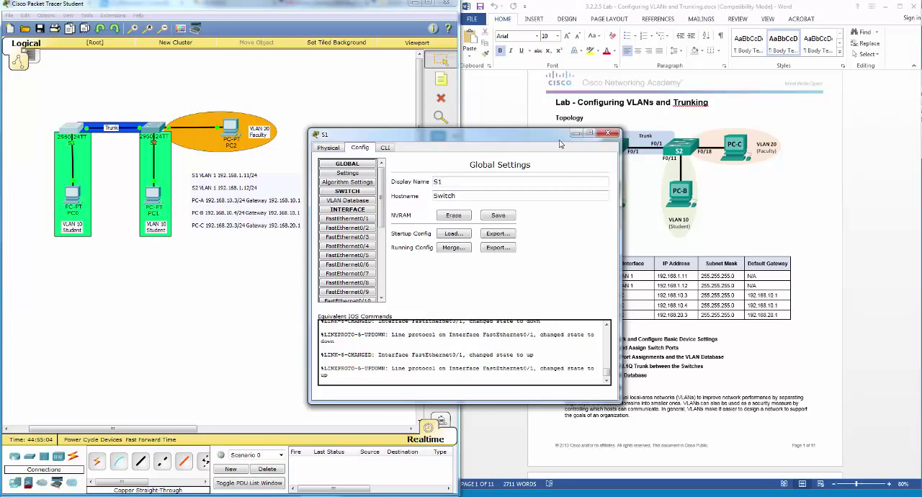
{"action": "left_click", "coordinate": [609, 134]}
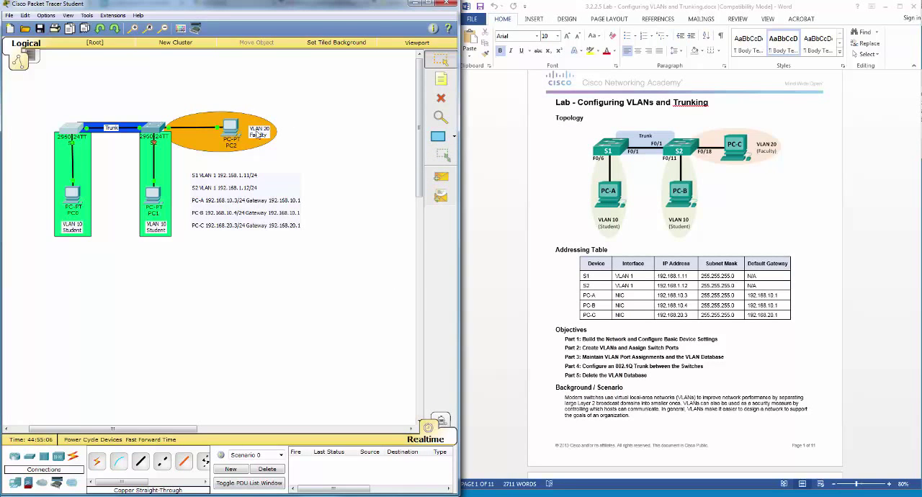
Step: Rename the labels of PC2, PC1 and PC0 in the topology to PC-C, PC-B and PC-A
{"action": "left_click", "coordinate": [232, 146]}
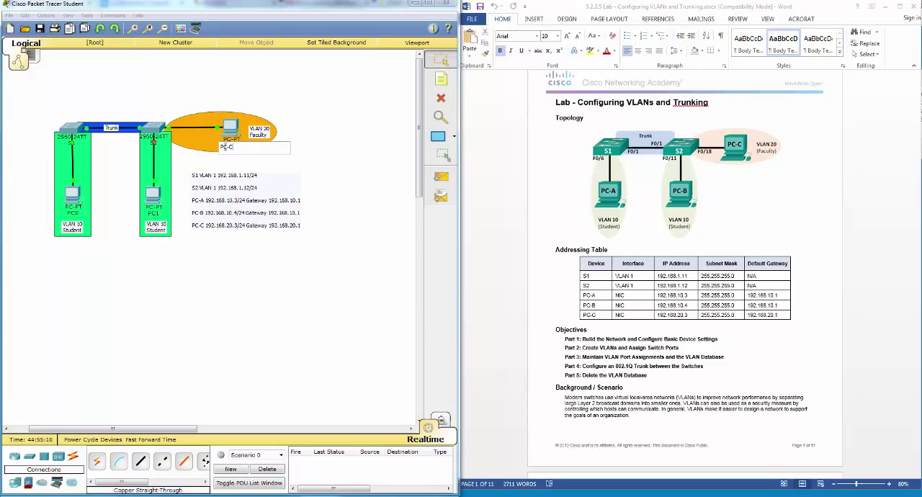
{"action": "left_click", "coordinate": [157, 216]}
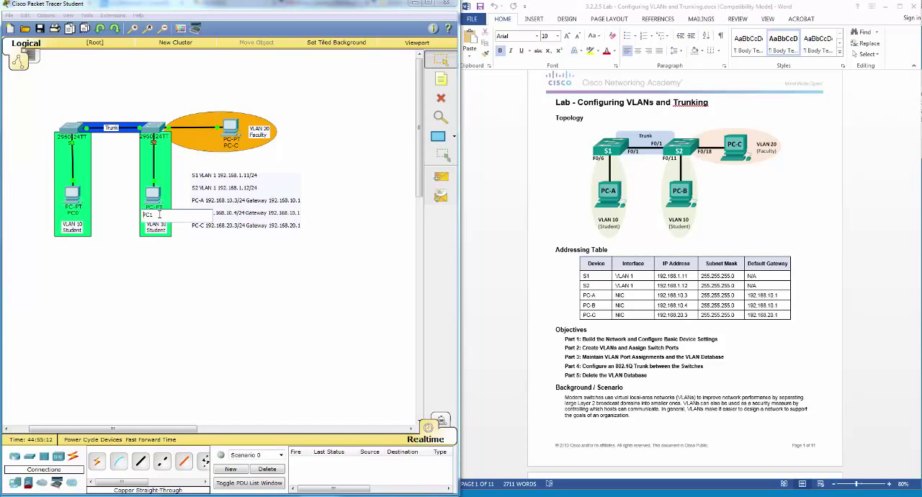
{"action": "type", "text": "PC-B"}
{"action": "left_click", "coordinate": [78, 214]}
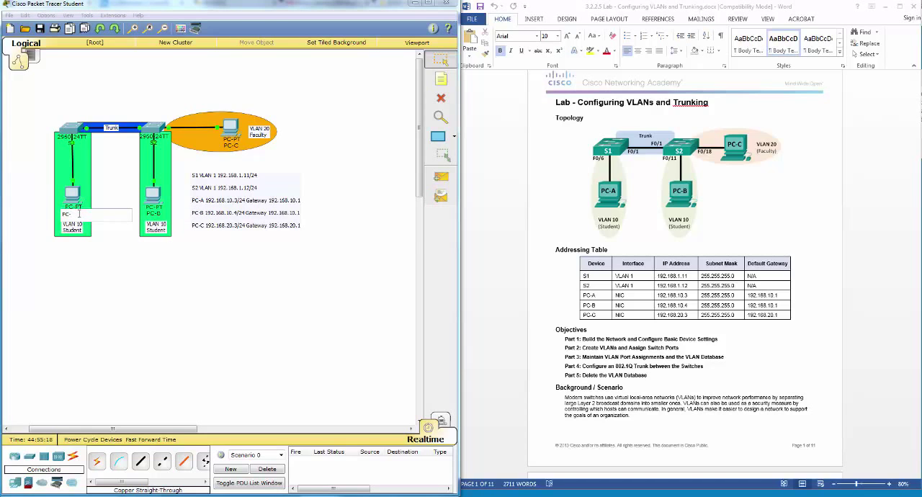
{"action": "left_click", "coordinate": [200, 311]}
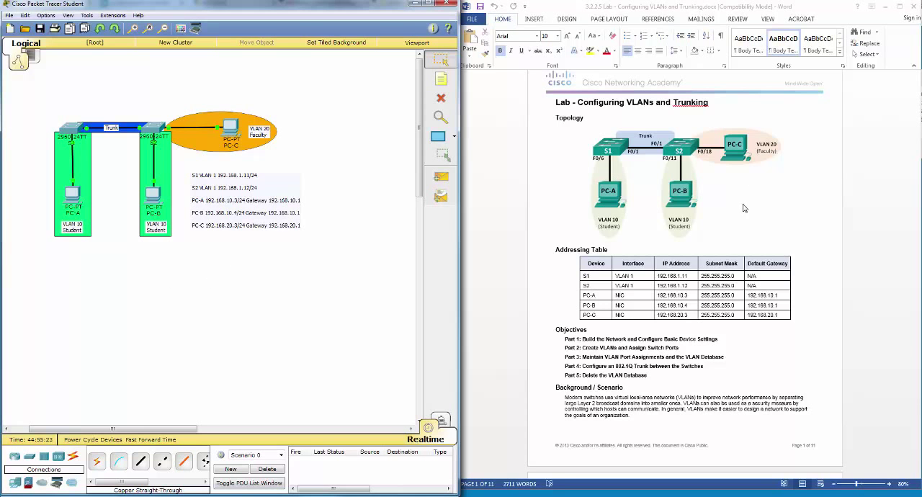
Step: Open the command line of switch S1 beside the lab's Part 1 instructions and enter global configuration mode with en and conf t
{"action": "left_click", "coordinate": [809, 214]}
{"action": "scroll", "coordinate": [809, 213], "scroll_direction": "down", "scroll_amount": 15}
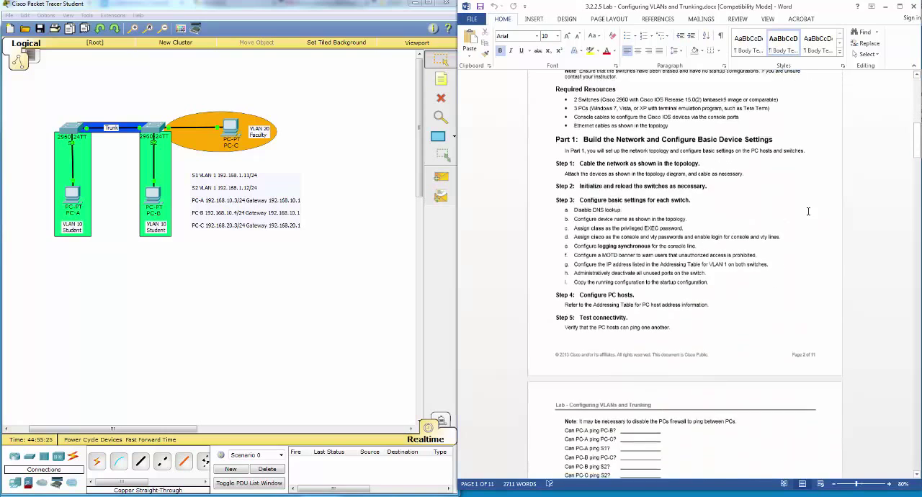
{"action": "scroll", "coordinate": [807, 211], "scroll_direction": "down", "scroll_amount": 1}
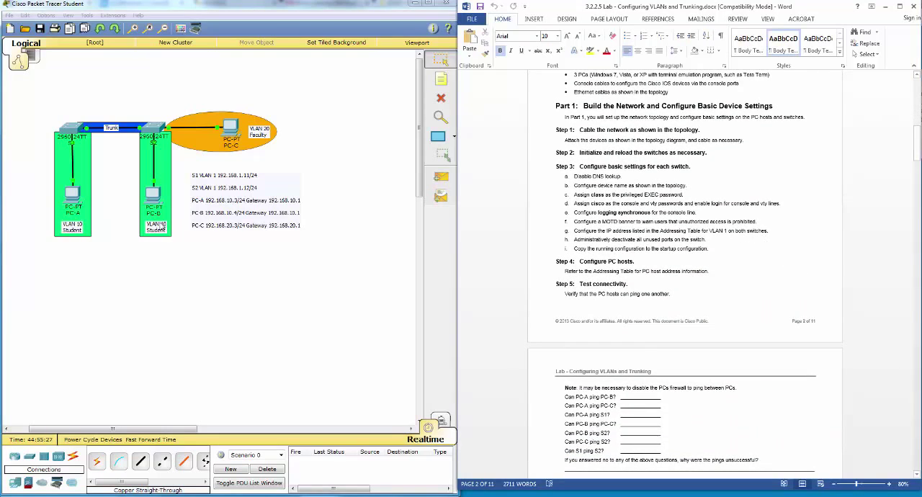
{"action": "left_click", "coordinate": [73, 133]}
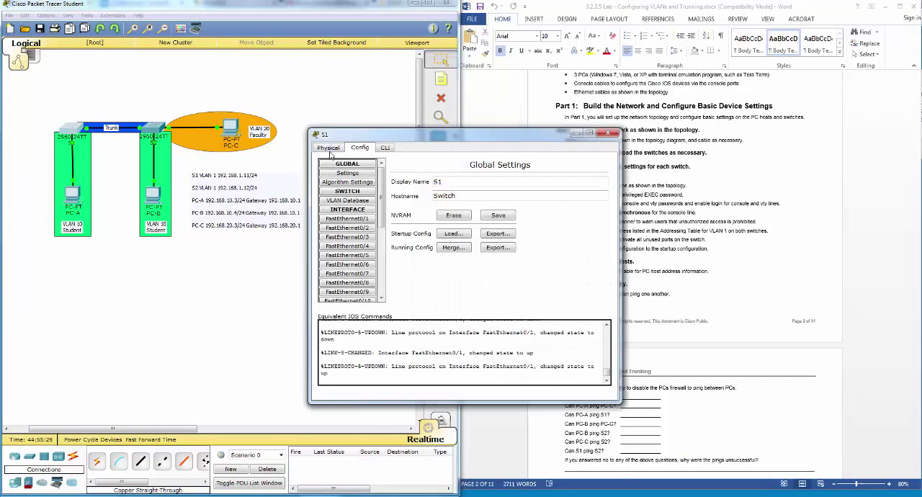
{"action": "left_click_drag", "start_coordinate": [361, 131], "coordinate": [101, 180]}
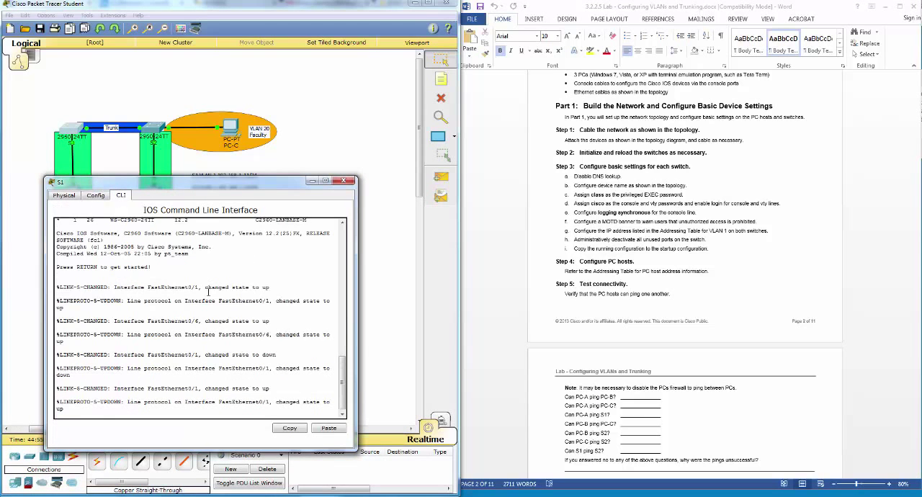
{"action": "key", "text": "Return"}
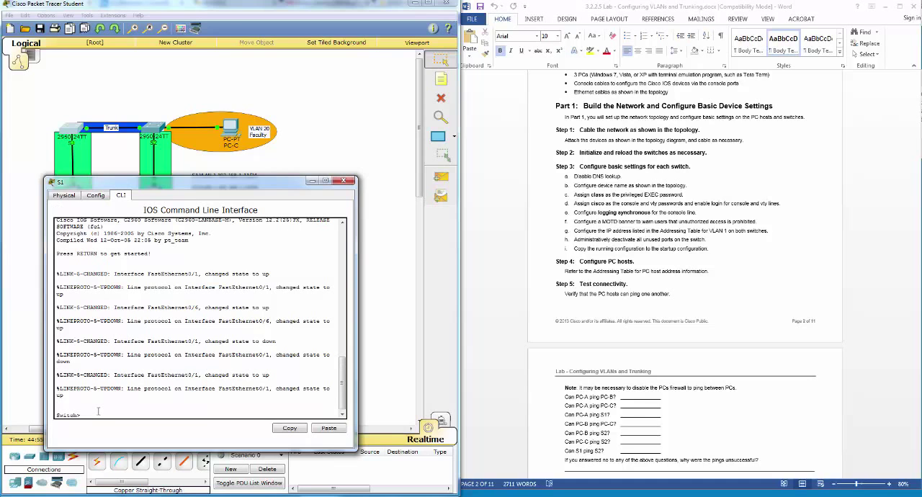
{"action": "type", "text": "en"}
{"action": "key", "text": "Return"}
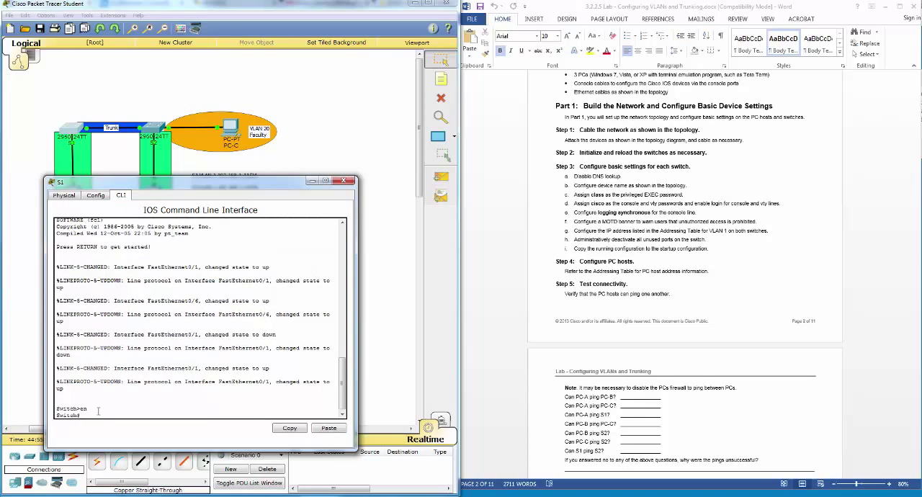
{"action": "type", "text": "conf t"}
{"action": "key", "text": "Return"}
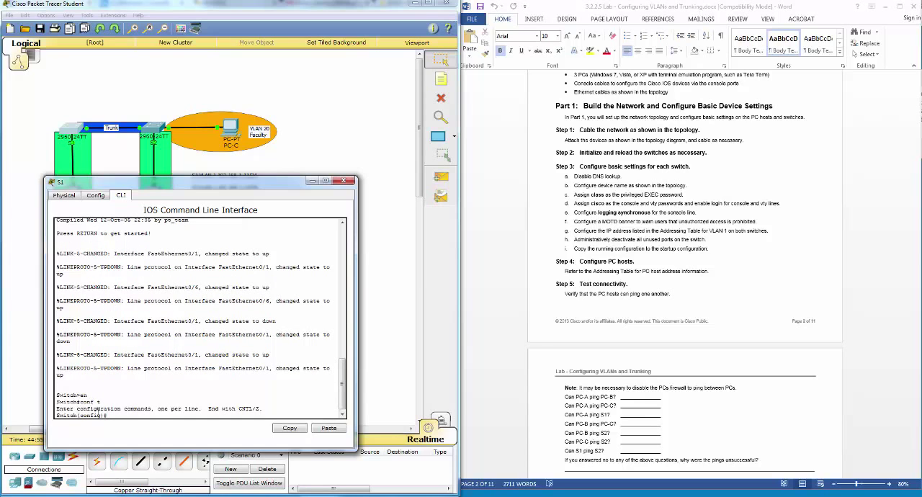
Step: Set the switch's hostname to S1 with the hostname command
{"action": "type", "text": "hostname S1"}
{"action": "key", "text": "Return"}
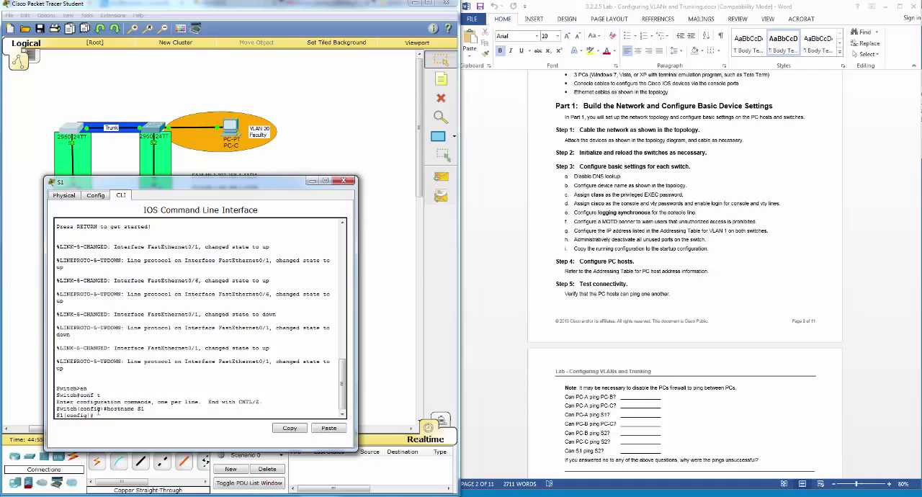
Step: Disable DNS lookup on switch S1 with the no ip domain-lookup command
{"action": "type", "text": "ip domain-lo"}
{"action": "key", "text": "Tab"}
{"action": "key", "text": "Return"}
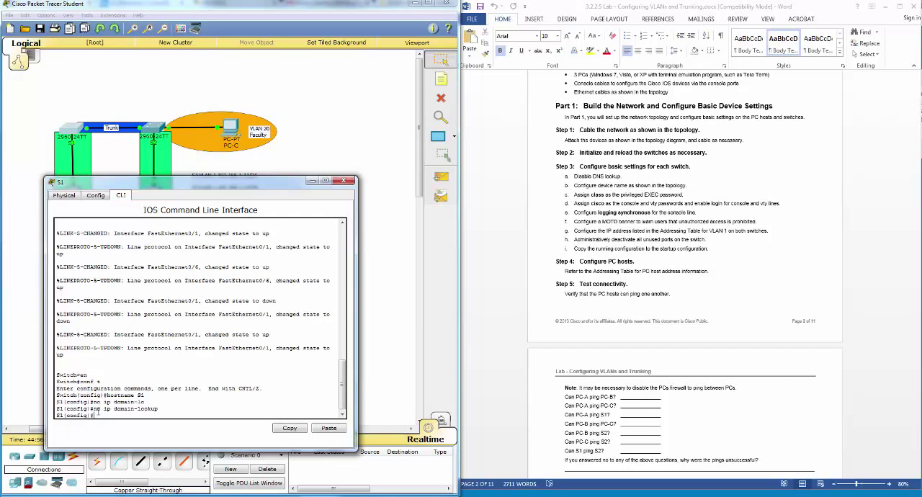
Step: Set the privileged EXEC password specified in the lab on S1 with the enable password command
{"action": "type", "text": "enable pass"}
{"action": "key", "text": "Tab"}
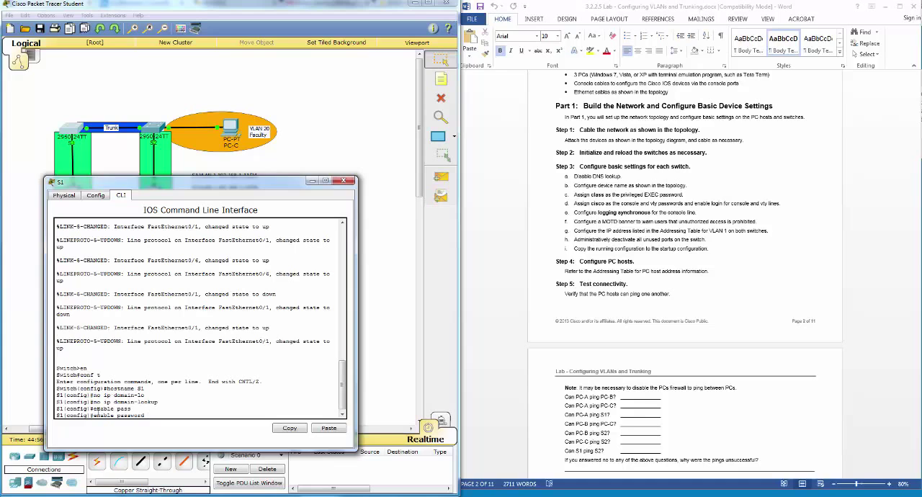
{"action": "type", "text": "class"}
{"action": "key", "text": "Return"}
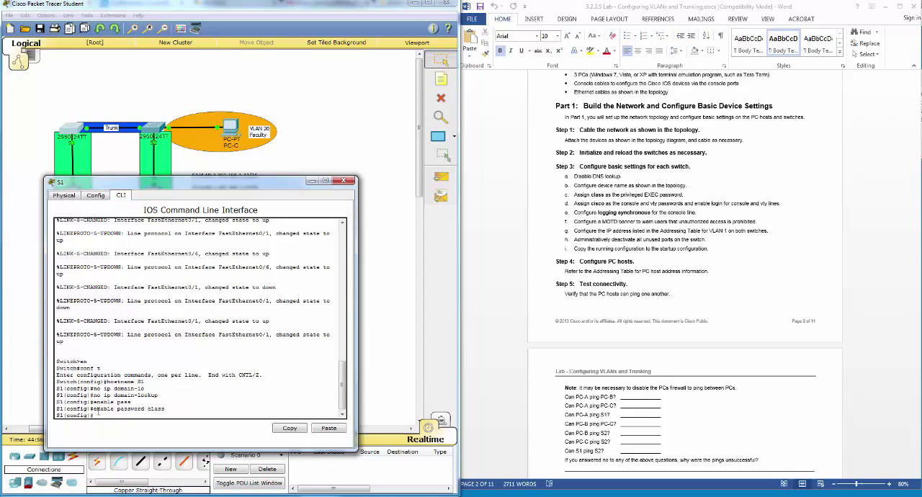
Step: Enter line con 0 on S1, set the console password given in the lab and enable login
{"action": "type", "text": "line con 0"}
{"action": "key", "text": "Return"}
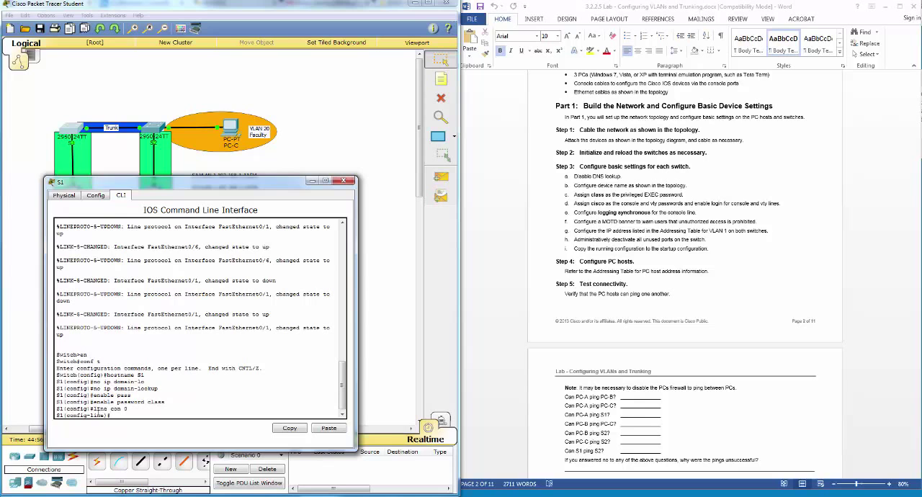
{"action": "type", "text": "pass"}
{"action": "key", "text": "Tab"}
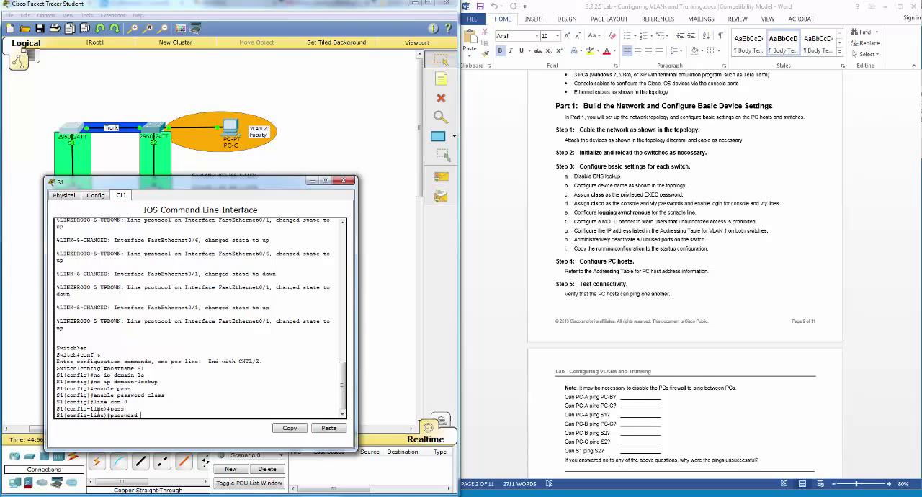
{"action": "type", "text": "cisco"}
{"action": "key", "text": "Return"}
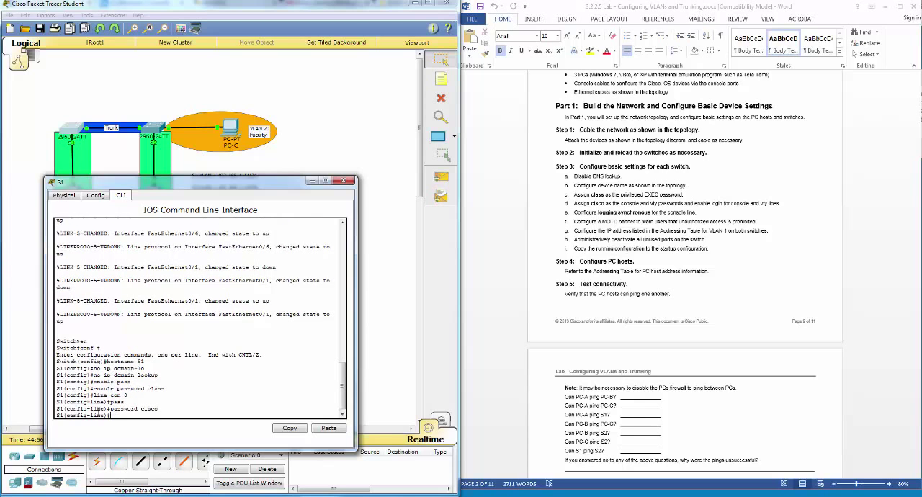
{"action": "type", "text": "login"}
{"action": "key", "text": "Return"}
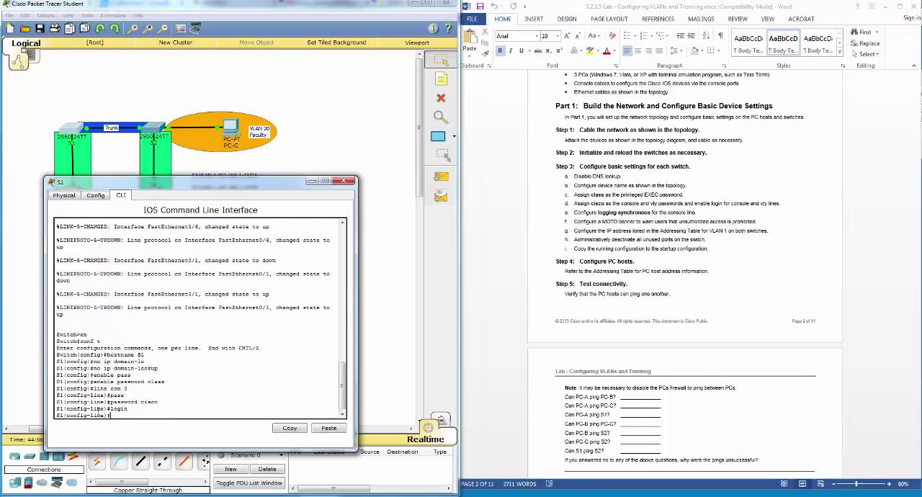
Step: Leave the console line, enter line vty 0 15, set the vty password given in the lab and enable login
{"action": "type", "text": "exit"}
{"action": "key", "text": "Return"}
{"action": "type", "text": "line vty 0 "}
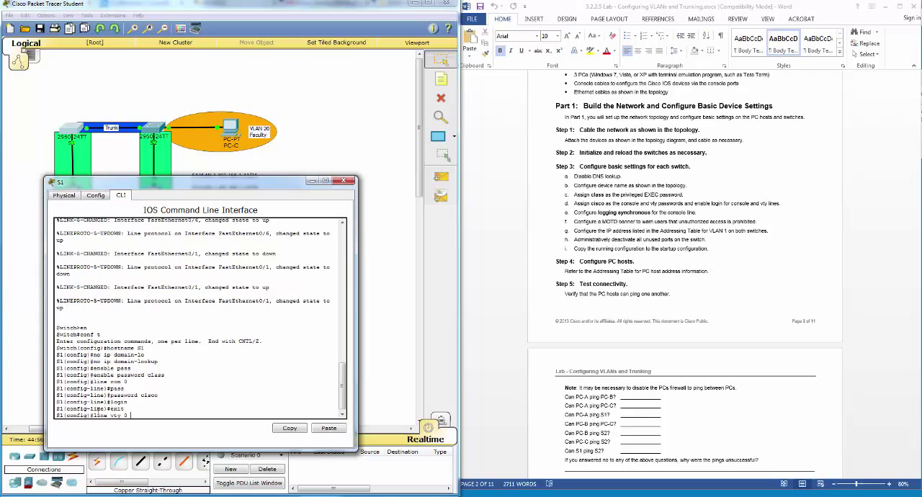
{"action": "type", "text": "15"}
{"action": "key", "text": "Return"}
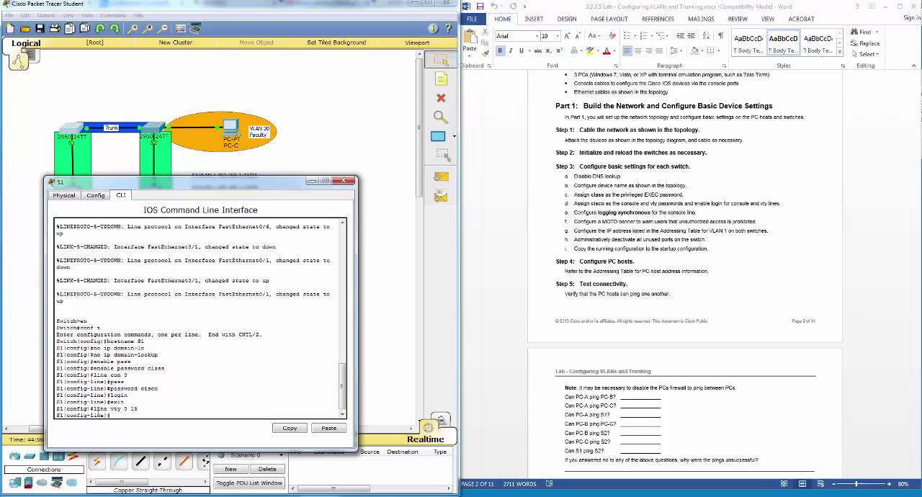
{"action": "type", "text": "pass"}
{"action": "key", "text": "Return"}
{"action": "type", "text": "password ci"}
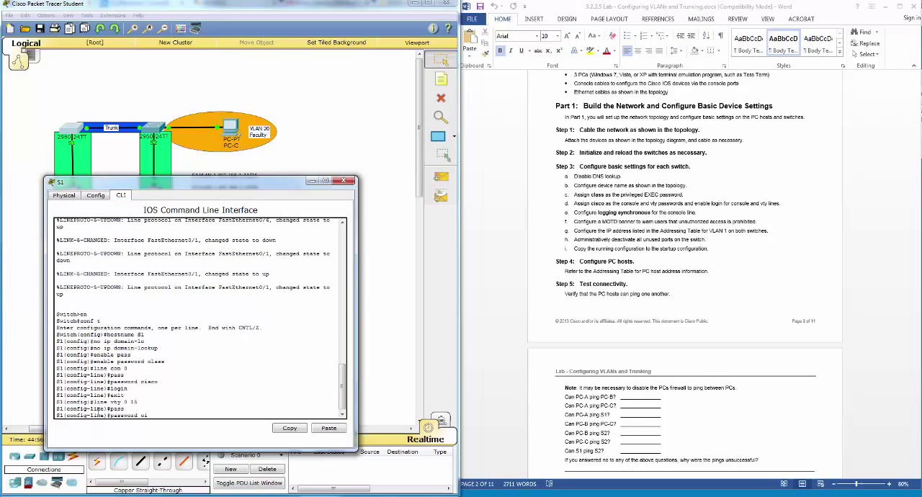
{"action": "type", "text": "sco"}
{"action": "key", "text": "Return"}
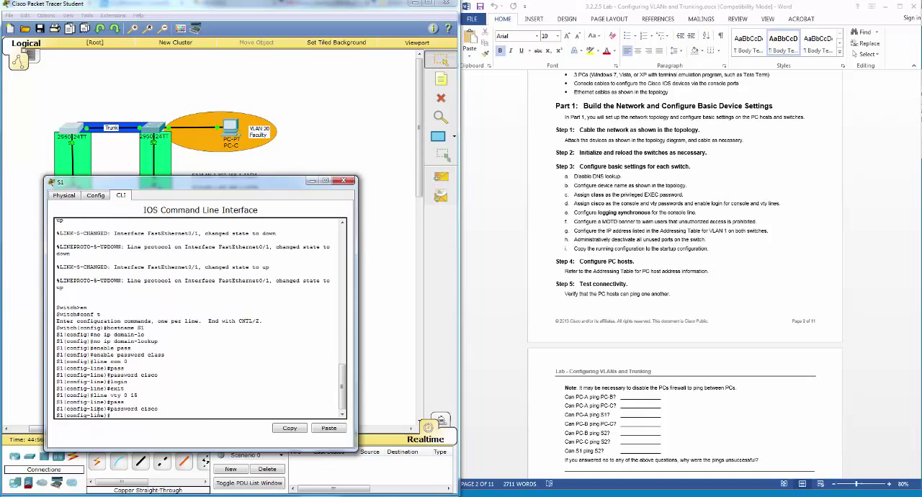
{"action": "type", "text": "login"}
{"action": "key", "text": "Return"}
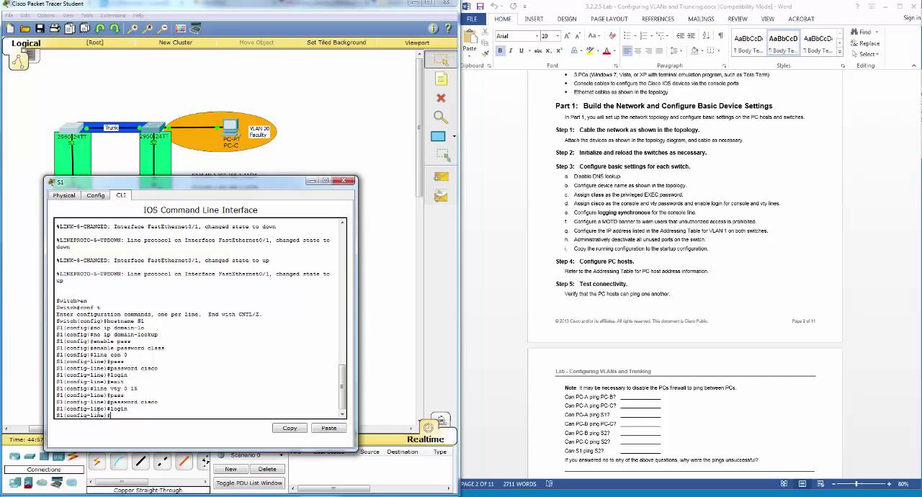
Step: Return to line con 0 on S1, configure logging synchronous and exit to global configuration mode
{"action": "type", "text": "xit"}
{"action": "key", "text": "Return"}
{"action": "type", "text": "line vty 0 15"}
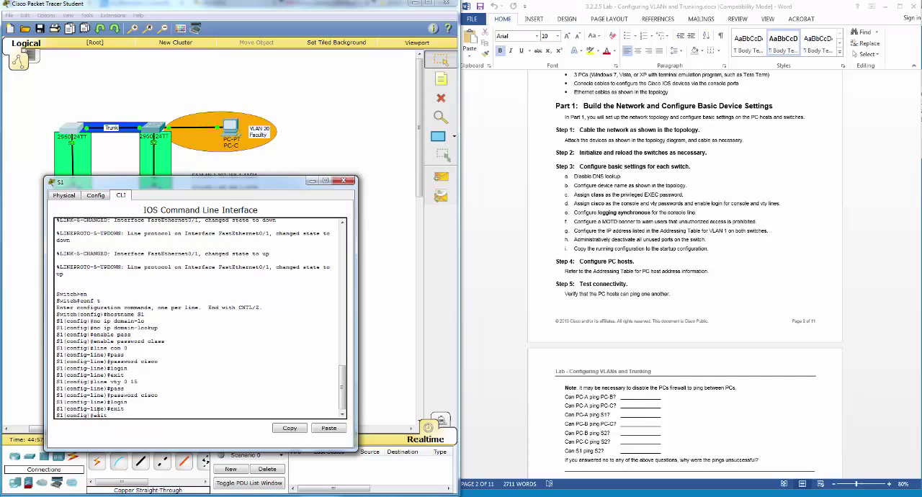
{"action": "key", "text": "Down"}
{"action": "key", "text": "Up"}
{"action": "key", "text": "Up"}
{"action": "key", "text": "Up"}
{"action": "key", "text": "Up"}
{"action": "key", "text": "Up"}
{"action": "key", "text": "Up"}
{"action": "key", "text": "Down"}
{"action": "key", "text": "Return"}
{"action": "type", "text": "logging sy"}
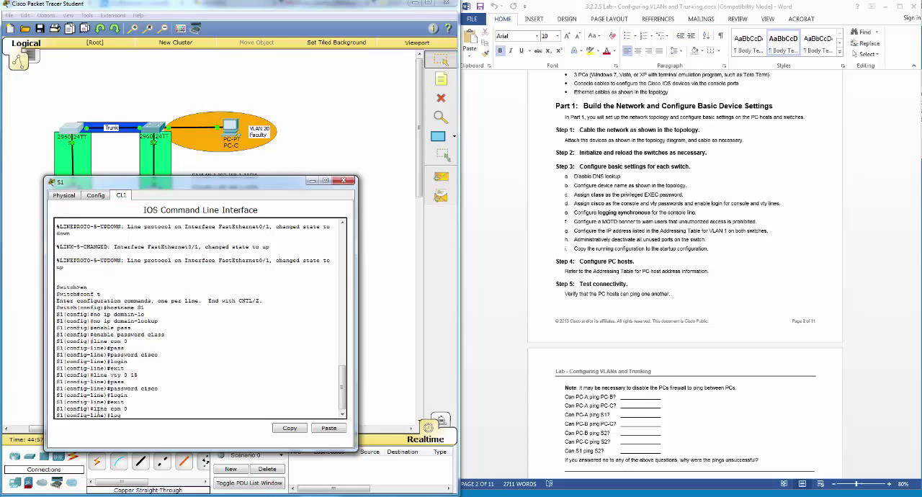
{"action": "key", "text": "Tab"}
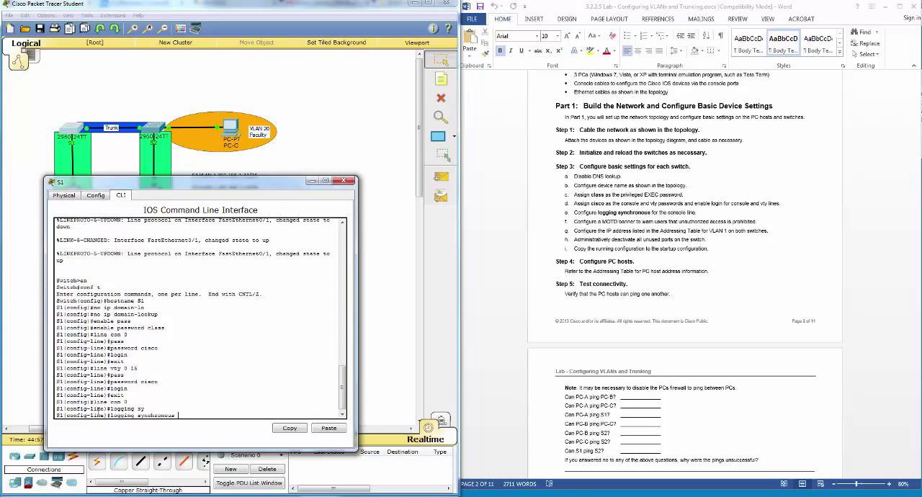
{"action": "key", "text": "Return"}
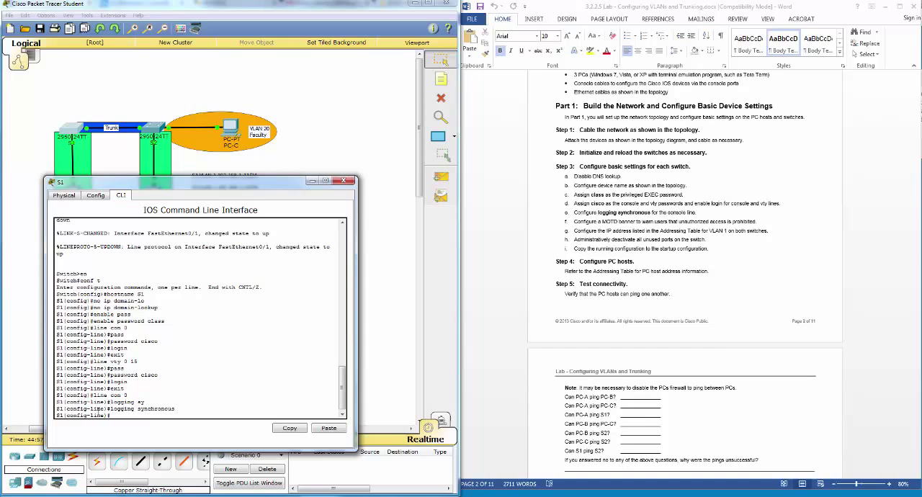
{"action": "type", "text": "exit"}
{"action": "key", "text": "Return"}
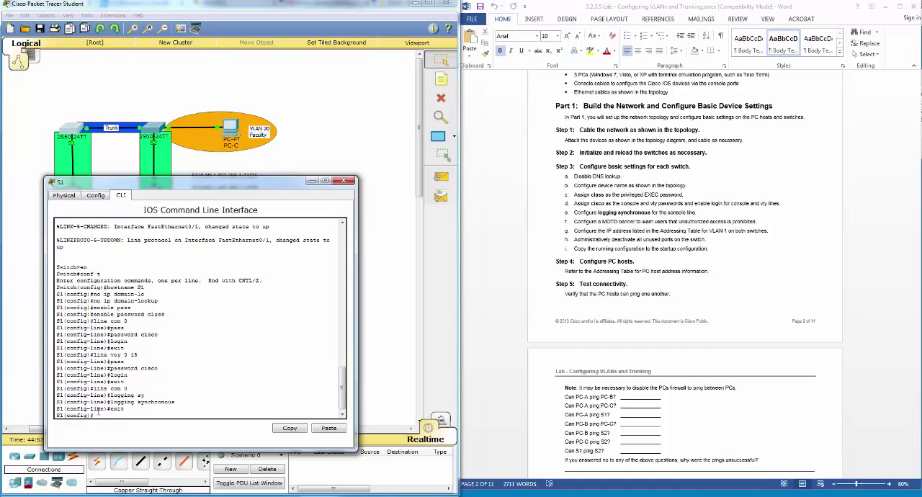
Step: Configure the MOTD banner on S1 with the text "Unauthorized access is prohibited"
{"action": "type", "text": "banner mo"}
{"action": "key", "text": "Tab"}
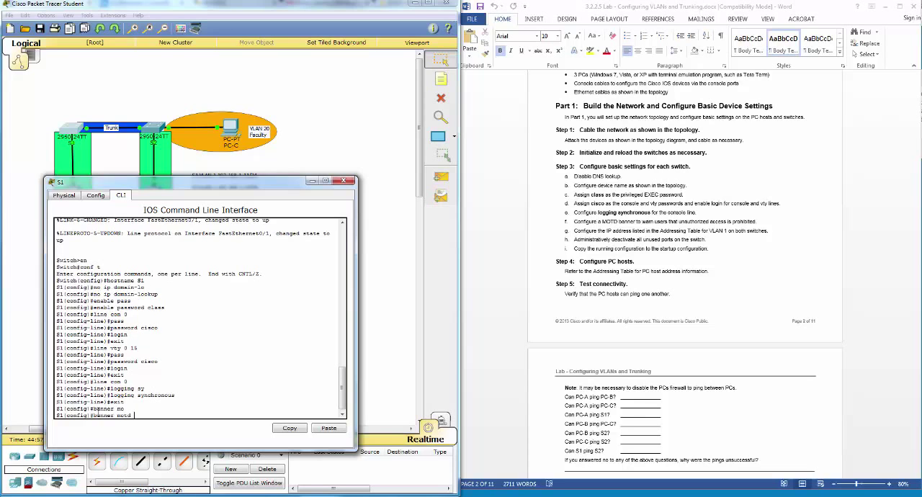
{"action": "type", "text": "\"Autho"}
{"action": "key", "text": "BackSpace"}
{"action": "key", "text": "BackSpace"}
{"action": "key", "text": "BackSpace"}
{"action": "key", "text": "BackSpace"}
{"action": "type", "text": "nauthorized access is prohibited\""}
{"action": "key", "text": "Return"}
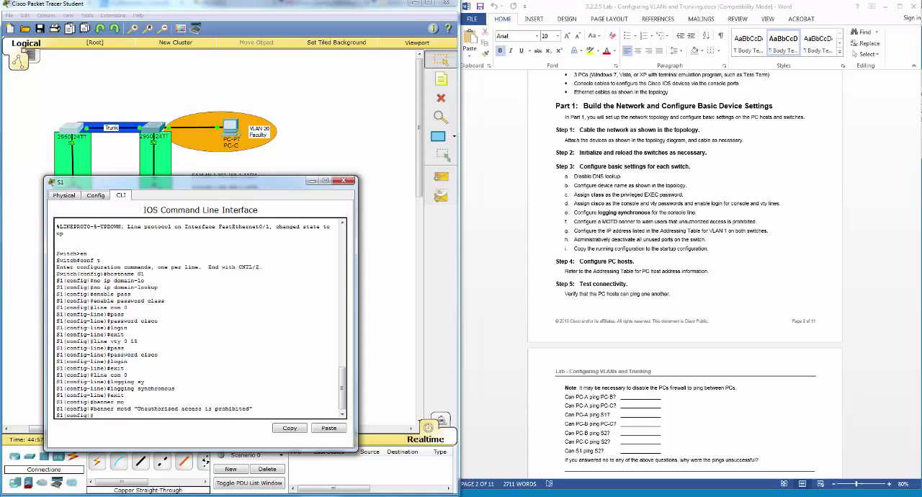
Step: Move the S1 window clear of the topology's address notes and enter interface configuration mode with int vlan 1
{"action": "left_click_drag", "start_coordinate": [207, 184], "coordinate": [539, 145]}
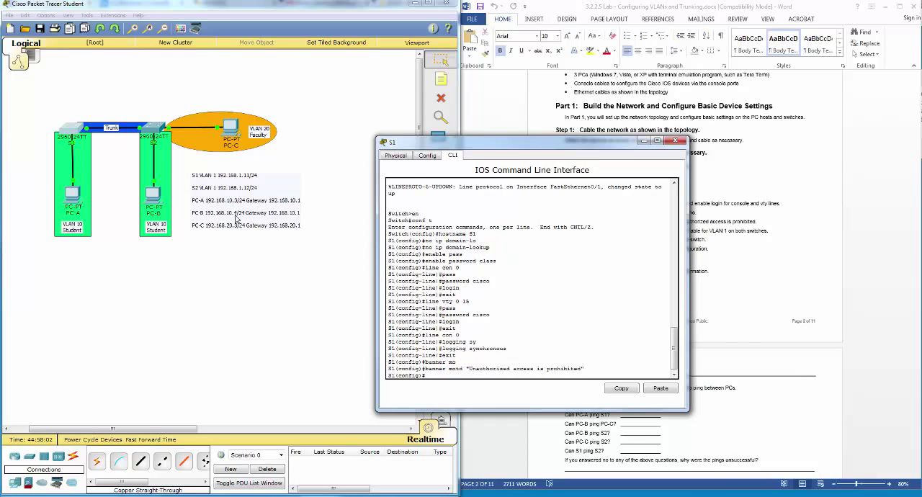
{"action": "left_click_drag", "start_coordinate": [518, 139], "coordinate": [515, 148]}
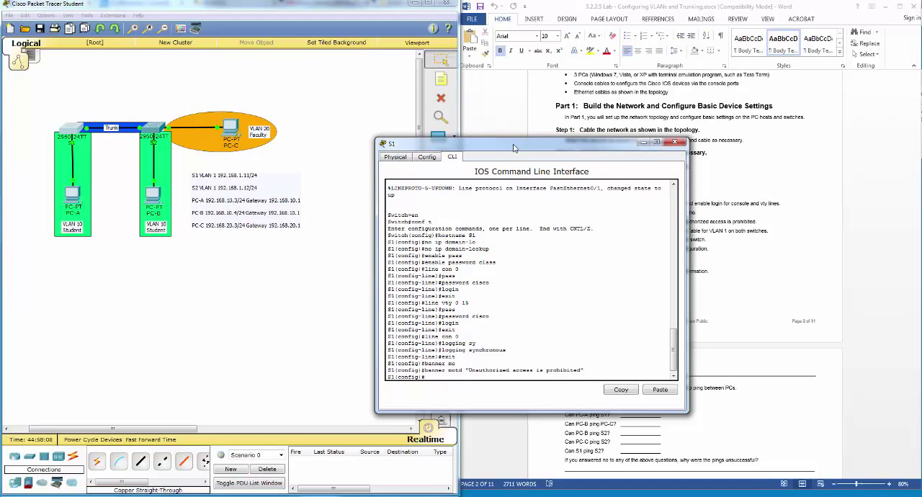
{"action": "left_click_drag", "start_coordinate": [515, 147], "coordinate": [432, 162]}
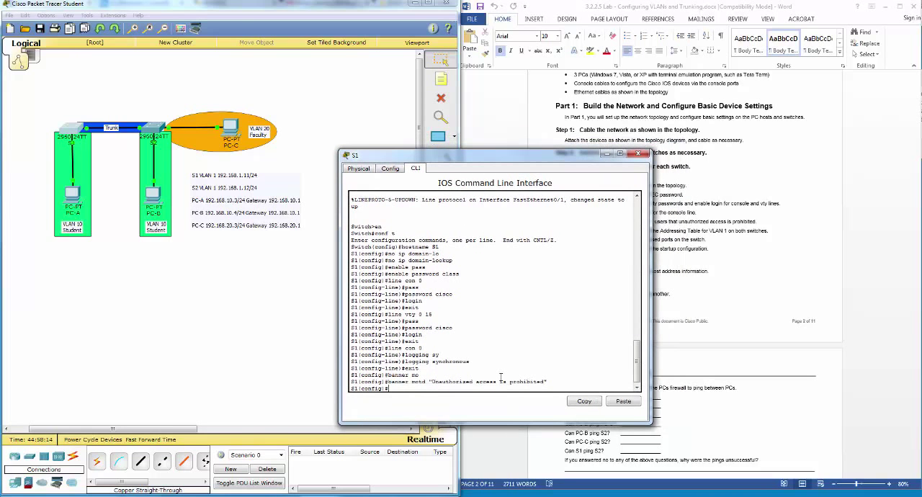
{"action": "key", "text": "BackSpace"}
{"action": "type", "text": "int vlan 1"}
{"action": "key", "text": "Return"}
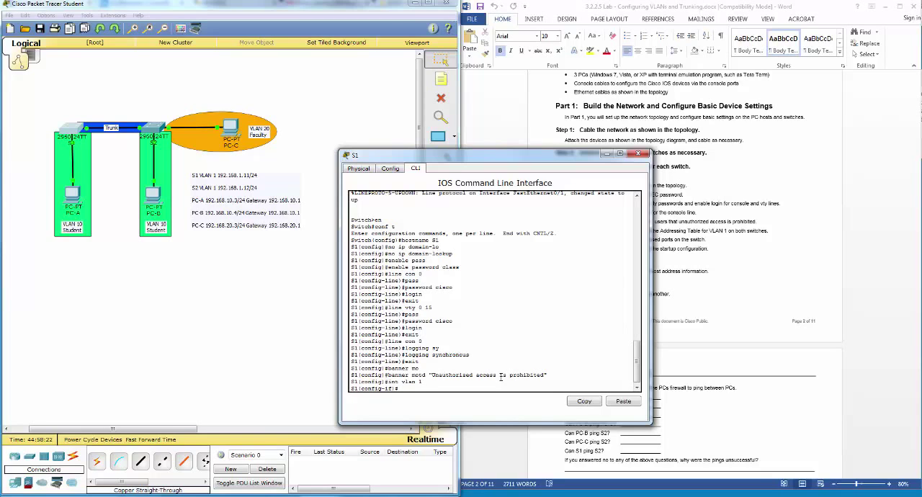
Step: Assign IP address 192.168.1.11 with mask 255.255.255.0 to S1's VLAN 1 interface, checking the lab's Addressing Table, and enable it with no shut
{"action": "type", "text": "ip add"}
{"action": "key", "text": "Tab"}
{"action": "type", "text": "192.168"}
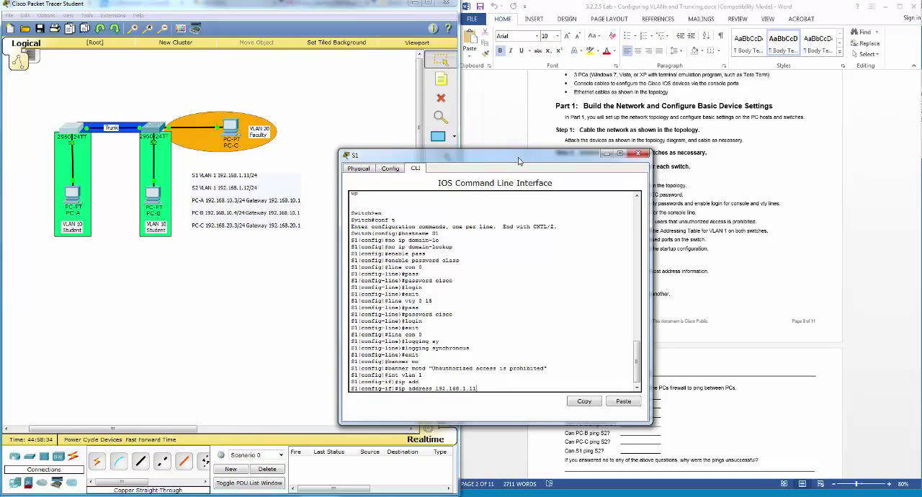
{"action": "left_click_drag", "start_coordinate": [523, 154], "coordinate": [337, 155]}
{"action": "left_click", "coordinate": [789, 206]}
{"action": "scroll", "coordinate": [789, 207], "scroll_direction": "up", "scroll_amount": 15}
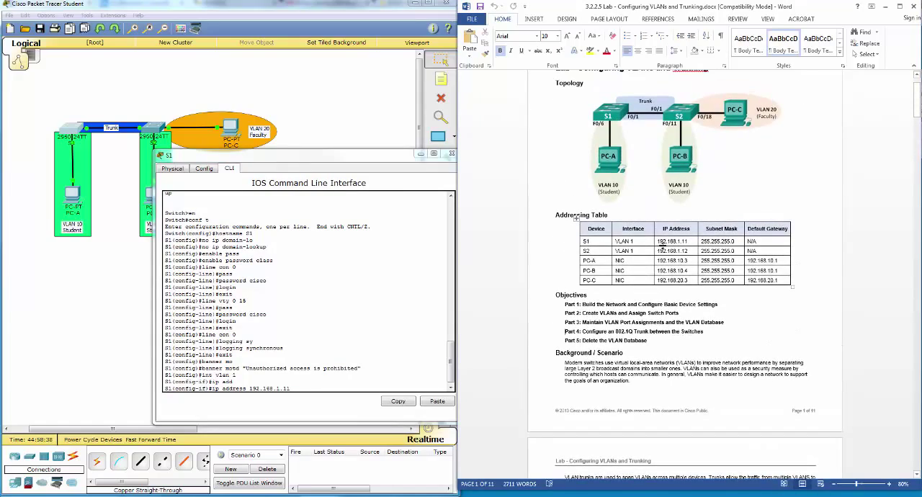
{"action": "scroll", "coordinate": [662, 250], "scroll_direction": "down", "scroll_amount": 15}
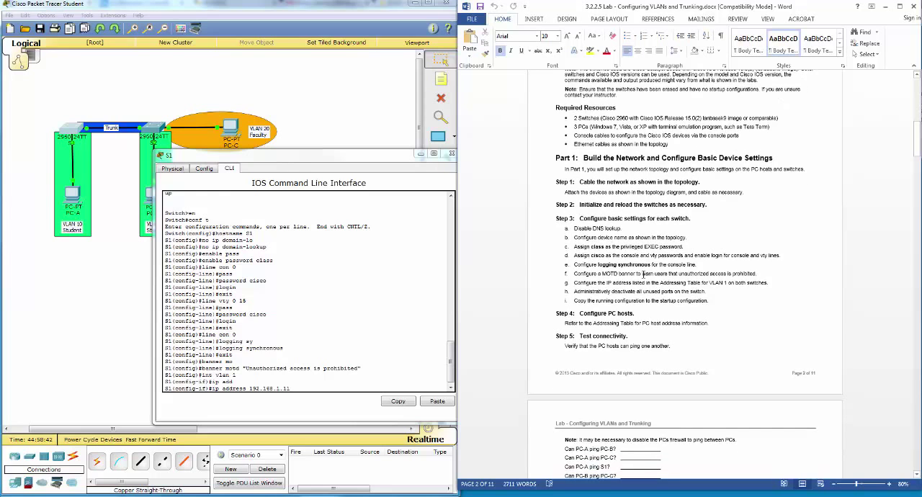
{"action": "scroll", "coordinate": [643, 274], "scroll_direction": "down", "scroll_amount": 1}
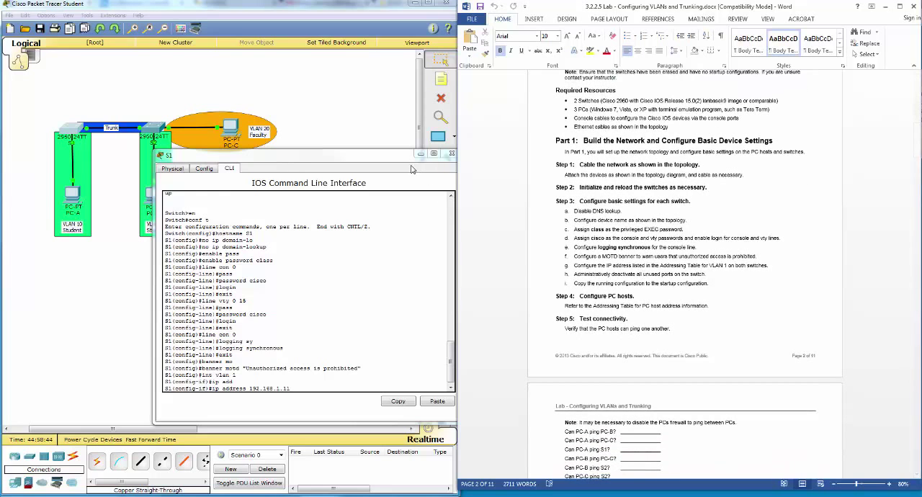
{"action": "left_click_drag", "start_coordinate": [383, 165], "coordinate": [652, 153]}
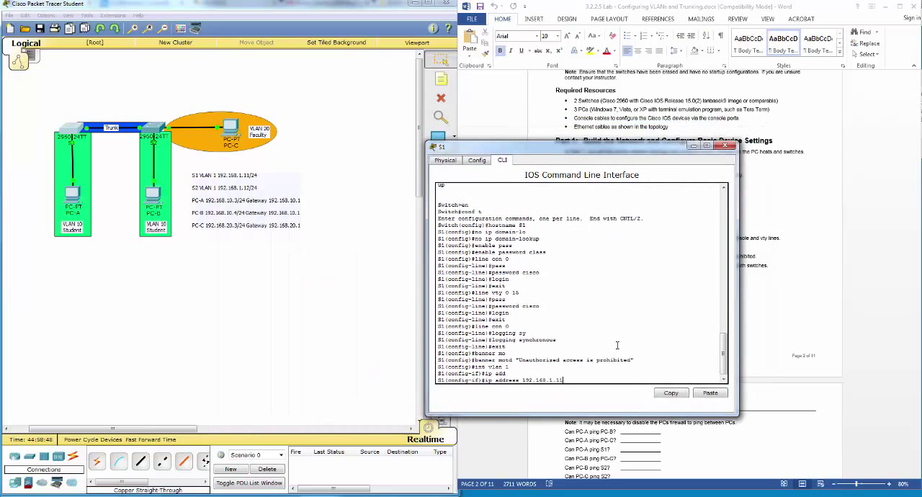
{"action": "type", "text": ".255.255.0"}
{"action": "key", "text": "Return"}
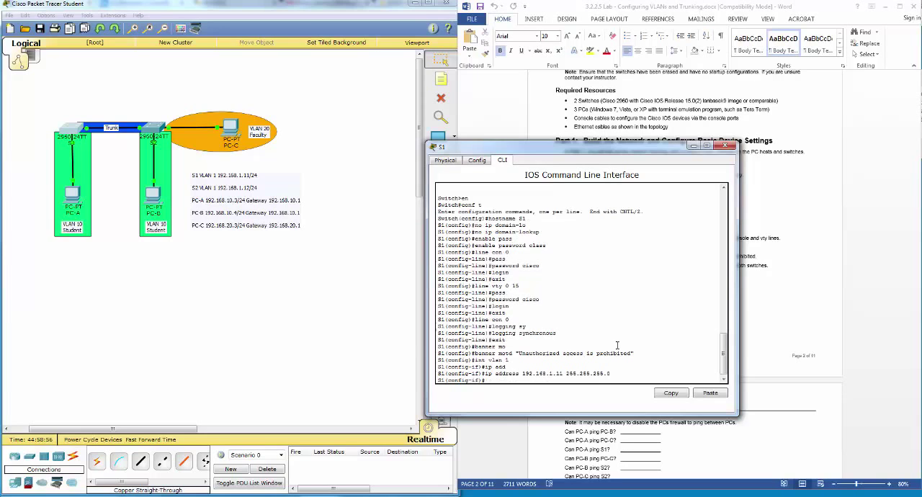
{"action": "type", "text": "no shut"}
{"action": "key", "text": "Return"}
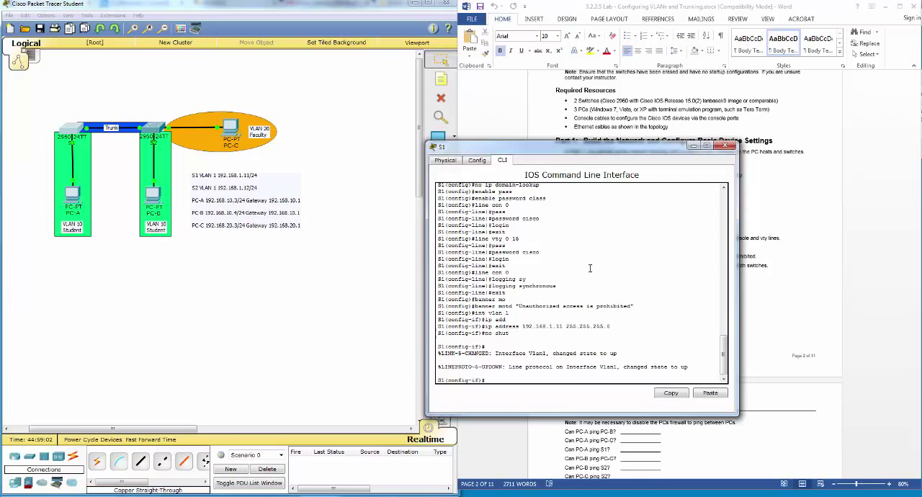
Step: Uncover the lab instructions and topology, then enable Always Show Port Labels in the Packet Tracer preferences and close them
{"action": "left_click_drag", "start_coordinate": [610, 155], "coordinate": [290, 176]}
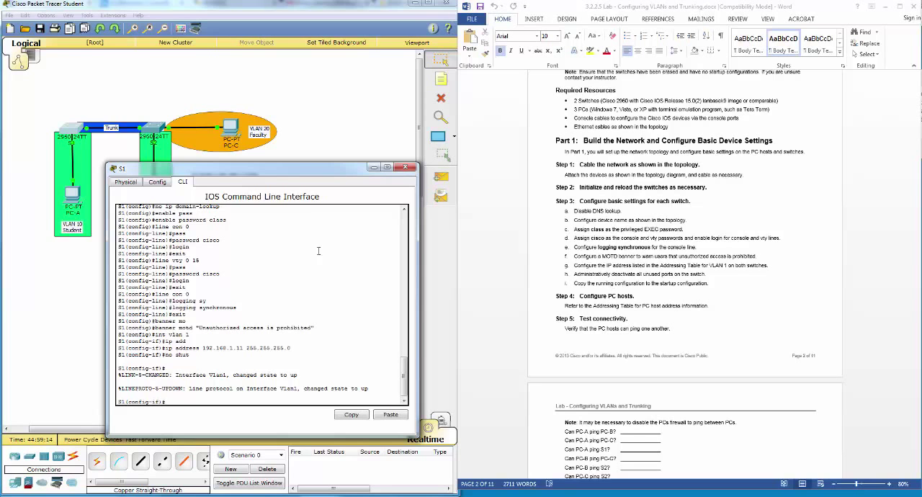
{"action": "left_click_drag", "start_coordinate": [281, 166], "coordinate": [379, 153]}
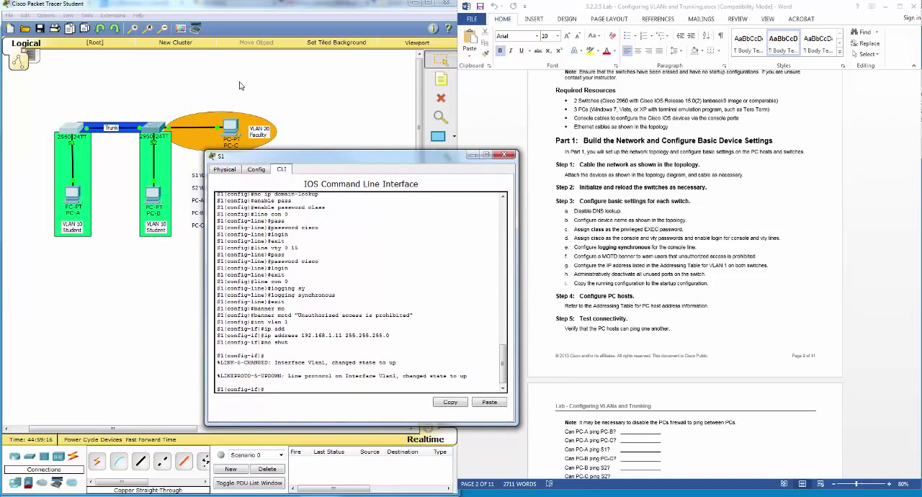
{"action": "left_click", "coordinate": [47, 16]}
{"action": "left_click", "coordinate": [61, 27]}
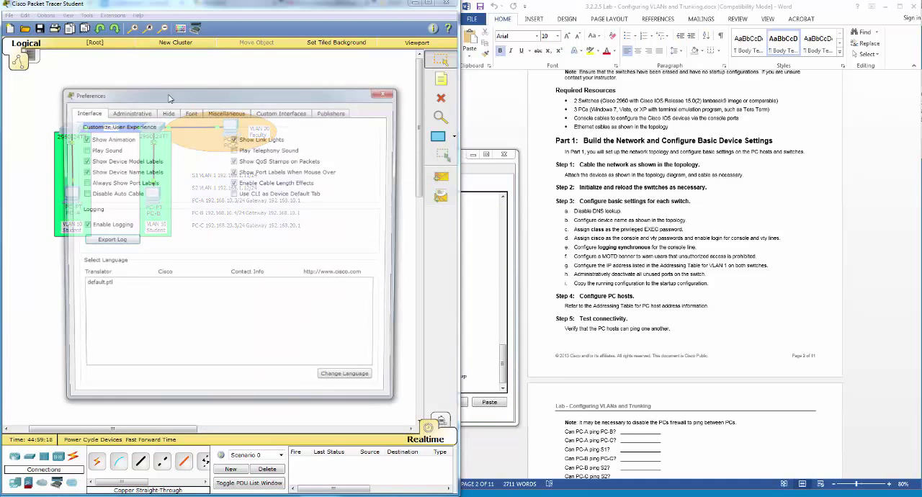
{"action": "left_click", "coordinate": [114, 183]}
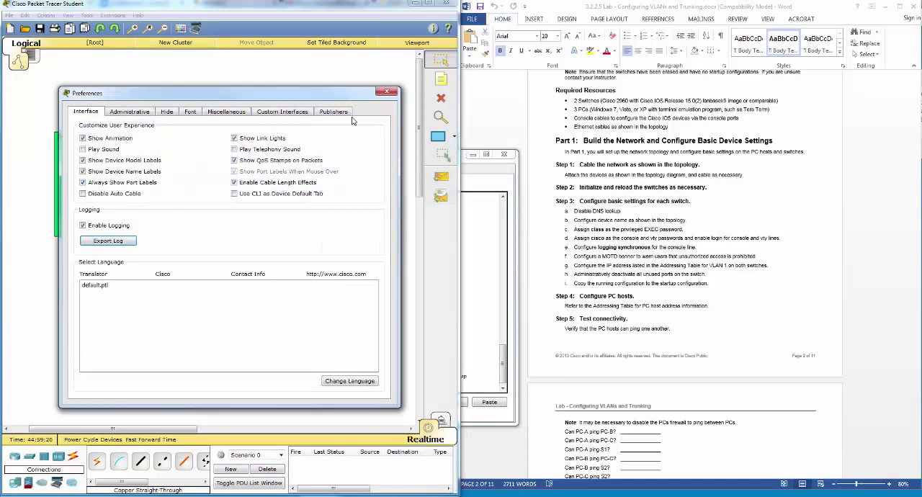
{"action": "left_click", "coordinate": [386, 92]}
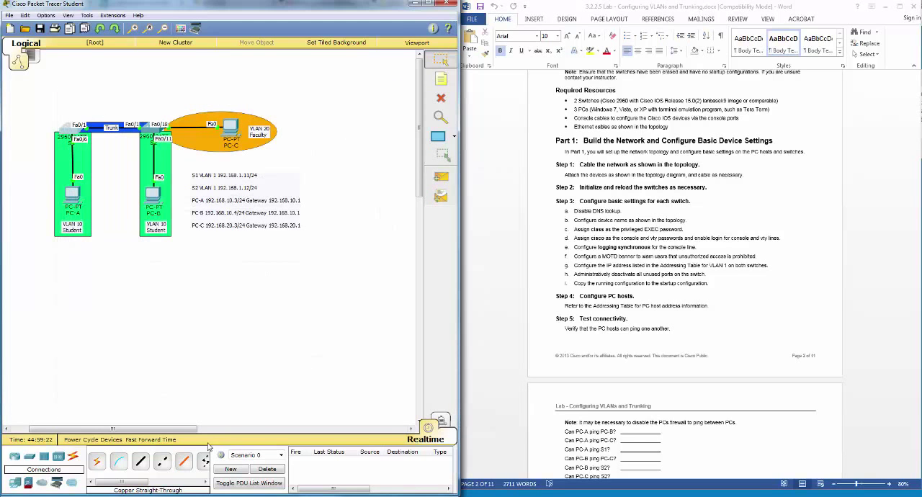
Step: Reopen the S1 command line and exit VLAN 1 interface mode to global configuration
{"action": "left_click", "coordinate": [140, 461]}
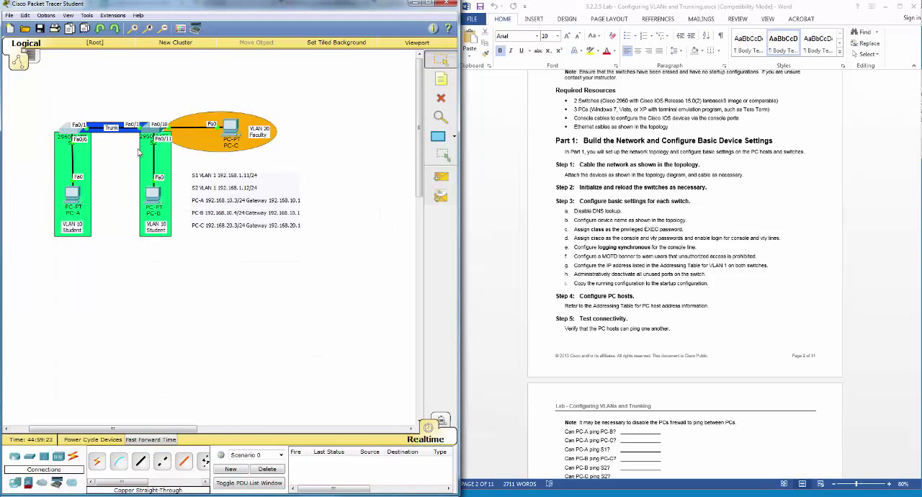
{"action": "left_click", "coordinate": [67, 133]}
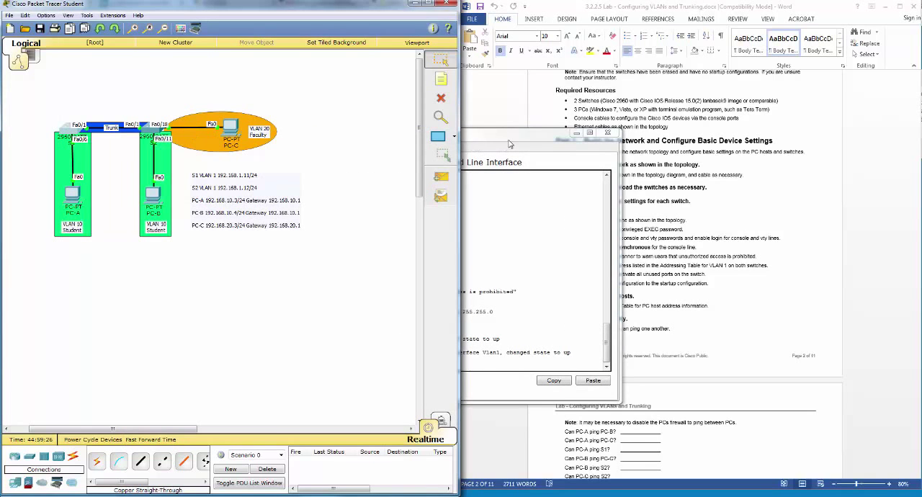
{"action": "mouse_move", "coordinate": [412, 145]}
{"action": "left_mouse_down"}
{"action": "mouse_move", "coordinate": [396, 143]}
{"action": "mouse_move", "coordinate": [415, 149]}
{"action": "left_mouse_up"}
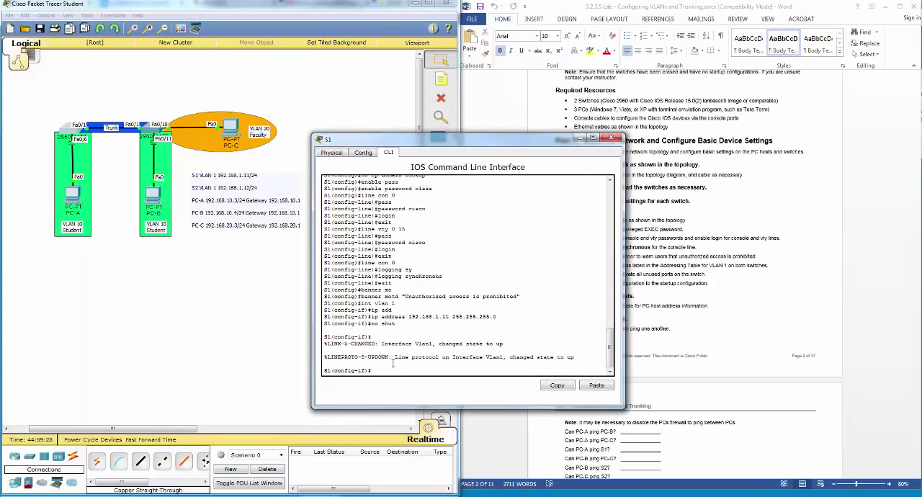
{"action": "type", "text": "exit"}
{"action": "key", "text": "Return"}
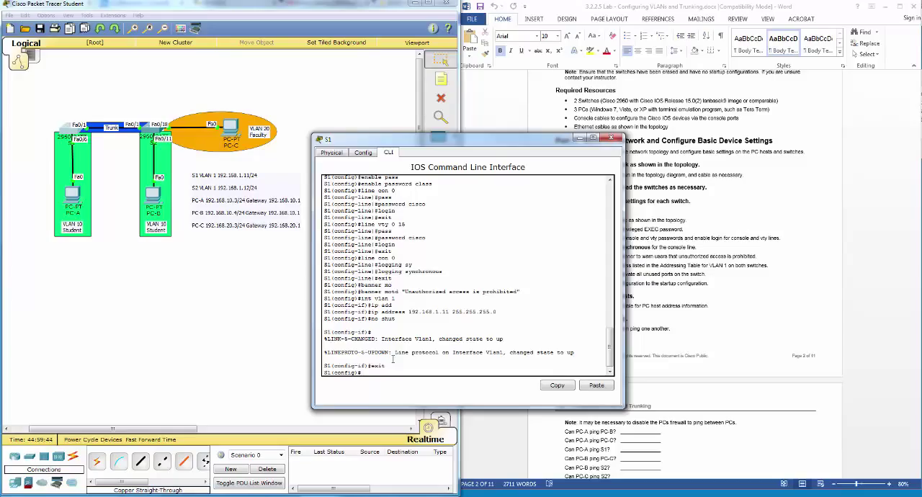
Step: Administratively shut down S1's unused ports f0/2 - f0/5 as one interface range and return to global configuration
{"action": "type", "text": "int range f0/2 - f0/5"}
{"action": "key", "text": "Return"}
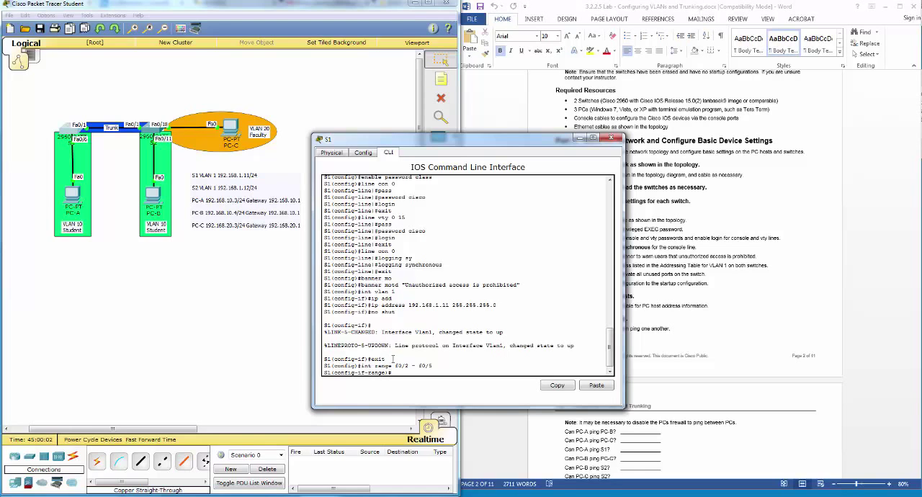
{"action": "type", "text": "shutdown"}
{"action": "key", "text": "Return"}
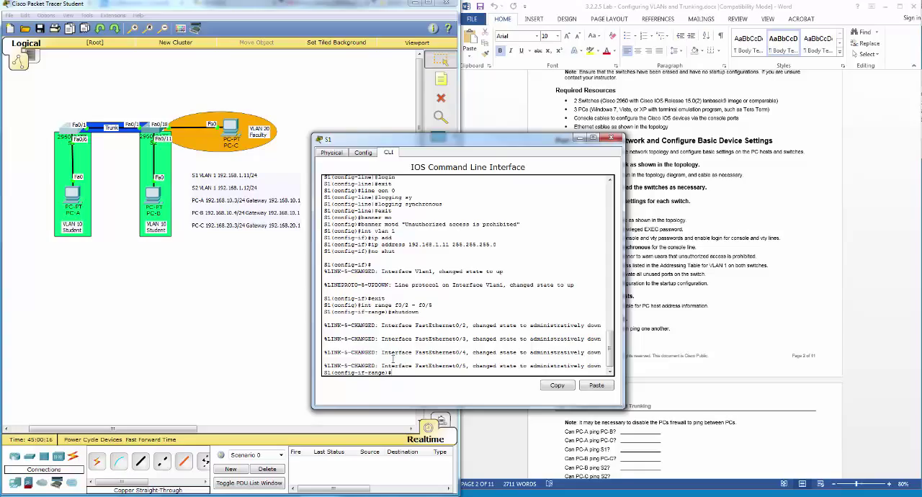
{"action": "type", "text": "e"}
{"action": "type", "text": "xit"}
{"action": "key", "text": "Return"}
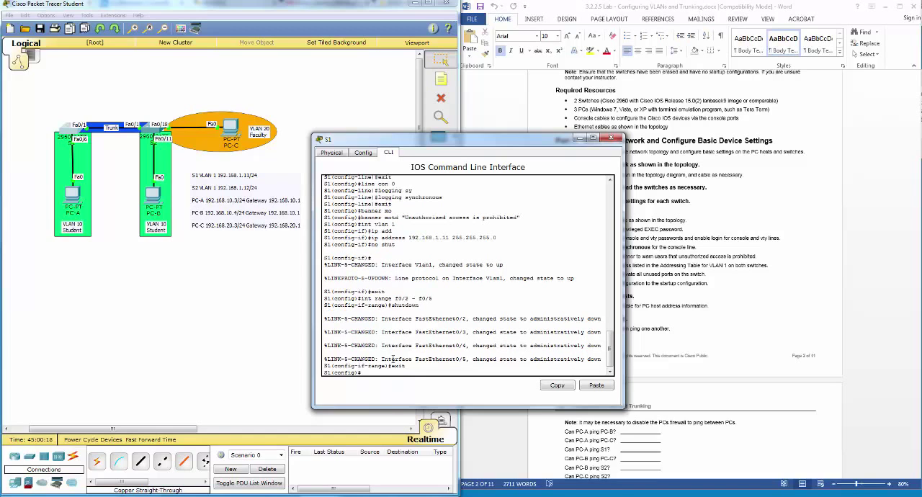
Step: Shut down S1's unused interface range f0/7 - f0/24 and exit range configuration
{"action": "type", "text": "int range f0/2 - f0/6"}
{"action": "key", "text": "BackSpace"}
{"action": "key", "text": "BackSpace"}
{"action": "type", "text": "- f0/24"}
{"action": "key", "text": "Return"}
{"action": "type", "text": "shu"}
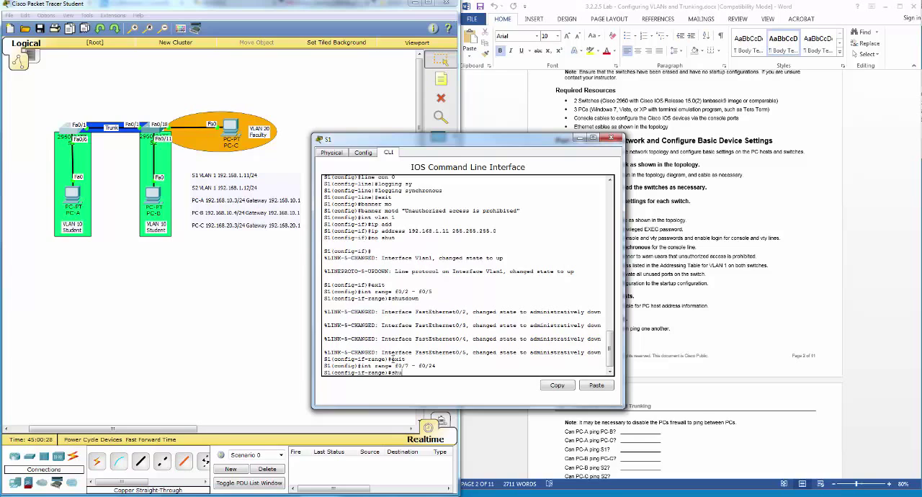
{"action": "type", "text": "tdown"}
{"action": "key", "text": "Return"}
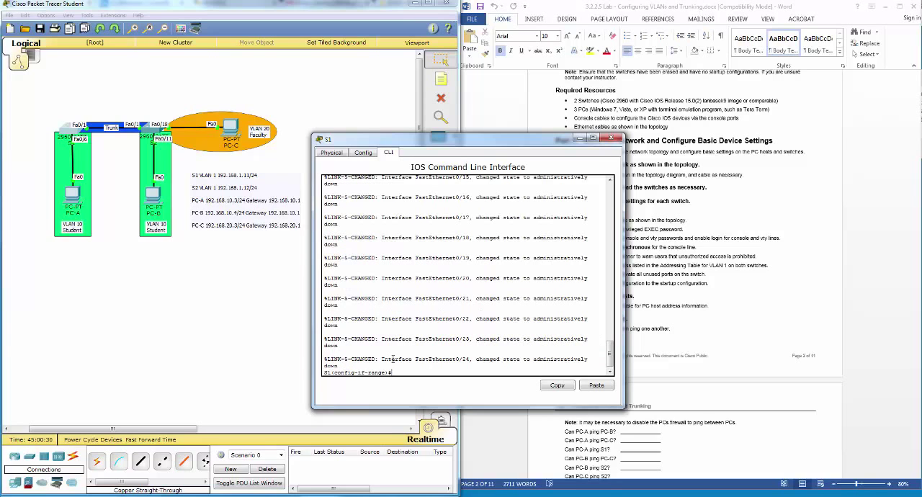
{"action": "type", "text": "exit"}
{"action": "key", "text": "Return"}
Step: Shut down S1's Gigabit interface range g0/1 - g0/2 and exit to global configuration
{"action": "type", "text": "int range f0/7 - f0/24"}
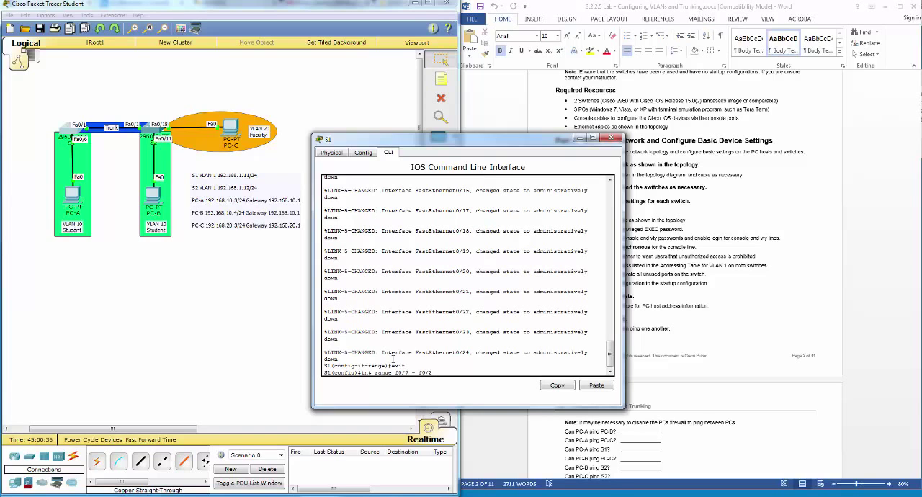
{"action": "key", "text": "BackSpace"}
{"action": "key", "text": "BackSpace"}
{"action": "key", "text": "BackSpace"}
{"action": "type", "text": "g0"}
{"action": "key", "text": "BackSpace"}
{"action": "type", "text": "g"}
{"action": "key", "text": "BackSpace"}
{"action": "type", "text": "1"}
{"action": "key", "text": "Return"}
{"action": "type", "text": "sh"}
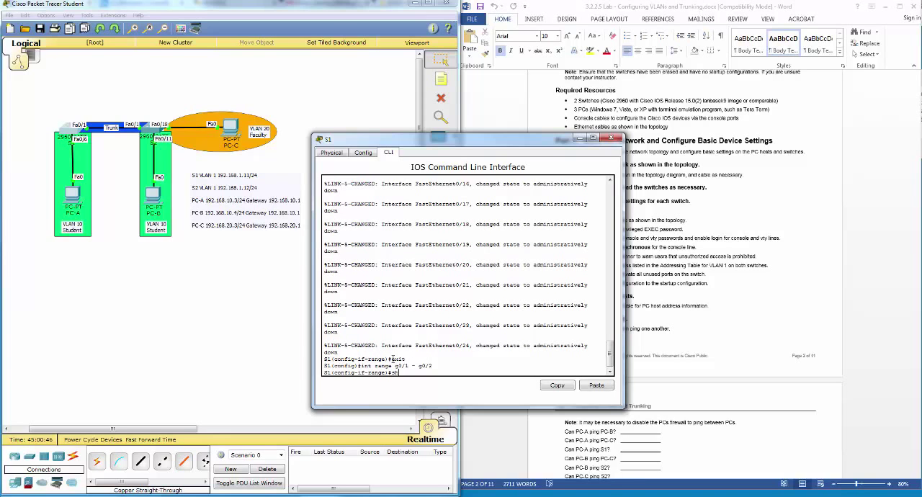
{"action": "type", "text": "utdow"}
{"action": "key", "text": "Tab"}
{"action": "key", "text": "Return"}
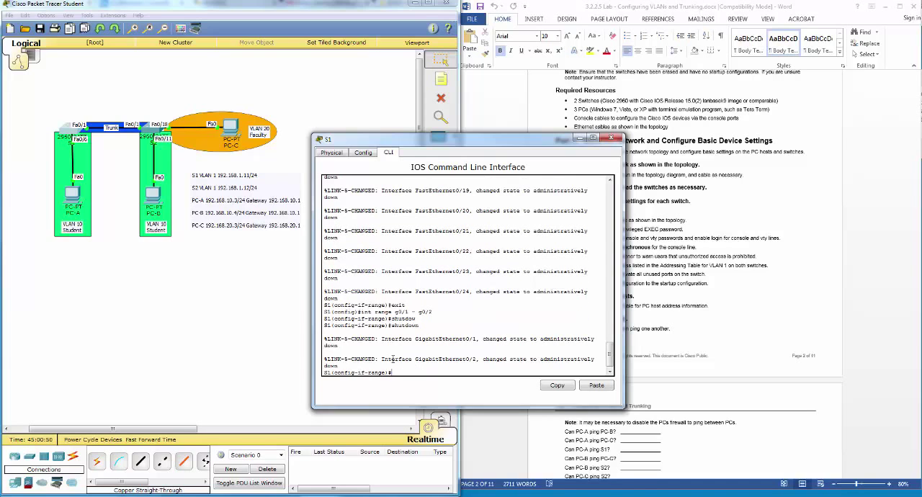
{"action": "type", "text": "exit"}
{"action": "key", "text": "Return"}
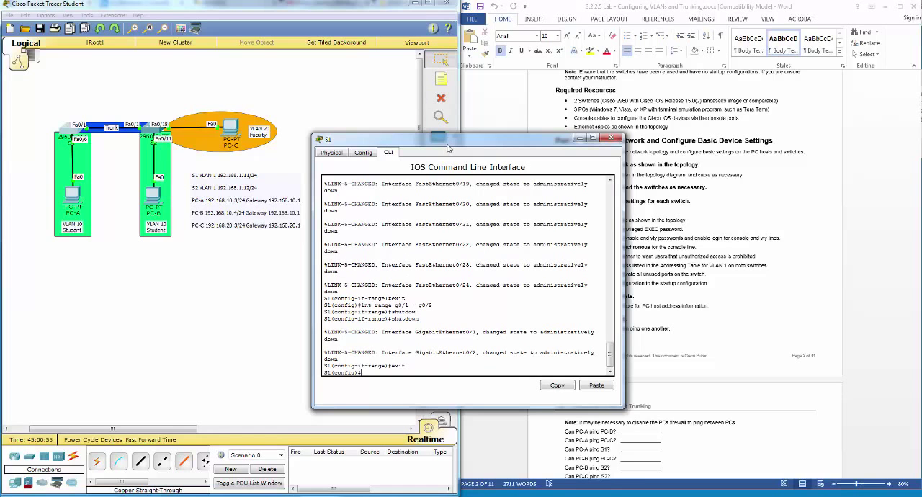
Step: Uncover the lab instructions, copy S1's running configuration to startup-config from privileged mode, and close the S1 window
{"action": "left_click_drag", "start_coordinate": [447, 145], "coordinate": [212, 175]}
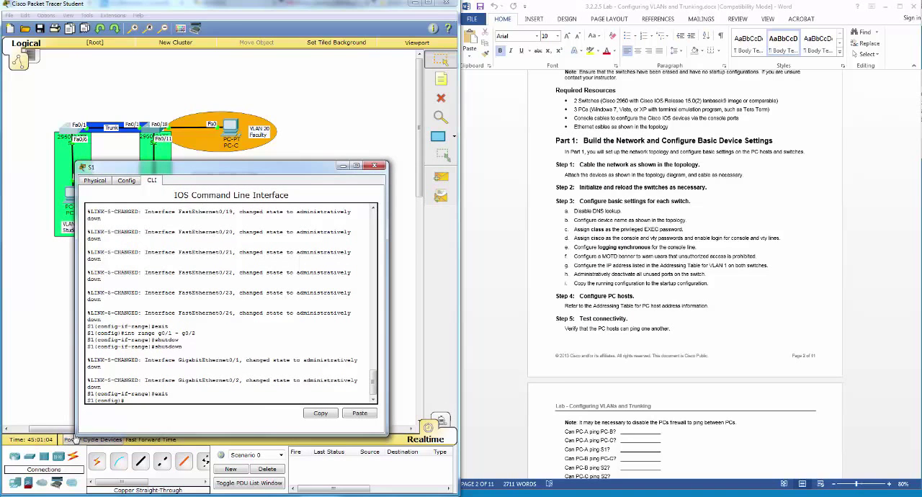
{"action": "type", "text": "nd"}
{"action": "key", "text": "Return"}
{"action": "key", "text": "Return"}
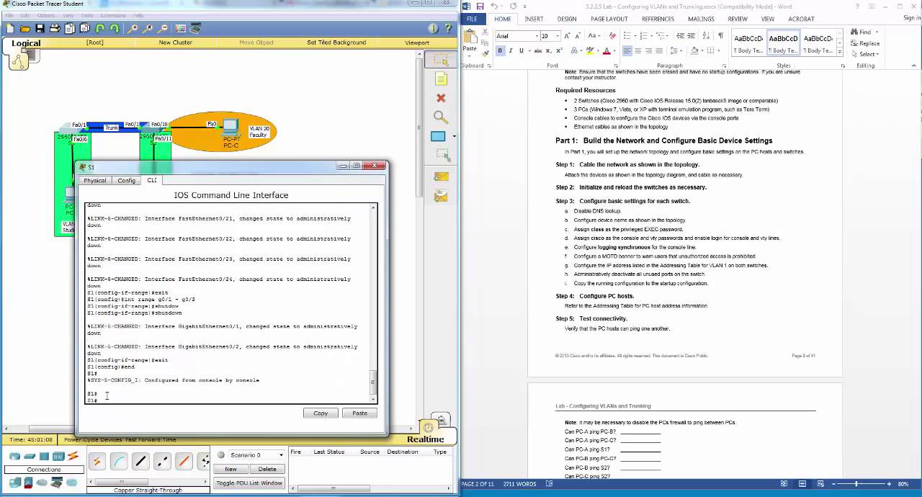
{"action": "type", "text": "copy run st"}
{"action": "key", "text": "Tab"}
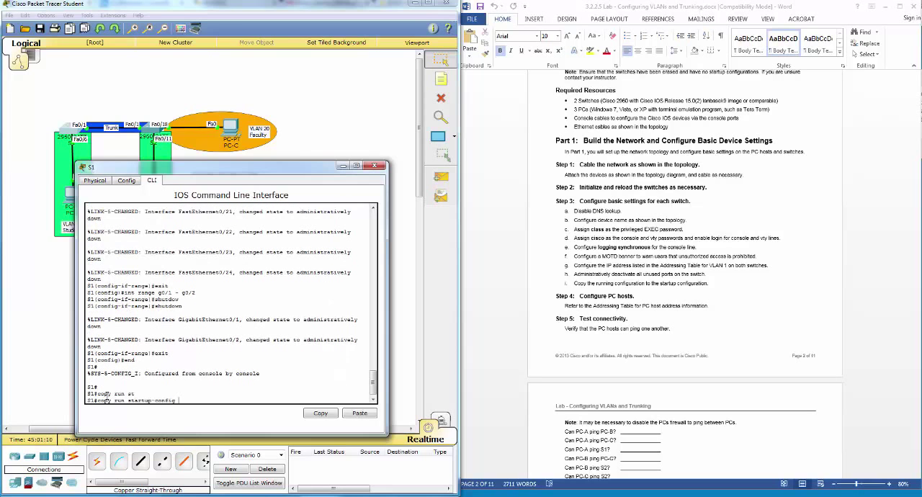
{"action": "key", "text": "Return"}
{"action": "key", "text": "Return"}
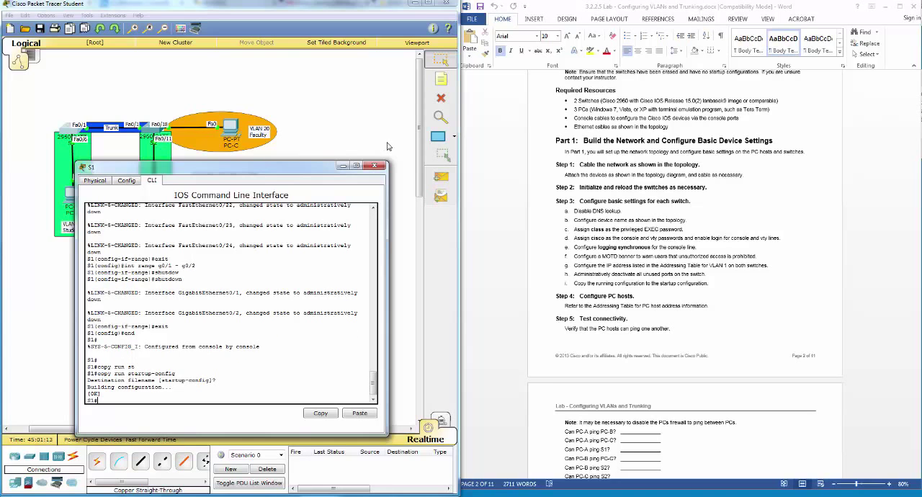
{"action": "left_click", "coordinate": [374, 166]}
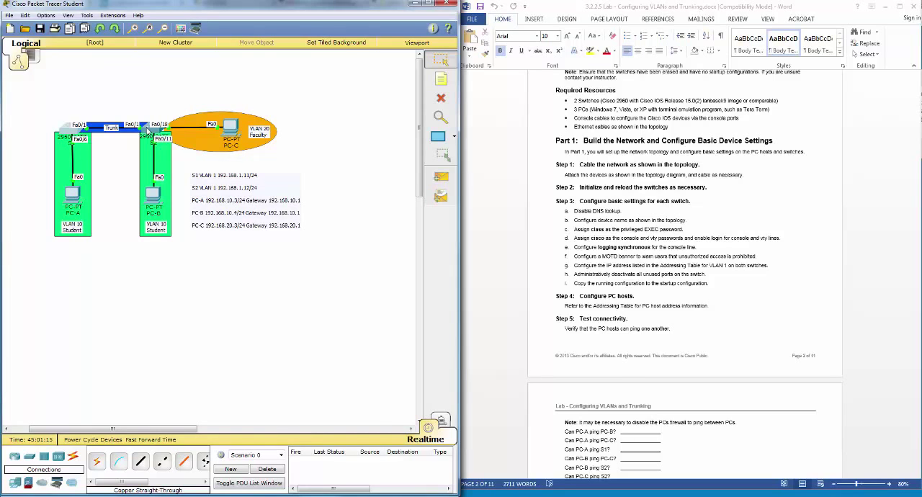
Step: Open switch S2's command line beside the lab instructions and enter global configuration mode
{"action": "left_click", "coordinate": [147, 130]}
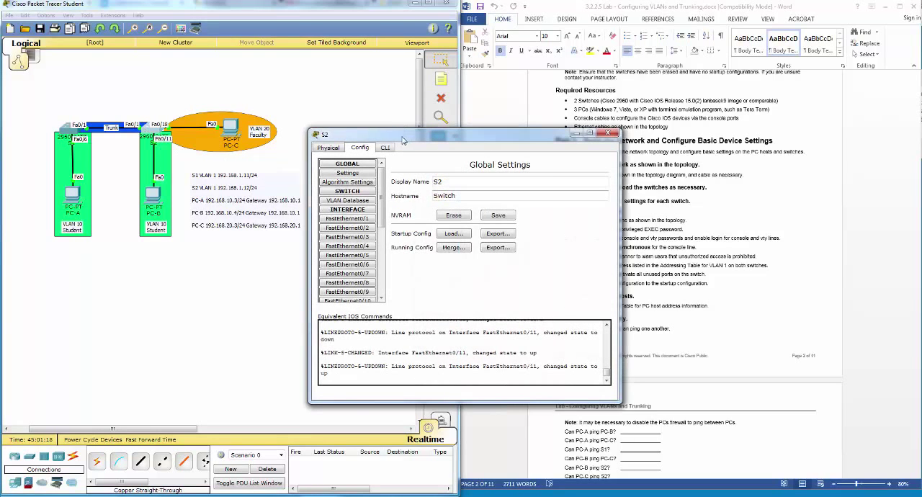
{"action": "left_click_drag", "start_coordinate": [400, 135], "coordinate": [274, 174]}
{"action": "left_click", "coordinate": [241, 182]}
{"action": "key", "text": "Return"}
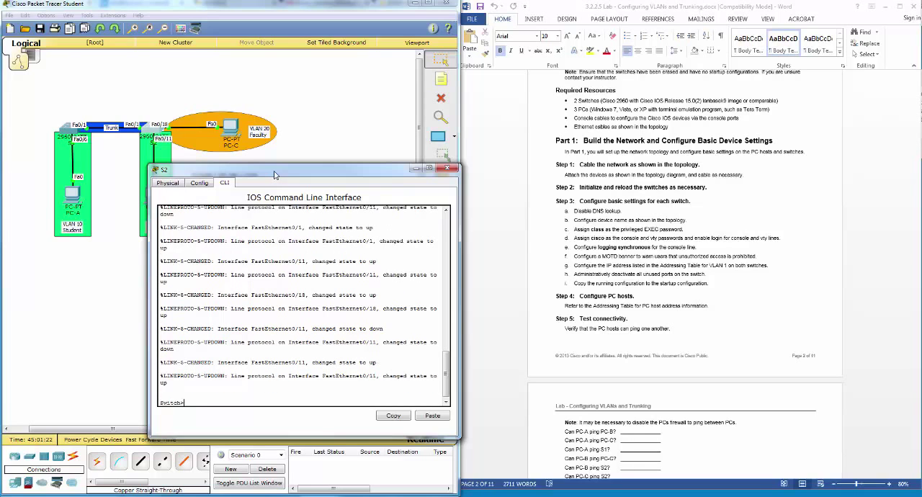
{"action": "type", "text": "en"}
{"action": "key", "text": "Return"}
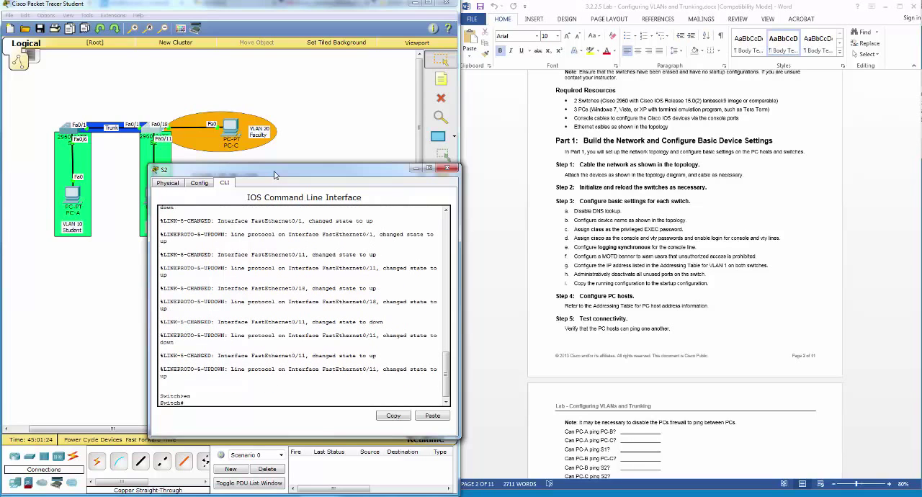
{"action": "type", "text": "conf t"}
{"action": "key", "text": "Return"}
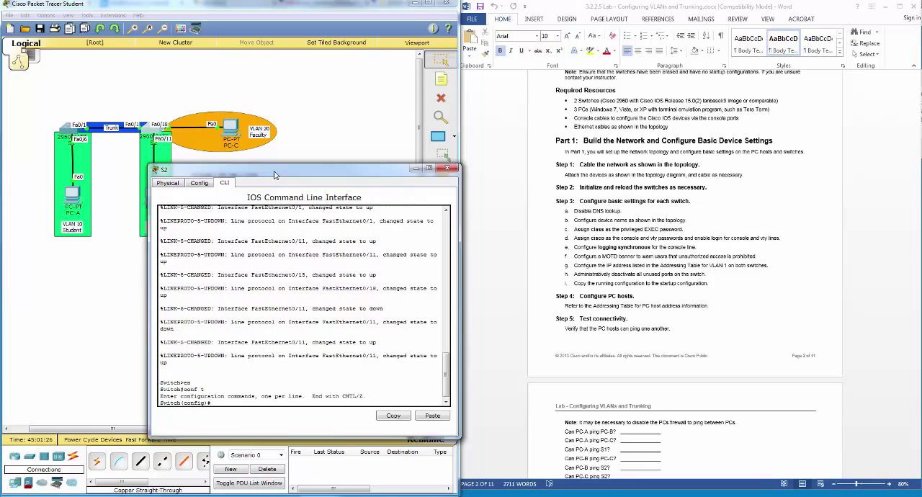
Step: Set the second switch's hostname to S2 and disable DNS lookup with no ip domain-lookup
{"action": "type", "text": "hostname S2"}
{"action": "key", "text": "Return"}
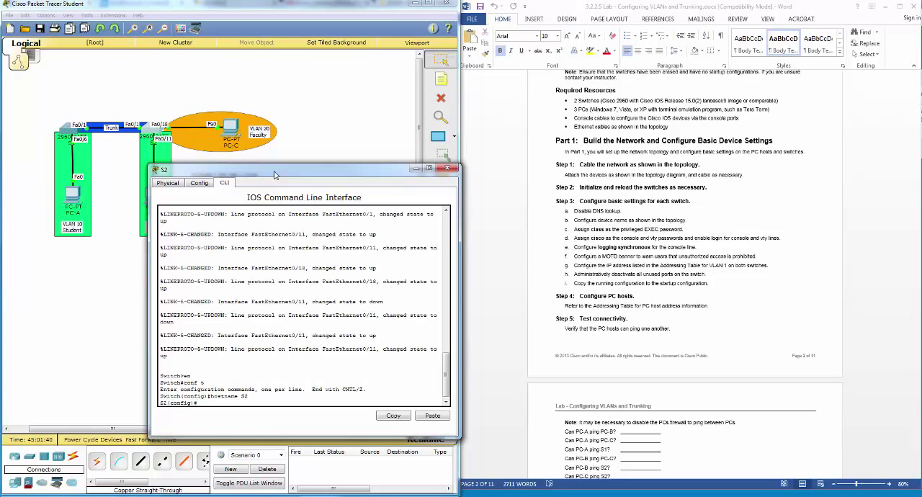
{"action": "type", "text": "doma"}
{"action": "key", "text": "Tab"}
{"action": "type", "text": "in-l"}
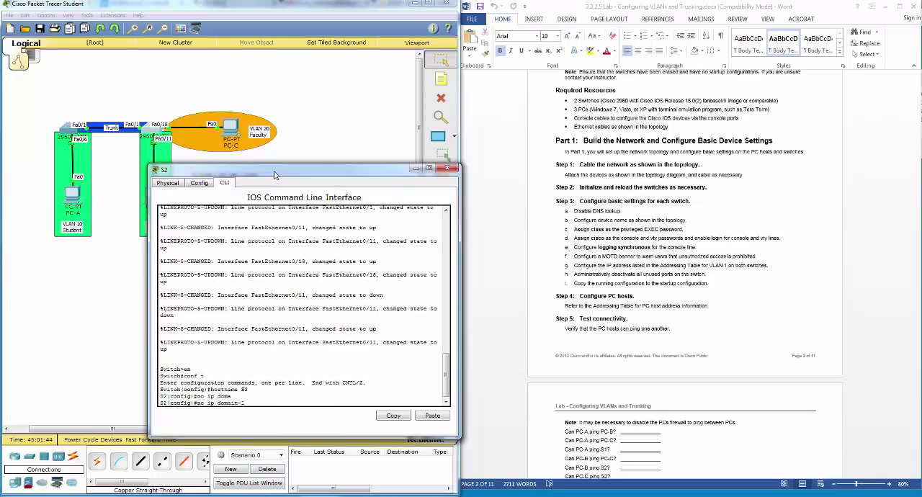
{"action": "type", "text": "o"}
{"action": "key", "text": "Tab"}
{"action": "key", "text": "Return"}
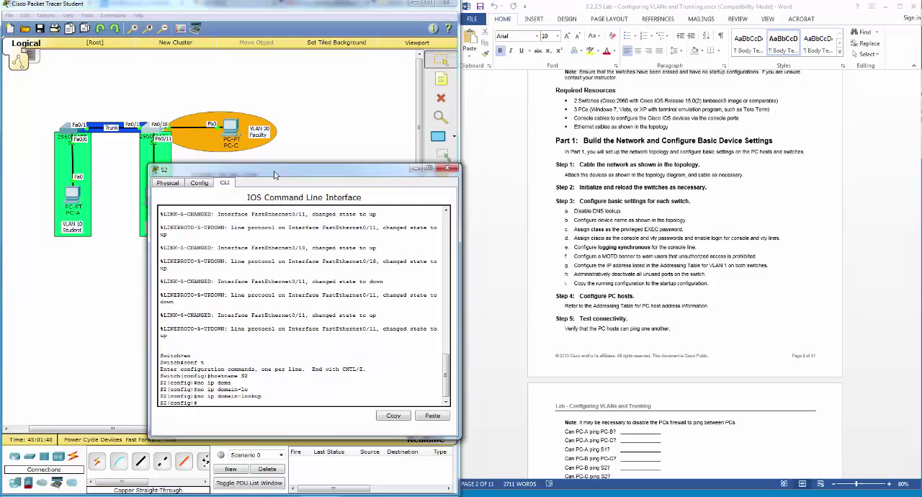
Step: Set S2's privileged EXEC password to the one given in the lab, using enable password
{"action": "type", "text": "enable pass"}
{"action": "key", "text": "Tab"}
{"action": "type", "text": "class"}
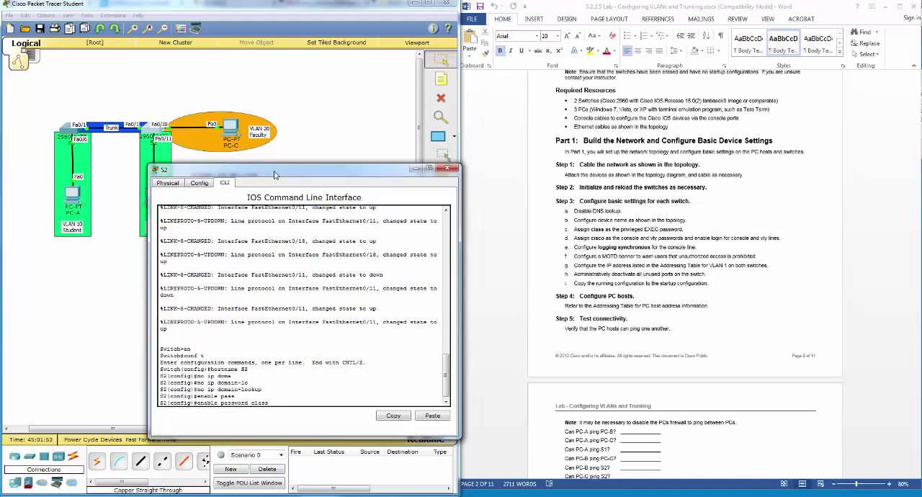
{"action": "key", "text": "Return"}
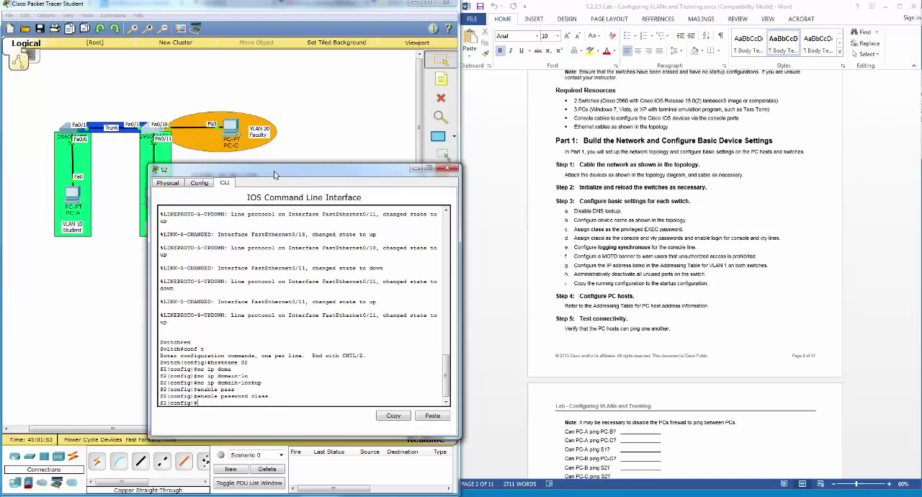
Step: Assign the lab's console password on S2's line con 0 and enable login
{"action": "type", "text": "line con 0"}
{"action": "key", "text": "Return"}
{"action": "type", "text": "pass"}
{"action": "key", "text": "Tab"}
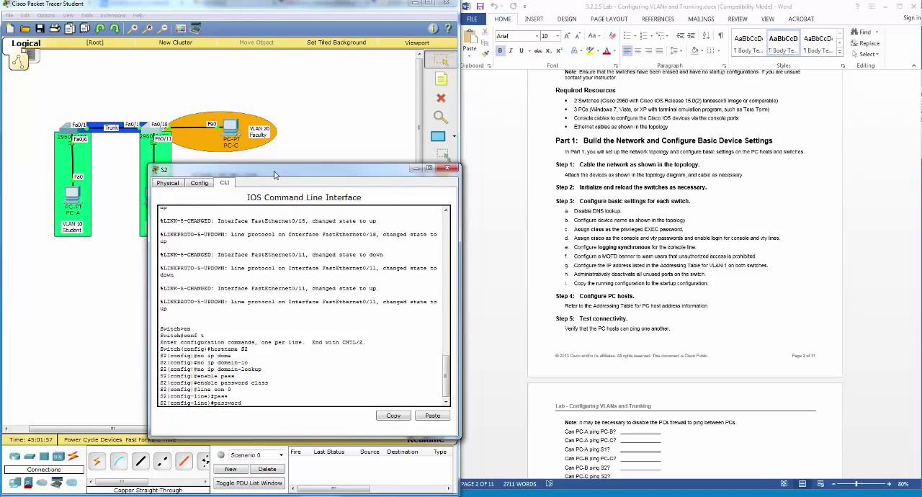
{"action": "type", "text": "cisco"}
{"action": "key", "text": "Return"}
{"action": "type", "text": "login]"}
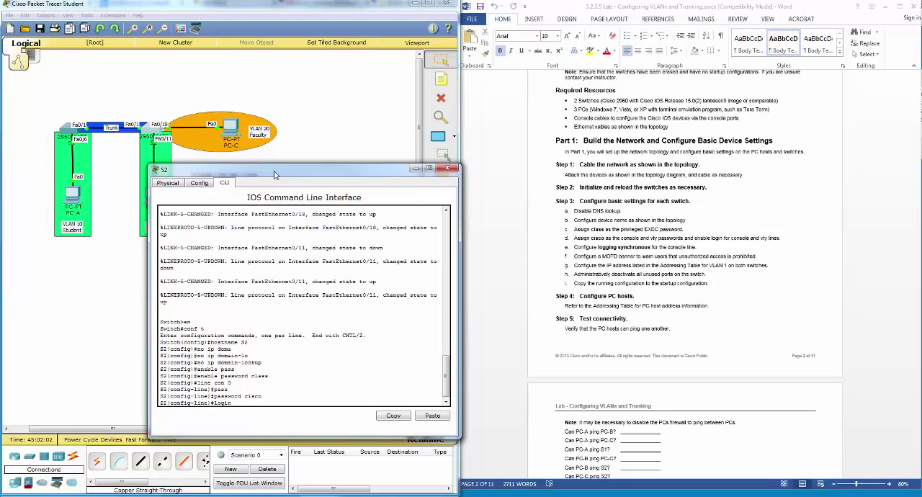
{"action": "key", "text": "Return"}
{"action": "key", "text": "Up"}
{"action": "key", "text": "BackSpace"}
{"action": "key", "text": "Return"}
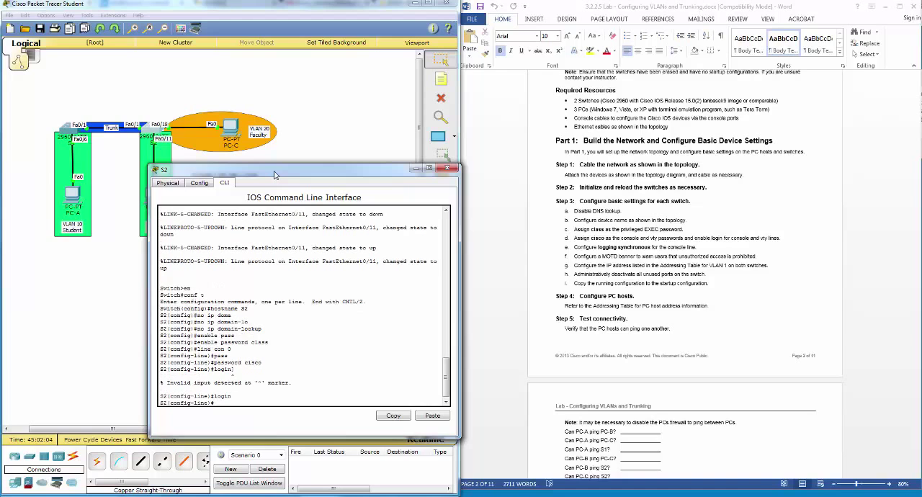
Step: Configure logging synchronous on S2's console line and return to global configuration
{"action": "type", "text": "logging sy"}
{"action": "key", "text": "Tab"}
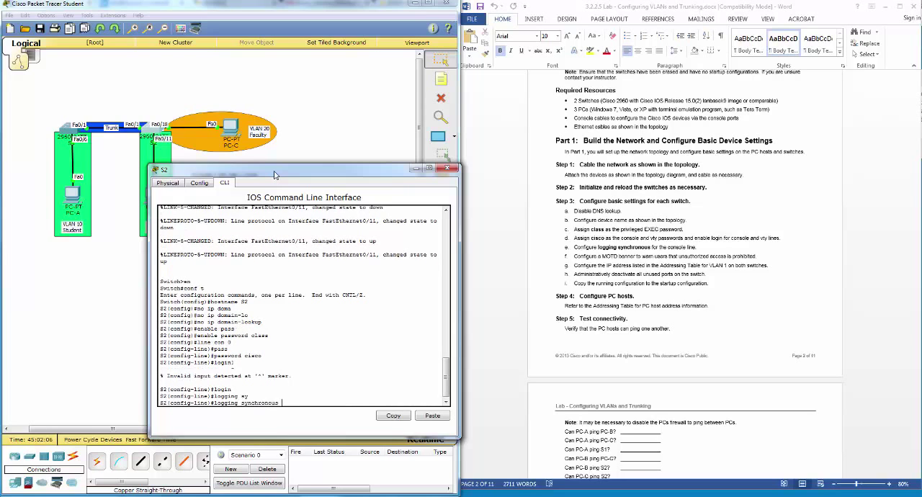
{"action": "key", "text": "Return"}
{"action": "type", "text": "cxit"}
{"action": "key", "text": "Return"}
Step: Assign the lab's vty password on S2's line vty 0 15, enable login, and exit line configuration
{"action": "type", "text": "line"}
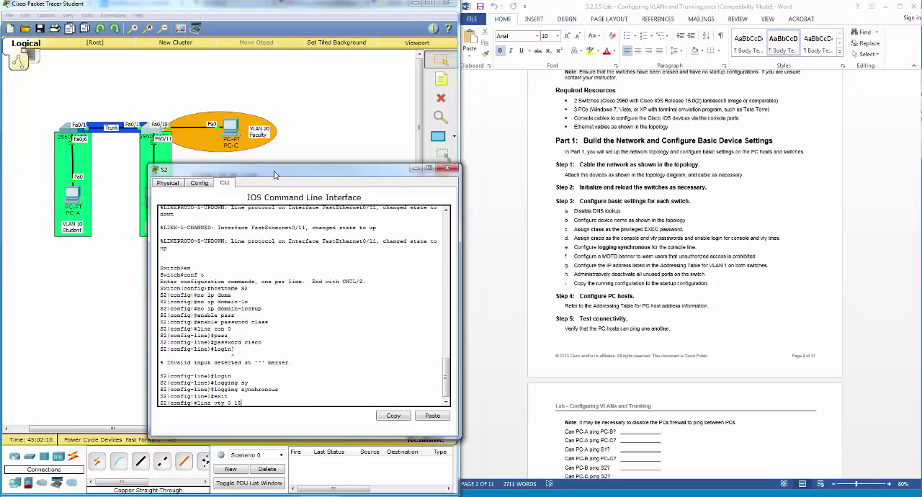
{"action": "type", "text": " vty 0 15"}
{"action": "key", "text": "Return"}
{"action": "type", "text": "s"}
{"action": "key", "text": "Tab"}
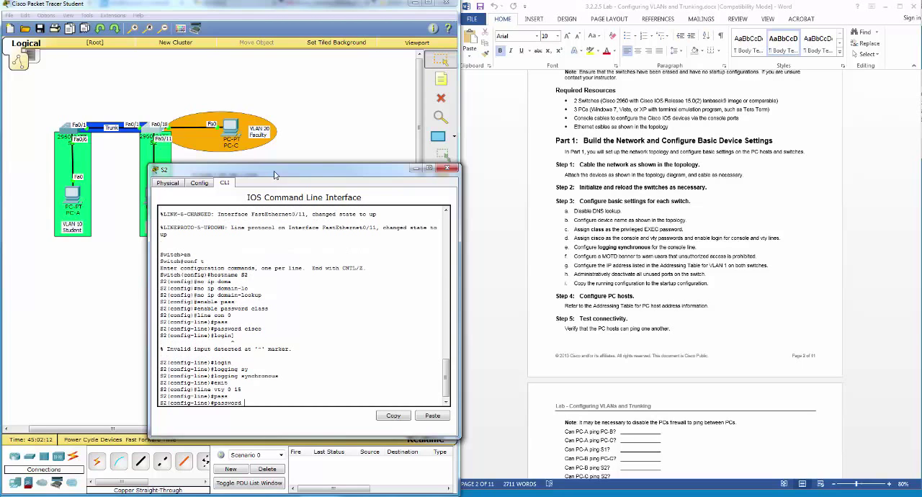
{"action": "type", "text": "cisco"}
{"action": "key", "text": "Return"}
{"action": "type", "text": "line)#l"}
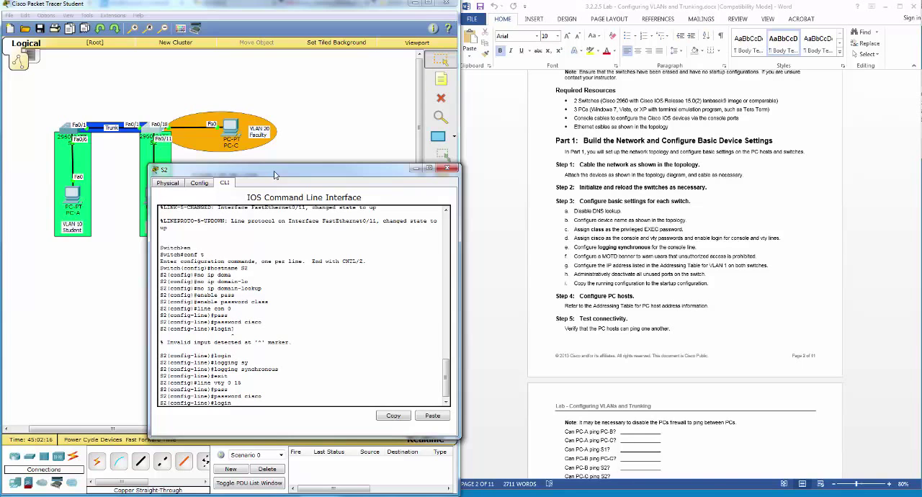
{"action": "type", "text": "ogin"}
{"action": "key", "text": "Return"}
{"action": "type", "text": "exit"}
{"action": "key", "text": "Return"}
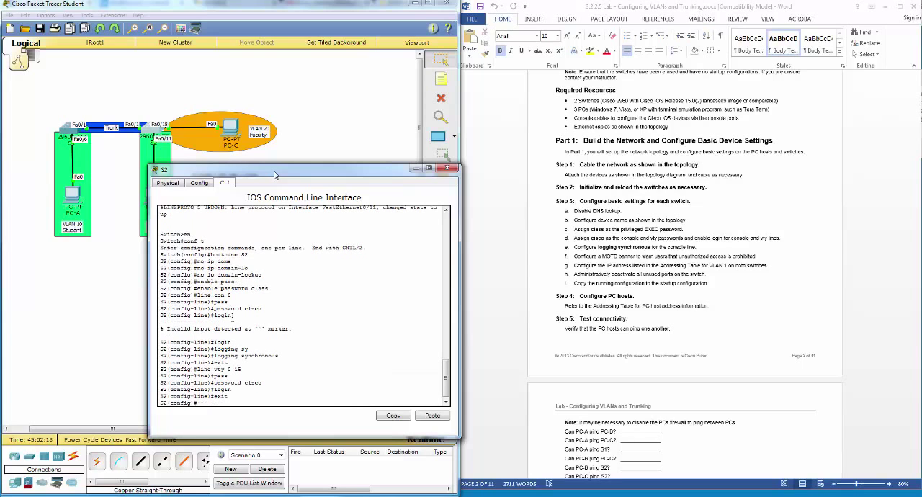
Step: Configure S2's MOTD banner with the text "Unauthroized Access is Prohibted"
{"action": "type", "text": "banner mot"}
{"action": "type", "text": "d \"Unauthroized Access is Prohibted\""}
{"action": "key", "text": "Return"}
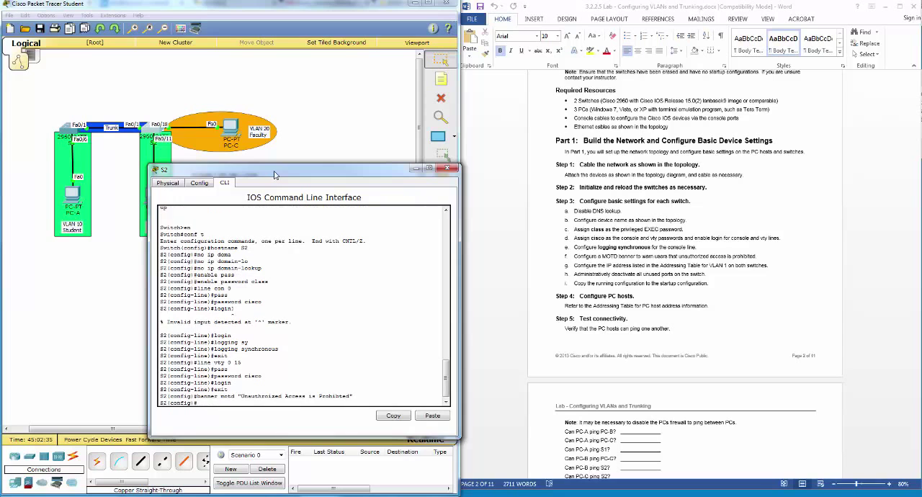
Step: Assign IP address 192.168.1.12 with mask 255.255.255.0 to interface VLAN 1 on S2
{"action": "left_click_drag", "start_coordinate": [273, 174], "coordinate": [444, 173]}
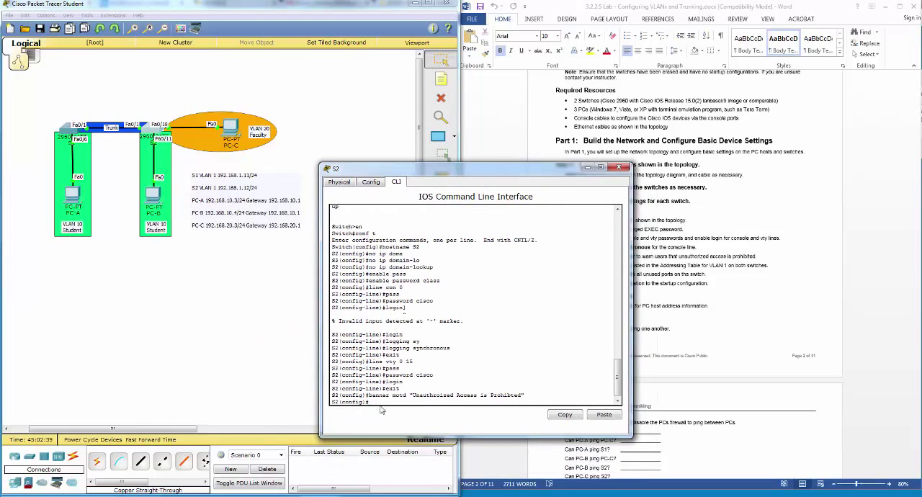
{"action": "type", "text": "int vlan 1"}
{"action": "key", "text": "Return"}
{"action": "type", "text": "ip add"}
{"action": "key", "text": "Tab"}
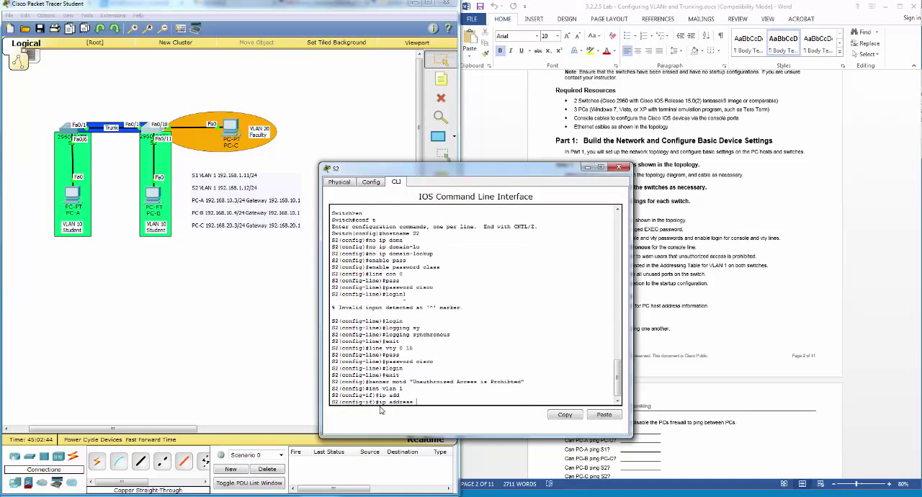
{"action": "type", "text": "192.168.1.12 255.255.255.0"}
{"action": "key", "text": "Return"}
Step: Enable S2's VLAN 1 interface with no shutdown and return to global configuration
{"action": "type", "text": "nfig-if)#n"}
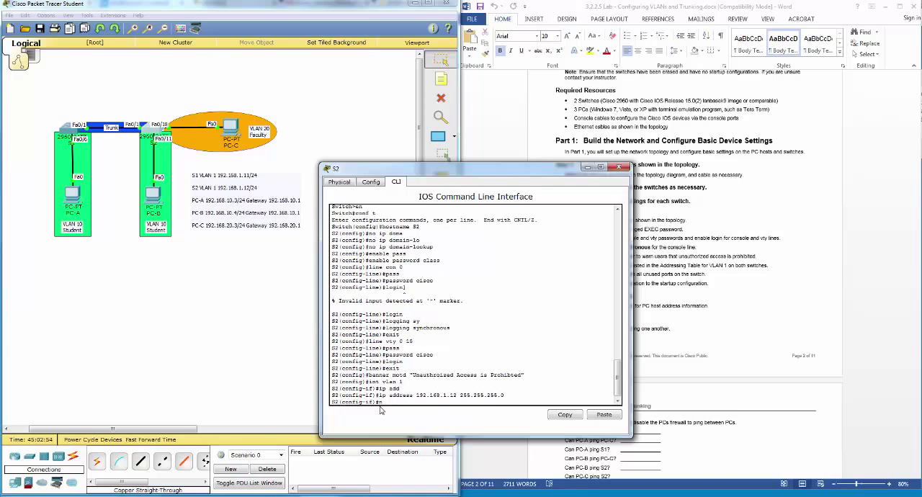
{"action": "type", "text": "o shut"}
{"action": "key", "text": "Return"}
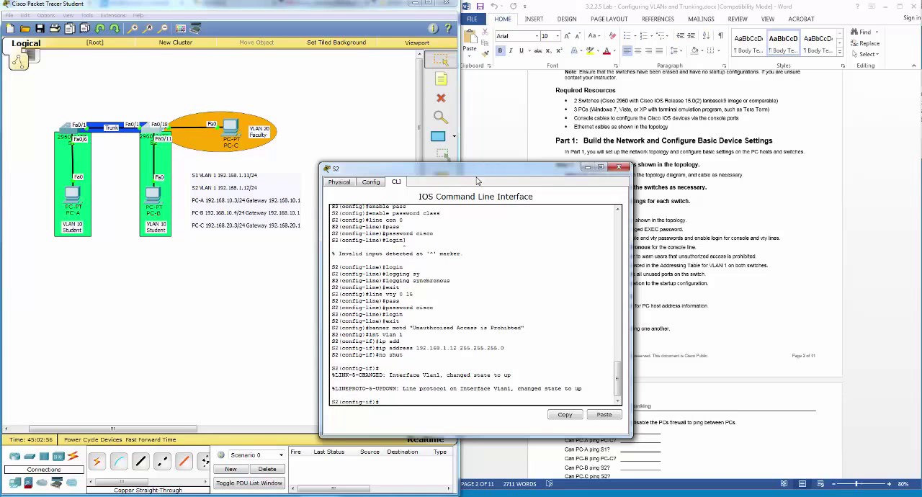
{"action": "left_click_drag", "start_coordinate": [478, 173], "coordinate": [337, 162]}
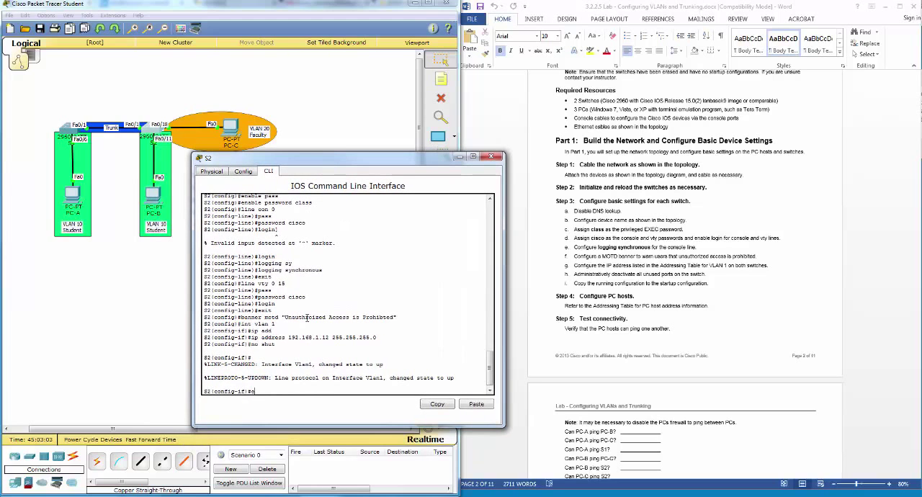
{"action": "type", "text": "xit"}
{"action": "key", "text": "Return"}
Step: Shut down the unused S2 ports in the range f0/2 - f0/10 and exit interface range configuration
{"action": "type", "text": "ibnt"}
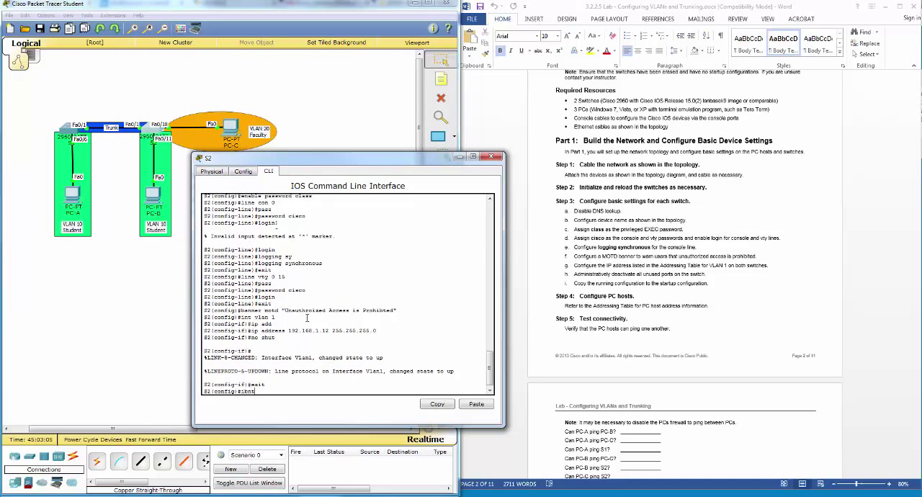
{"action": "key", "text": "BackSpace"}
{"action": "key", "text": "BackSpace"}
{"action": "key", "text": "BackSpace"}
{"action": "type", "text": "nt rang"}
{"action": "type", "text": "/2"}
{"action": "type", "text": " - 10"}
{"action": "type", "text": "f0/"}
{"action": "key", "text": "Return"}
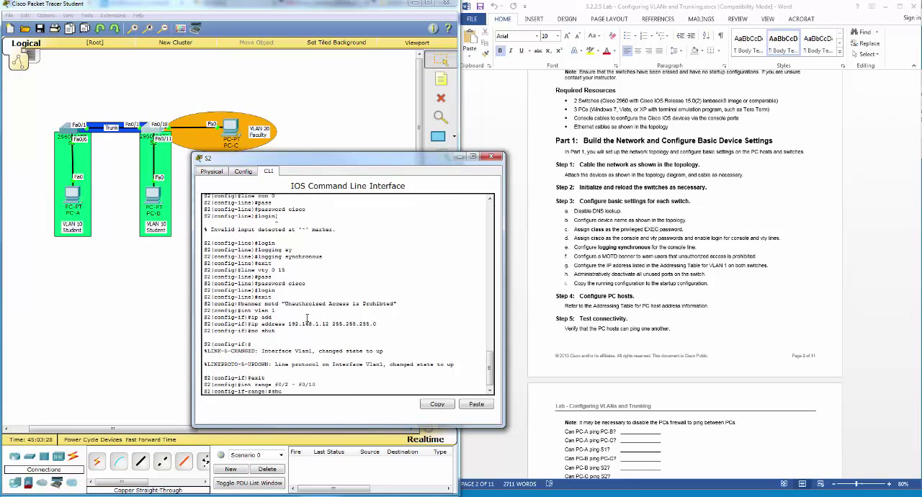
{"action": "type", "text": "shutd"}
{"action": "key", "text": "Tab"}
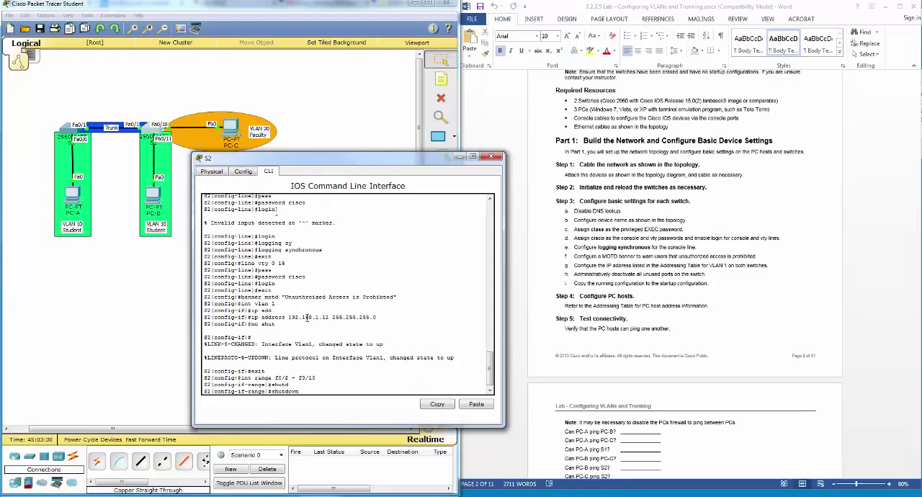
{"action": "key", "text": "Return"}
{"action": "key", "text": "Return"}
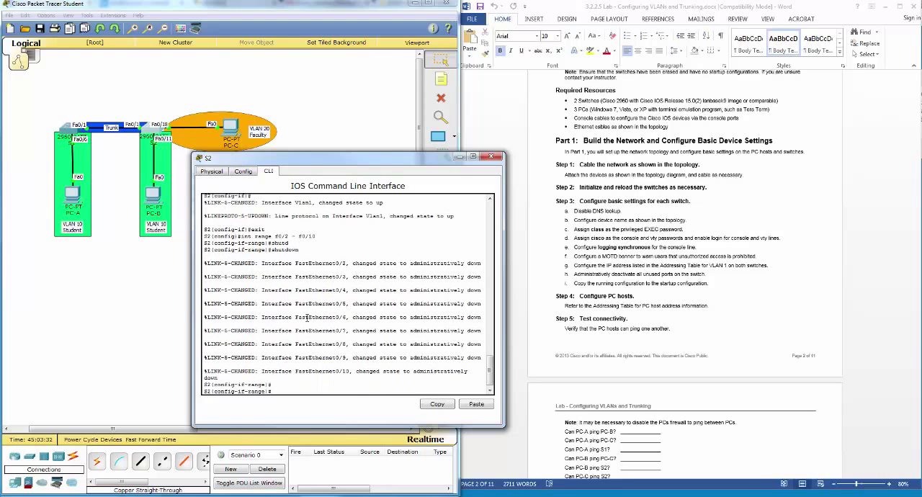
{"action": "key", "text": "Up"}
{"action": "key", "text": "Down"}
{"action": "type", "text": "exit"}
{"action": "key", "text": "Return"}
Step: Shut down the unused S2 ports in the range f0/12 - f0/17 and return to global configuration
{"action": "key", "text": "Up"}
{"action": "key", "text": "Up"}
{"action": "key", "text": "Up"}
{"action": "key", "text": "Up"}
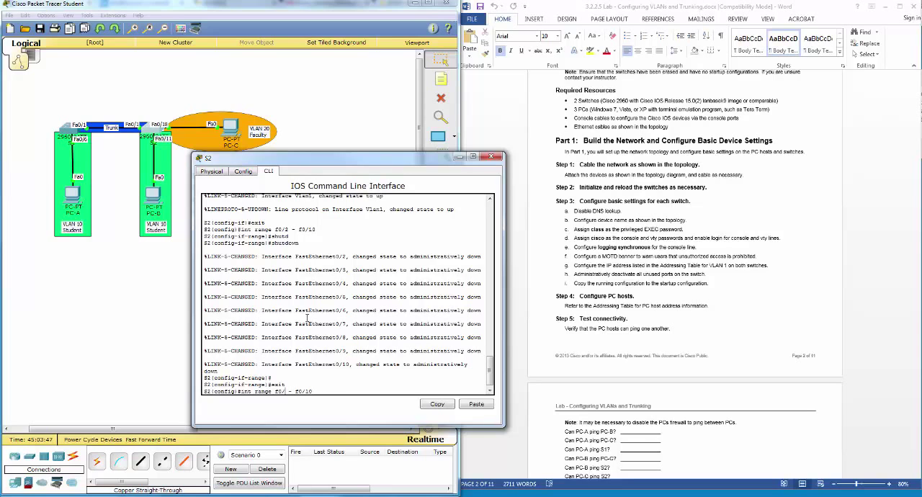
{"action": "type", "text": "1"}
{"action": "key", "text": "BackSpace"}
{"action": "key", "text": "Return"}
{"action": "type", "text": "shut"}
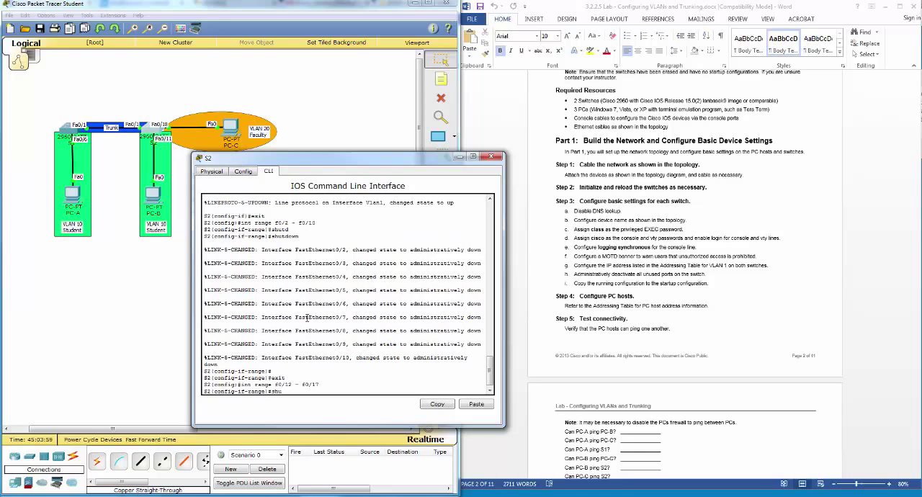
{"action": "key", "text": "Tab"}
{"action": "key", "text": "Return"}
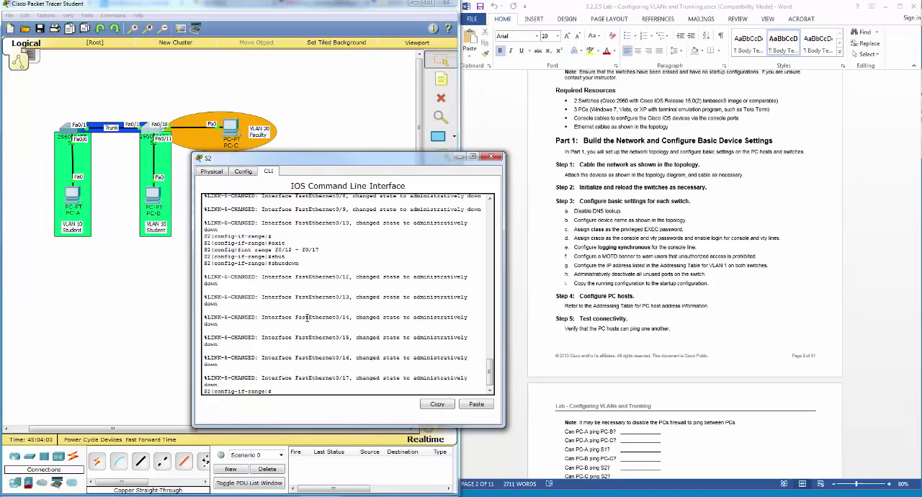
{"action": "type", "text": "exit"}
{"action": "key", "text": "Return"}
Step: Shut down the unused S2 ports in the range f0/19 - f0/24 and leave range configuration
{"action": "key", "text": "Up"}
{"action": "key", "text": "Up"}
{"action": "key", "text": "Up"}
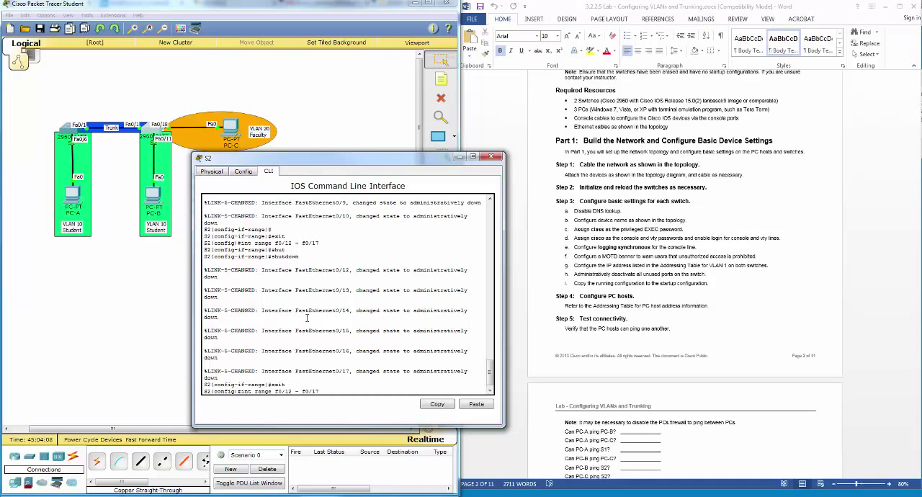
{"action": "key", "text": "BackSpace"}
{"action": "key", "text": "BackSpace"}
{"action": "type", "text": "24"}
{"action": "key", "text": "Left"}
{"action": "key", "text": "Left"}
{"action": "key", "text": "Left"}
{"action": "key", "text": "Left"}
{"action": "key", "text": "Left"}
{"action": "key", "text": "Left"}
{"action": "key", "text": "Left"}
{"action": "key", "text": "Left"}
{"action": "key", "text": "BackSpace"}
{"action": "type", "text": "9"}
{"action": "key", "text": "Return"}
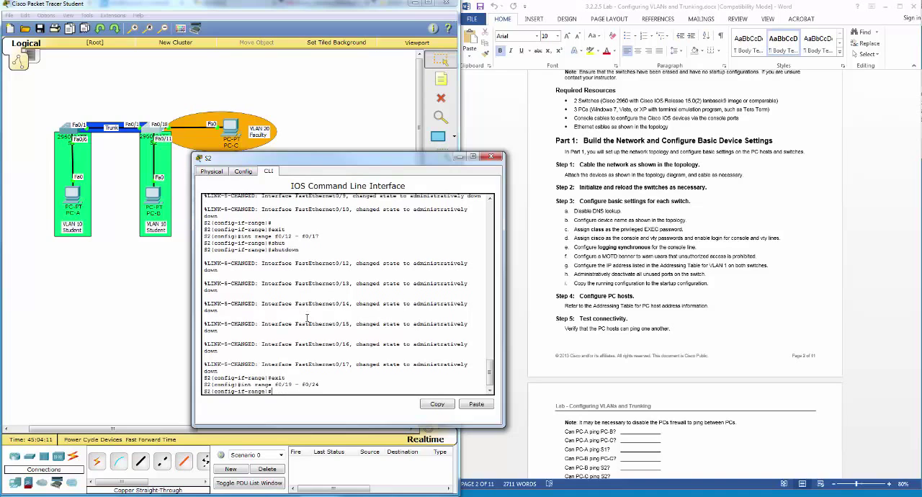
{"action": "type", "text": "shut"}
{"action": "key", "text": "Return"}
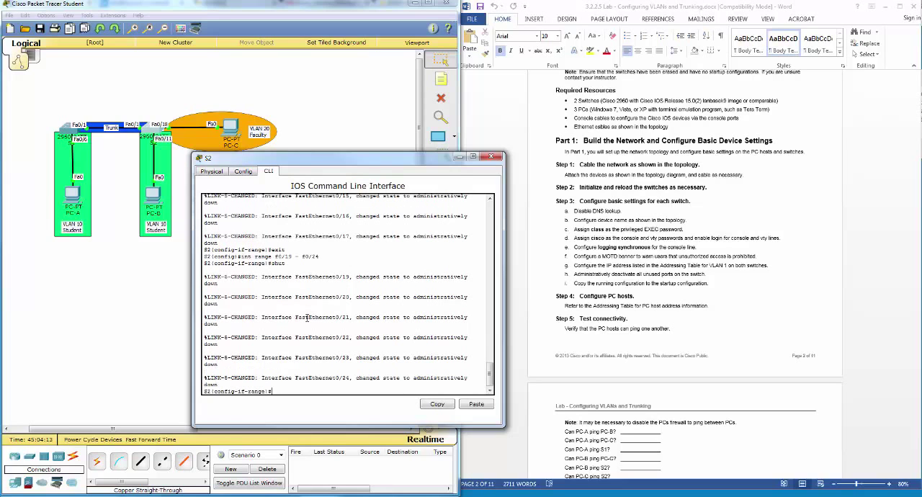
{"action": "type", "text": "exit"}
{"action": "key", "text": "Return"}
Step: Shut down S2's gigabit ports g0/1 - g0/2 and return to global configuration
{"action": "type", "text": "in"}
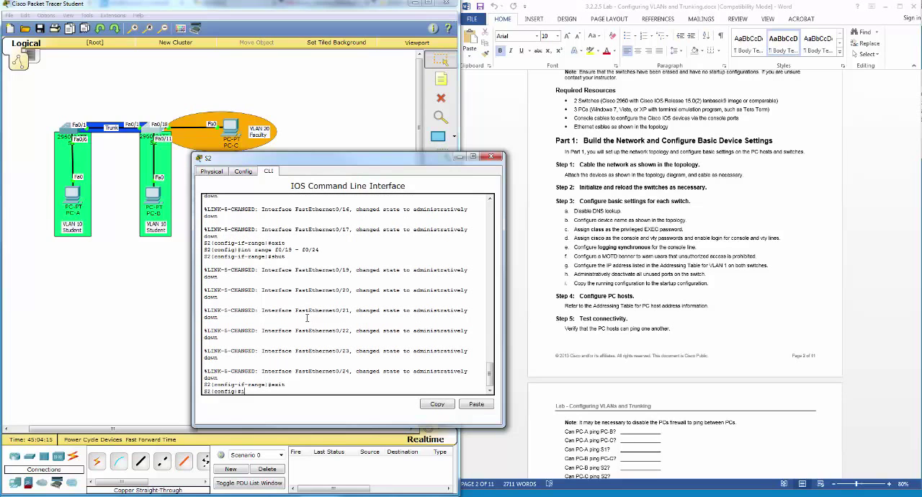
{"action": "type", "text": "t range g0/1 - g0/2"}
{"action": "key", "text": "Return"}
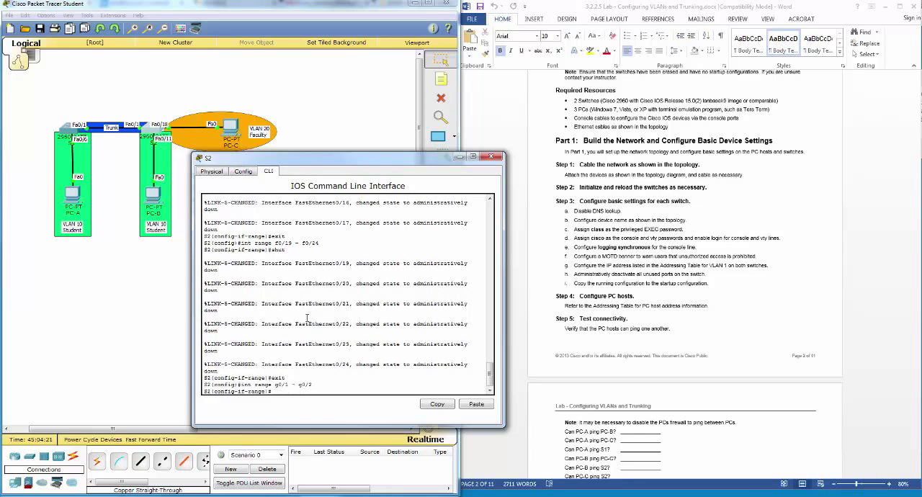
{"action": "type", "text": "shut"}
{"action": "key", "text": "Return"}
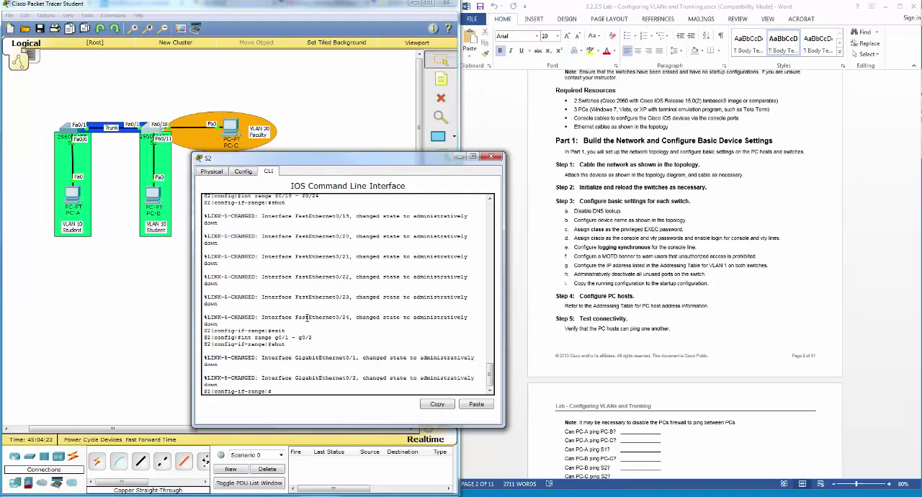
{"action": "type", "text": "exit"}
{"action": "key", "text": "Return"}
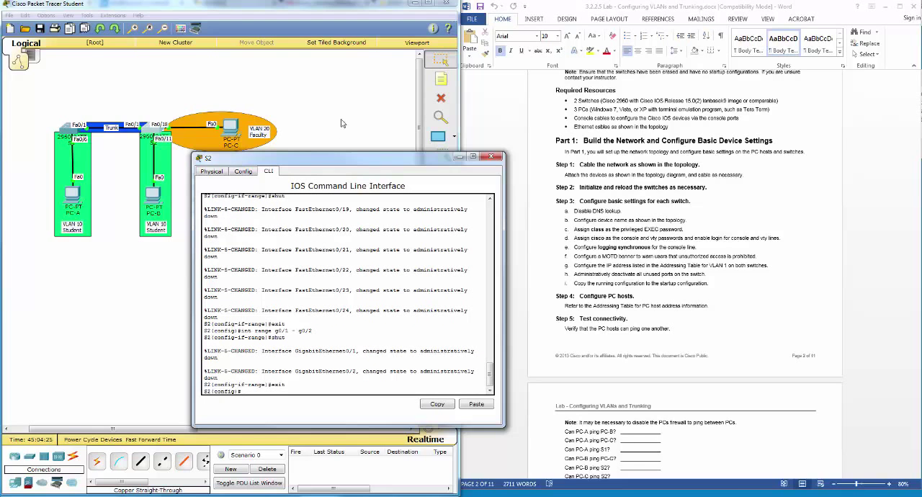
Step: End configuration mode, copy S2's running configuration to startup-config with the default filename, and close the S2 window
{"action": "type", "text": "end"}
{"action": "key", "text": "Return"}
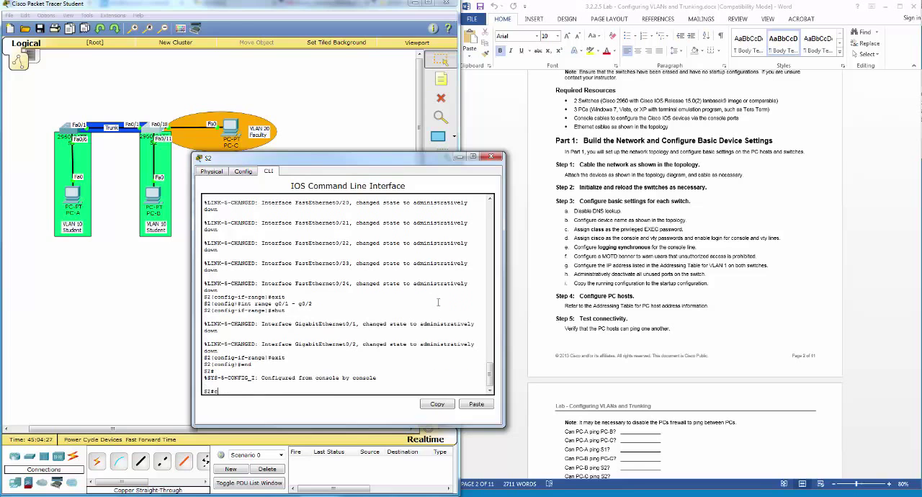
{"action": "type", "text": "copy run st"}
{"action": "key", "text": "Tab"}
{"action": "key", "text": "Return"}
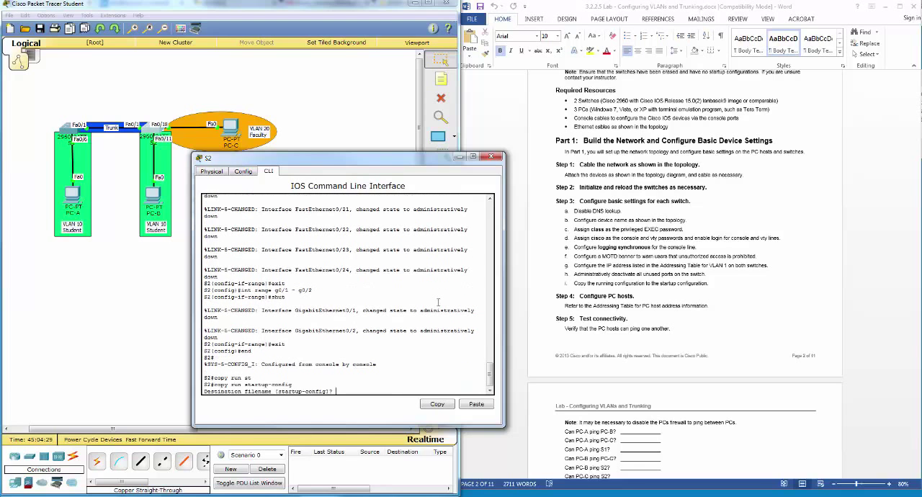
{"action": "key", "text": "Return"}
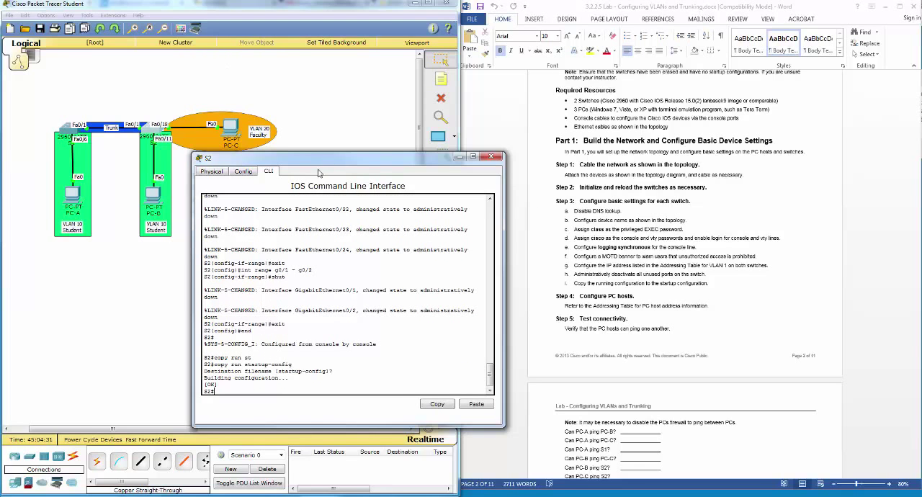
{"action": "left_click_drag", "start_coordinate": [325, 164], "coordinate": [314, 181]}
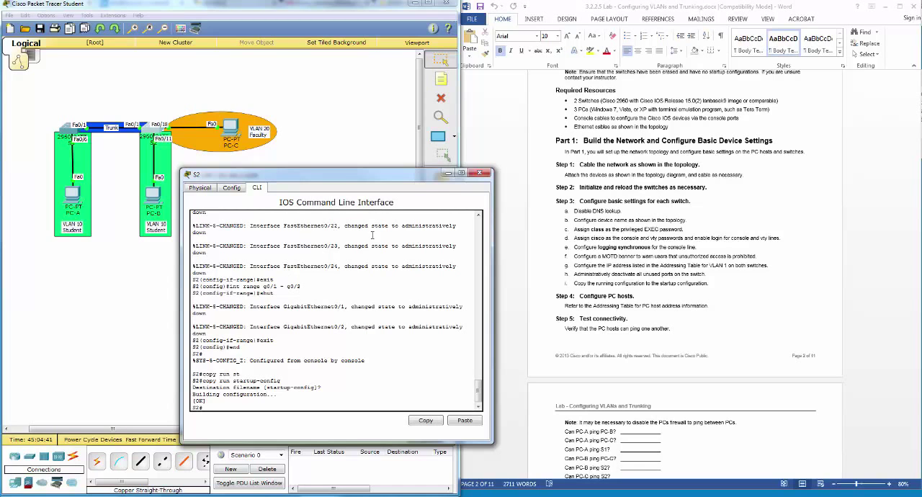
{"action": "left_click", "coordinate": [478, 173]}
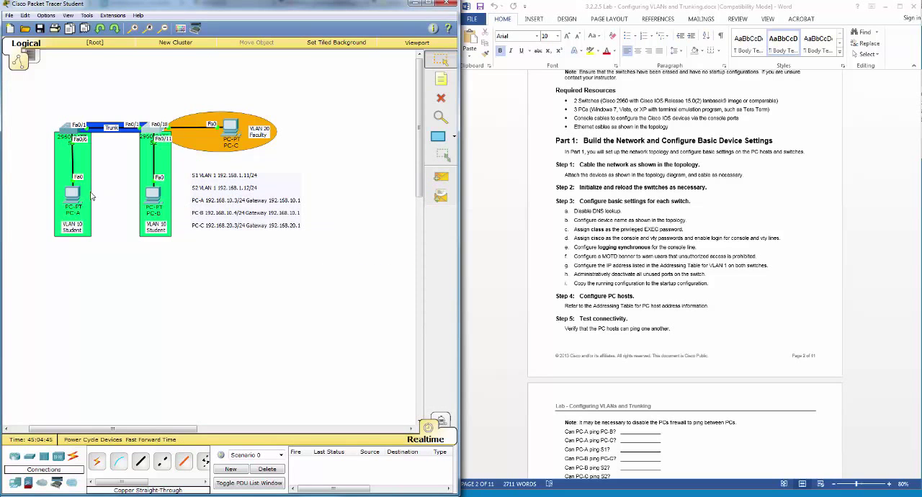
Step: Give PC-A the static IP address 192.168.10.3 with subnet mask 255.255.255.0
{"action": "left_click", "coordinate": [63, 204]}
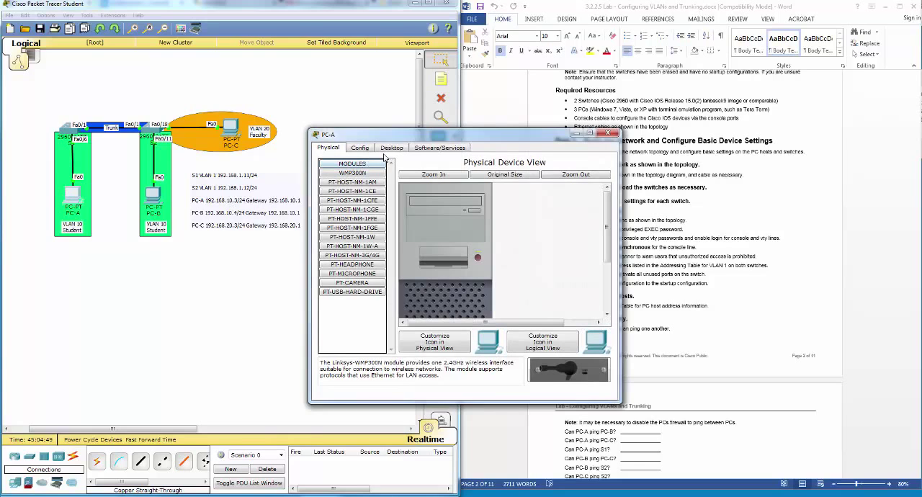
{"action": "left_click", "coordinate": [369, 149]}
{"action": "left_click", "coordinate": [392, 149]}
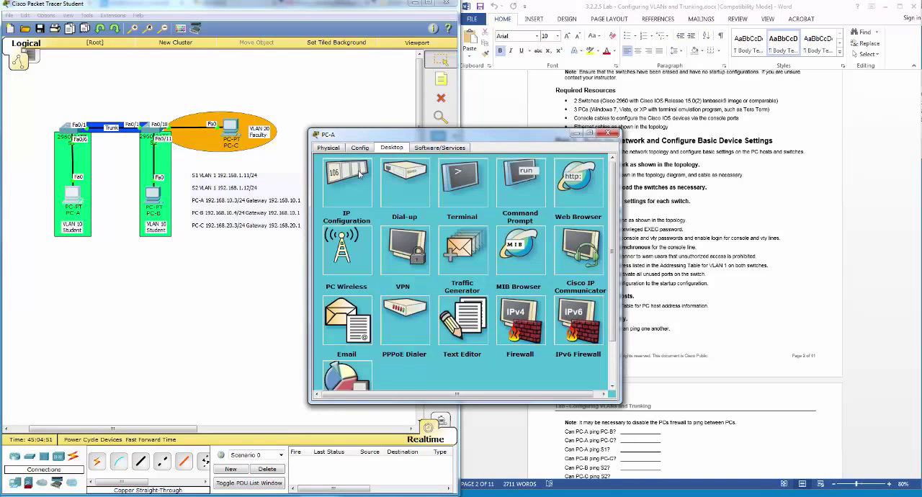
{"action": "left_click", "coordinate": [357, 175]}
{"action": "left_click", "coordinate": [404, 202]}
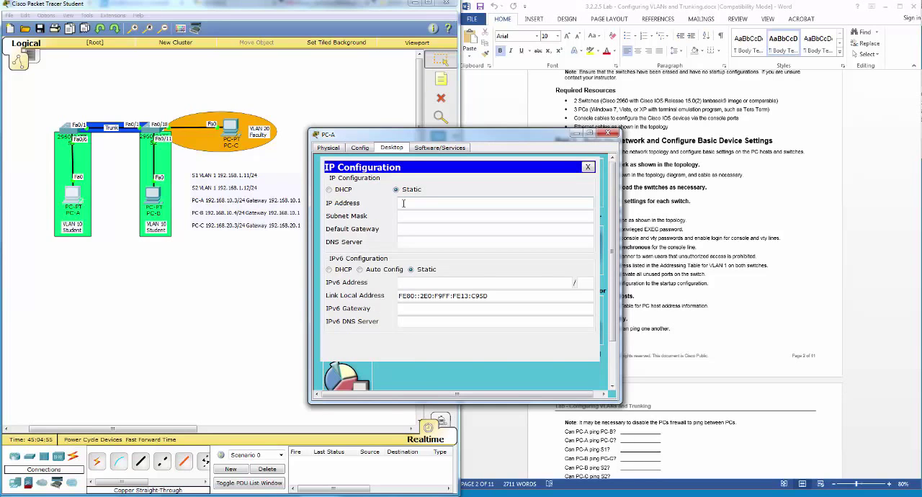
{"action": "type", "text": "192.168.10.3"}
{"action": "key", "text": "Tab"}
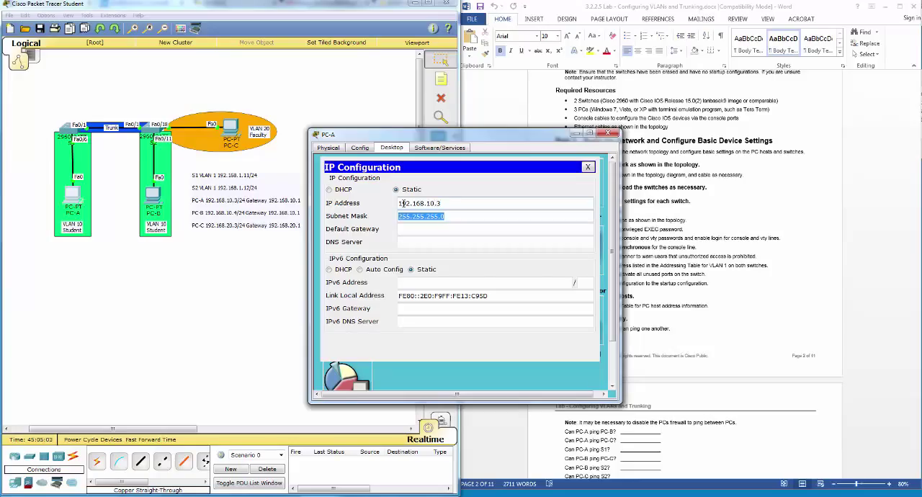
Step: Set PC-A's default gateway to 192.168.10.1 and close the PC-A window
{"action": "key", "text": "Tab"}
{"action": "type", "text": "192.168."}
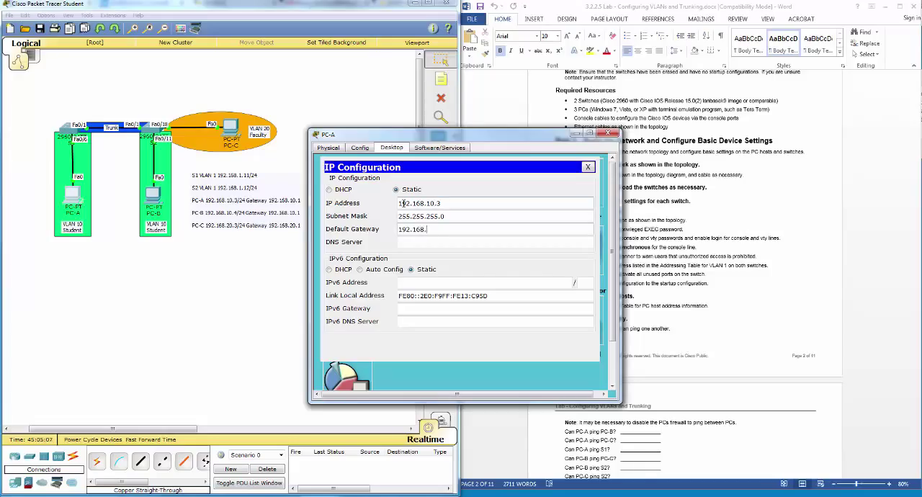
{"action": "type", "text": "10.1"}
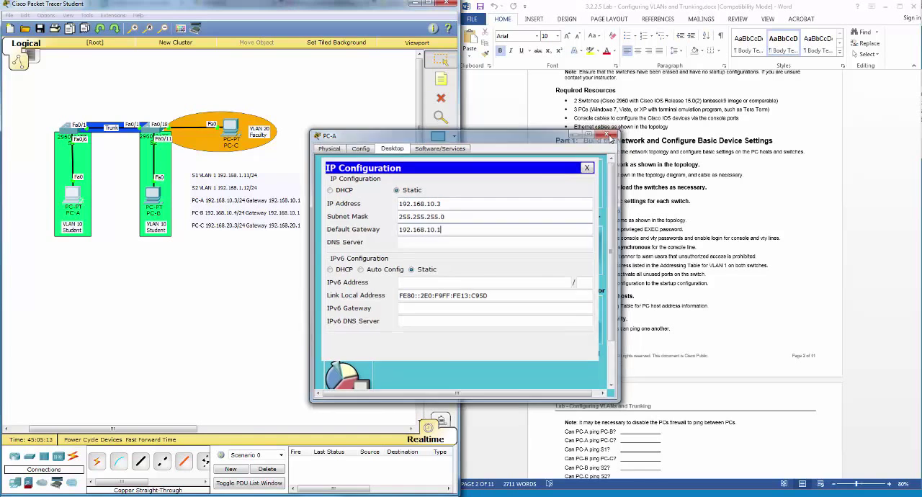
{"action": "left_click", "coordinate": [609, 135]}
Step: Give PC-B the static IP address 192.168.10.4 with subnet mask 255.255.255.0
{"action": "left_click", "coordinate": [154, 193]}
{"action": "left_click", "coordinate": [360, 148]}
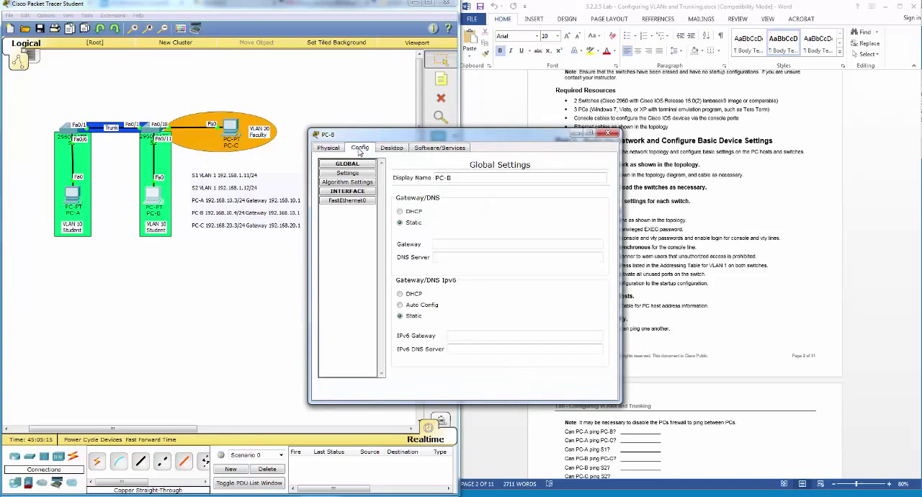
{"action": "left_click", "coordinate": [396, 149]}
{"action": "left_click", "coordinate": [347, 185]}
{"action": "left_click", "coordinate": [419, 203]}
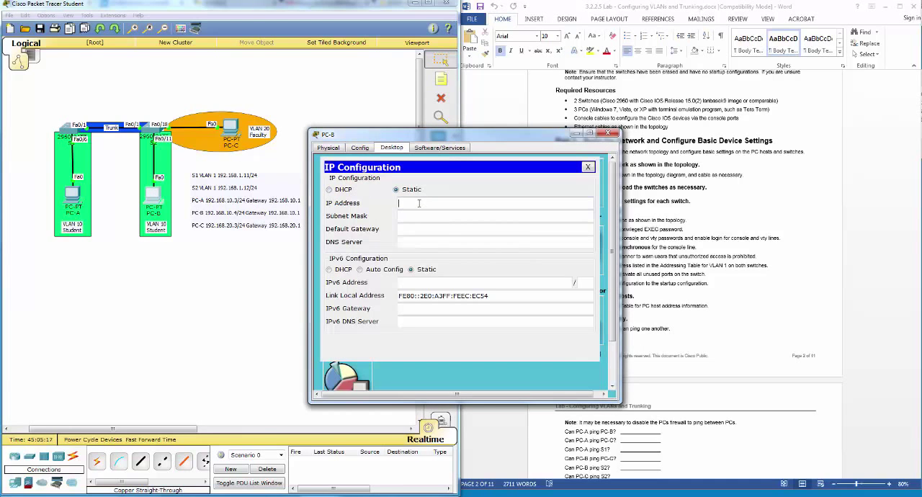
{"action": "type", "text": "192.168.10.4"}
{"action": "key", "text": "Tab"}
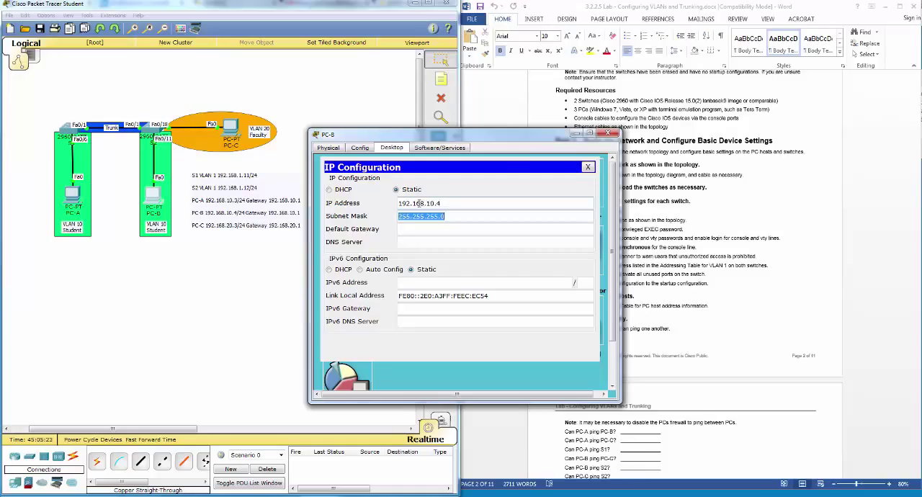
Step: Set PC-B's default gateway to 192.168.10.1 and close the PC-B window
{"action": "key", "text": "Tab"}
{"action": "type", "text": "1"}
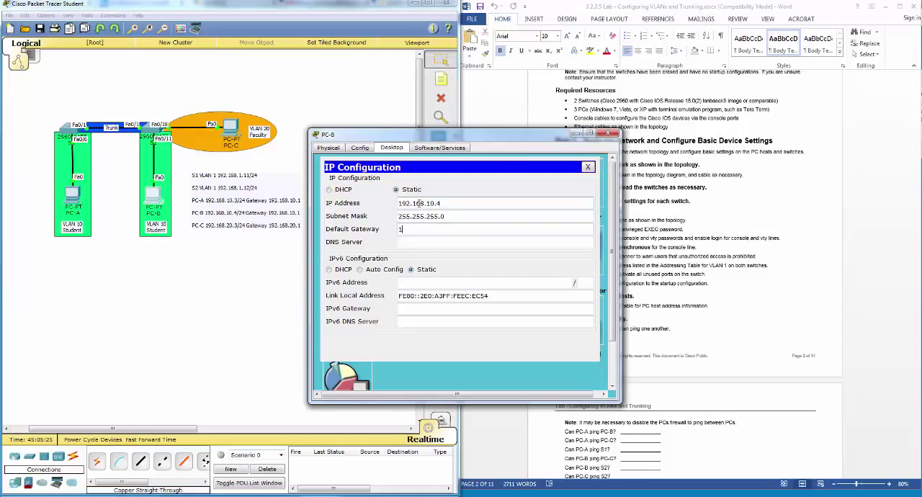
{"action": "type", "text": "92.168.10.1"}
{"action": "left_click", "coordinate": [606, 133]}
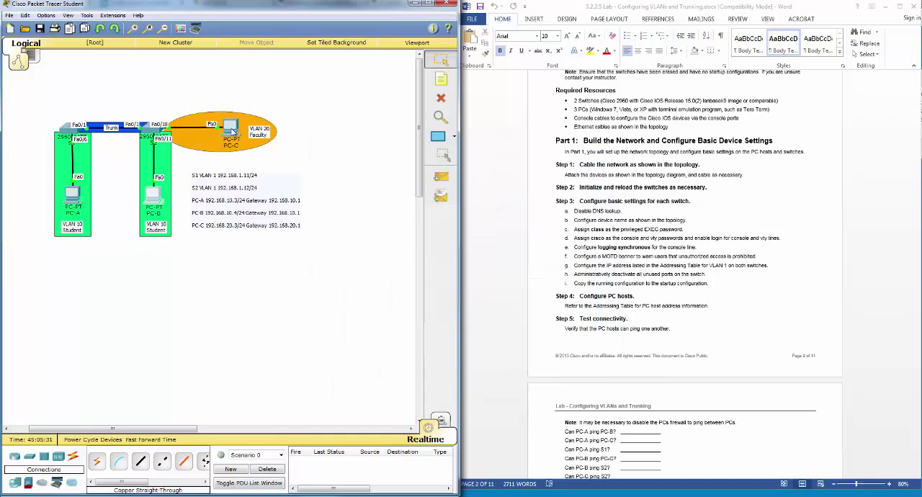
Step: Give PC-C the static IP address 192.168.20.3 with subnet mask 255.255.255.0
{"action": "left_click", "coordinate": [230, 131]}
{"action": "left_click", "coordinate": [394, 147]}
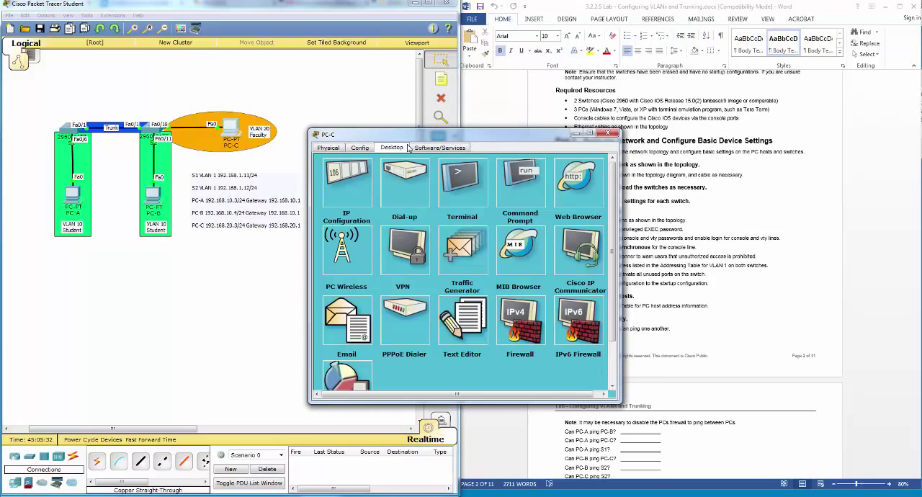
{"action": "left_click", "coordinate": [347, 194]}
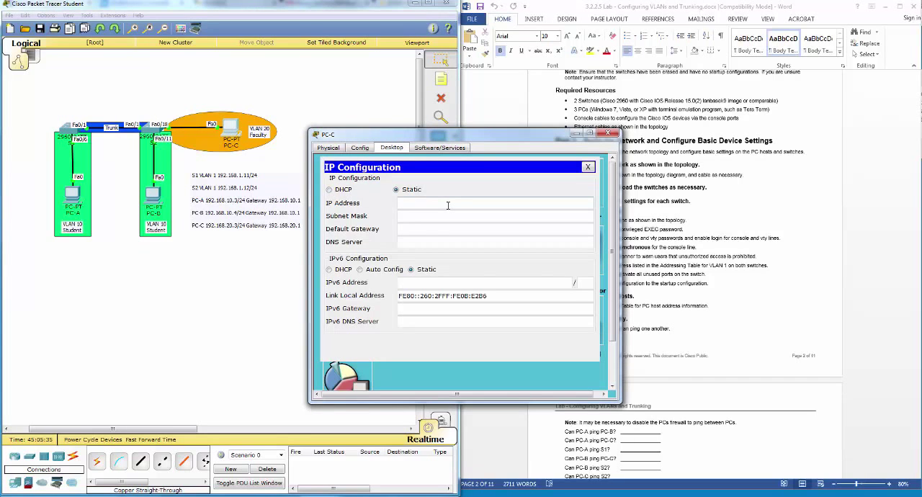
{"action": "type", "text": "192.168.20.3"}
{"action": "key", "text": "Tab"}
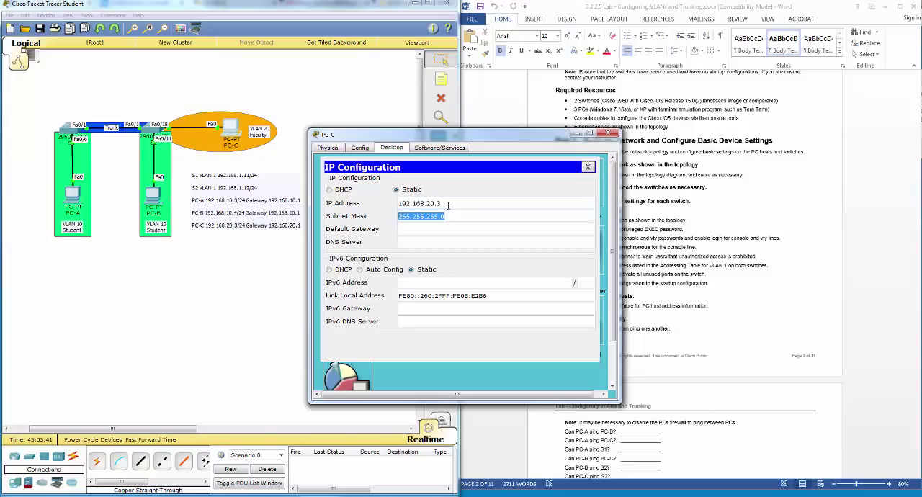
Step: Set PC-C's default gateway to 192.168.20.1 and close the PC-C window
{"action": "key", "text": "Tab"}
{"action": "type", "text": "1"}
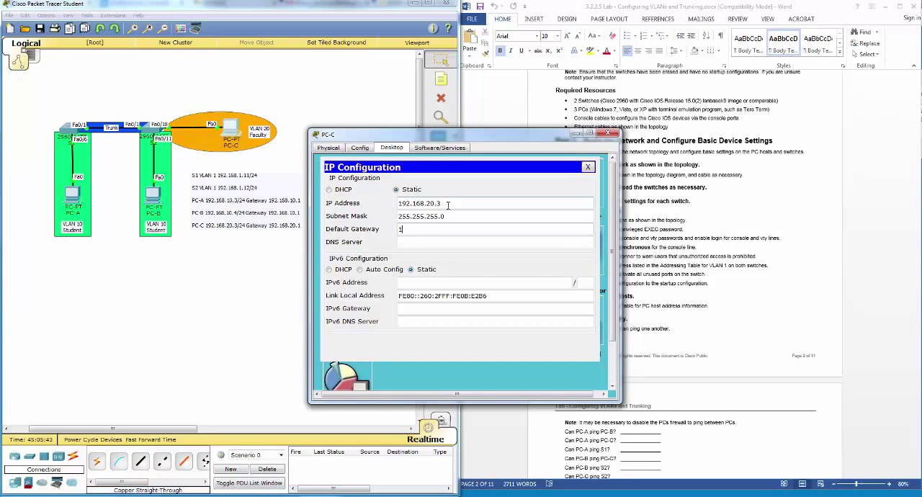
{"action": "type", "text": "92.168.20.1"}
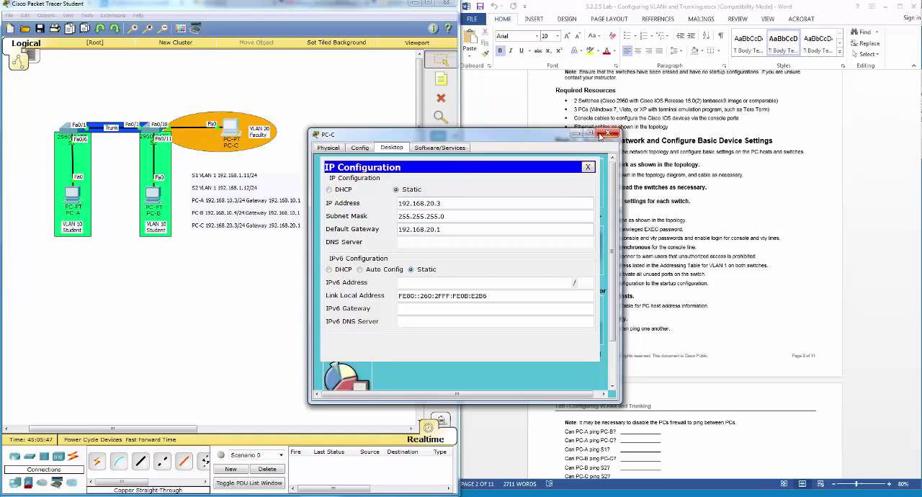
{"action": "left_click", "coordinate": [600, 135]}
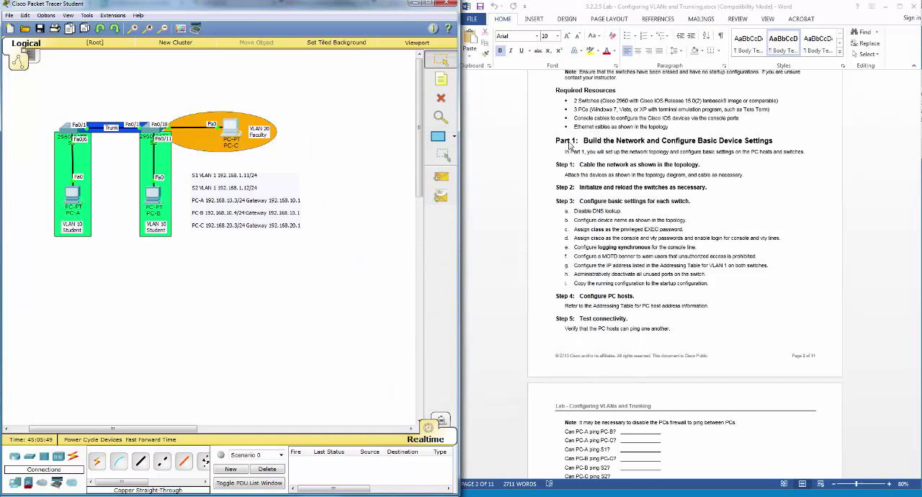
Step: Following the lab's Step 5 connectivity questions, ping PC-B at 192.168.10.4 from PC-A's Command Prompt
{"action": "left_click", "coordinate": [605, 245]}
{"action": "scroll", "coordinate": [607, 245], "scroll_direction": "down", "scroll_amount": 2}
{"action": "scroll", "coordinate": [607, 246], "scroll_direction": "down", "scroll_amount": 3}
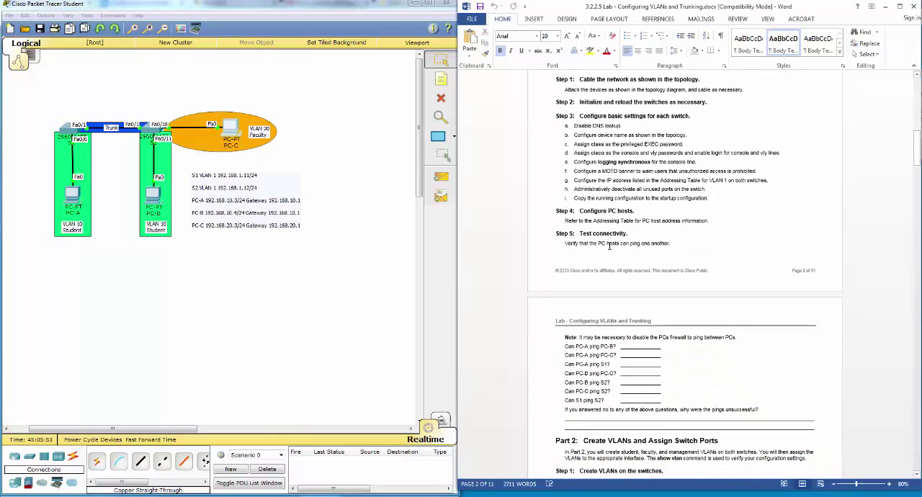
{"action": "scroll", "coordinate": [617, 227], "scroll_direction": "down", "scroll_amount": 2}
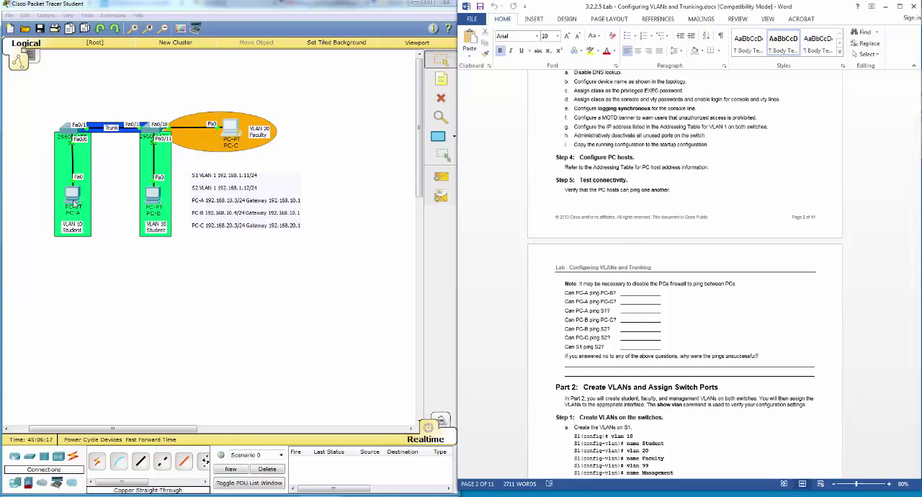
{"action": "left_click", "coordinate": [74, 198]}
{"action": "left_click_drag", "start_coordinate": [486, 139], "coordinate": [522, 129]}
{"action": "left_click", "coordinate": [542, 180]}
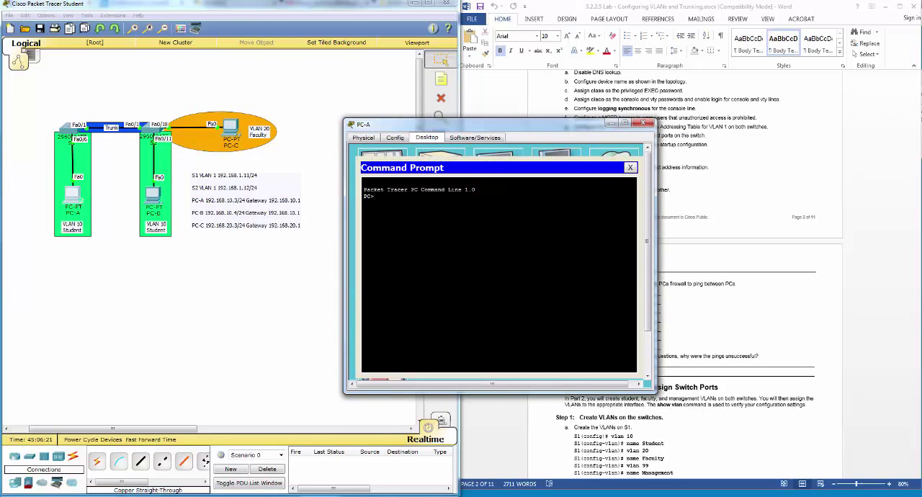
{"action": "type", "text": "ping 192.168.10.4"}
{"action": "key", "text": "Return"}
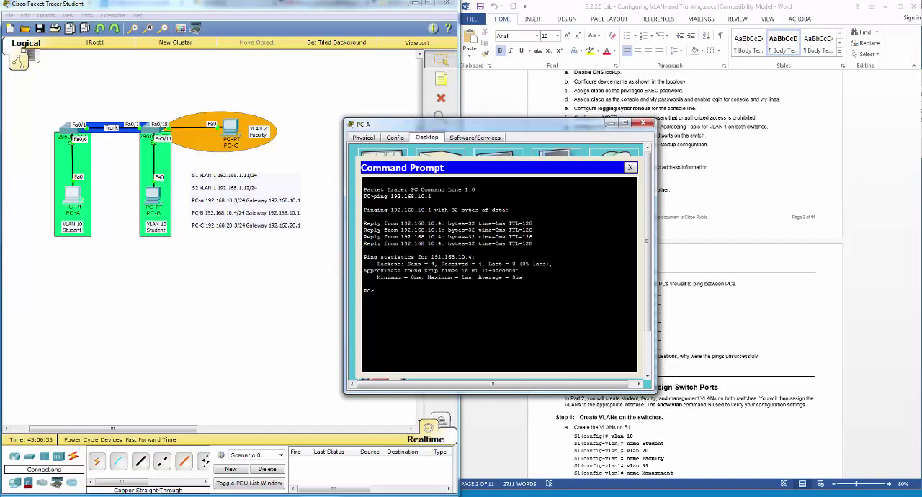
Step: Ping PC-C at 192.168.20.3 from PC-A and close the PC-A window
{"action": "key", "text": "Up"}
{"action": "type", "text": "2"}
{"action": "key", "text": "Return"}
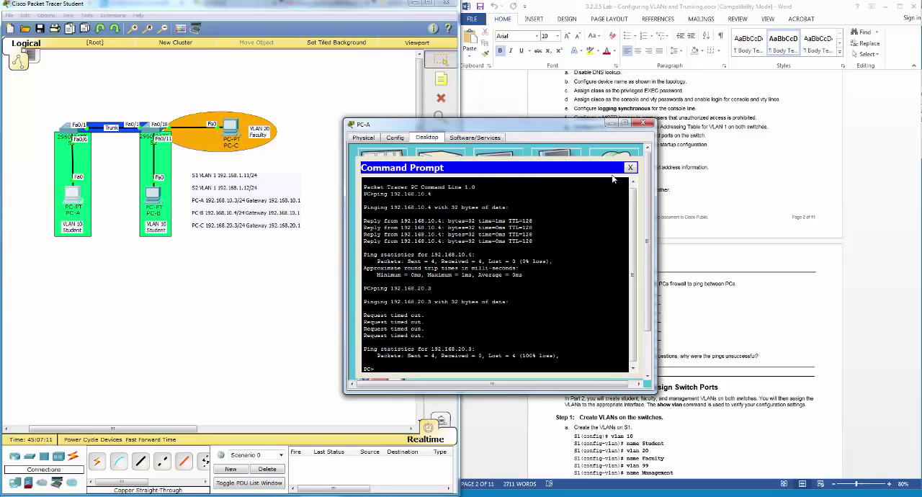
{"action": "left_click", "coordinate": [643, 123]}
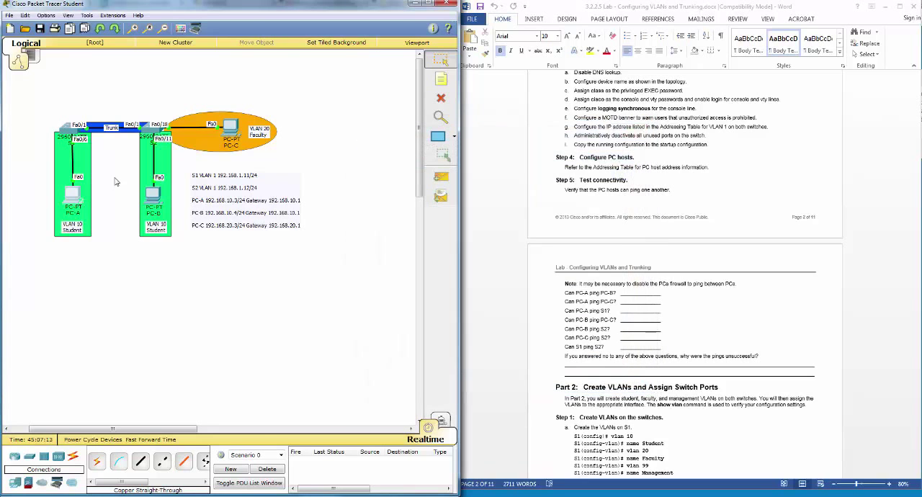
Step: Ping PC-A at 192.168.10.3 from PC-B's Command Prompt
{"action": "left_click", "coordinate": [151, 196]}
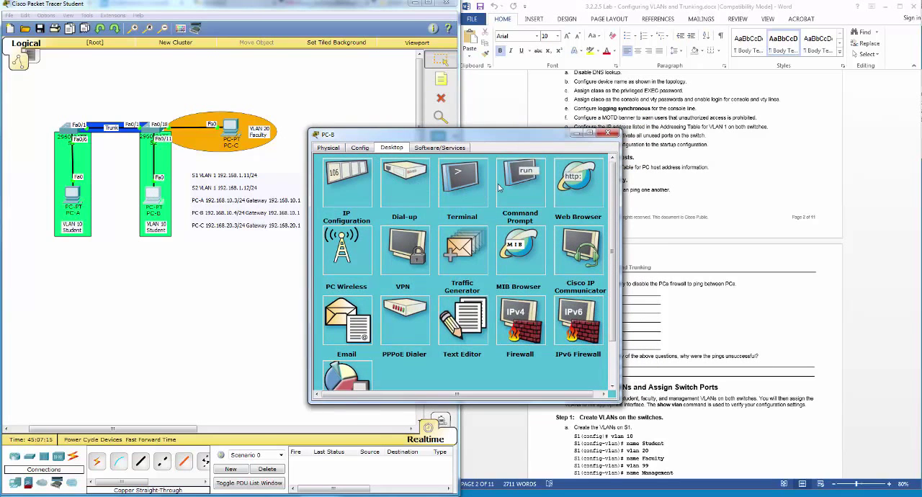
{"action": "left_click", "coordinate": [502, 189]}
{"action": "type", "text": "ping"}
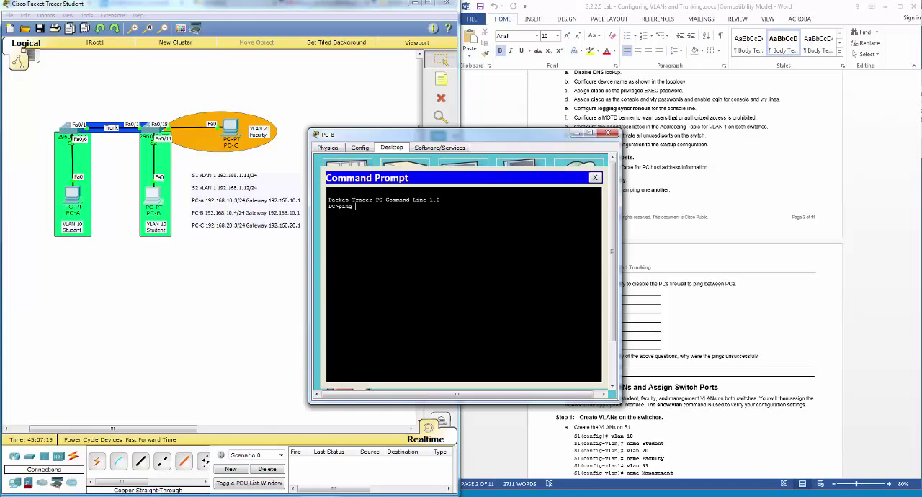
{"action": "type", "text": " 192.168.10.3"}
{"action": "key", "text": "Return"}
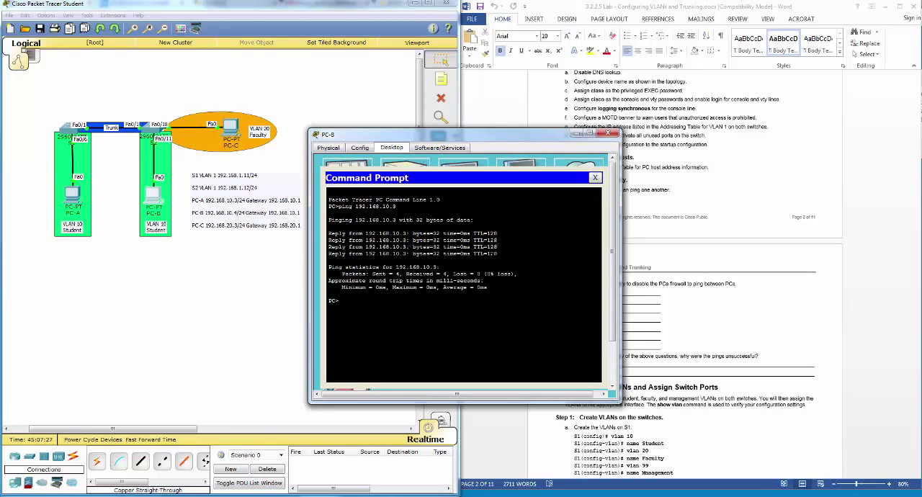
Step: Ping PC-C at 192.168.20.3 from PC-B and close the PC-B window
{"action": "key", "text": "Up"}
{"action": "key", "text": "BackSpace"}
{"action": "key", "text": "BackSpace"}
{"action": "key", "text": "BackSpace"}
{"action": "key", "text": "BackSpace"}
{"action": "type", "text": "20.3"}
{"action": "key", "text": "Return"}
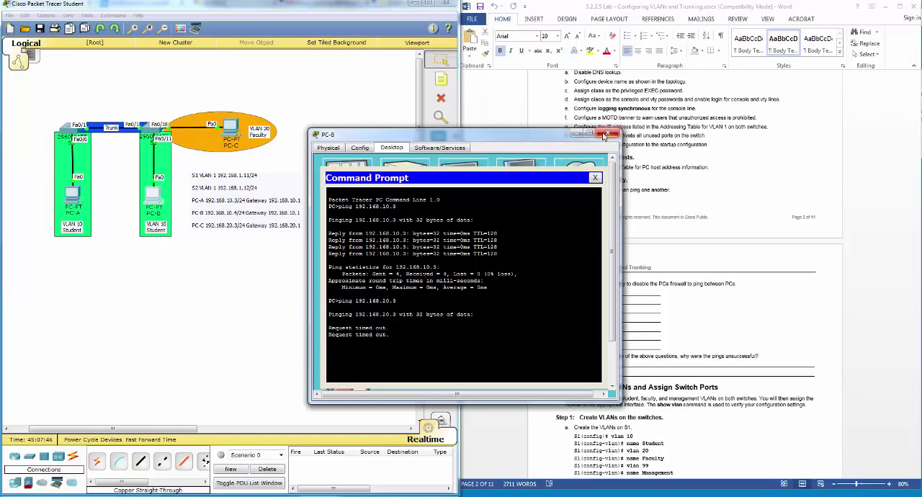
{"action": "left_click", "coordinate": [606, 135]}
Step: Ping PC-A at 192.168.10.3 from PC-C's Command Prompt
{"action": "left_click", "coordinate": [230, 124]}
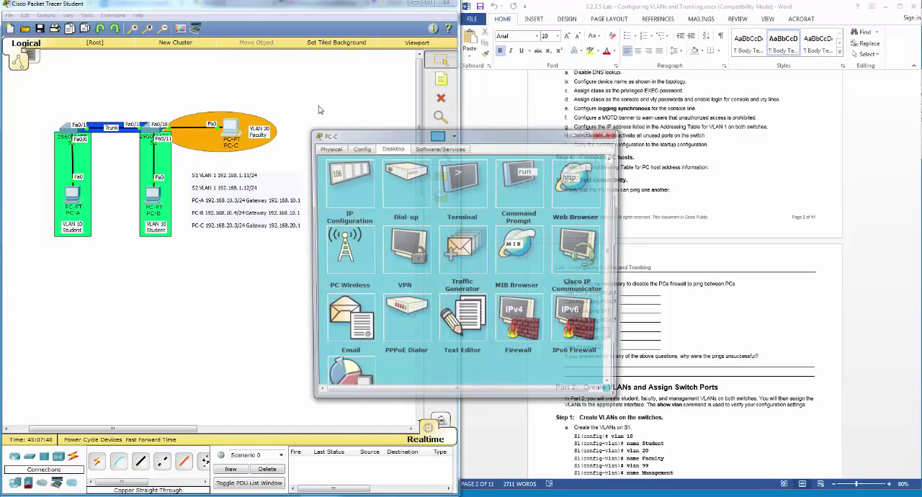
{"action": "left_click", "coordinate": [498, 183]}
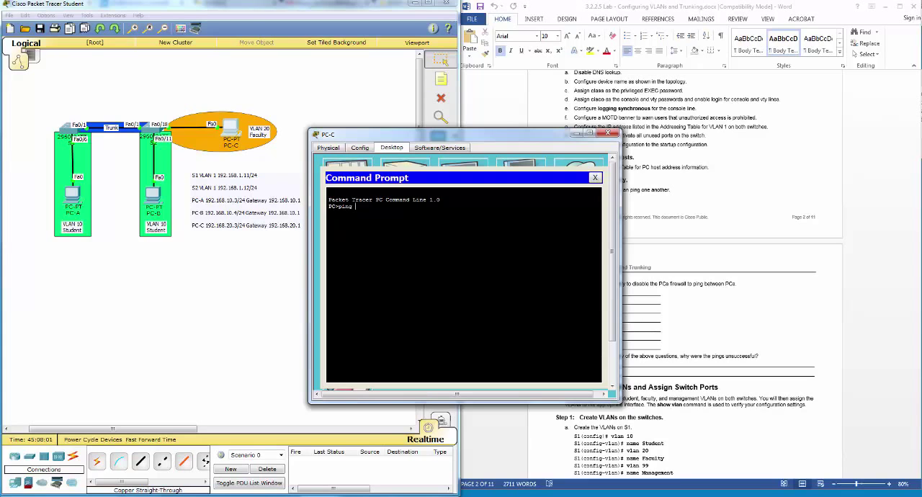
{"action": "type", "text": "192.168.10.3"}
{"action": "key", "text": "Return"}
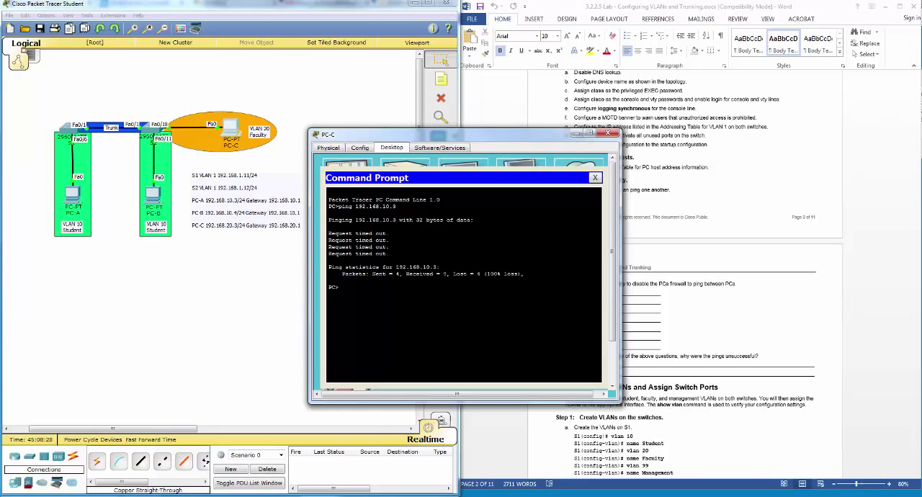
Step: Ping PC-B at 192.168.10.4 from PC-C's Command Prompt
{"action": "key", "text": "Up"}
{"action": "key", "text": "BackSpace"}
{"action": "key", "text": "BackSpace"}
{"action": "key", "text": "BackSpace"}
{"action": "type", "text": "10.4"}
{"action": "key", "text": "Return"}
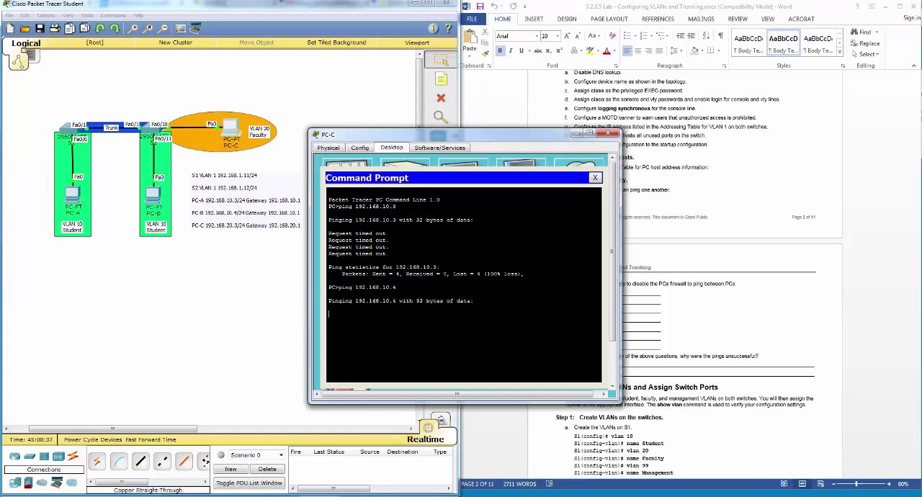
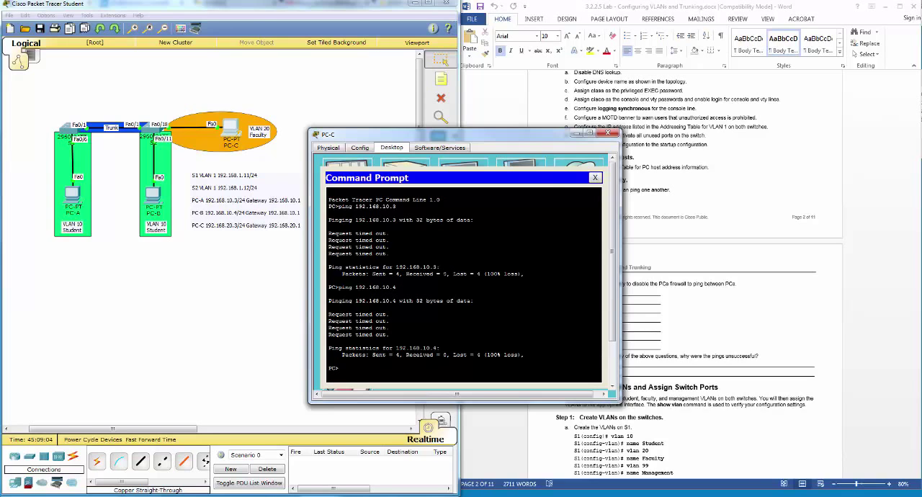
Step: Close the PC-C window and read Part 2, Step 1 of the lab document on creating VLANs on the switches
{"action": "left_click", "coordinate": [610, 134]}
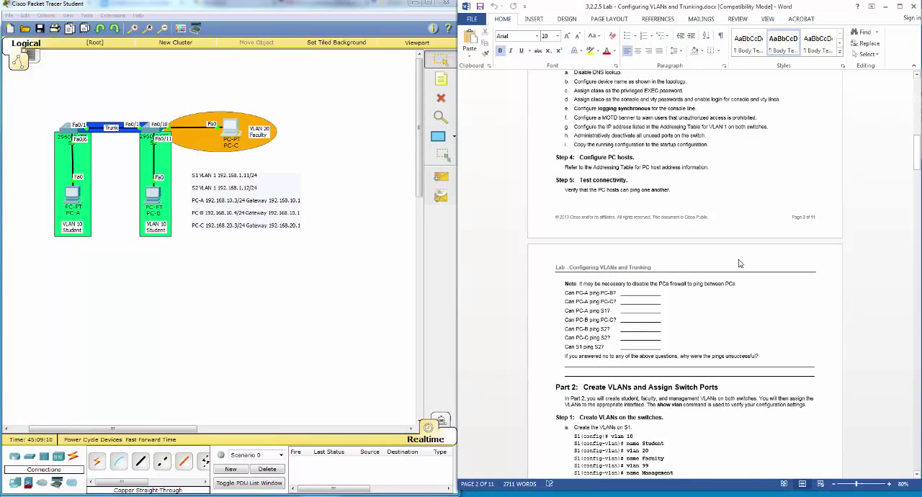
{"action": "scroll", "coordinate": [731, 262], "scroll_direction": "down", "scroll_amount": 5}
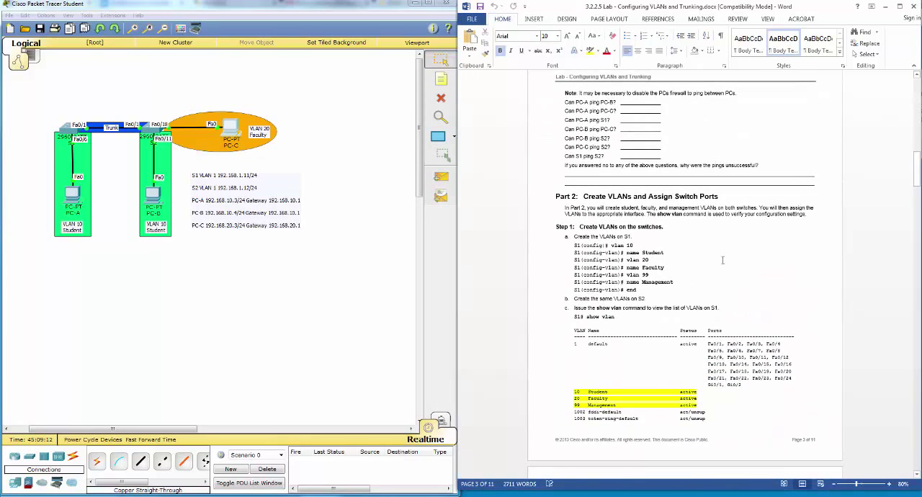
{"action": "scroll", "coordinate": [722, 259], "scroll_direction": "down", "scroll_amount": 2}
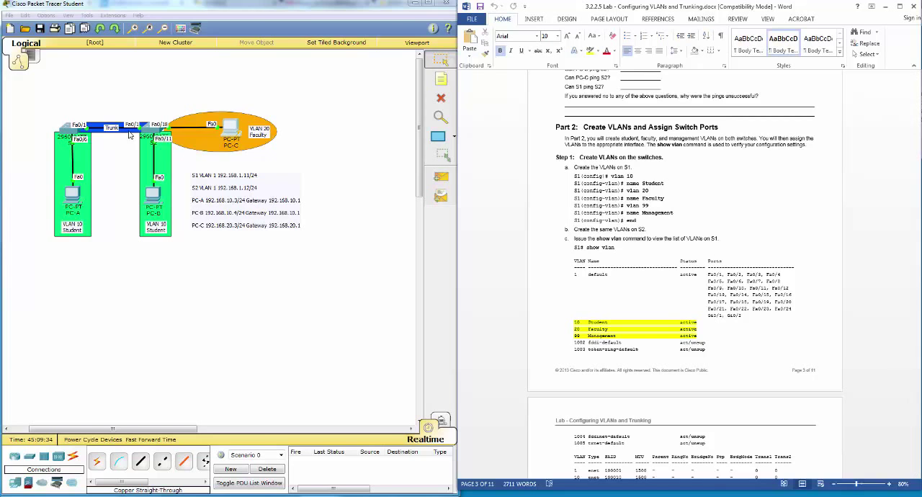
Step: Turn off the Always Show Port Labels preference and close the preferences
{"action": "left_click", "coordinate": [26, 16]}
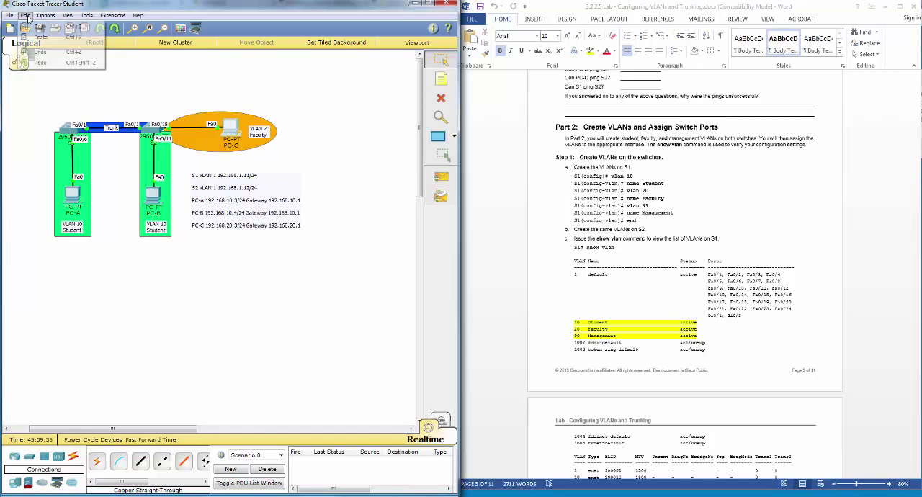
{"action": "left_click", "coordinate": [55, 29]}
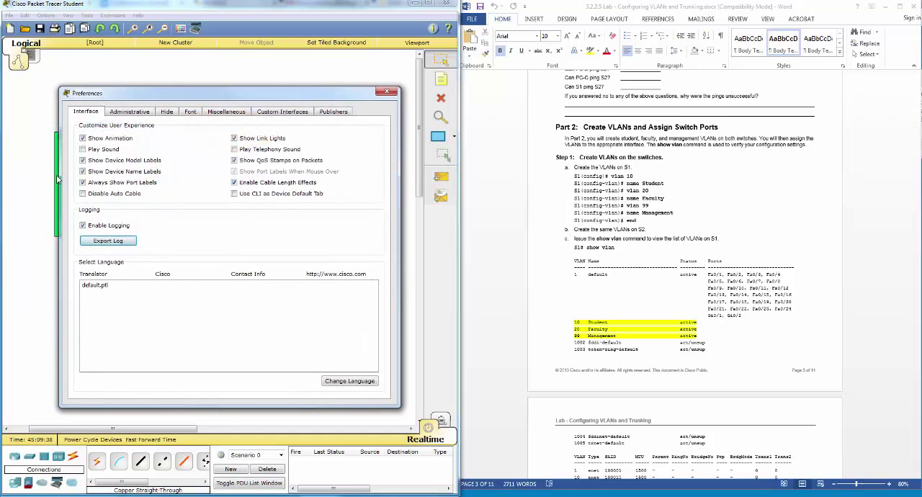
{"action": "left_click", "coordinate": [119, 183]}
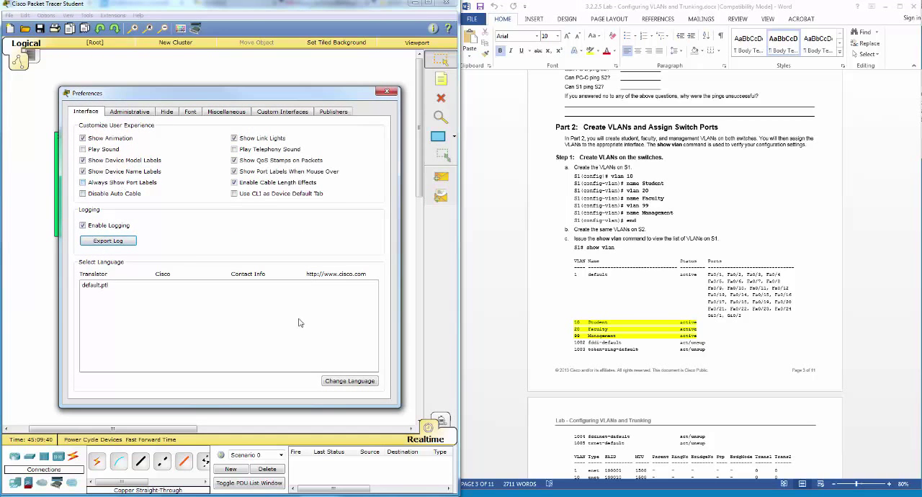
{"action": "left_click", "coordinate": [385, 90]}
Step: In S1's command line, enter global configuration mode and create VLAN 10 with the name Student
{"action": "left_click", "coordinate": [79, 134]}
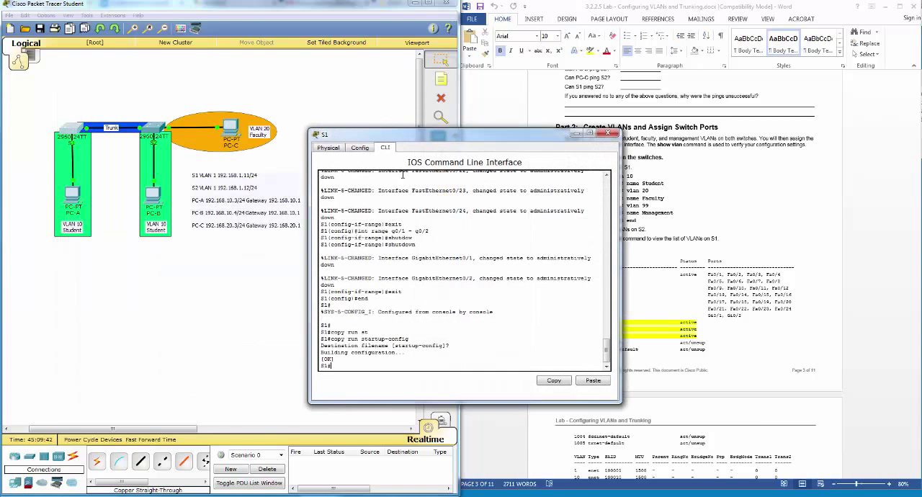
{"action": "left_click_drag", "start_coordinate": [411, 136], "coordinate": [205, 163]}
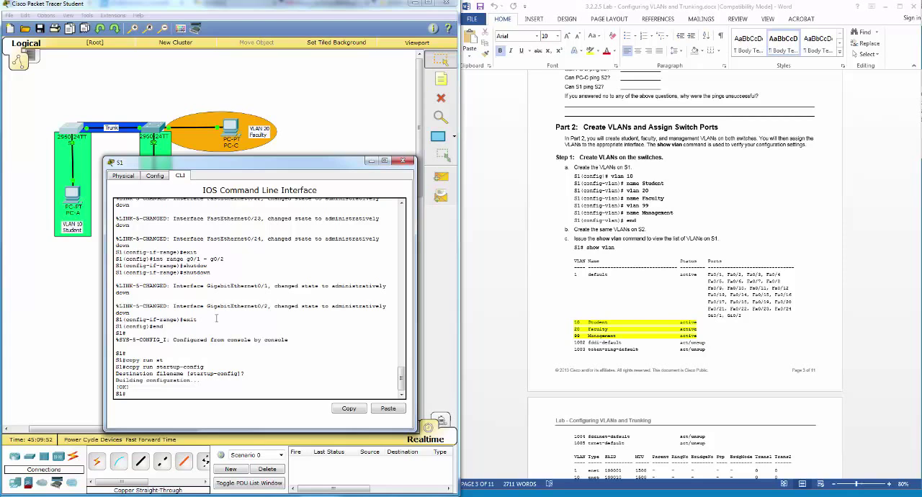
{"action": "type", "text": "conf t"}
{"action": "key", "text": "Return"}
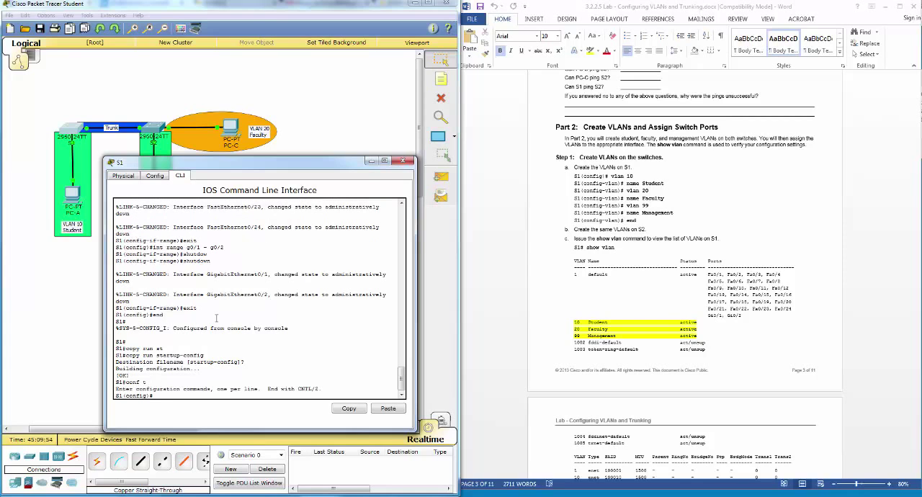
{"action": "type", "text": "vlan 10"}
{"action": "key", "text": "Return"}
{"action": "type", "text": "na"}
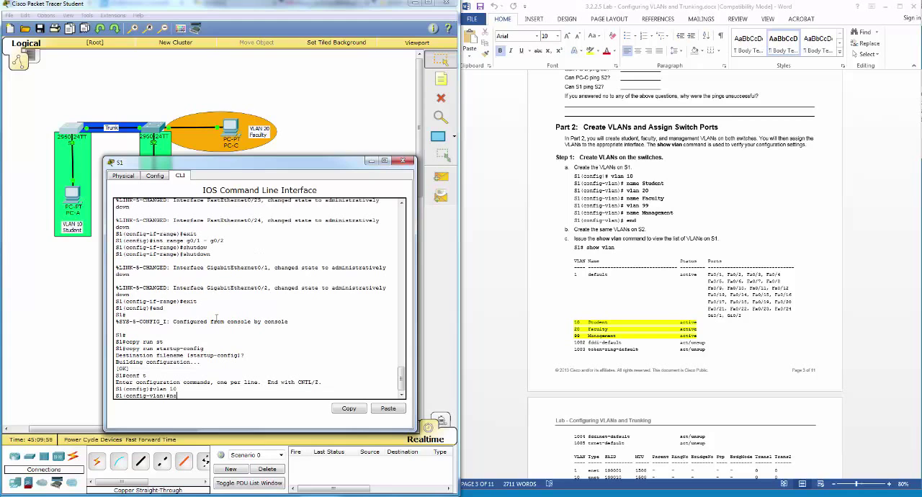
{"action": "type", "text": "me Student"}
{"action": "key", "text": "Return"}
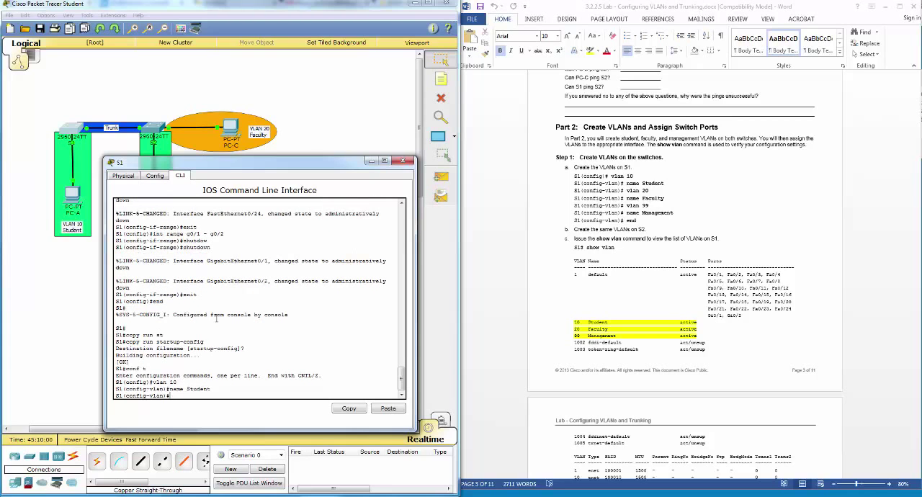
Step: Create VLAN 20 on S1 and name it Faculty
{"action": "key", "text": "Up"}
{"action": "key", "text": "Up"}
{"action": "key", "text": "BackSpace"}
{"action": "type", "text": "20"}
{"action": "key", "text": "Return"}
{"action": "type", "text": "name"}
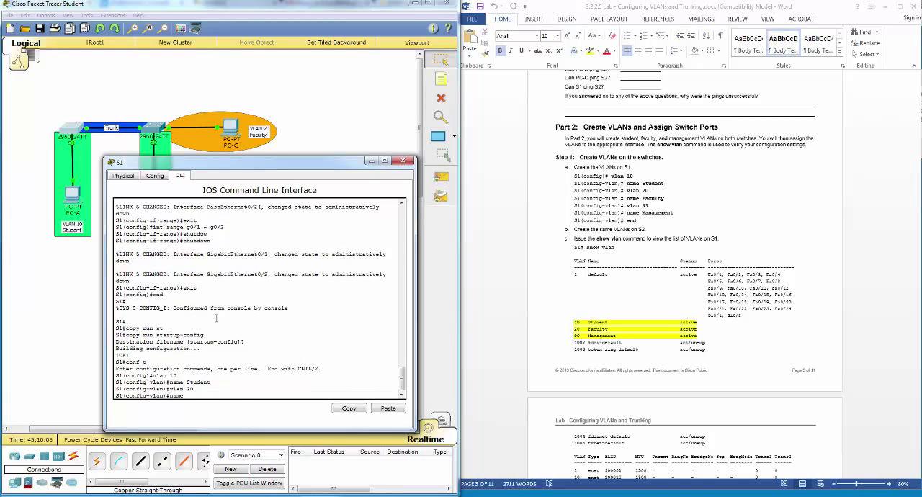
{"action": "type", "text": " Fa"}
{"action": "key", "text": "Return"}
Step: Create VLAN 99 named Management on S1, then end configuration mode and close the S1 window
{"action": "key", "text": "Up"}
{"action": "key", "text": "Up"}
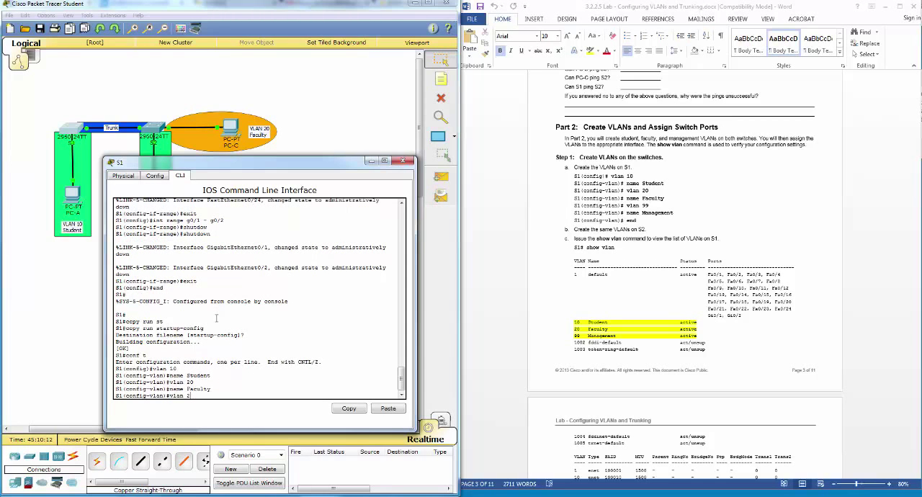
{"action": "key", "text": "BackSpace"}
{"action": "type", "text": "99"}
{"action": "key", "text": "Return"}
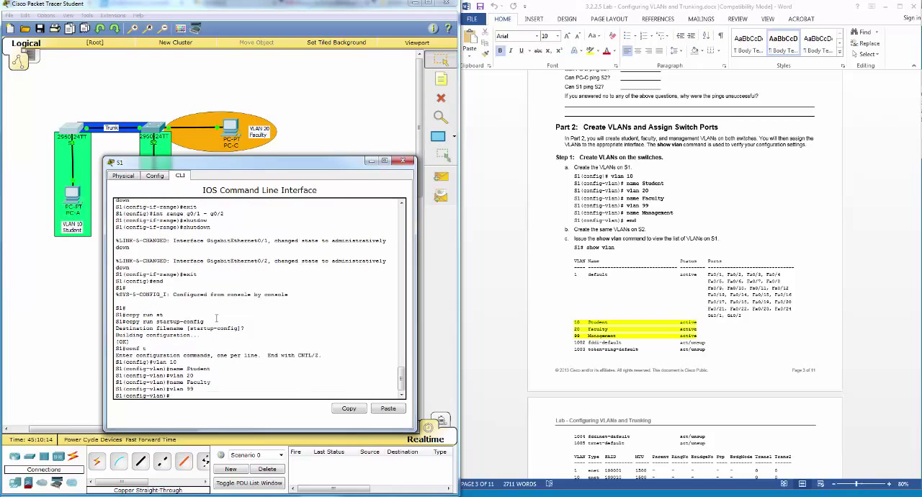
{"action": "type", "text": "name Management"}
{"action": "key", "text": "Return"}
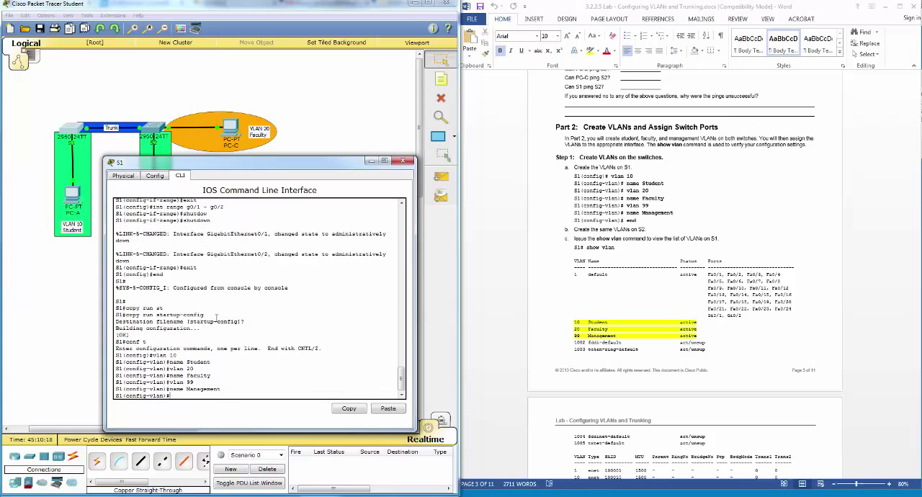
{"action": "type", "text": "end"}
{"action": "key", "text": "Return"}
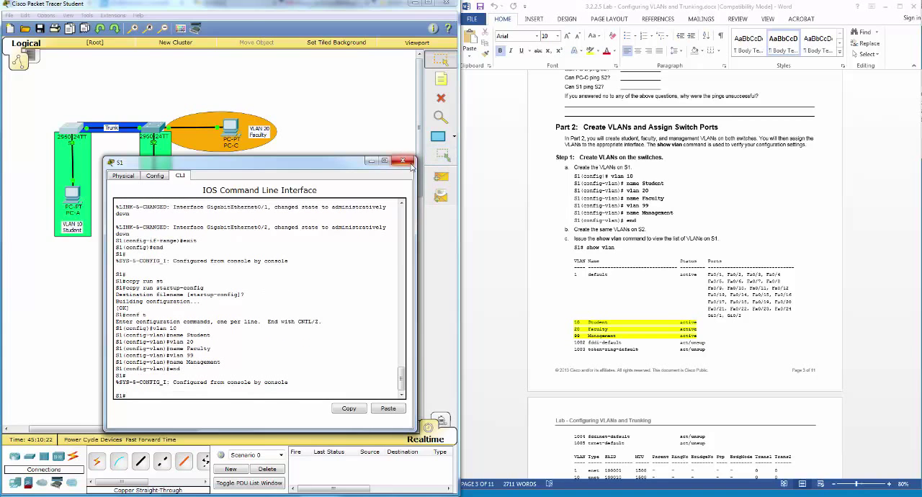
{"action": "left_click", "coordinate": [408, 163]}
Step: In S2's command line, enter global configuration mode and create VLAN 10 with the name Student
{"action": "left_click", "coordinate": [155, 141]}
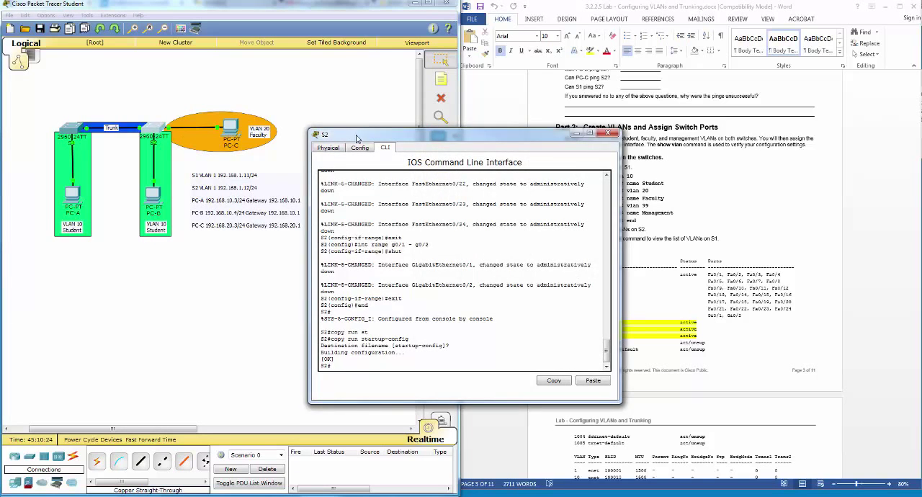
{"action": "left_click_drag", "start_coordinate": [356, 137], "coordinate": [167, 151]}
{"action": "type", "text": "con"}
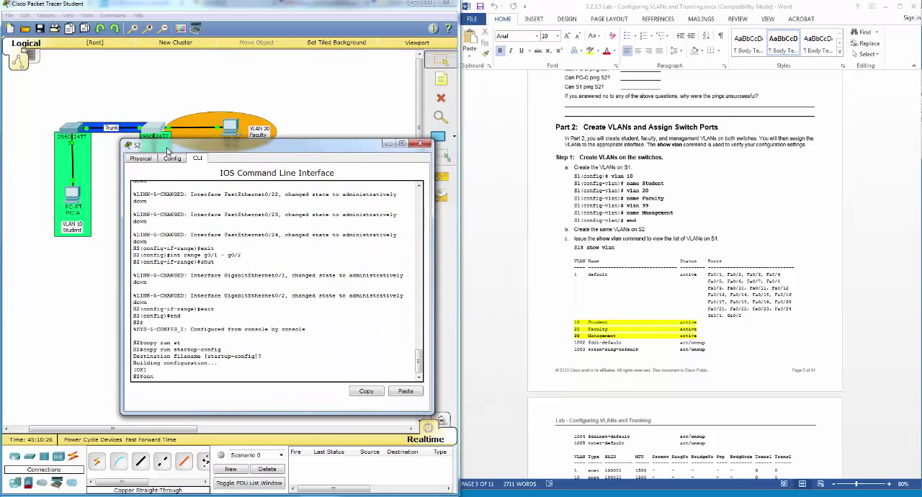
{"action": "type", "text": "f t"}
{"action": "key", "text": "Return"}
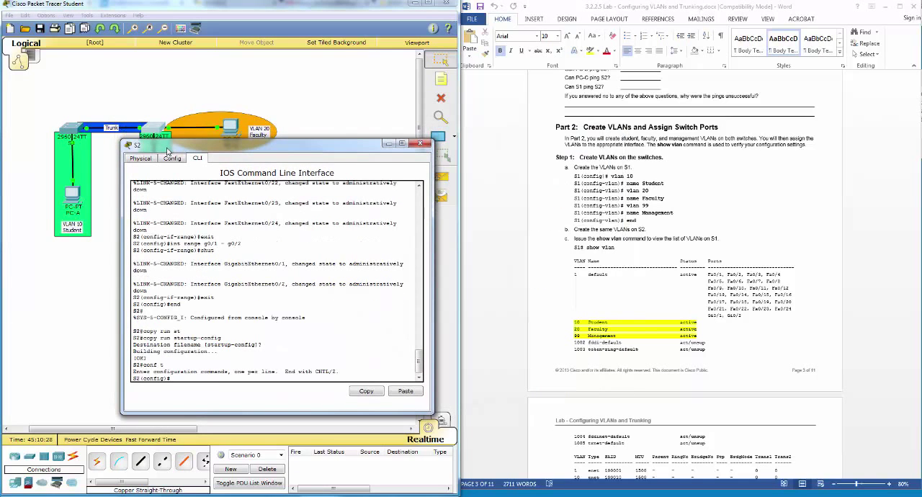
{"action": "type", "text": "vlan 10"}
{"action": "key", "text": "Return"}
{"action": "type", "text": "name"}
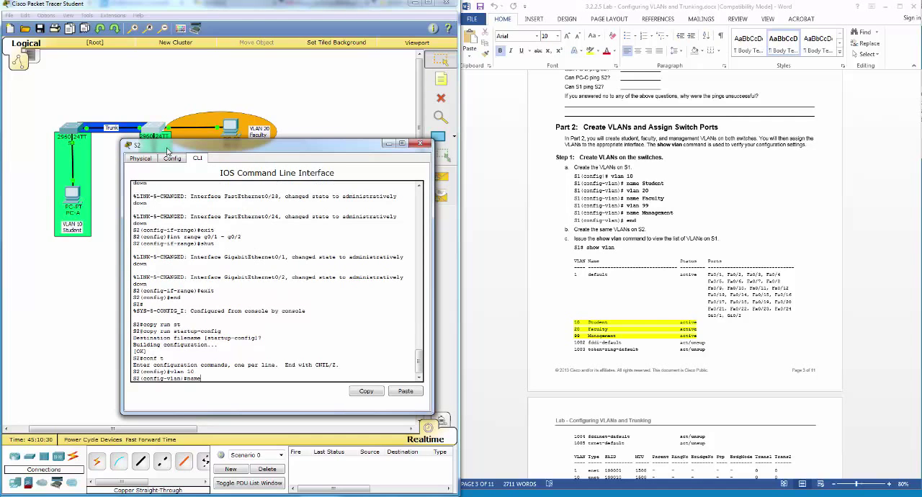
{"action": "type", "text": " Student"}
{"action": "key", "text": "Return"}
Step: Create VLAN 20 on S2 and name it Faculty
{"action": "type", "text": "vlan"}
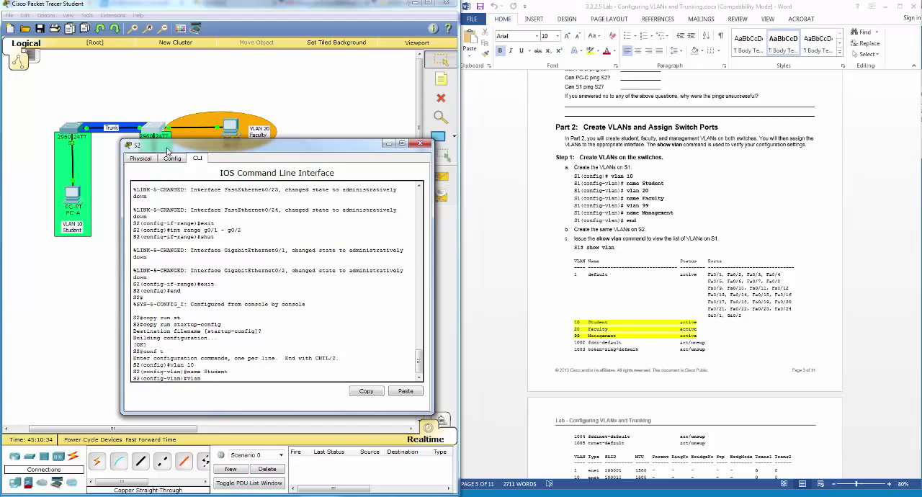
{"action": "type", "text": " 1 20"}
{"action": "key", "text": "Return"}
{"action": "type", "text": "name St"}
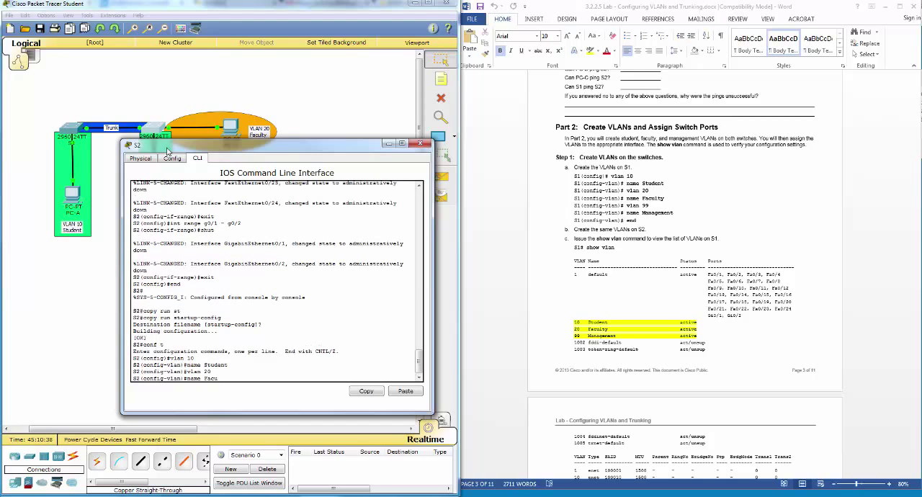
{"action": "type", "text": "culty"}
{"action": "key", "text": "Return"}
Step: Create VLAN 99 named Management on S2 and end configuration mode
{"action": "type", "text": "vlan "}
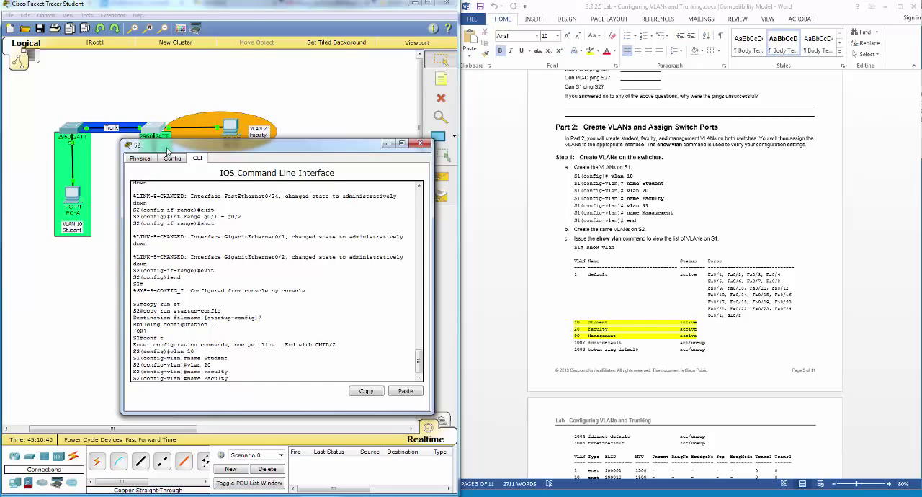
{"action": "type", "text": "99"}
{"action": "key", "text": "Return"}
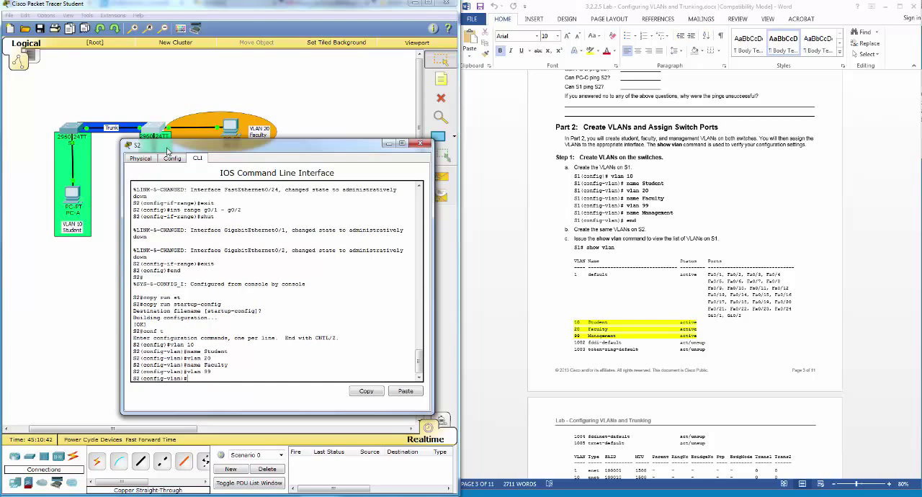
{"action": "type", "text": "name Facult"}
{"action": "type", "text": " Managem"}
{"action": "type", "text": "ent"}
{"action": "key", "text": "Return"}
{"action": "type", "text": "end"}
{"action": "key", "text": "Return"}
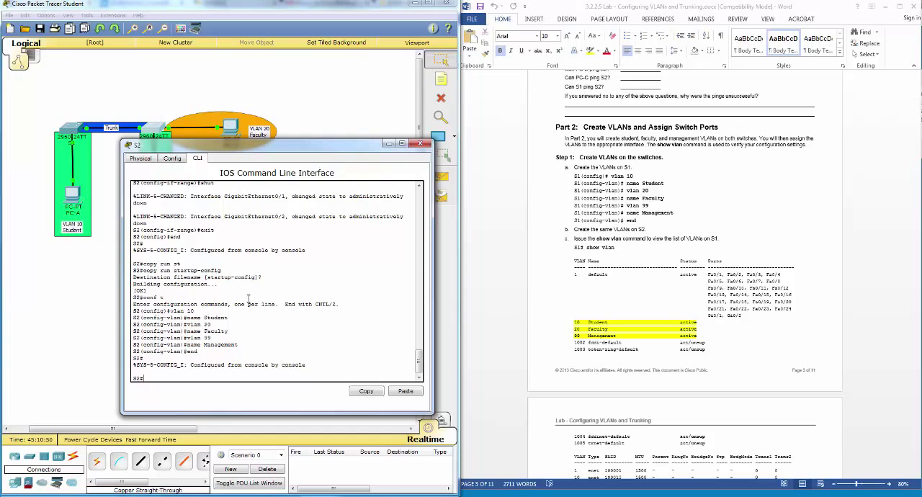
Step: Run show vlan on S2, highlight the rows for VLANs 10, 20 and 99, and close the S2 window
{"action": "type", "text": "show vlan"}
{"action": "key", "text": "Return"}
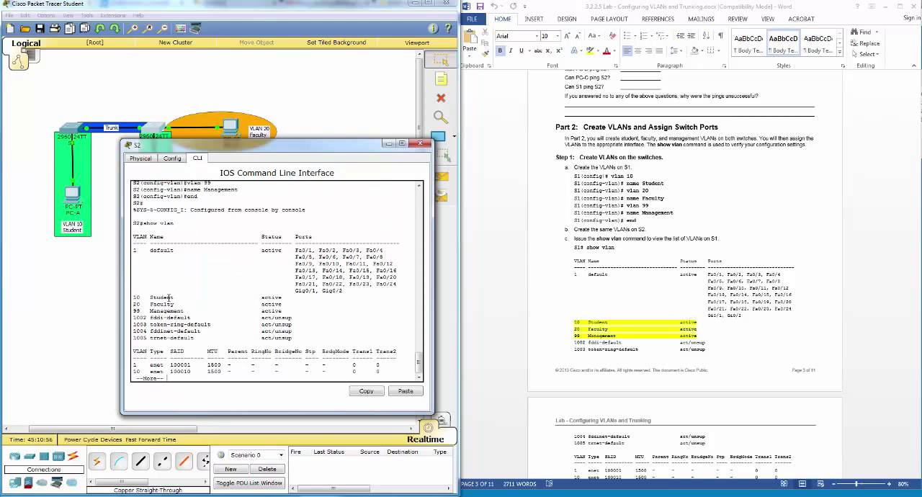
{"action": "left_click_drag", "start_coordinate": [133, 296], "coordinate": [283, 308]}
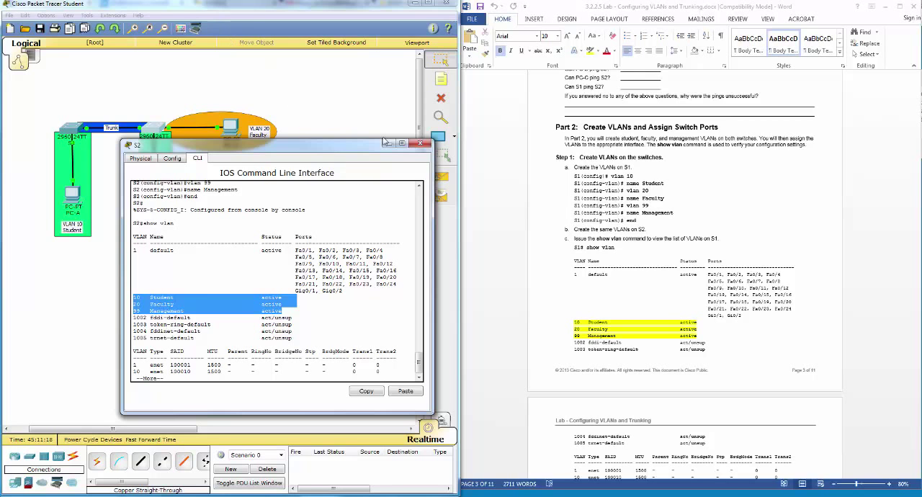
{"action": "left_click", "coordinate": [420, 143]}
Step: Run show vlan on S1, highlight the rows for VLANs 10, 20 and 99, and close the S1 window
{"action": "left_click", "coordinate": [72, 130]}
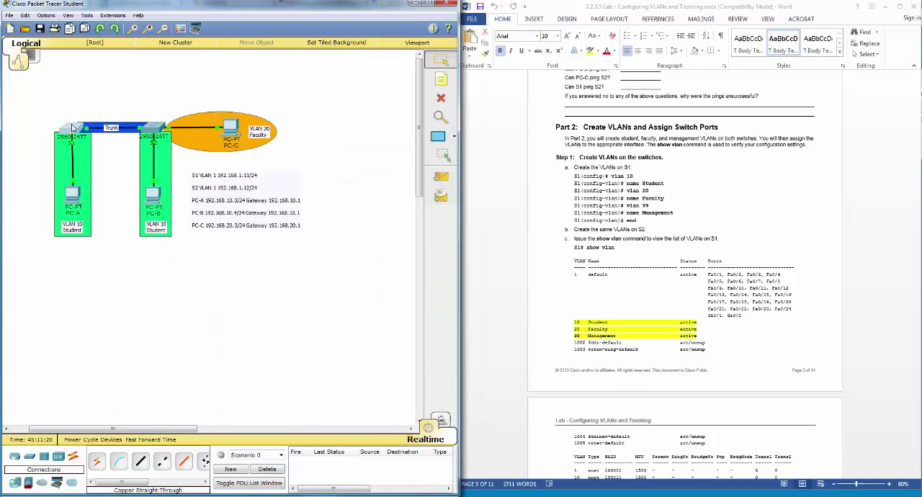
{"action": "type", "text": "show v"}
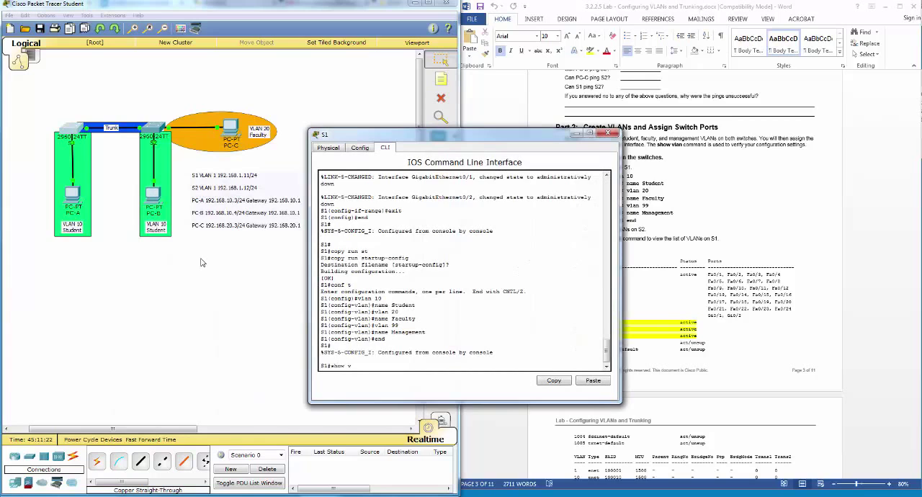
{"action": "type", "text": "lan"}
{"action": "key", "text": "Return"}
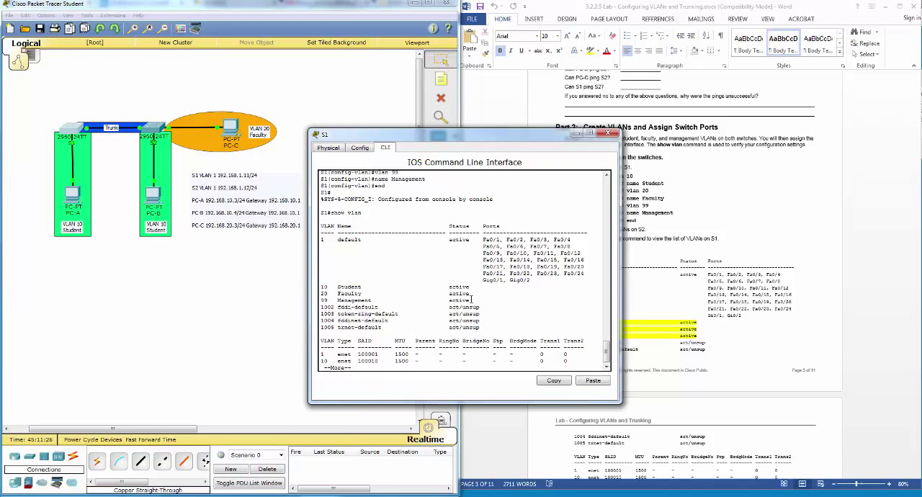
{"action": "left_click_drag", "start_coordinate": [471, 301], "coordinate": [322, 287]}
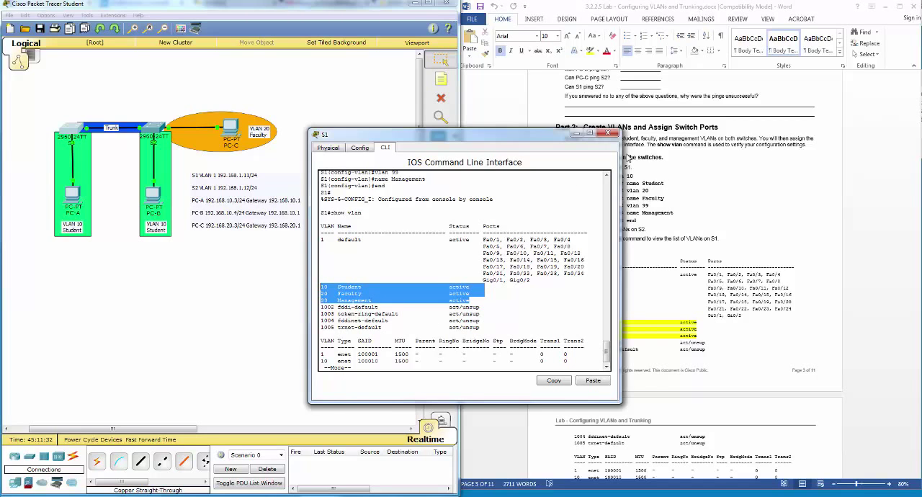
{"action": "left_click", "coordinate": [611, 134]}
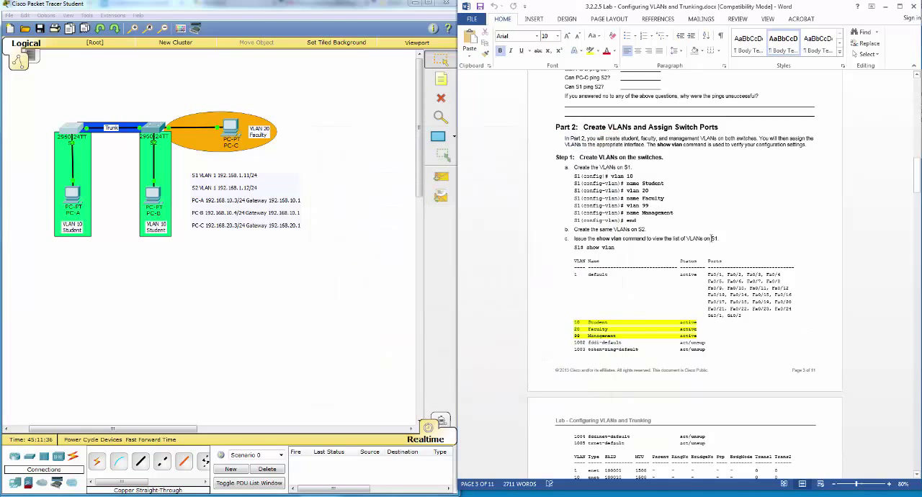
Step: Read Part 2, Step 2 of the lab document on assigning VLANs to the correct switch interfaces
{"action": "scroll", "coordinate": [713, 238], "scroll_direction": "down", "scroll_amount": 10}
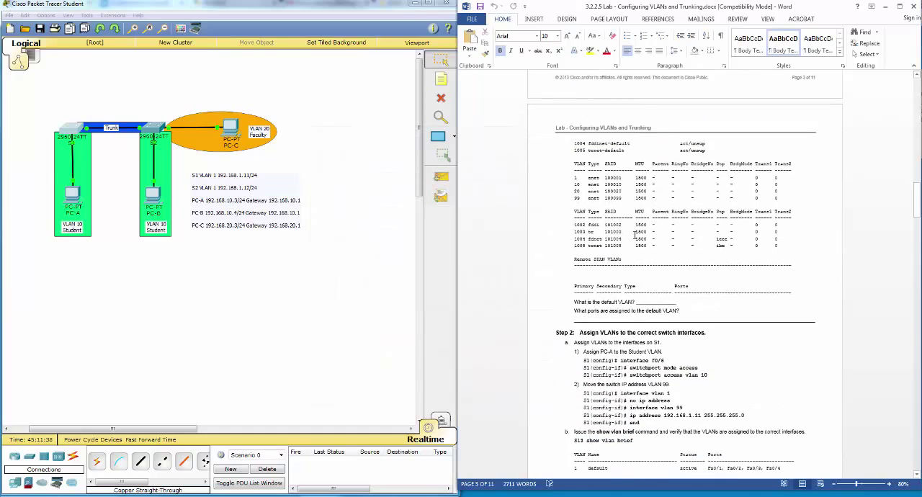
{"action": "scroll", "coordinate": [634, 235], "scroll_direction": "down", "scroll_amount": 5}
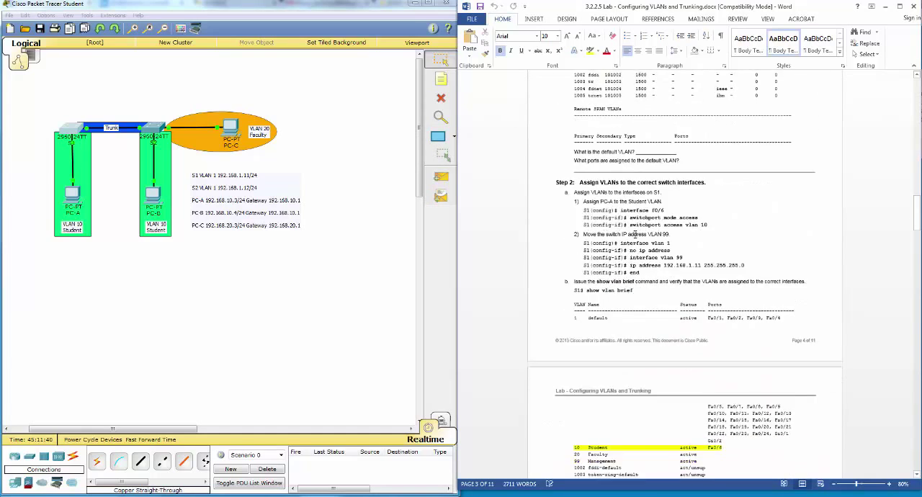
{"action": "scroll", "coordinate": [634, 236], "scroll_direction": "down", "scroll_amount": 3}
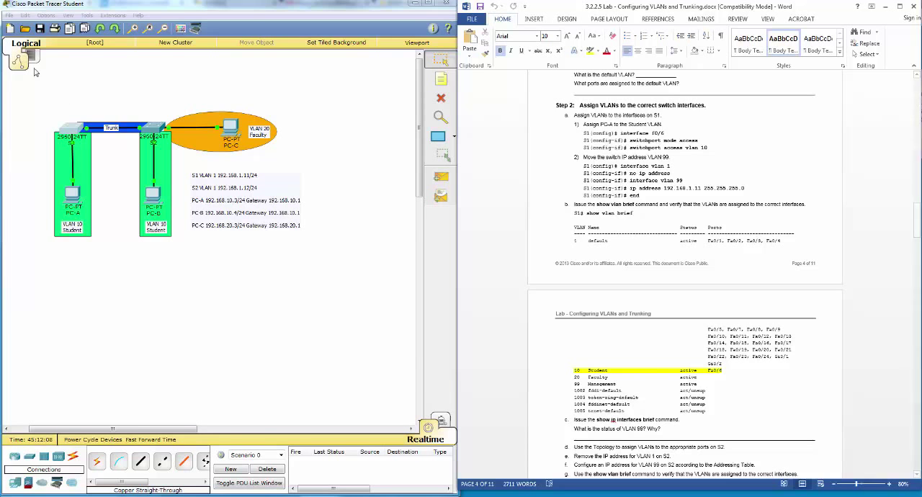
Step: Open the S1 command line, enter global configuration mode with conf t, and begin an interface command
{"action": "left_click", "coordinate": [66, 134]}
{"action": "left_click_drag", "start_coordinate": [366, 140], "coordinate": [345, 164]}
{"action": "type", "text": "q"}
{"action": "type", "text": "conf"}
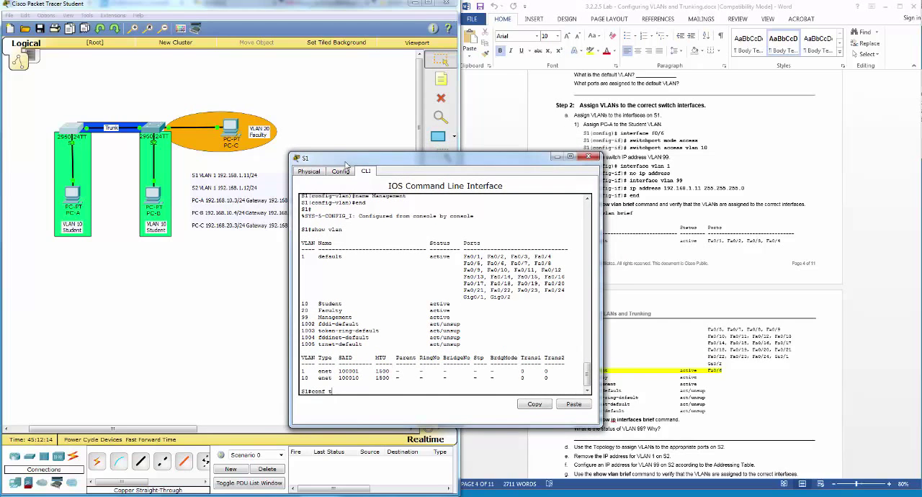
{"action": "type", "text": " t"}
{"action": "key", "text": "Return"}
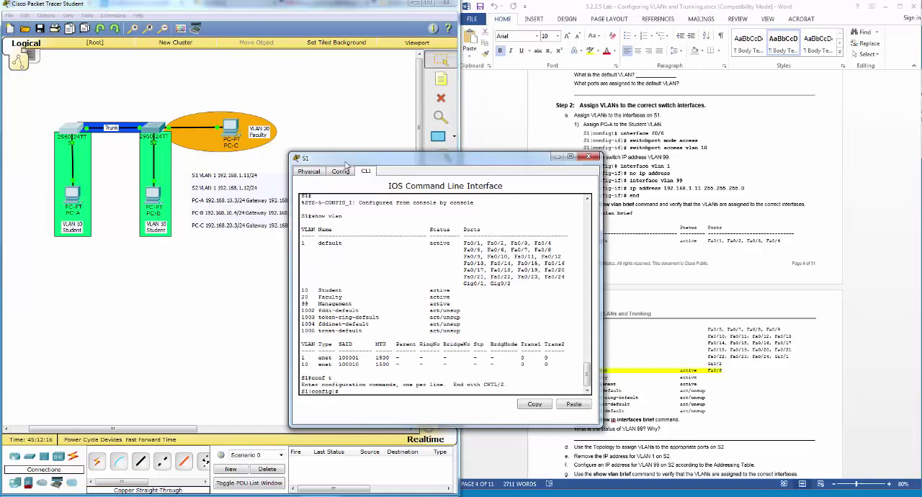
{"action": "type", "text": "int"}
Step: Enable Always Show Port Labels in the Packet Tracer preferences and close the preferences
{"action": "left_click", "coordinate": [75, 239]}
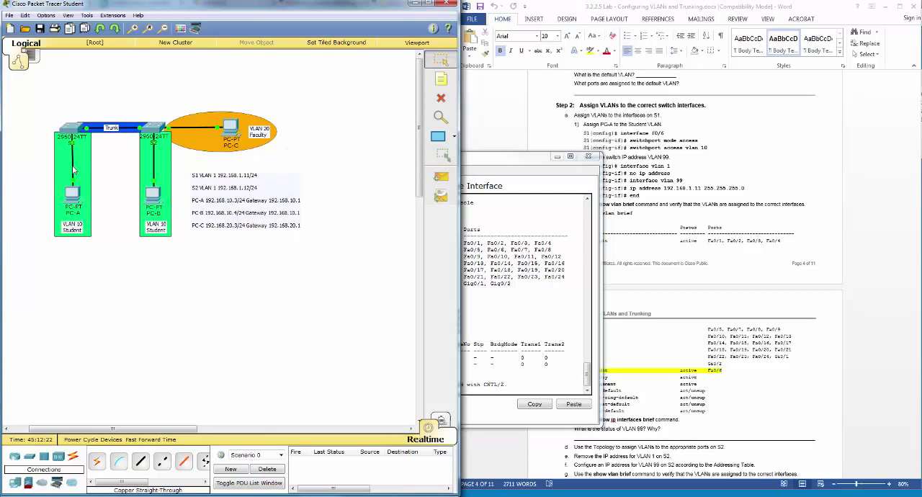
{"action": "left_click", "coordinate": [25, 16]}
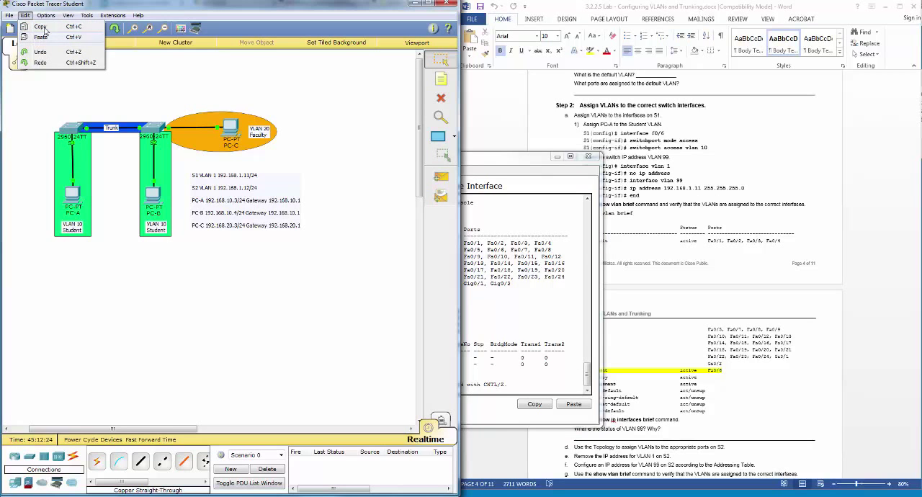
{"action": "left_click", "coordinate": [58, 26]}
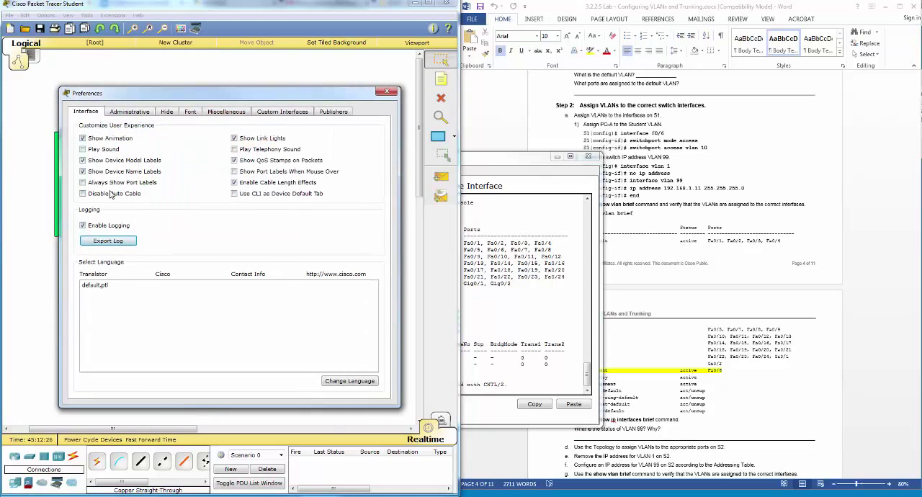
{"action": "left_click", "coordinate": [114, 182]}
{"action": "left_click", "coordinate": [387, 91]}
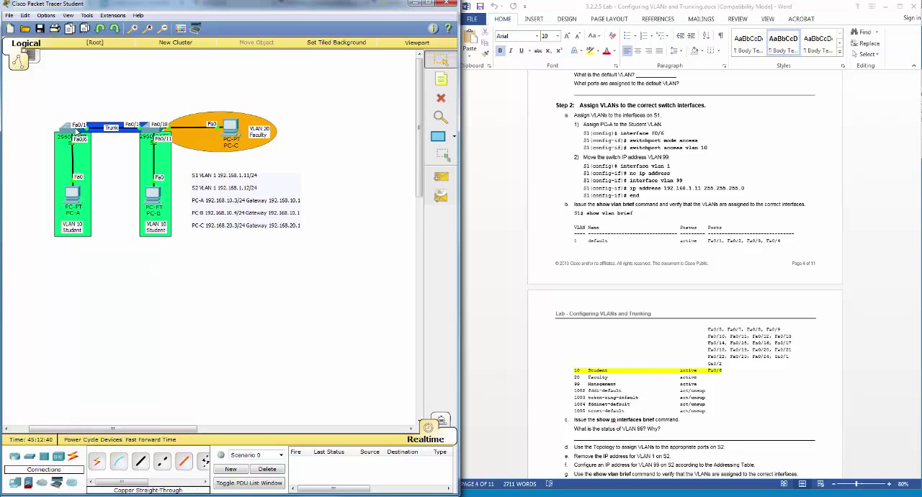
Step: Return to the S1 command line and set interface f0/6 to switchport mode access
{"action": "left_click", "coordinate": [76, 133]}
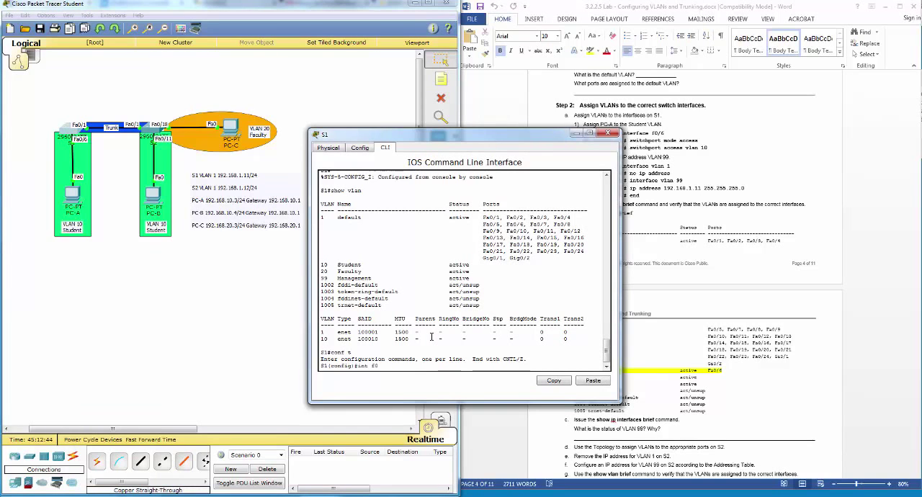
{"action": "type", "text": "f0/6"}
{"action": "key", "text": "Return"}
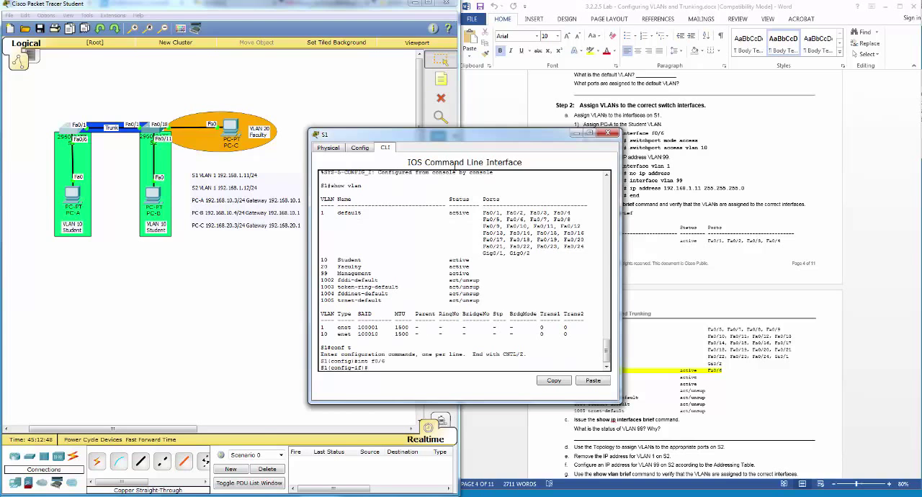
{"action": "left_click_drag", "start_coordinate": [459, 142], "coordinate": [406, 189]}
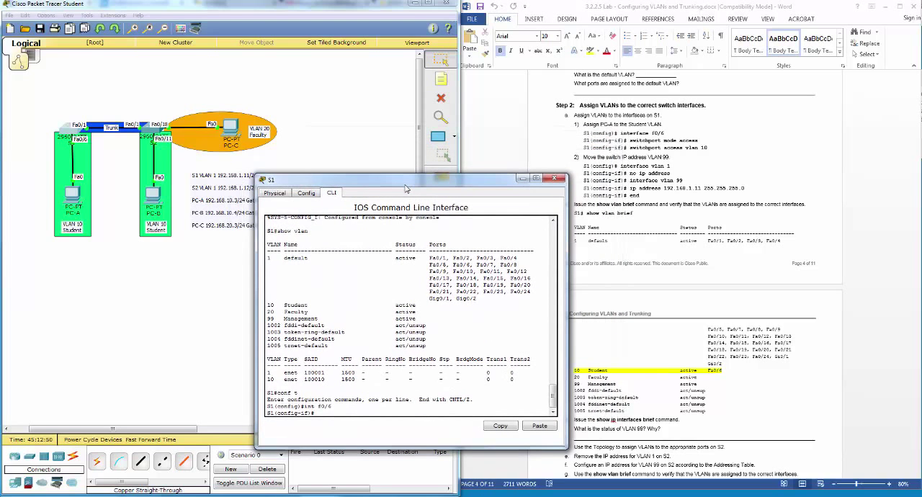
{"action": "type", "text": "witchport mode acces"}
{"action": "key", "text": "Tab"}
{"action": "key", "text": "Return"}
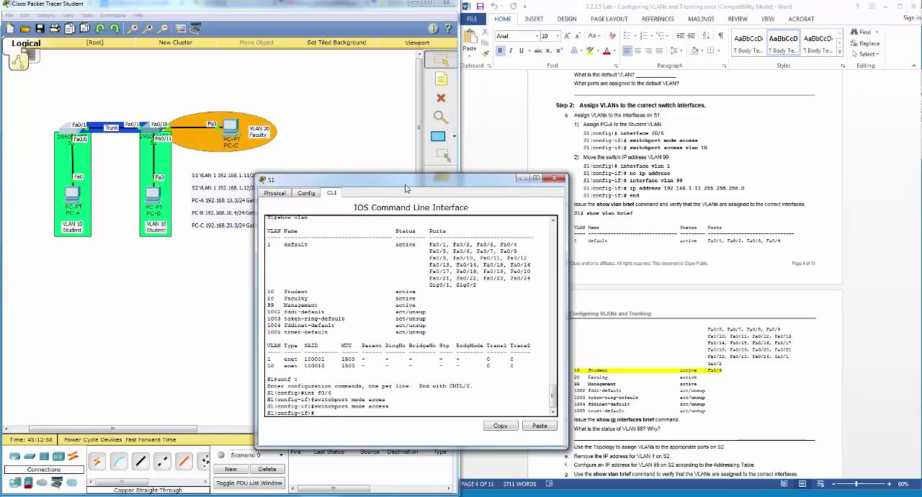
Step: Assign interface f0/6 on S1 to access VLAN 10 and exit interface configuration
{"action": "type", "text": "switchport acc"}
{"action": "key", "text": "Tab"}
{"action": "type", "text": "vlan "}
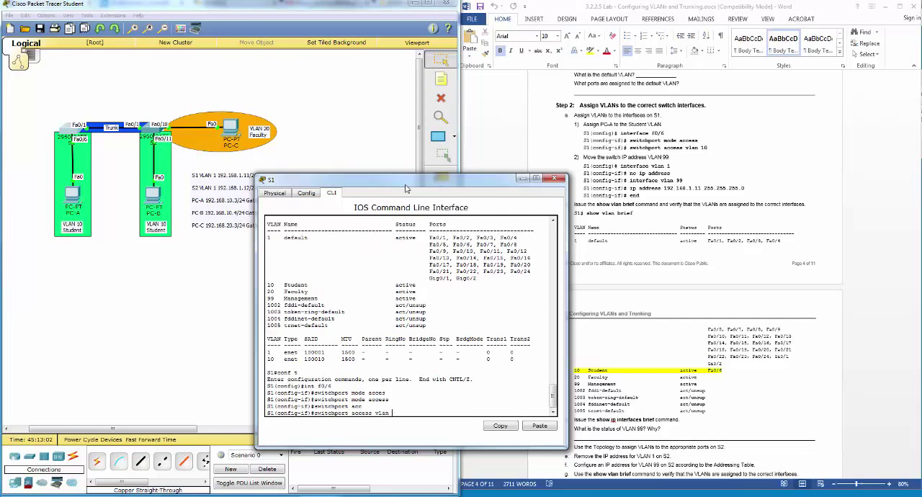
{"action": "type", "text": "10"}
{"action": "key", "text": "Return"}
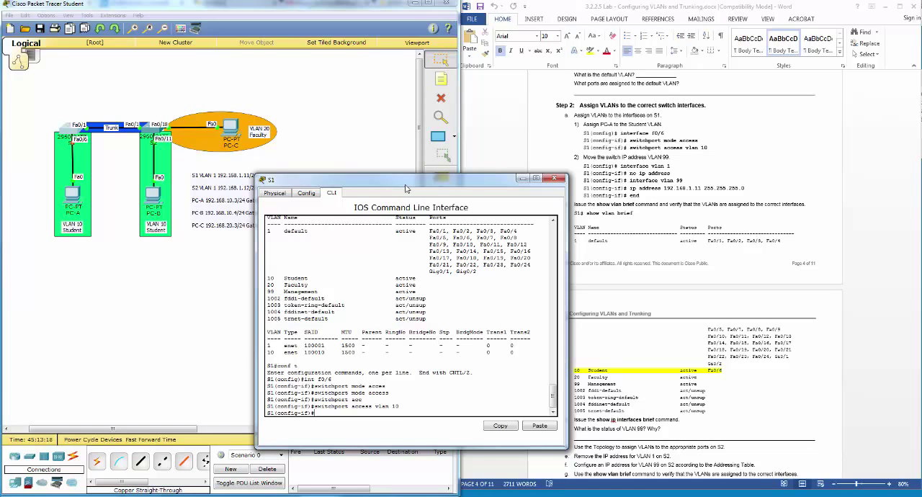
{"action": "type", "text": "exit"}
{"action": "key", "text": "Return"}
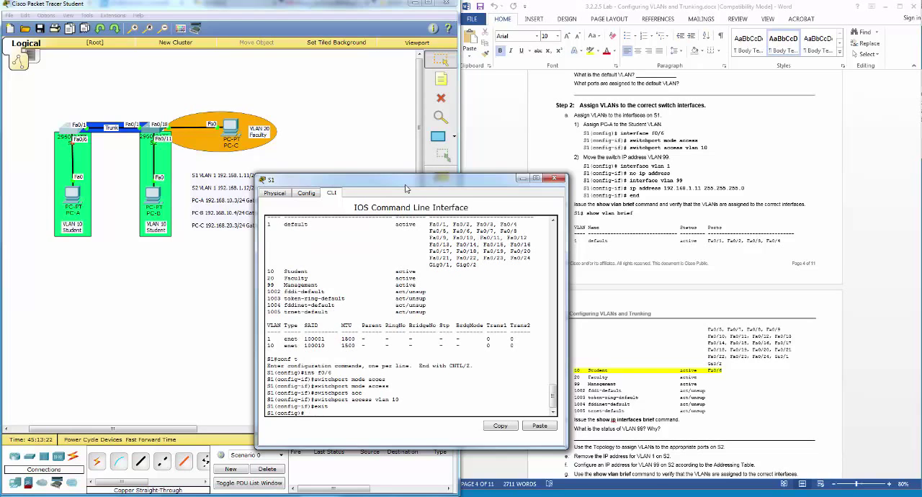
Step: Remove the IP address from interface VLAN 1 on S1 and exit interface configuration
{"action": "type", "text": "int vlan 1"}
{"action": "key", "text": "Return"}
{"action": "type", "text": "no ip"}
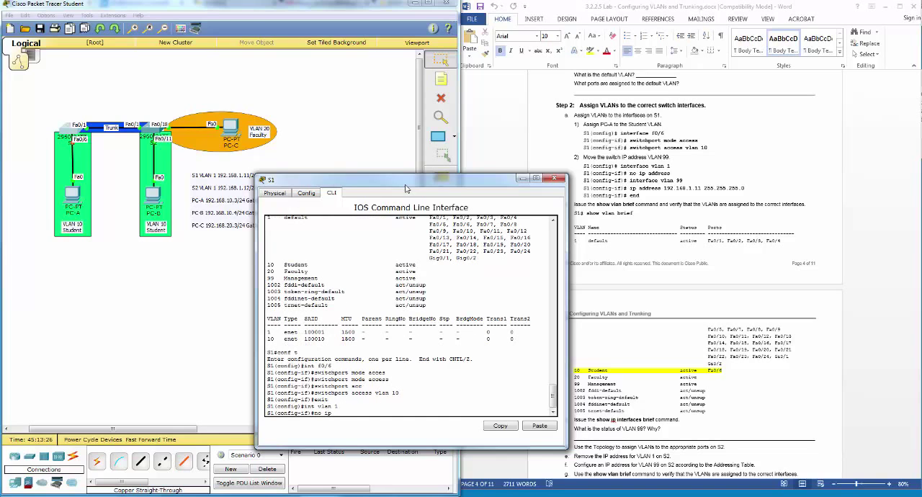
{"action": "type", "text": " ad"}
{"action": "key", "text": "Tab"}
{"action": "key", "text": "Return"}
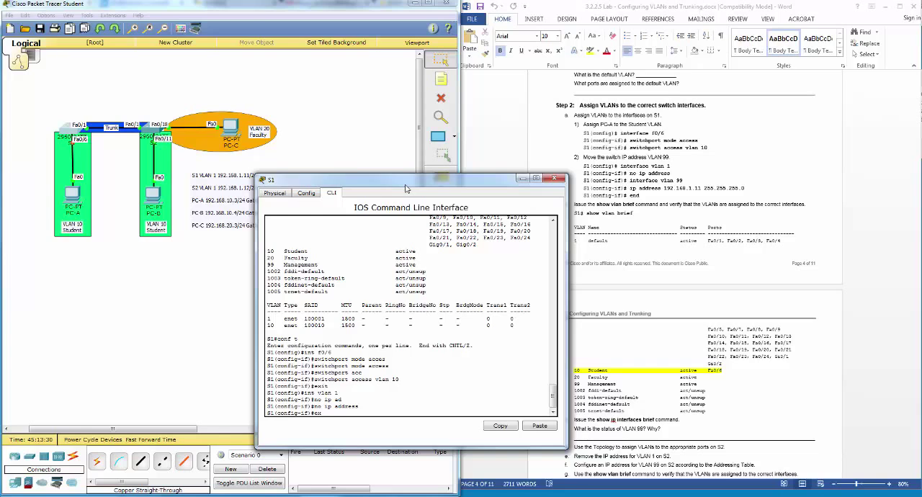
{"action": "type", "text": "exit"}
{"action": "key", "text": "Return"}
Step: Assign IP address 192.168.1.11 255.255.255.0 to interface VLAN 99 on S1 and end configuration mode
{"action": "type", "text": "int vlan 99"}
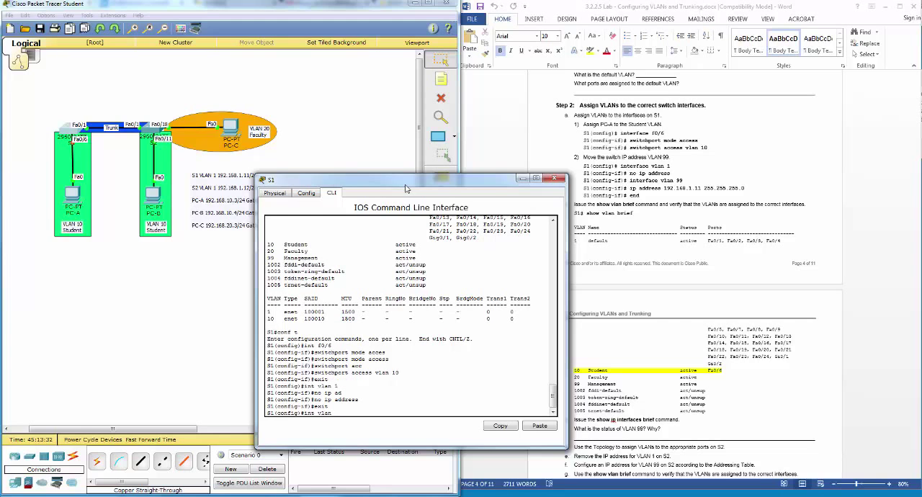
{"action": "key", "text": "Return"}
{"action": "key", "text": "Return"}
{"action": "key", "text": "Return"}
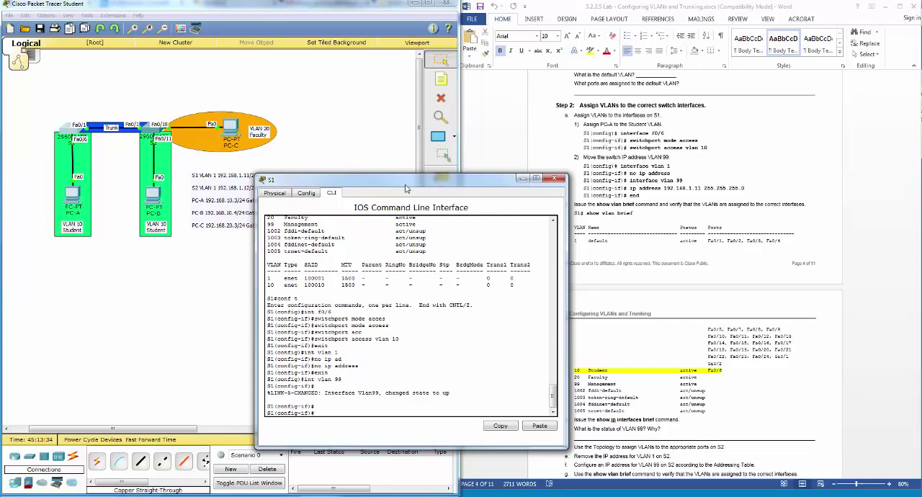
{"action": "type", "text": "ip add"}
{"action": "key", "text": "Tab"}
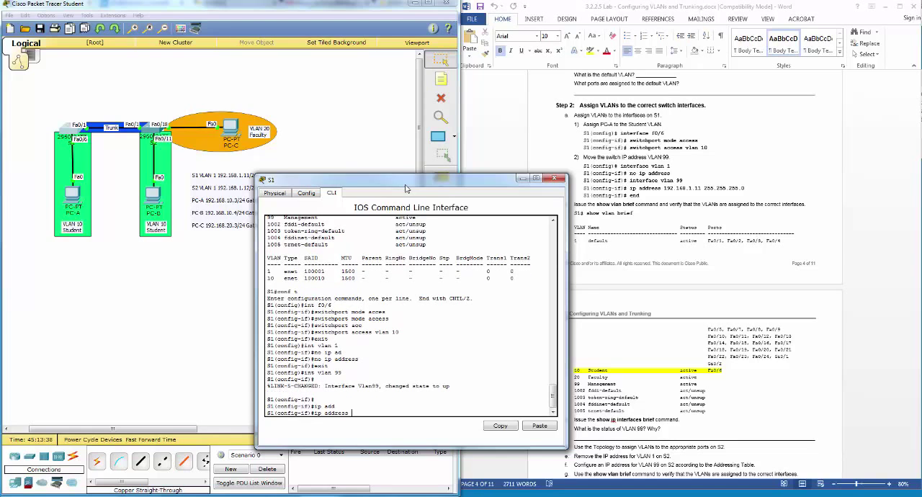
{"action": "type", "text": "192"}
{"action": "type", "text": ".168.1.1"}
{"action": "type", "text": "1 255.2"}
{"action": "type", "text": "55.255.255.0"}
{"action": "key", "text": "Return"}
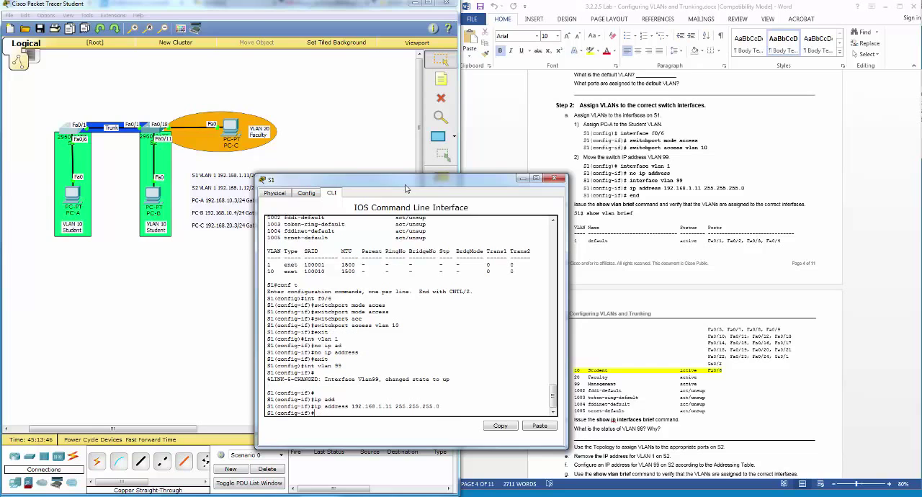
{"action": "type", "text": "end"}
{"action": "key", "text": "Return"}
{"action": "key", "text": "Return"}
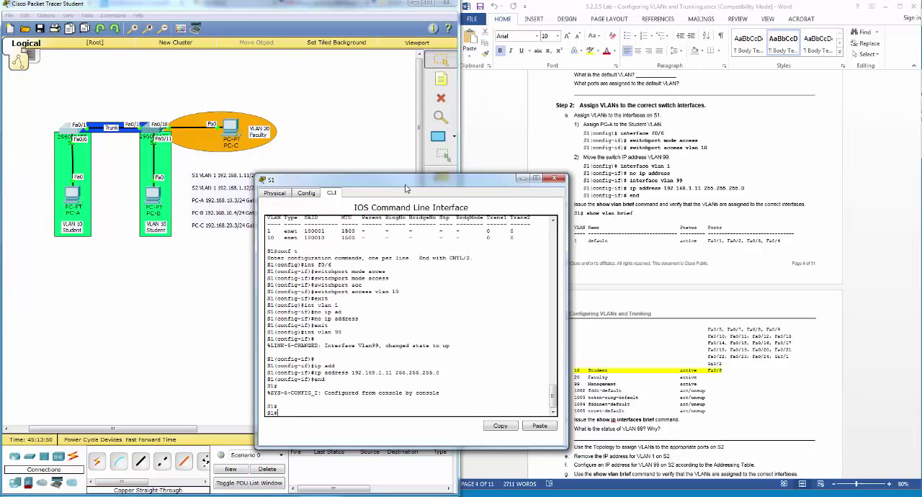
Step: Run show vlan brief on S1, highlight the VLAN 10 row and the port entries, and close the S1 window
{"action": "type", "text": "show vlan br"}
{"action": "key", "text": "Tab"}
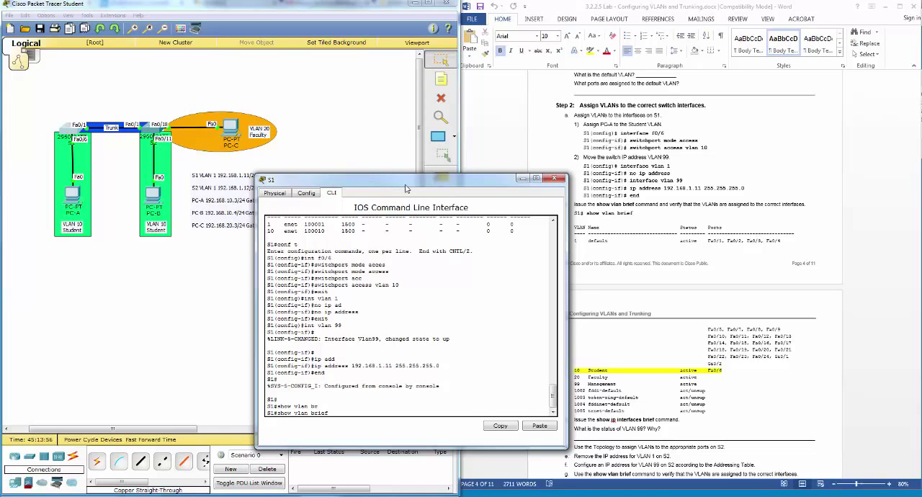
{"action": "key", "text": "Return"}
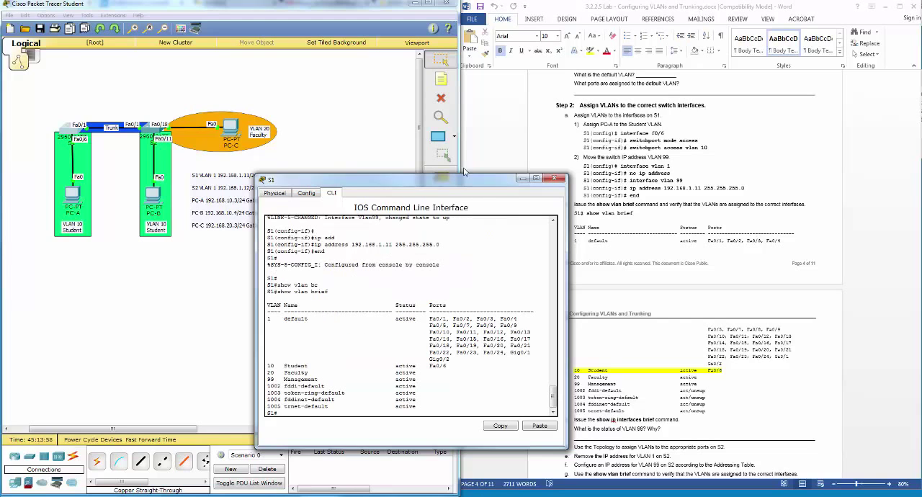
{"action": "left_click_drag", "start_coordinate": [446, 367], "coordinate": [266, 368]}
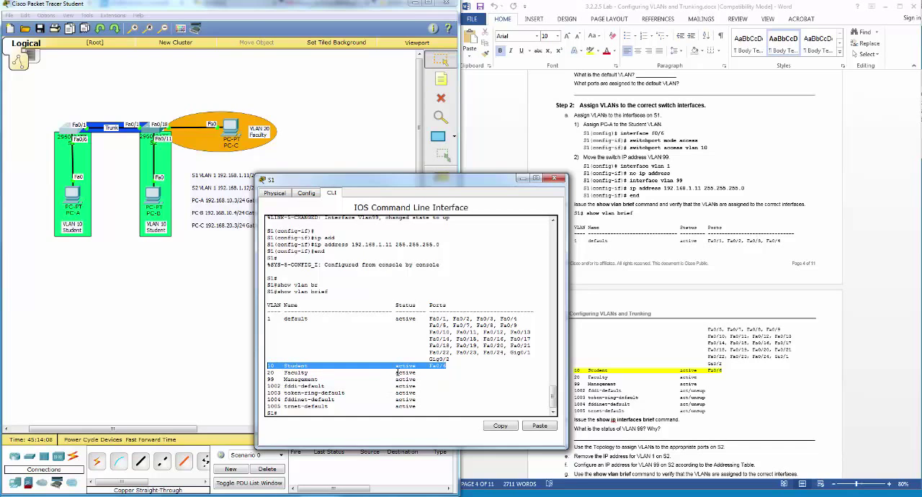
{"action": "left_click_drag", "start_coordinate": [429, 366], "coordinate": [448, 366]}
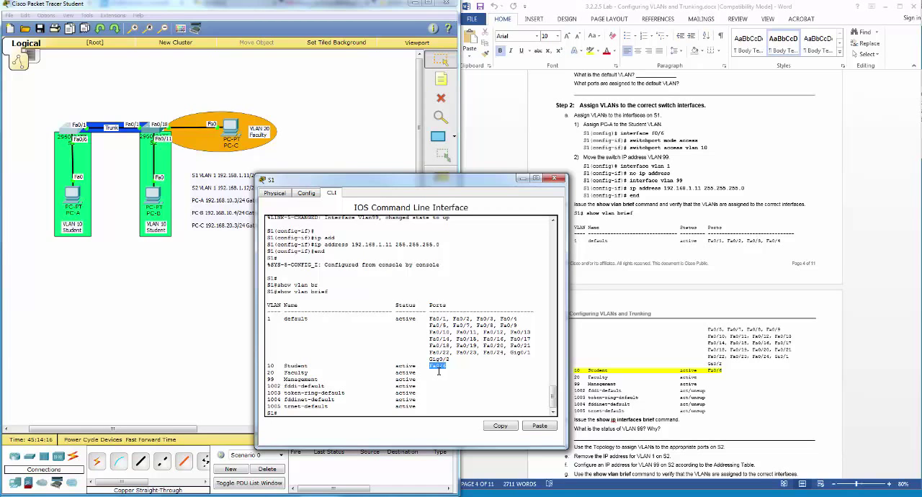
{"action": "left_click", "coordinate": [431, 319]}
{"action": "triple_click", "coordinate": [430, 319]}
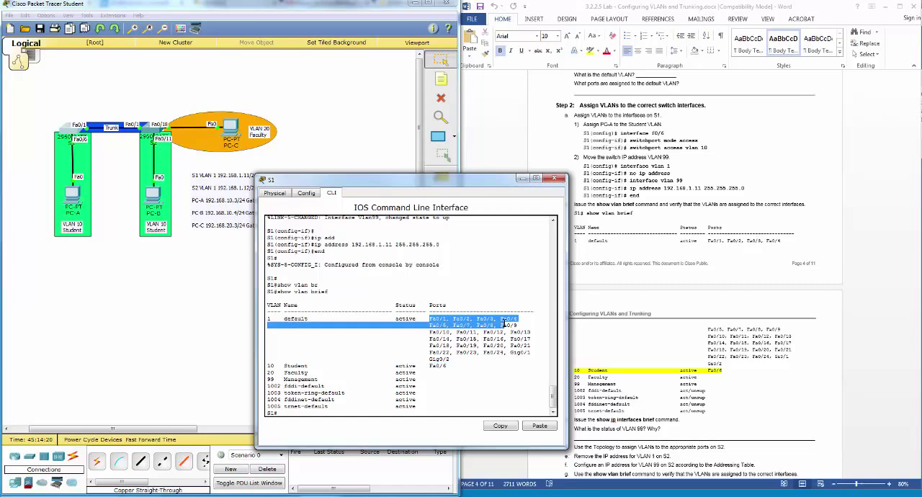
{"action": "left_click", "coordinate": [447, 318]}
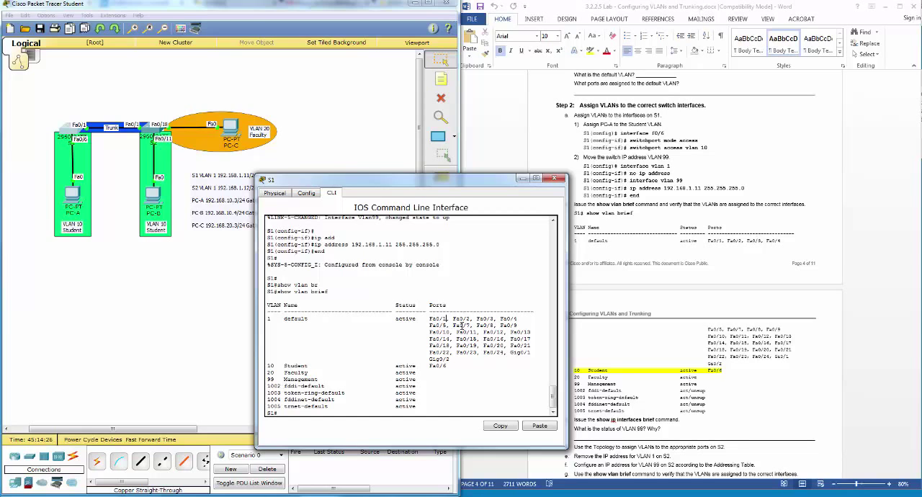
{"action": "left_click_drag", "start_coordinate": [428, 366], "coordinate": [449, 366]}
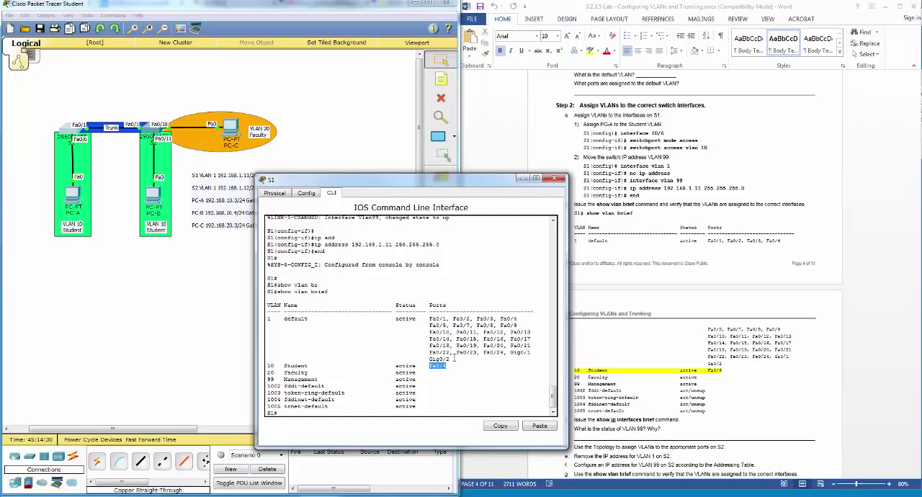
{"action": "left_click", "coordinate": [553, 180]}
Step: Read the lab's next instructions, reopen the S1 command line, and run show ip int brief through to the end of its output
{"action": "scroll", "coordinate": [661, 378], "scroll_direction": "down", "scroll_amount": 3}
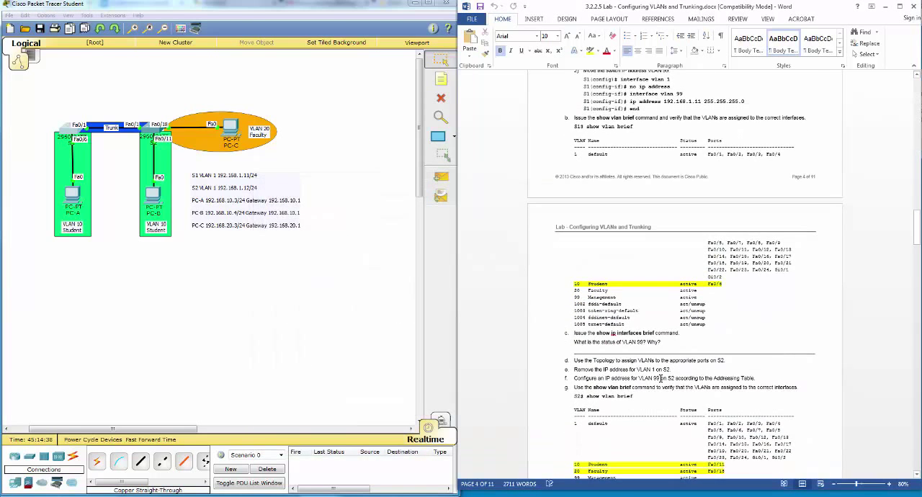
{"action": "scroll", "coordinate": [660, 378], "scroll_direction": "down", "scroll_amount": 3}
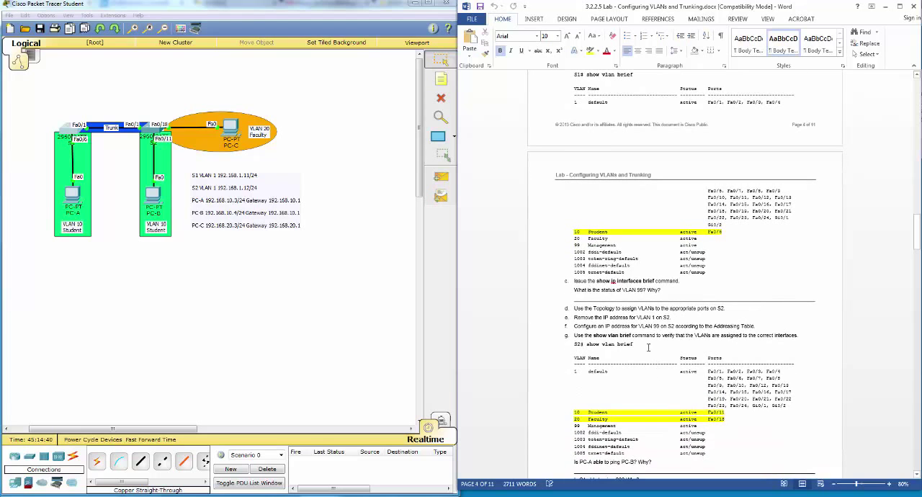
{"action": "scroll", "coordinate": [610, 293], "scroll_direction": "down", "scroll_amount": 2}
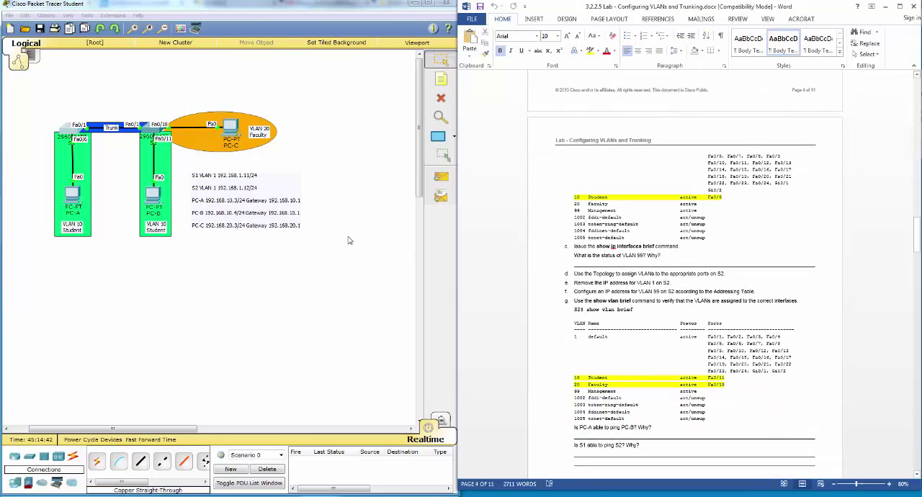
{"action": "left_click", "coordinate": [75, 131]}
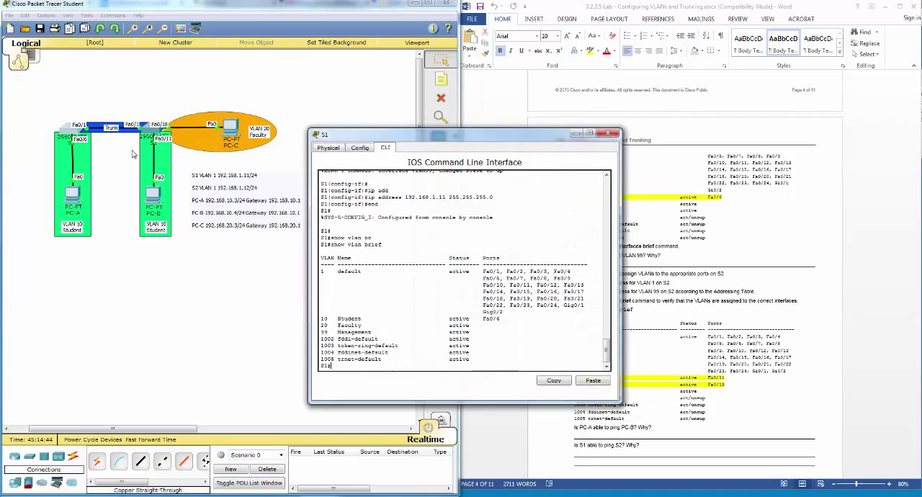
{"action": "type", "text": "show ip int br"}
{"action": "key", "text": "Tab"}
{"action": "key", "text": "Return"}
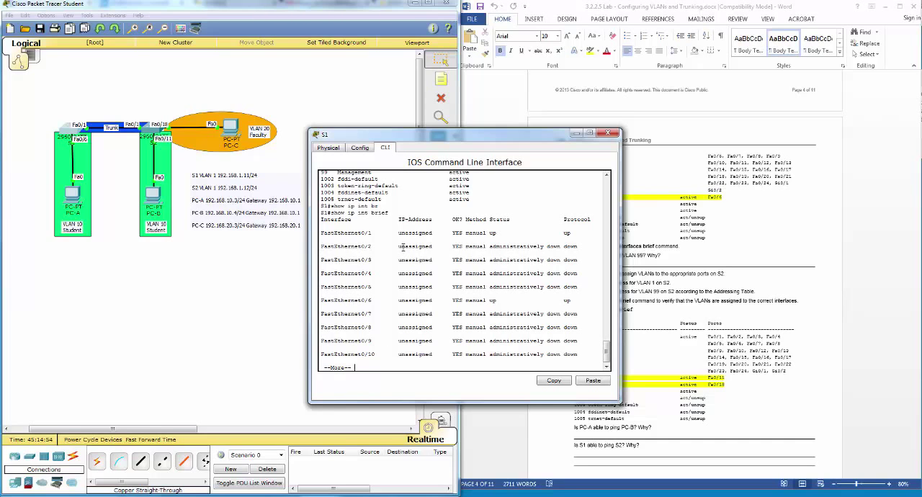
{"action": "key", "text": "space"}
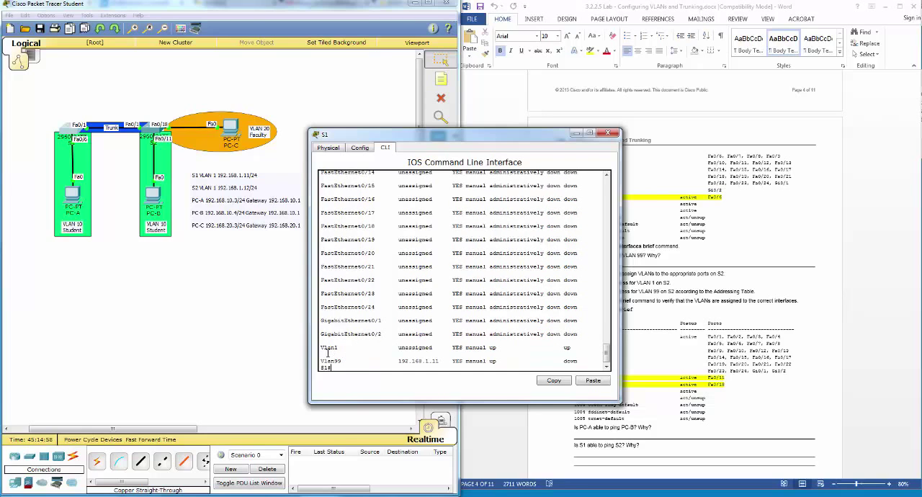
Step: Highlight the Vlan1 entry and the Vlan99 IP address in the S1 output, and review the interface list
{"action": "left_click_drag", "start_coordinate": [322, 347], "coordinate": [434, 349]}
{"action": "left_click", "coordinate": [397, 351]}
{"action": "left_click", "coordinate": [400, 360]}
{"action": "left_click_drag", "start_coordinate": [400, 360], "coordinate": [440, 360]}
{"action": "scroll", "coordinate": [448, 351], "scroll_direction": "up", "scroll_amount": 10}
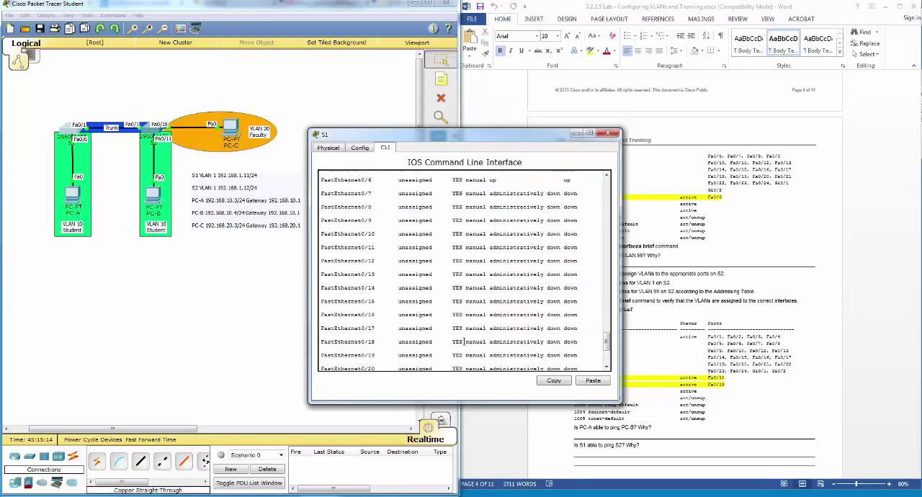
{"action": "scroll", "coordinate": [468, 340], "scroll_direction": "down", "scroll_amount": 5}
{"action": "scroll", "coordinate": [468, 341], "scroll_direction": "down", "scroll_amount": 4}
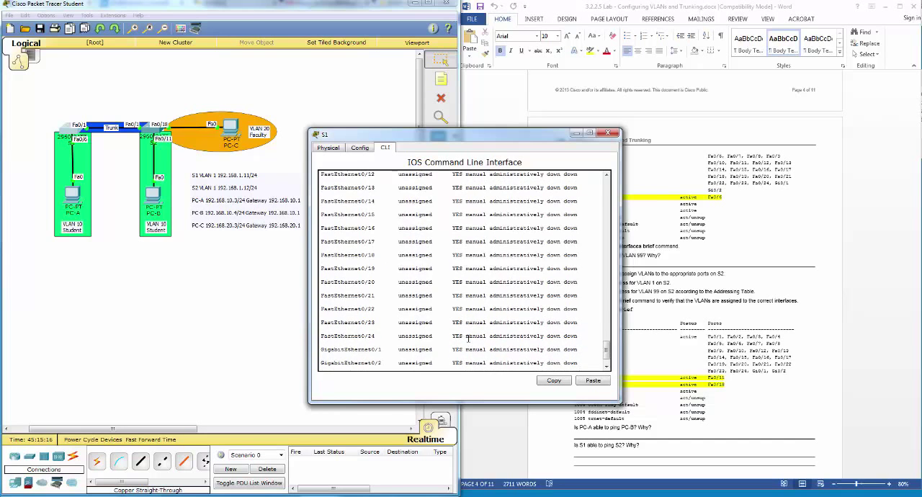
Step: Examine the interface list in the S1 output and highlight the Vlan99 IP address
{"action": "scroll", "coordinate": [461, 355], "scroll_direction": "up", "scroll_amount": 6}
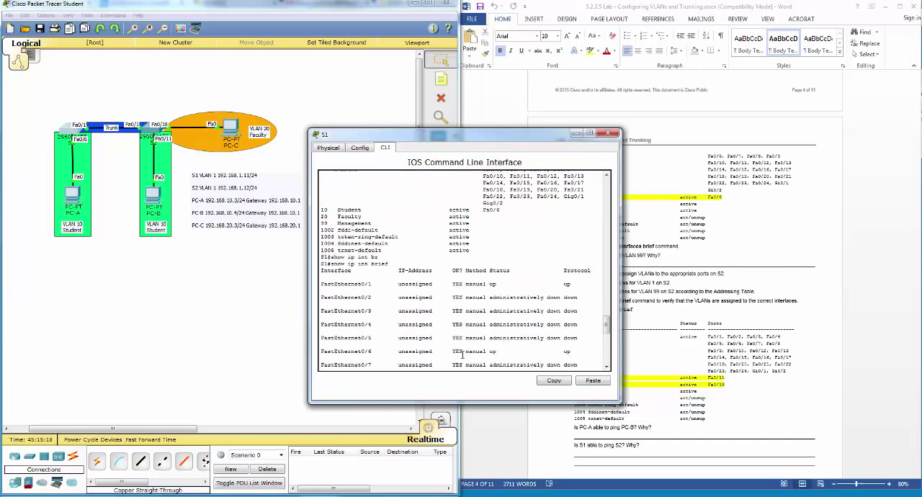
{"action": "scroll", "coordinate": [463, 353], "scroll_direction": "down", "scroll_amount": 6}
{"action": "double_click", "coordinate": [418, 359]}
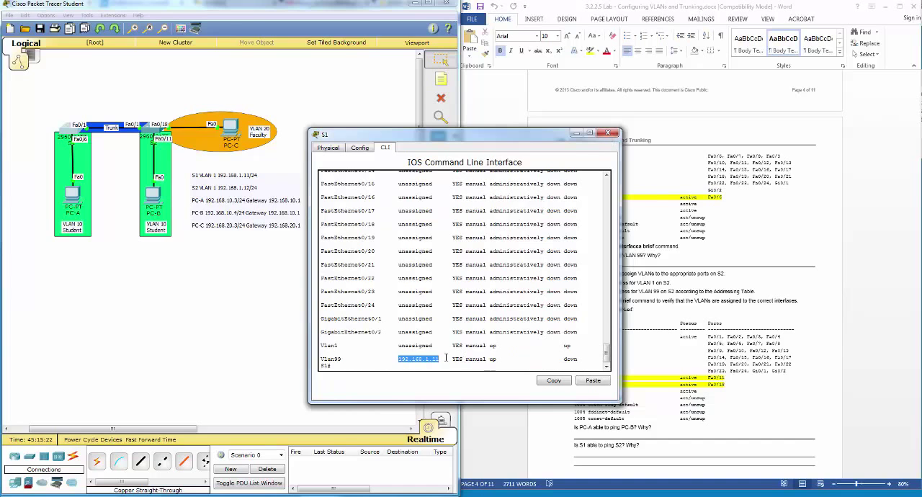
{"action": "scroll", "coordinate": [463, 358], "scroll_direction": "up", "scroll_amount": 1}
{"action": "scroll", "coordinate": [463, 358], "scroll_direction": "down", "scroll_amount": 1}
{"action": "scroll", "coordinate": [463, 358], "scroll_direction": "up", "scroll_amount": 6}
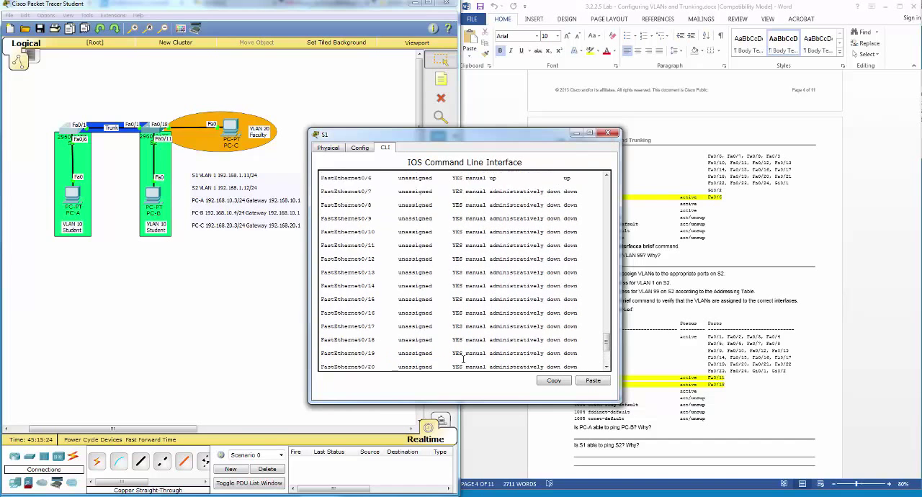
{"action": "scroll", "coordinate": [462, 358], "scroll_direction": "up", "scroll_amount": 2}
{"action": "scroll", "coordinate": [463, 357], "scroll_direction": "down", "scroll_amount": 8}
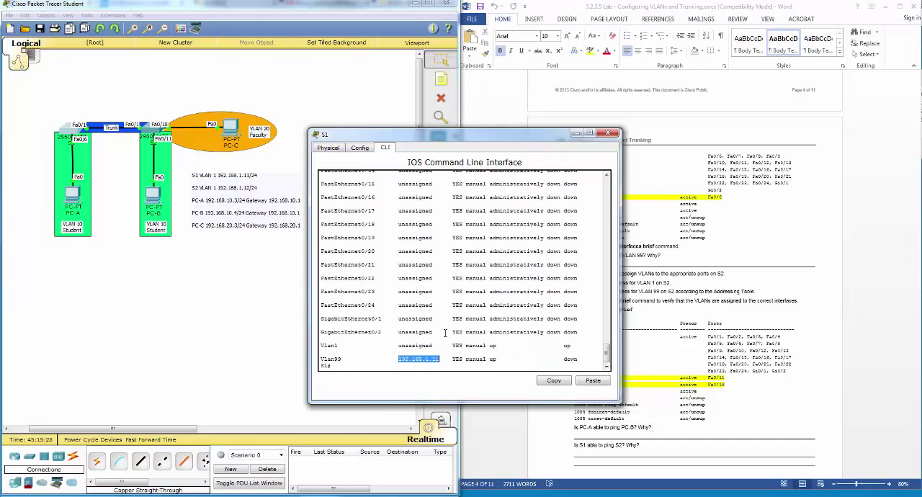
Step: Enable interface VLAN 99 on S1 with no shut and return to global configuration mode
{"action": "key", "text": "Return"}
{"action": "type", "text": "t"}
{"action": "key", "text": "Return"}
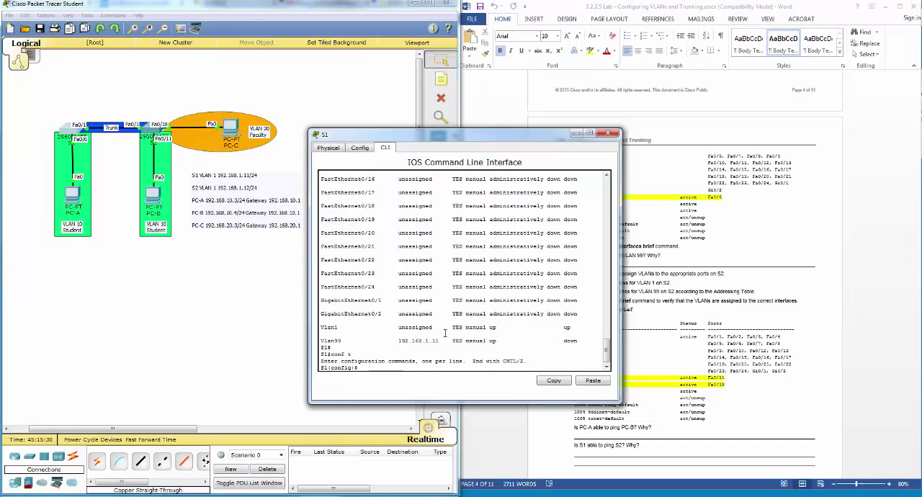
{"action": "type", "text": "int vlan 99"}
{"action": "key", "text": "Return"}
{"action": "type", "text": "no shut"}
{"action": "key", "text": "Return"}
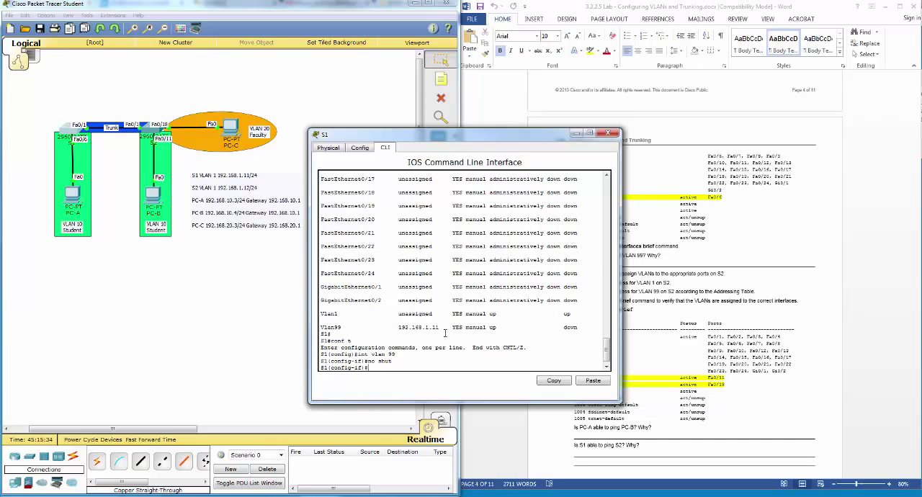
{"action": "type", "text": "exit"}
{"action": "key", "text": "Return"}
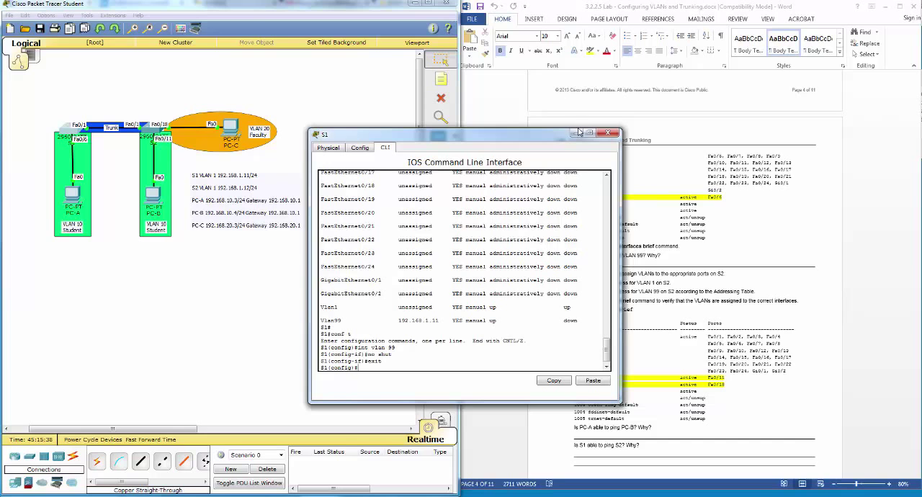
Step: Close the S1 window and read the lab instructions on assigning VLANs and IP addresses on S2
{"action": "left_click_drag", "start_coordinate": [562, 138], "coordinate": [548, 147]}
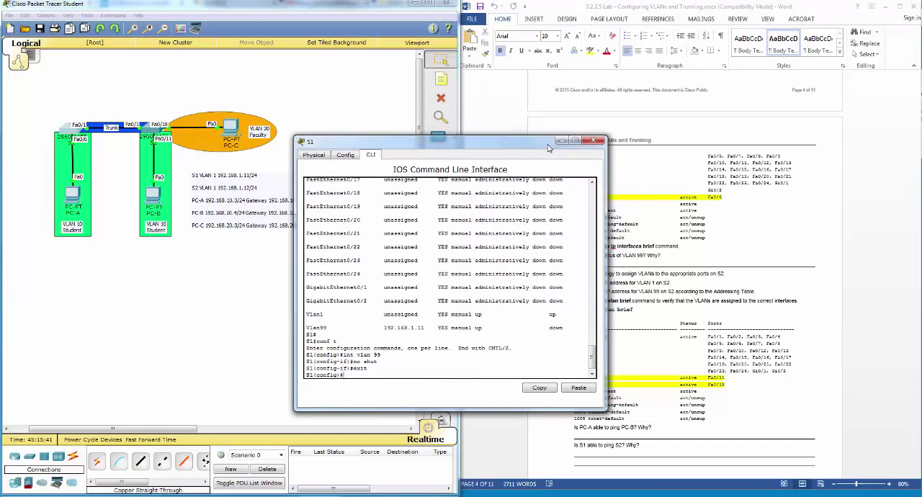
{"action": "left_click", "coordinate": [594, 142]}
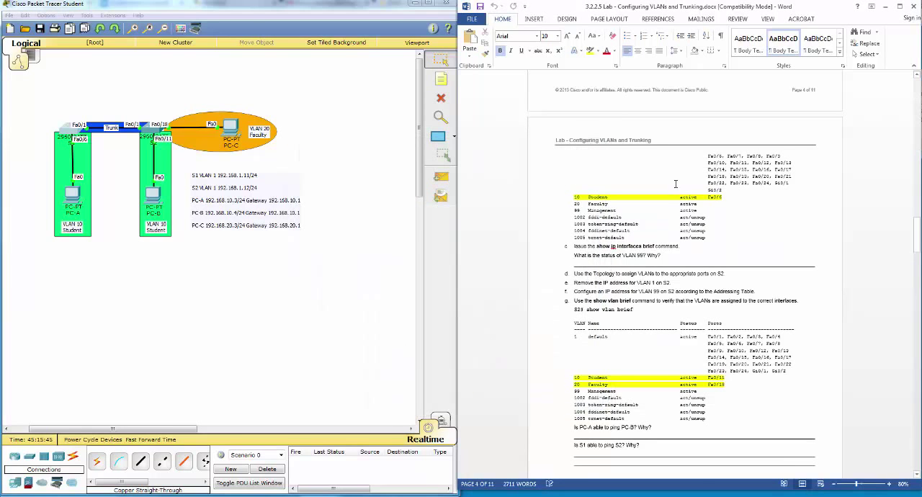
{"action": "scroll", "coordinate": [672, 188], "scroll_direction": "down", "scroll_amount": 1}
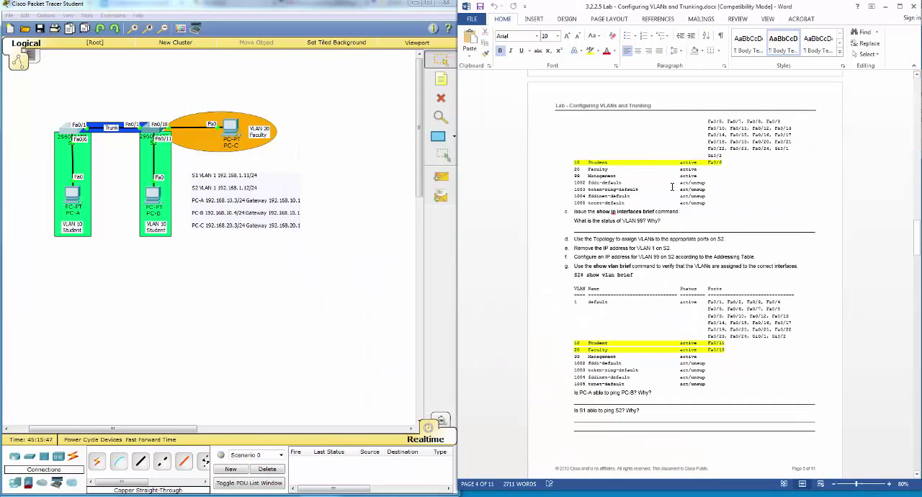
{"action": "scroll", "coordinate": [672, 187], "scroll_direction": "down", "scroll_amount": 1}
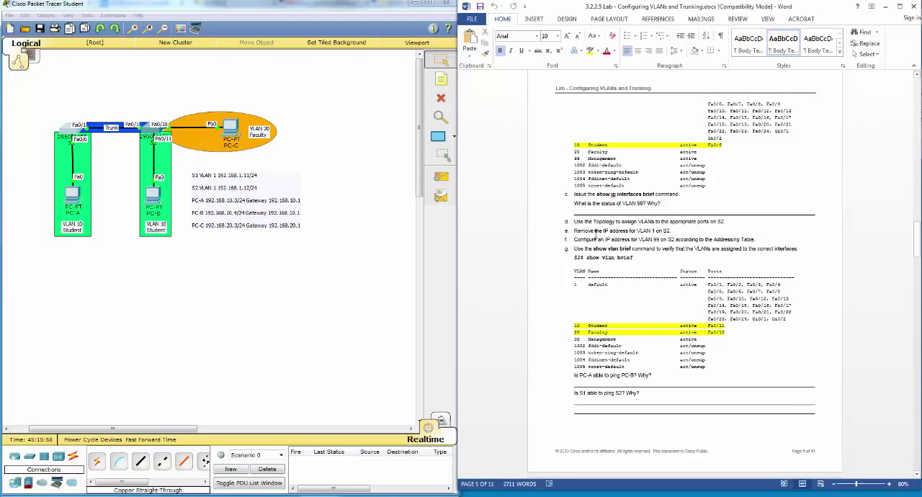
{"action": "scroll", "coordinate": [595, 235], "scroll_direction": "down", "scroll_amount": 1}
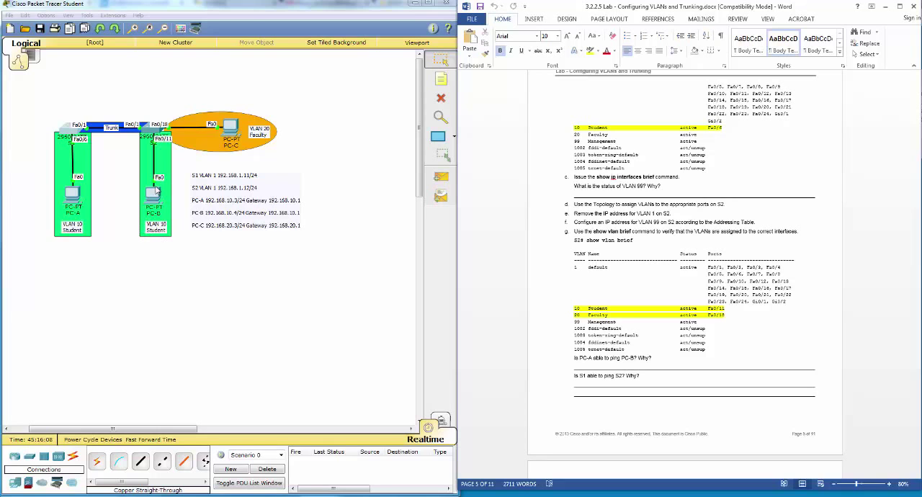
Step: Open the S2 command line, quit the paged show vlan output, and enter global configuration mode
{"action": "left_click", "coordinate": [155, 133]}
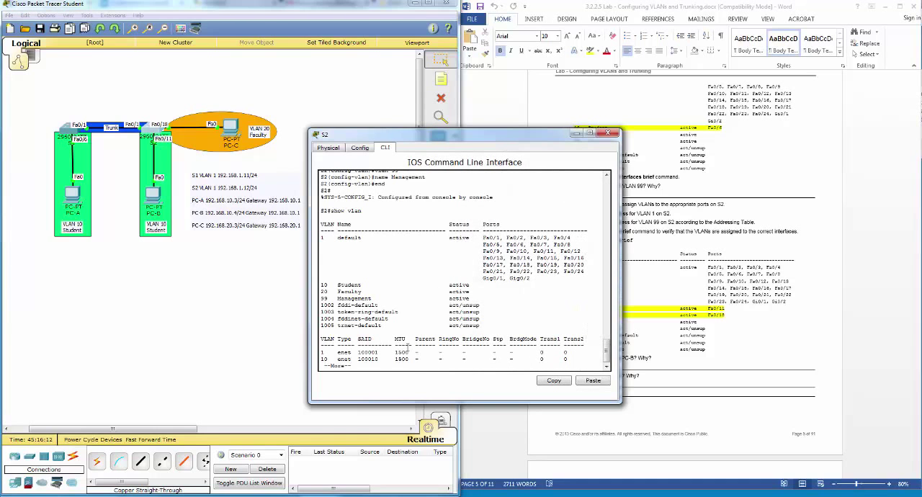
{"action": "left_click", "coordinate": [408, 349]}
{"action": "type", "text": "q"}
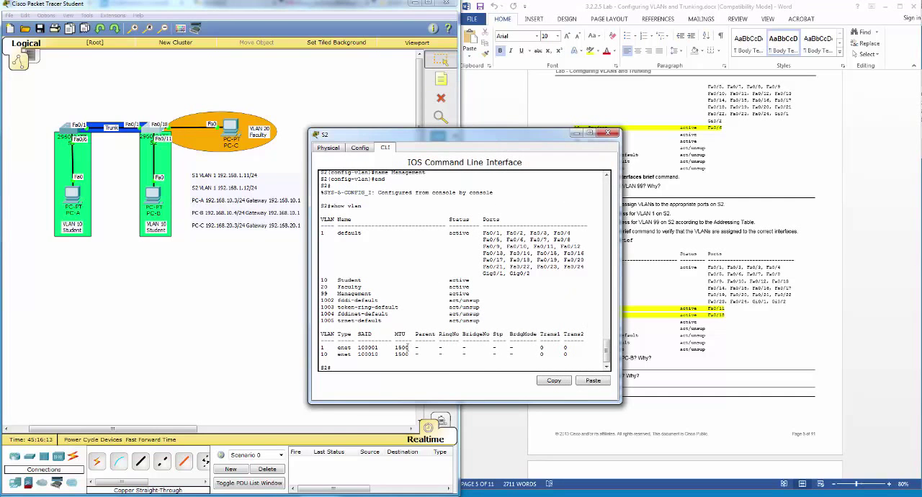
{"action": "type", "text": "conf t"}
{"action": "key", "text": "Return"}
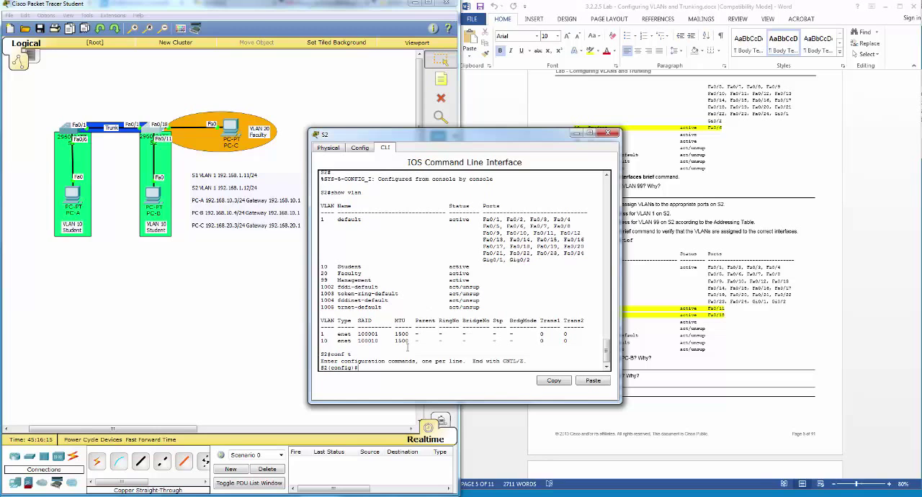
Step: Enter interface f0/11 on S2 and set it to access mode with switchport mode access
{"action": "type", "text": "int f0/11"}
{"action": "key", "text": "Return"}
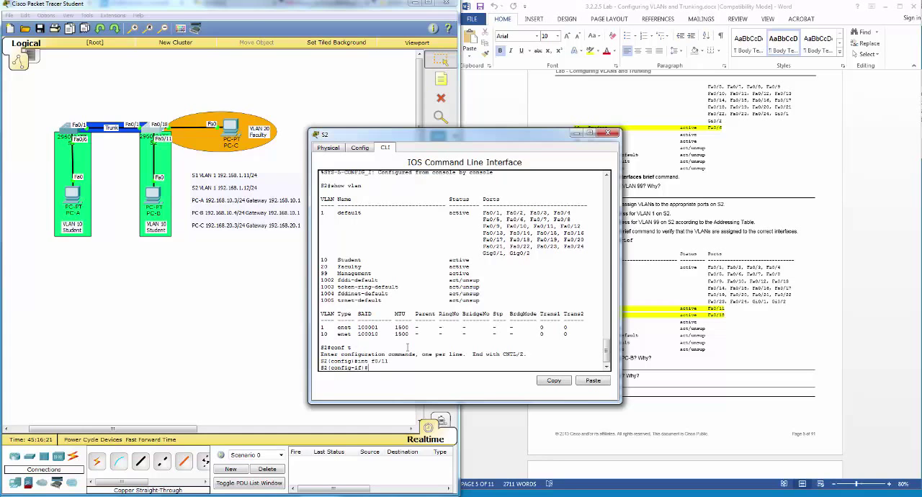
{"action": "type", "text": "switchport mode a"}
{"action": "key", "text": "Tab"}
{"action": "key", "text": "Return"}
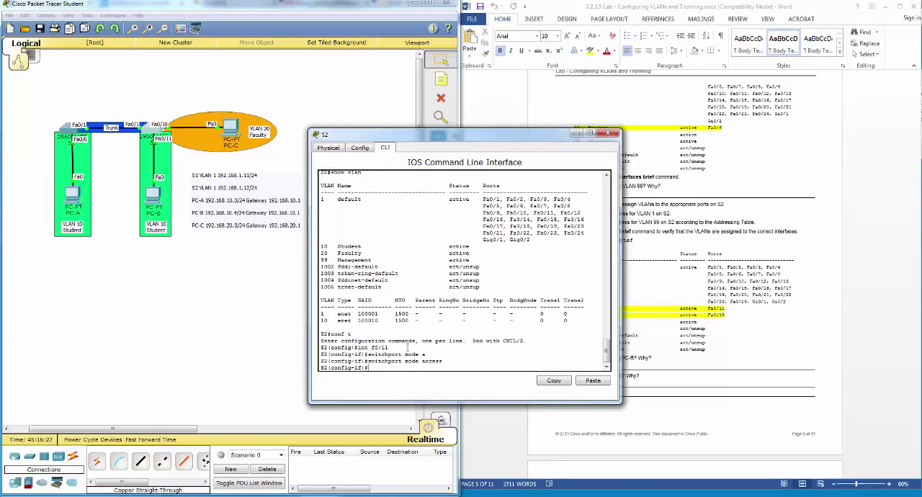
Step: Assign f0/11 on S2 to VLAN 10 with switchport access vlan 10 and exit the interface
{"action": "type", "text": "switchport acc"}
{"action": "key", "text": "Tab"}
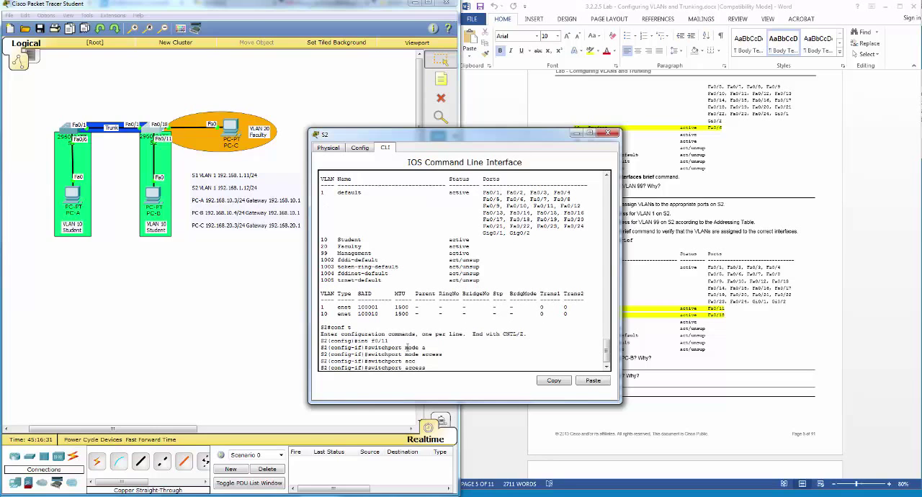
{"action": "type", "text": "vlan 10"}
{"action": "key", "text": "Return"}
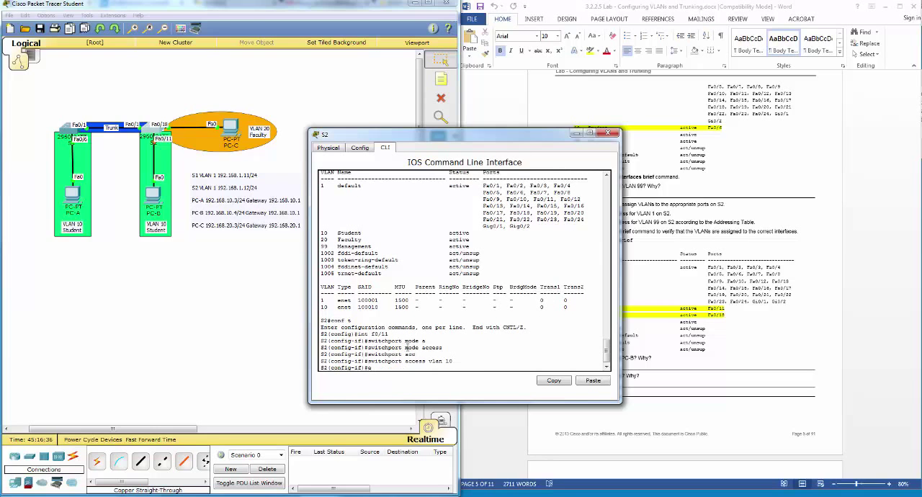
{"action": "type", "text": "exit"}
{"action": "key", "text": "Return"}
Step: Enter interface f0/18 on S2 and set it to access mode, reusing the earlier commands
{"action": "key", "text": "Up"}
{"action": "key", "text": "Up"}
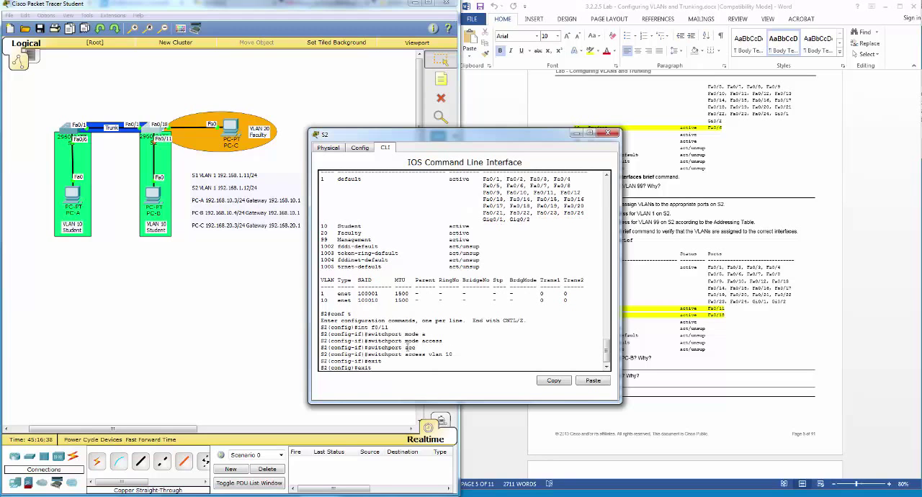
{"action": "key", "text": "Up"}
{"action": "key", "text": "Up"}
{"action": "key", "text": "Up"}
{"action": "key", "text": "Return"}
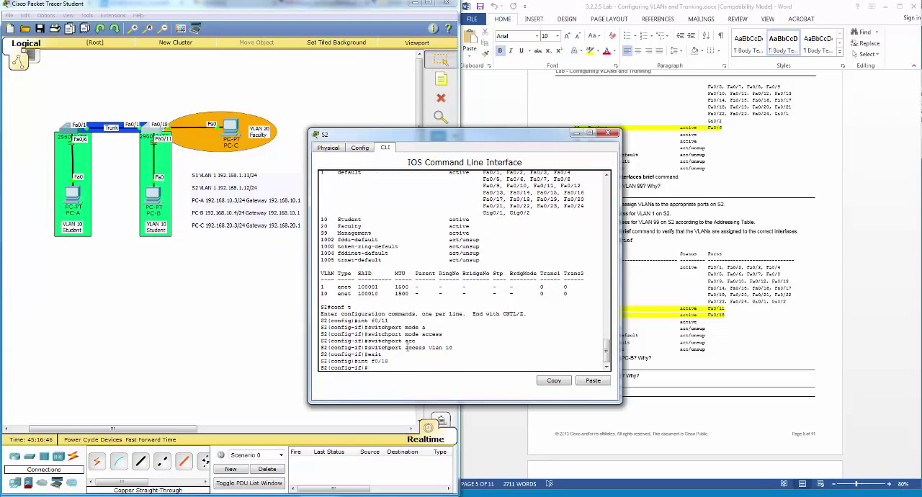
{"action": "key", "text": "Up"}
{"action": "key", "text": "Up"}
{"action": "key", "text": "Up"}
{"action": "key", "text": "Up"}
{"action": "key", "text": "Return"}
Step: Assign f0/18 on S2 to VLAN 20 with switchport access vlan 20 and exit the interface
{"action": "key", "text": "Up"}
{"action": "key", "text": "Up"}
{"action": "key", "text": "Up"}
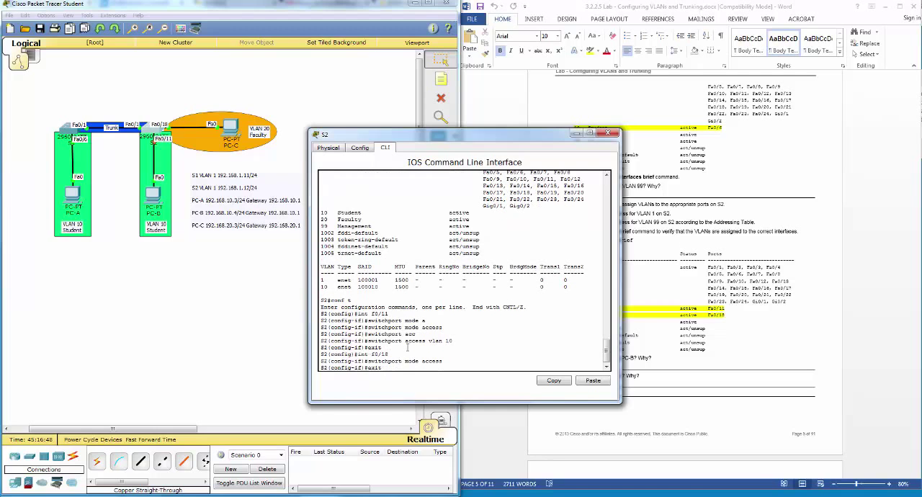
{"action": "key", "text": "Down"}
{"action": "key", "text": "Down"}
{"action": "key", "text": "Down"}
{"action": "key", "text": "Up"}
{"action": "key", "text": "Up"}
{"action": "key", "text": "Up"}
{"action": "key", "text": "Up"}
{"action": "key", "text": "BackSpace"}
{"action": "key", "text": "BackSpace"}
{"action": "type", "text": "20"}
{"action": "key", "text": "Return"}
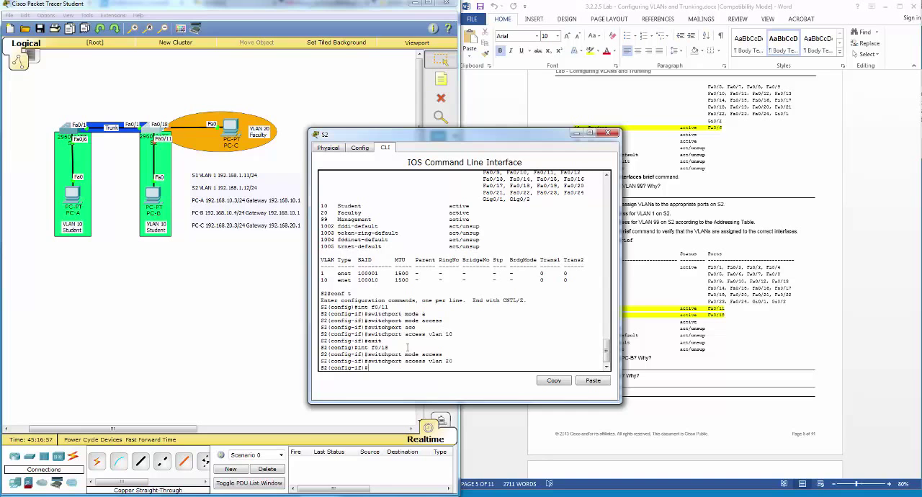
{"action": "type", "text": "exit"}
{"action": "key", "text": "Return"}
Step: Check the lab instructions, remove the IP address from interface VLAN 1 on S2, and exit the interface
{"action": "left_click_drag", "start_coordinate": [461, 140], "coordinate": [342, 164]}
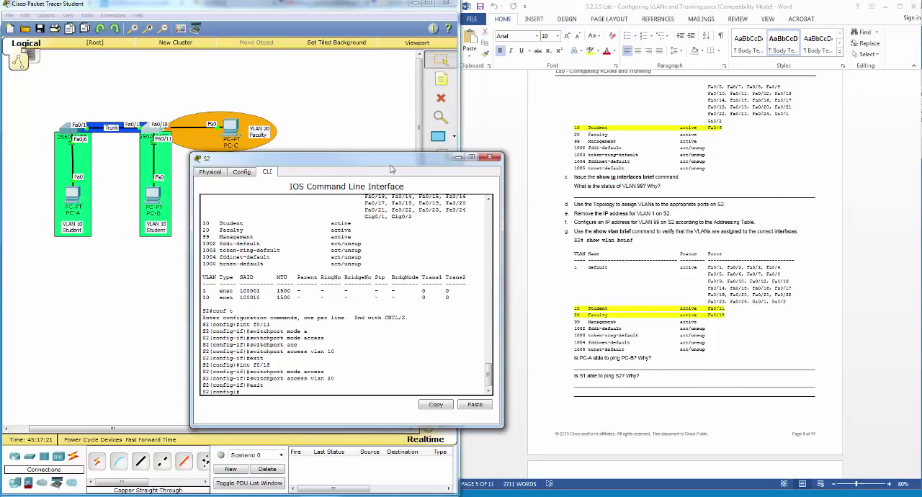
{"action": "left_click_drag", "start_coordinate": [389, 164], "coordinate": [529, 140]}
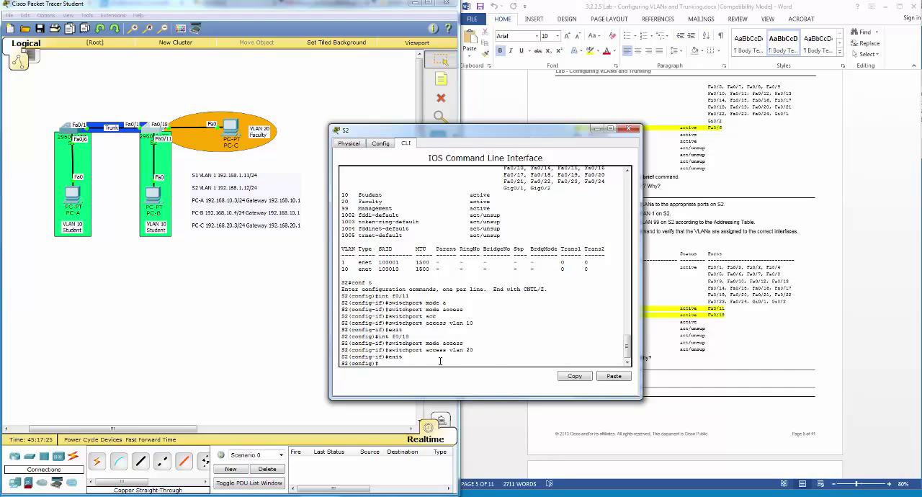
{"action": "type", "text": "int vlan 1"}
{"action": "key", "text": "Return"}
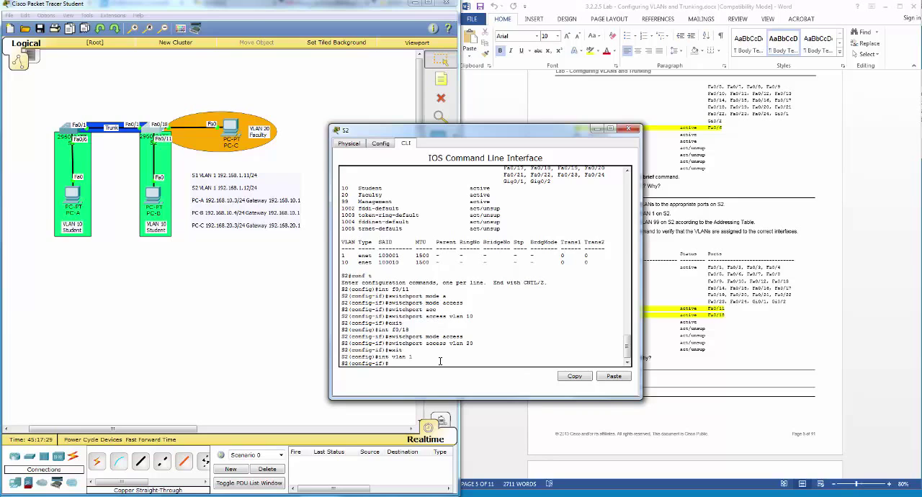
{"action": "type", "text": "no ip add"}
{"action": "key", "text": "Tab"}
{"action": "key", "text": "Return"}
{"action": "type", "text": "exit"}
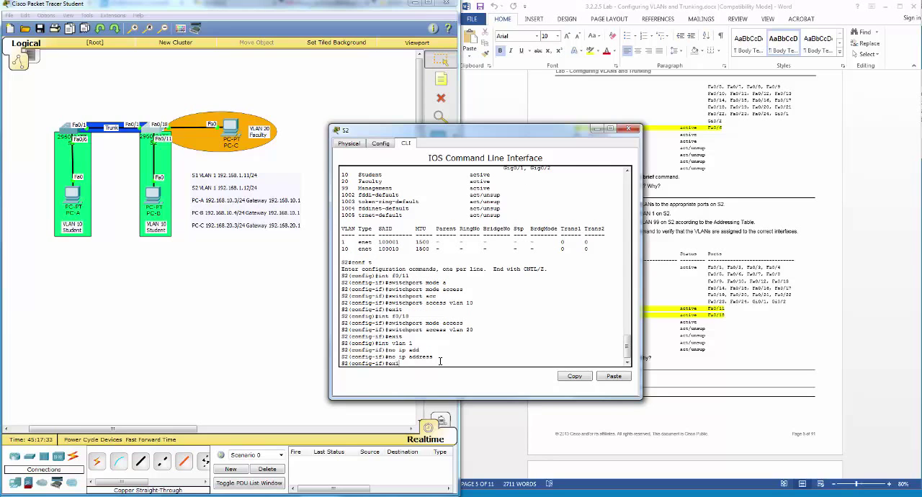
{"action": "key", "text": "Return"}
Step: Assign IP address 192.168.1.12 255.255.255.0 to interface VLAN 99 on S2
{"action": "type", "text": "int vlan 99"}
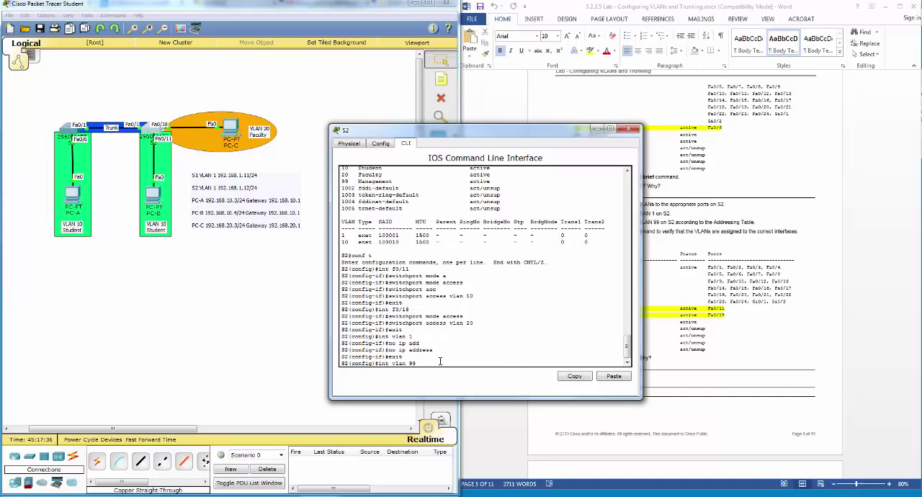
{"action": "key", "text": "Return"}
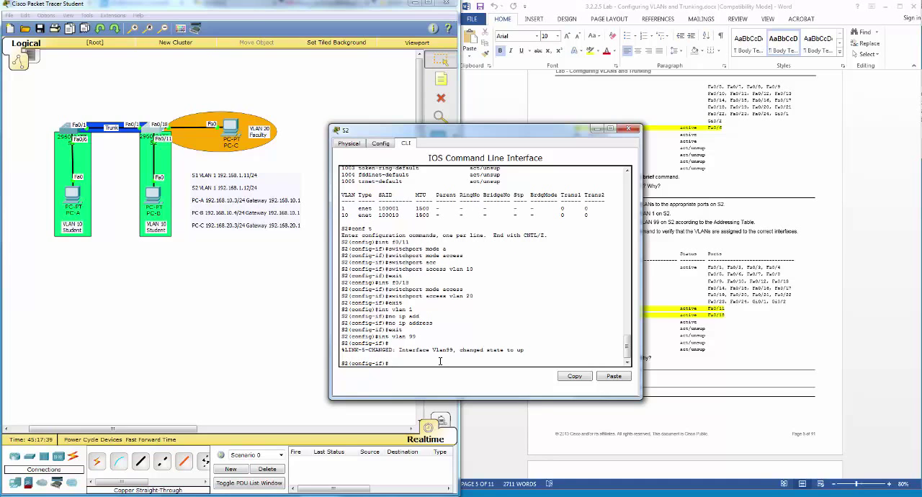
{"action": "type", "text": "ip add"}
{"action": "key", "text": "Tab"}
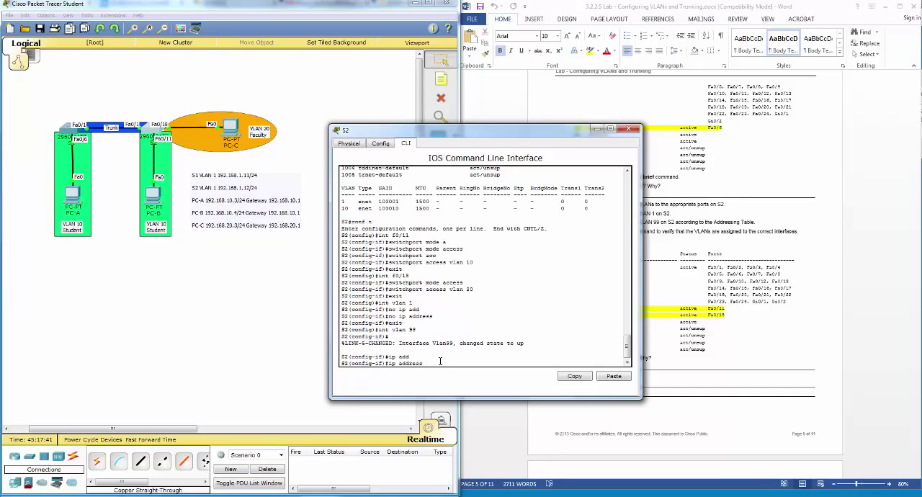
{"action": "type", "text": "192.16"}
{"action": "type", "text": "8."}
{"action": "type", "text": "1."}
{"action": "type", "text": "12 255.25"}
{"action": "type", "text": "5.25"}
{"action": "type", "text": "55.0"}
{"action": "key", "text": "Return"}
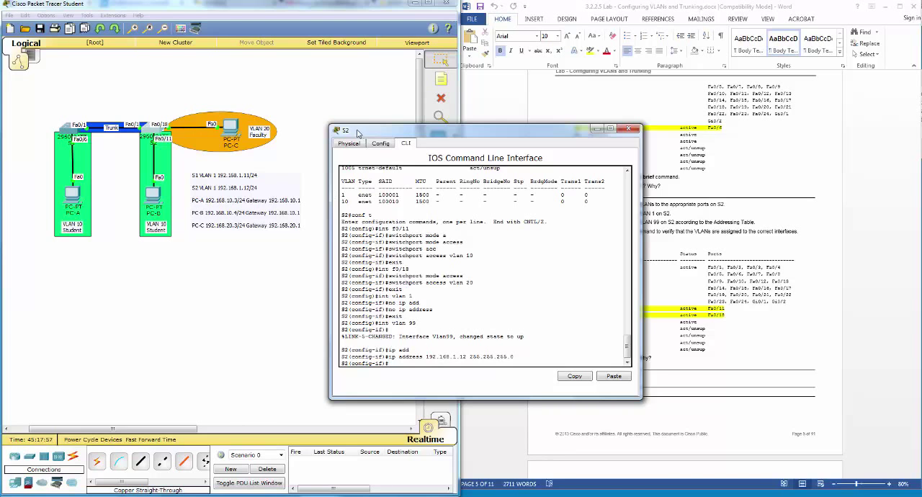
Step: End configuration mode on S2 and run show vlan brief to verify the VLAN port assignments
{"action": "left_click_drag", "start_coordinate": [357, 134], "coordinate": [305, 146]}
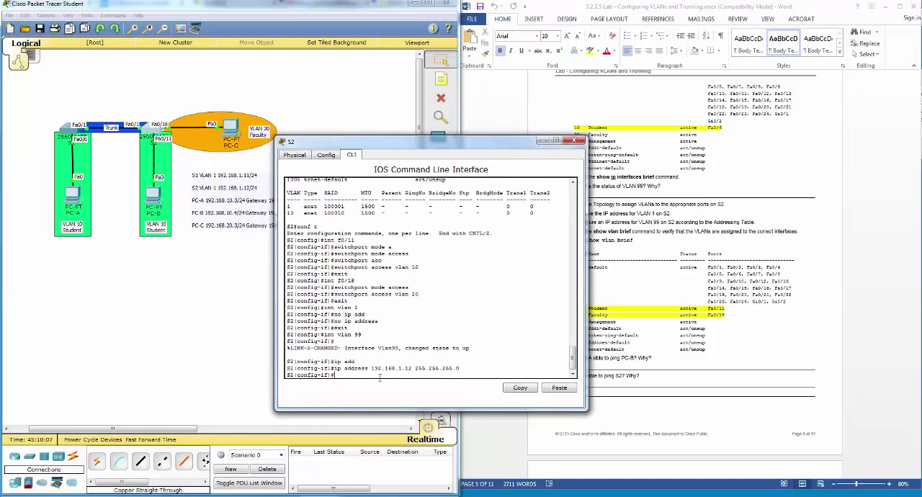
{"action": "type", "text": "end"}
{"action": "key", "text": "Return"}
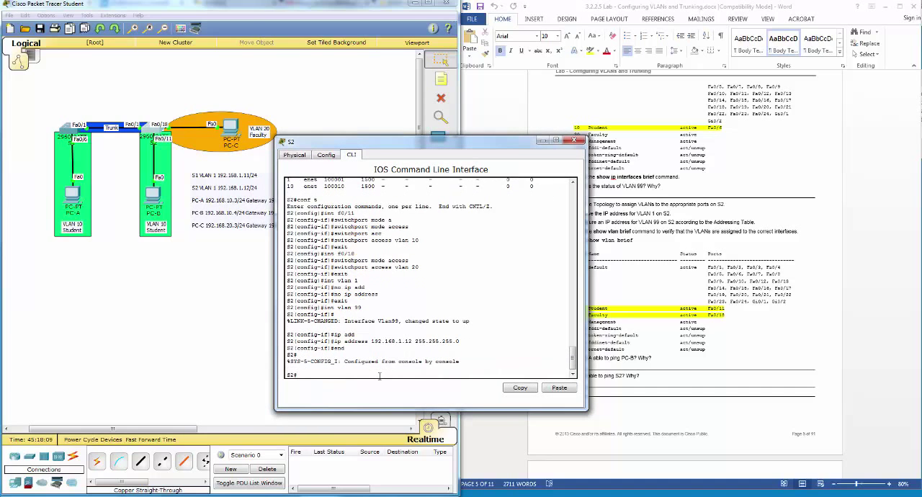
{"action": "type", "text": "show vlan br"}
{"action": "key", "text": "Tab"}
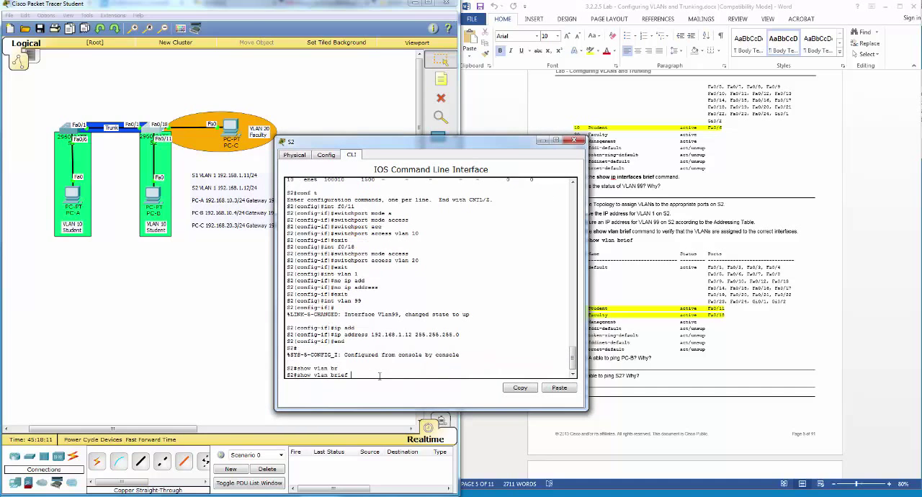
{"action": "key", "text": "Return"}
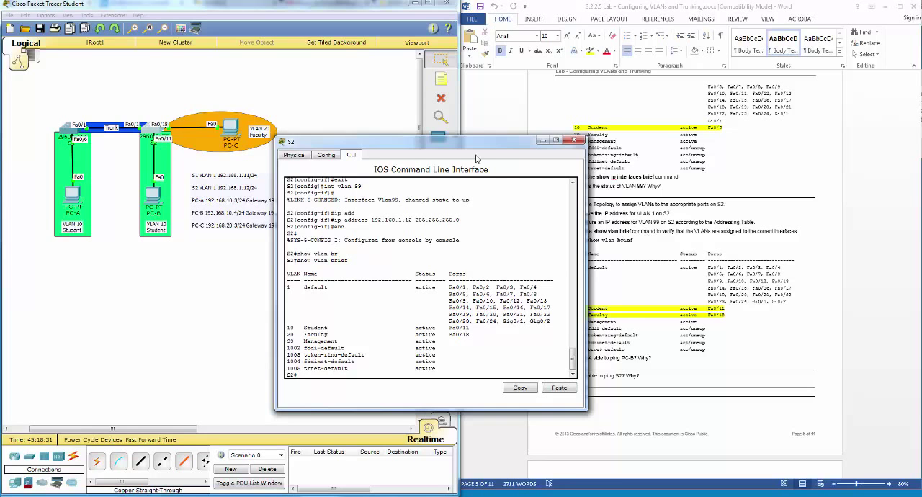
Step: Run show ip int br on S2, check the addresses of Vlan1 and Vlan99, and close the switch window
{"action": "left_click_drag", "start_coordinate": [478, 148], "coordinate": [425, 143]}
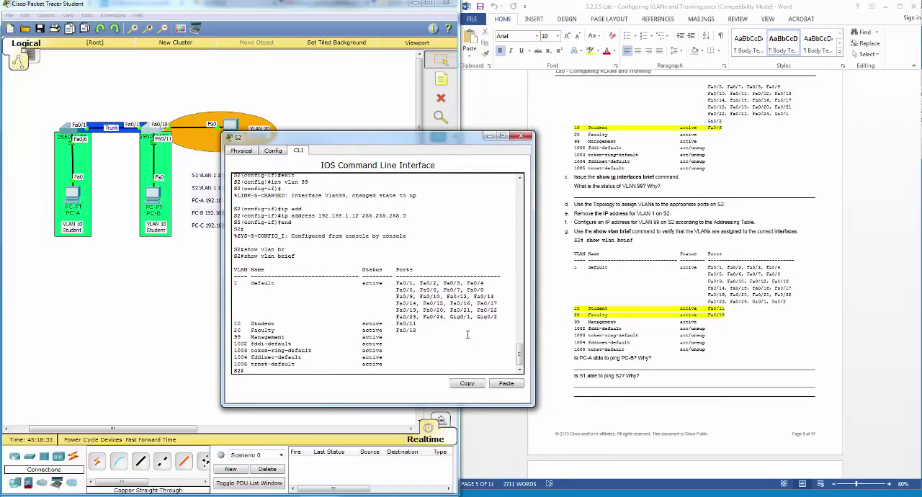
{"action": "type", "text": "show ip int br"}
{"action": "key", "text": "Return"}
{"action": "key", "text": "space"}
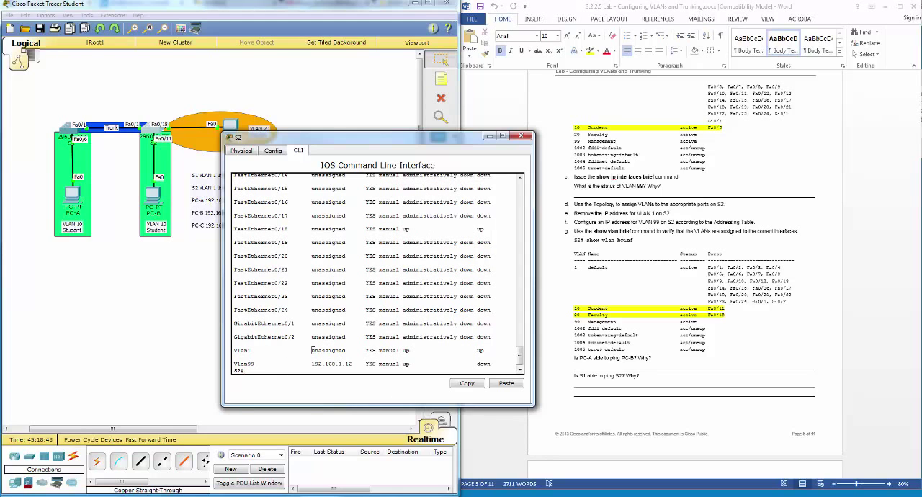
{"action": "left_click_drag", "start_coordinate": [311, 349], "coordinate": [355, 351]}
{"action": "left_click_drag", "start_coordinate": [310, 364], "coordinate": [352, 365]}
{"action": "left_click", "coordinate": [520, 136]}
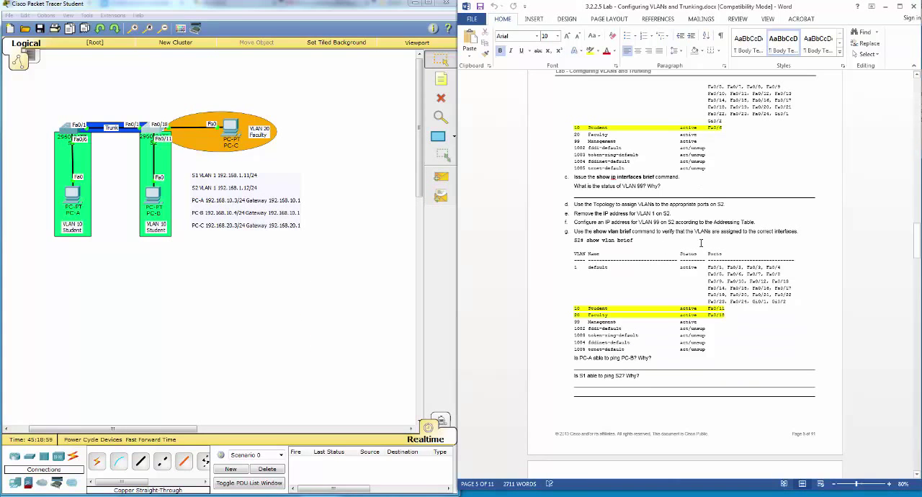
Step: Read the ping questions at the end of Part 2 and ping 192.168.20.3 from PC-A's command prompt
{"action": "scroll", "coordinate": [702, 243], "scroll_direction": "down", "scroll_amount": 2}
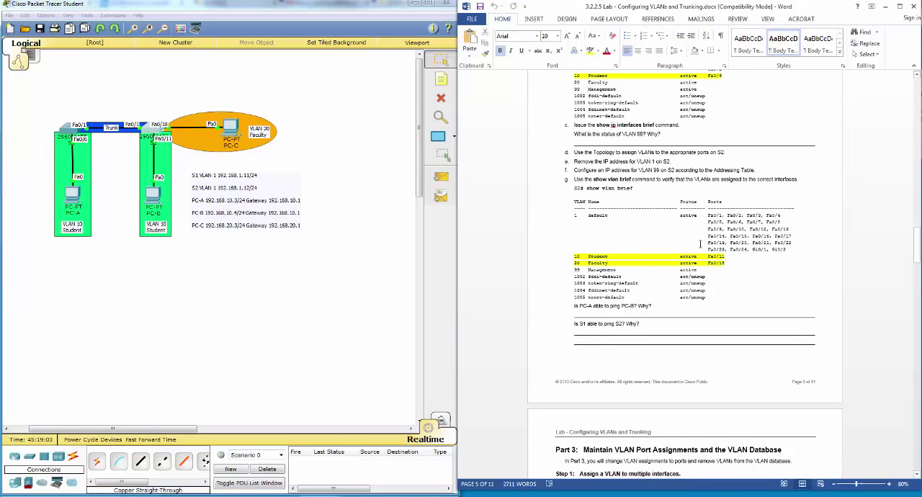
{"action": "scroll", "coordinate": [700, 244], "scroll_direction": "down", "scroll_amount": 1}
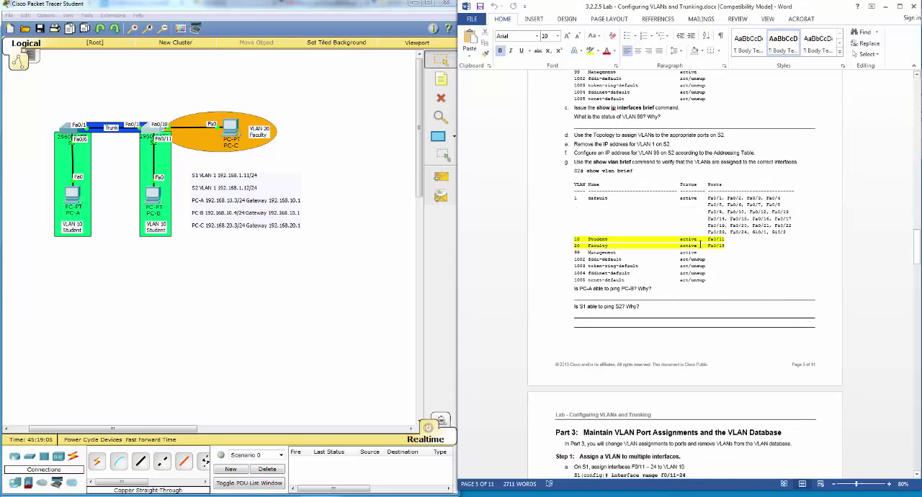
{"action": "scroll", "coordinate": [699, 244], "scroll_direction": "down", "scroll_amount": 3}
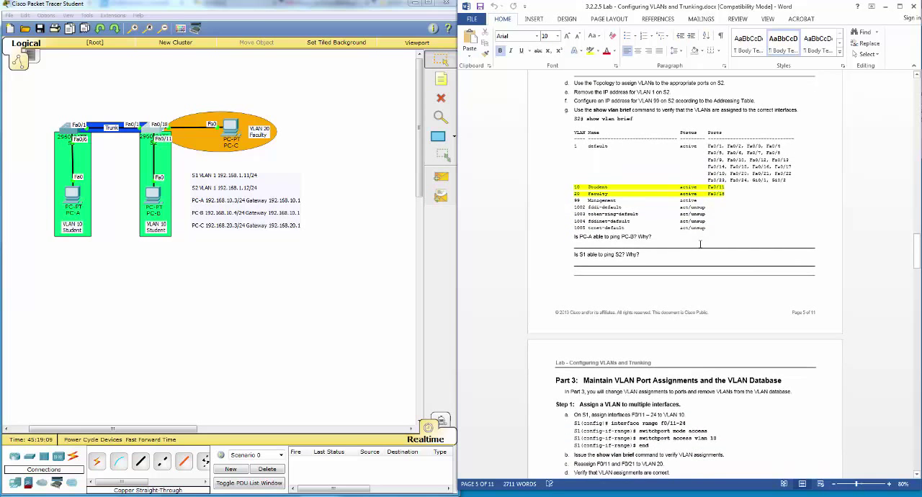
{"action": "scroll", "coordinate": [699, 244], "scroll_direction": "down", "scroll_amount": 1}
{"action": "scroll", "coordinate": [700, 244], "scroll_direction": "down", "scroll_amount": 1}
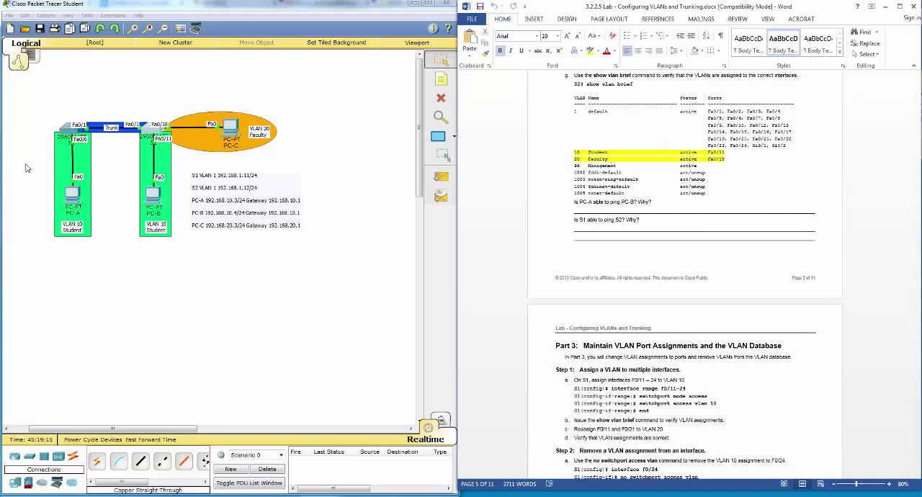
{"action": "left_click", "coordinate": [74, 192]}
{"action": "left_click", "coordinate": [509, 198]}
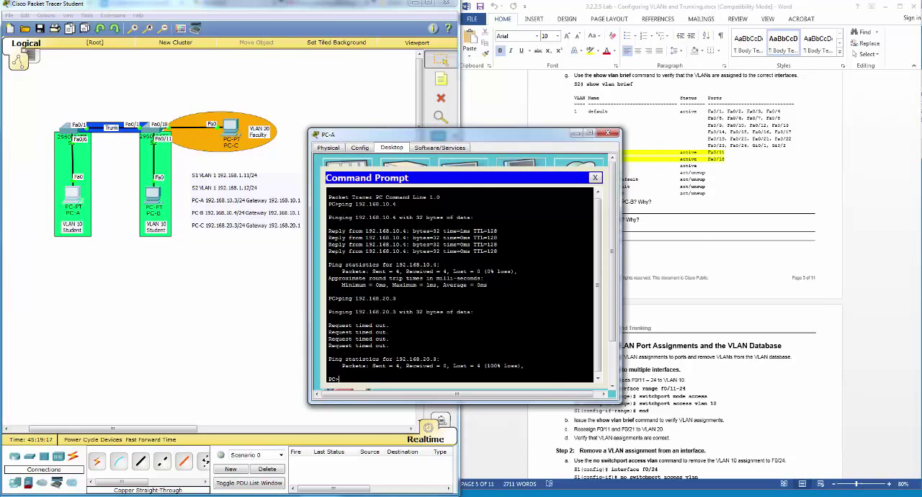
{"action": "key", "text": "Up"}
{"action": "key", "text": "Return"}
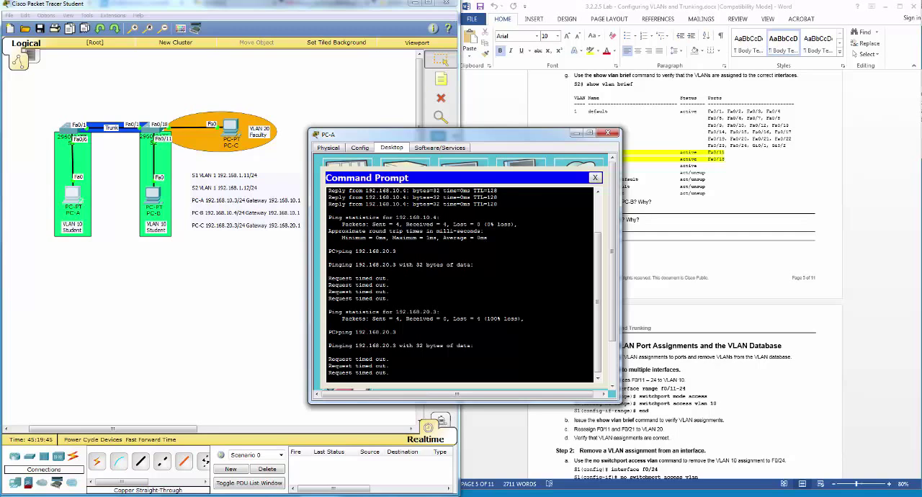
Step: Ping PC-B at 192.168.10.4 from PC-A's command prompt and close the PC-A window
{"action": "type", "text": "ping 192.168.10.4"}
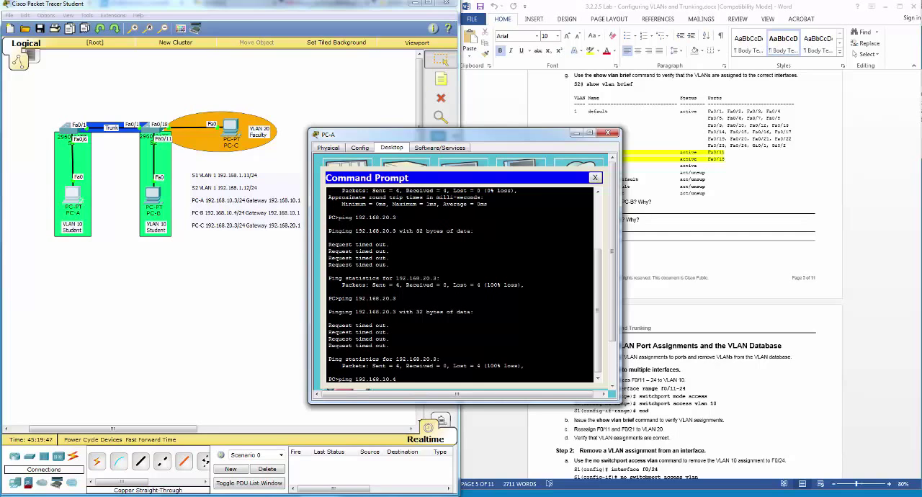
{"action": "key", "text": "Return"}
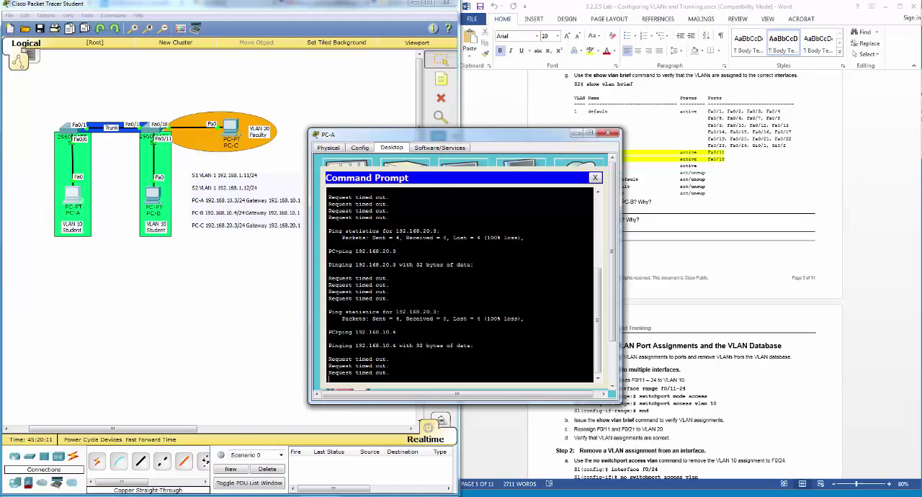
{"action": "left_click", "coordinate": [608, 135]}
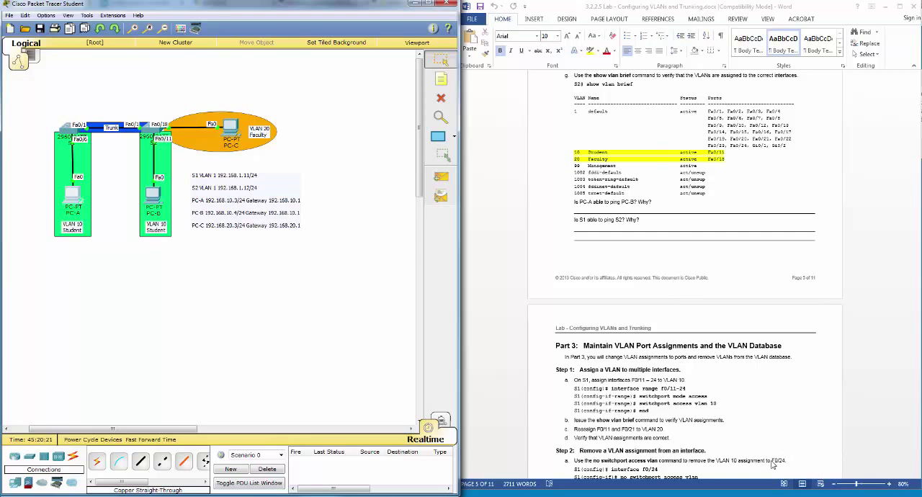
Step: Read the Part 3 lab instructions on assigning a VLAN to multiple interfaces and removing VLAN assignments and IDs
{"action": "left_click", "coordinate": [756, 361]}
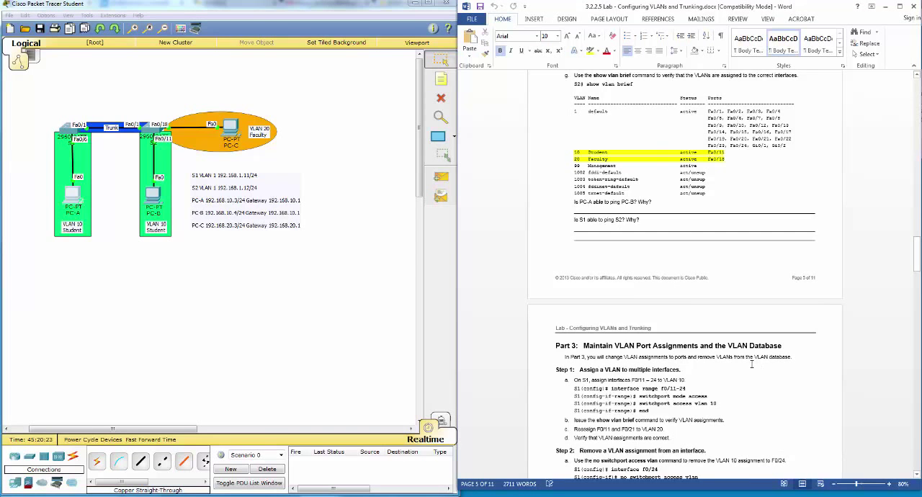
{"action": "scroll", "coordinate": [750, 364], "scroll_direction": "down", "scroll_amount": 1}
{"action": "scroll", "coordinate": [749, 364], "scroll_direction": "down", "scroll_amount": 1}
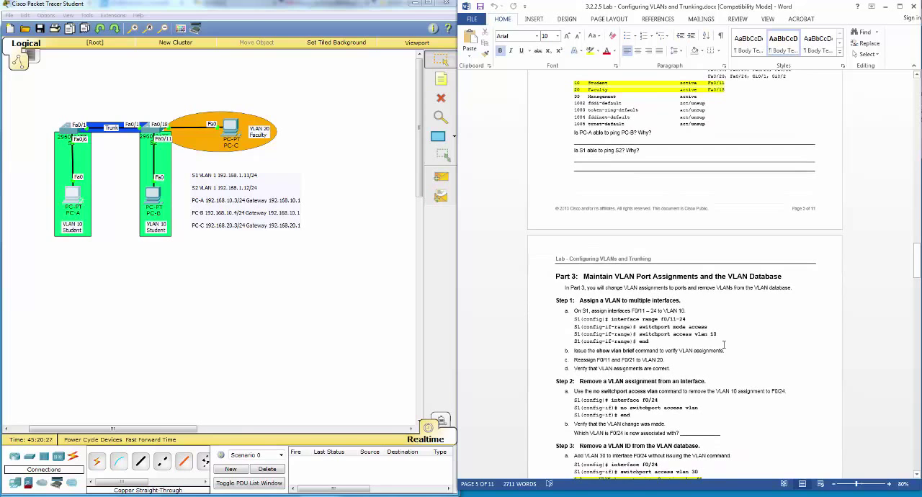
{"action": "scroll", "coordinate": [736, 346], "scroll_direction": "down", "scroll_amount": 1}
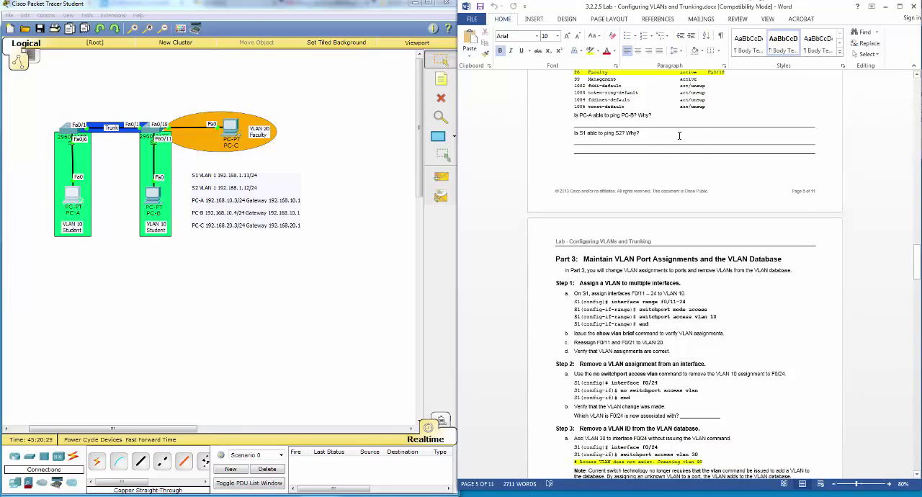
{"action": "scroll", "coordinate": [597, 276], "scroll_direction": "down", "scroll_amount": 3}
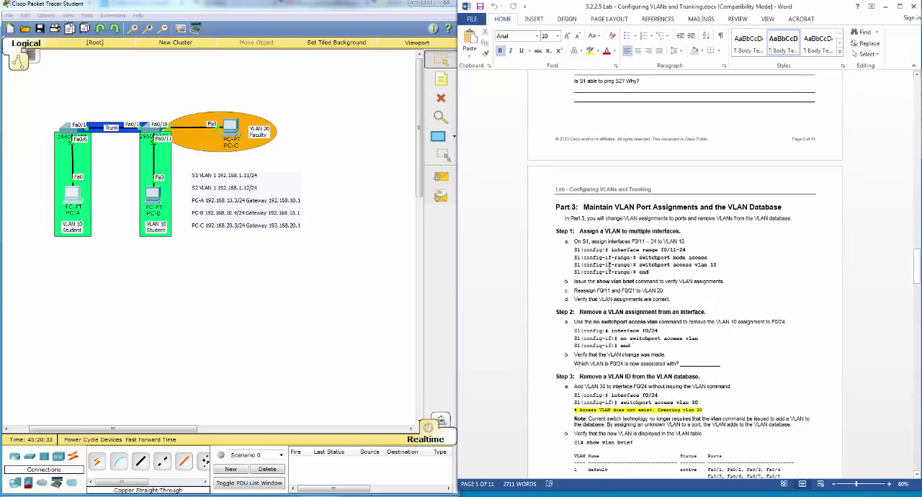
{"action": "scroll", "coordinate": [608, 265], "scroll_direction": "down", "scroll_amount": 4}
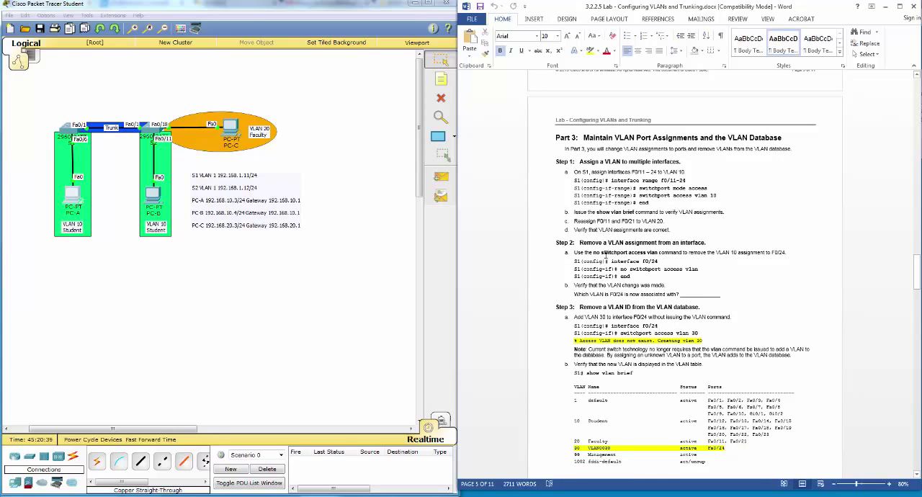
{"action": "scroll", "coordinate": [604, 255], "scroll_direction": "down", "scroll_amount": 1}
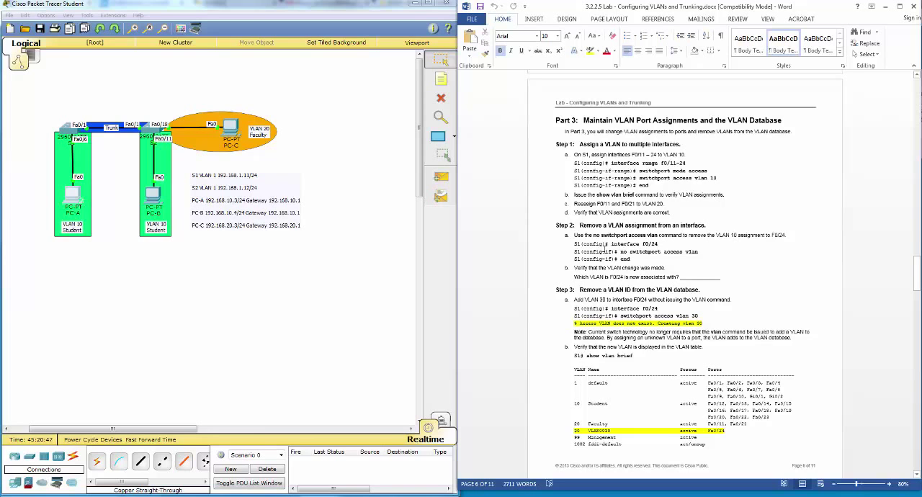
{"action": "scroll", "coordinate": [606, 245], "scroll_direction": "down", "scroll_amount": 1}
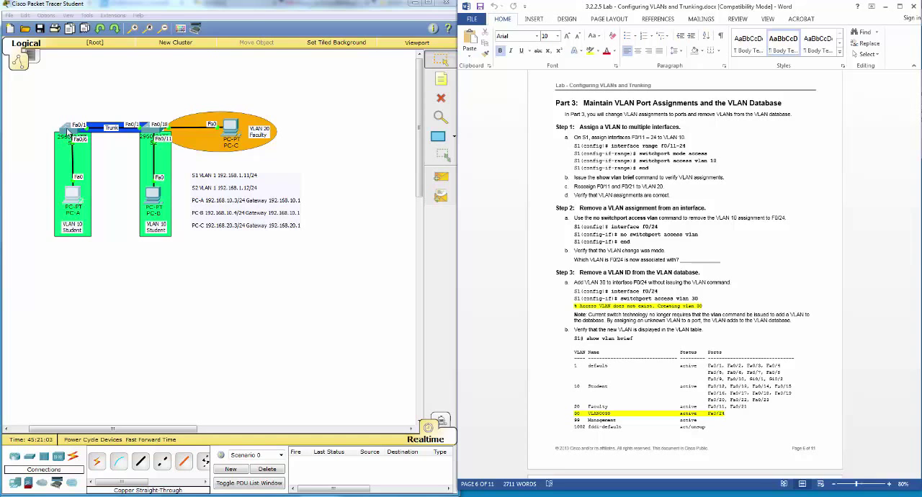
Step: Set interface range f0/11 - 24 on S1 to access mode with switchport mode access
{"action": "left_click", "coordinate": [69, 130]}
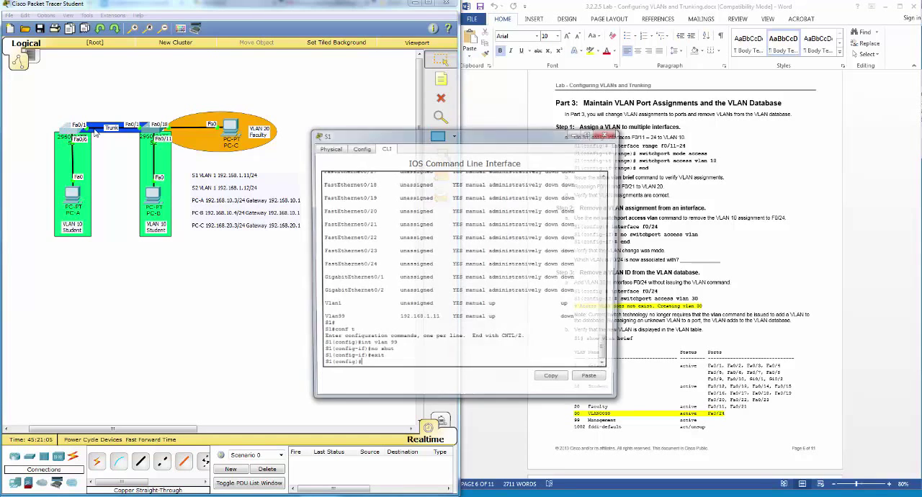
{"action": "left_click_drag", "start_coordinate": [407, 135], "coordinate": [391, 168]}
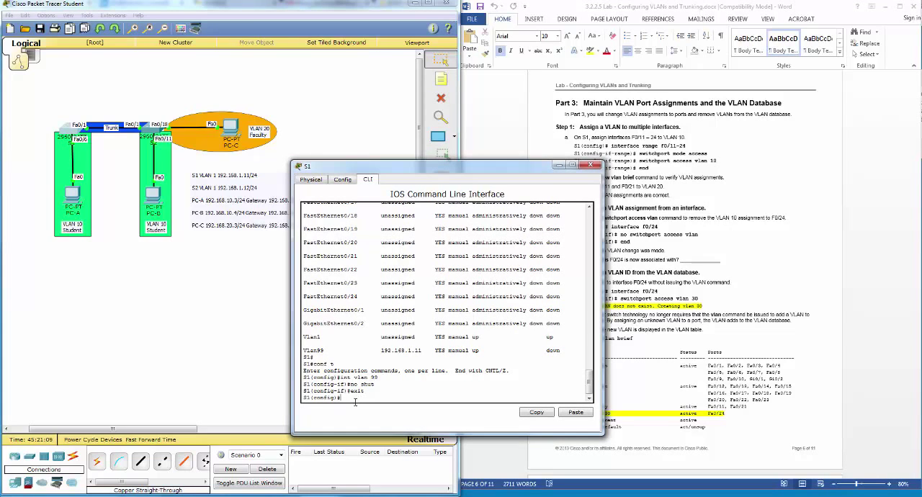
{"action": "type", "text": "int range f0/11 - 24"}
{"action": "key", "text": "Return"}
{"action": "type", "text": "swi"}
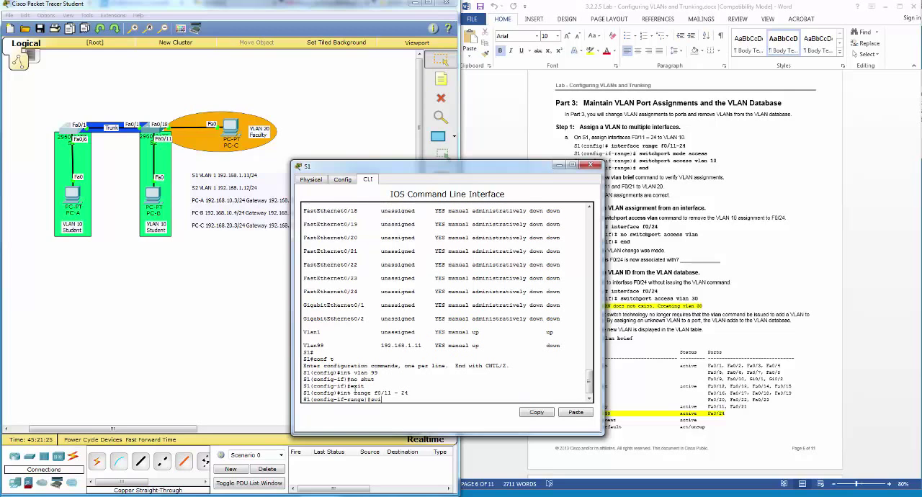
{"action": "type", "text": "tchport mode acc"}
{"action": "key", "text": "Tab"}
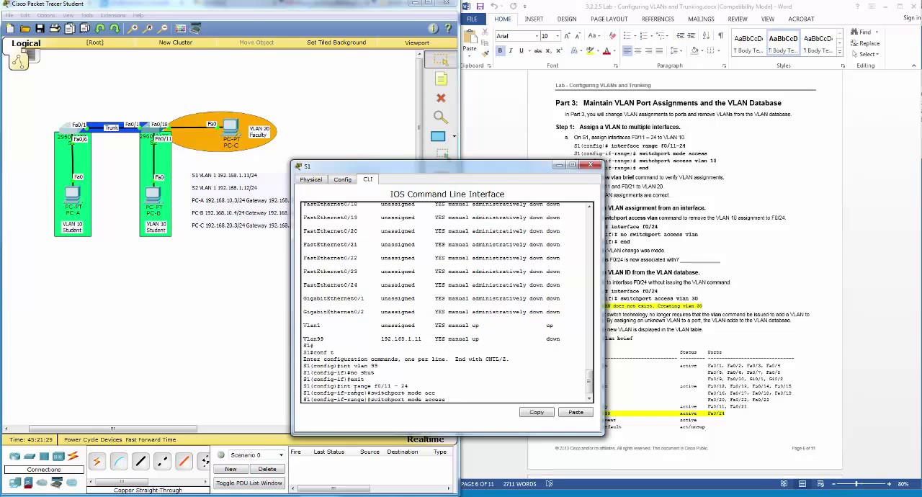
{"action": "key", "text": "Return"}
Step: Assign the selected interface range on S1 to VLAN 10 with switchport access vlan 10
{"action": "type", "text": "swit"}
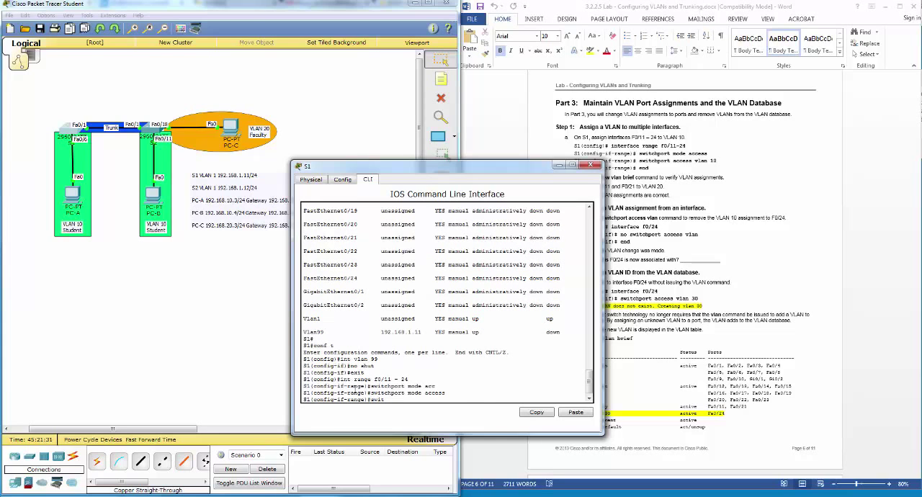
{"action": "type", "text": "chport acc"}
{"action": "key", "text": "Tab"}
{"action": "type", "text": "vlan"}
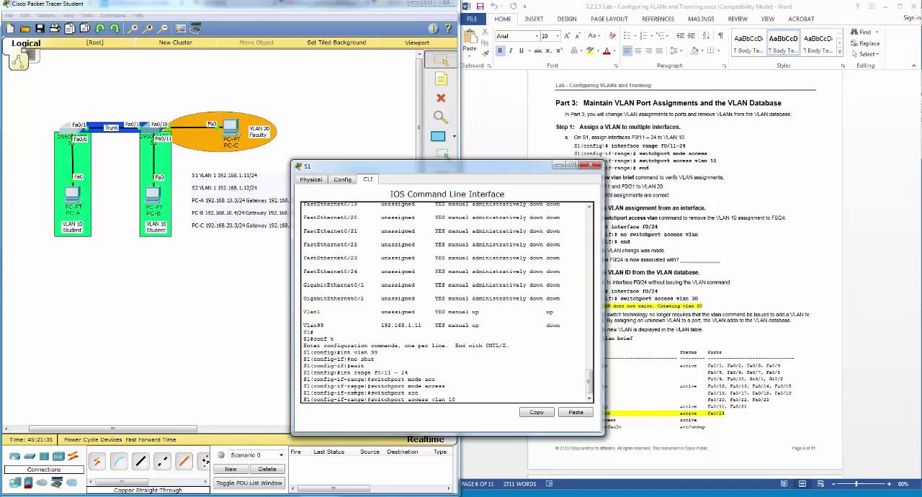
{"action": "type", "text": " 10"}
{"action": "key", "text": "Return"}
Step: End configuration mode on S1 and run show vlan brief to check the ports assigned to VLAN 10
{"action": "type", "text": "end"}
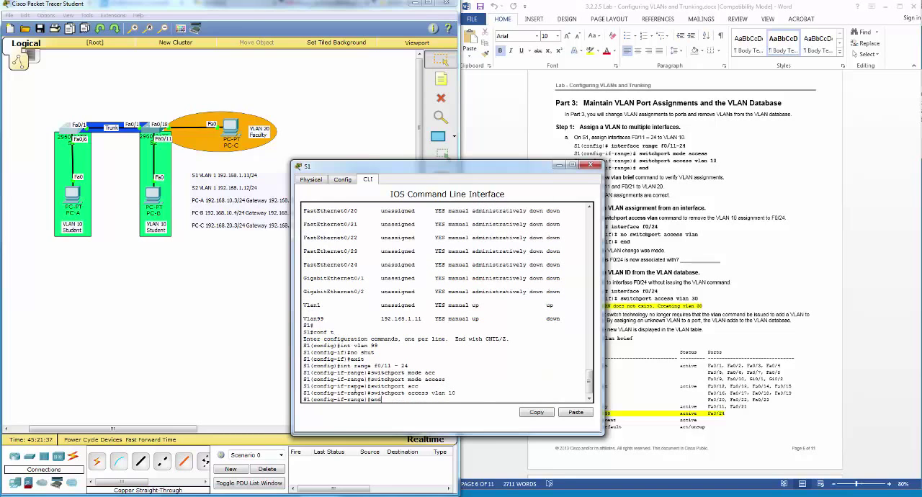
{"action": "key", "text": "Return"}
{"action": "type", "text": "show vl"}
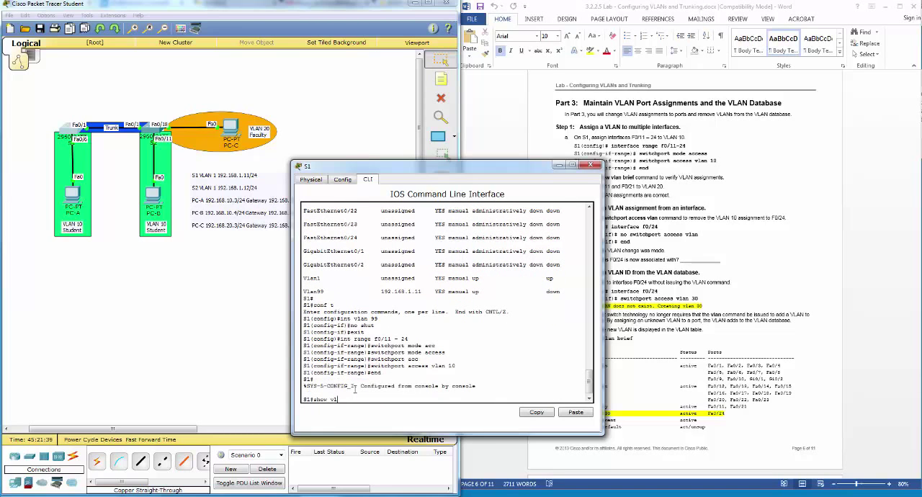
{"action": "type", "text": "an br"}
{"action": "key", "text": "Tab"}
{"action": "key", "text": "Return"}
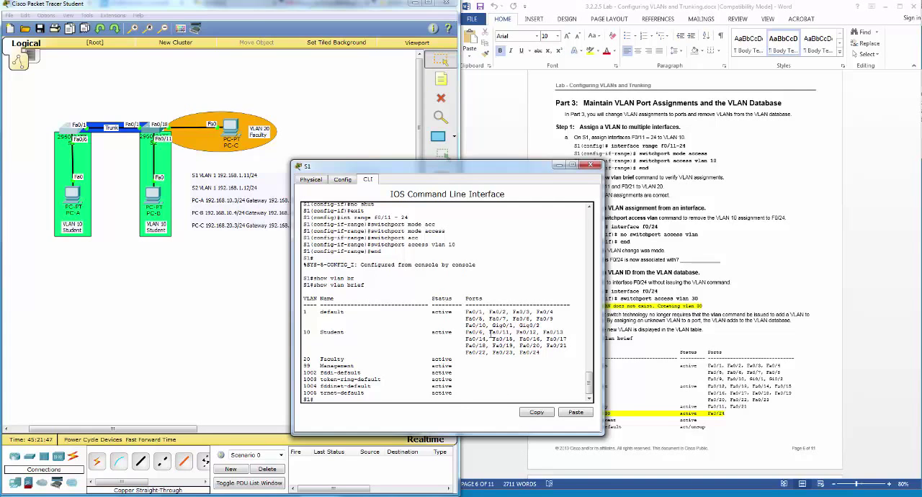
{"action": "left_click_drag", "start_coordinate": [490, 333], "coordinate": [550, 352]}
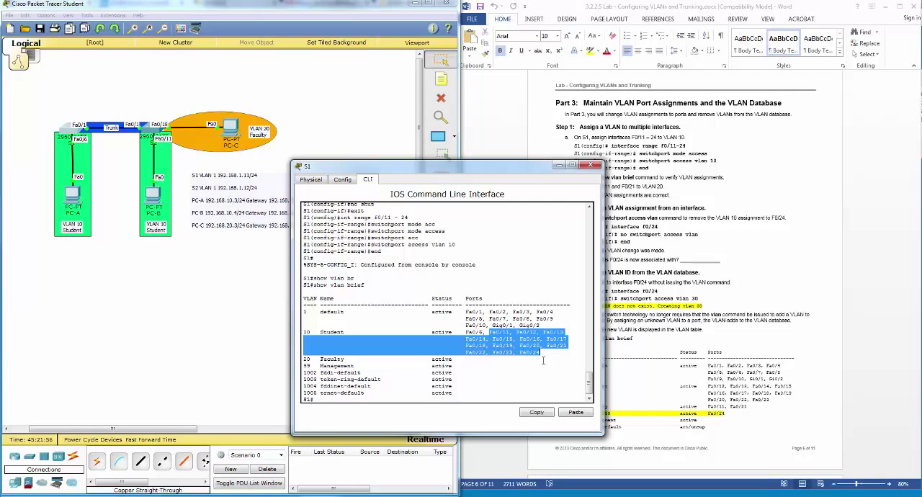
{"action": "left_click", "coordinate": [543, 180]}
Step: Check the reassignment instructions, enter global configuration mode on S1, and open interface f0/11 for configuration
{"action": "left_click_drag", "start_coordinate": [536, 168], "coordinate": [504, 146]}
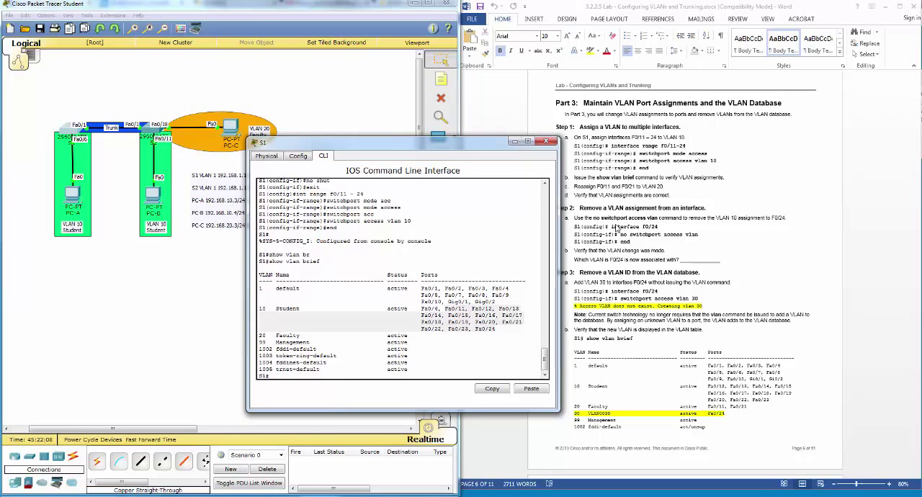
{"action": "left_click", "coordinate": [523, 323]}
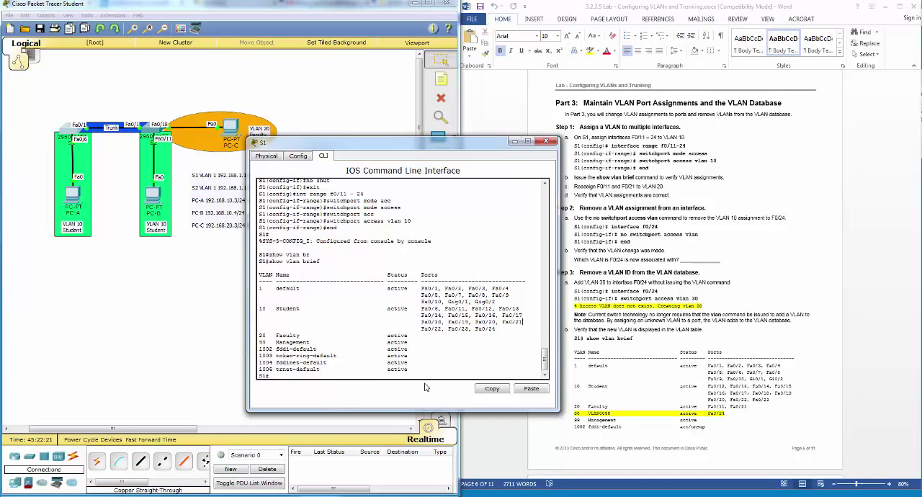
{"action": "type", "text": "conf t"}
{"action": "key", "text": "Return"}
{"action": "type", "text": "int"}
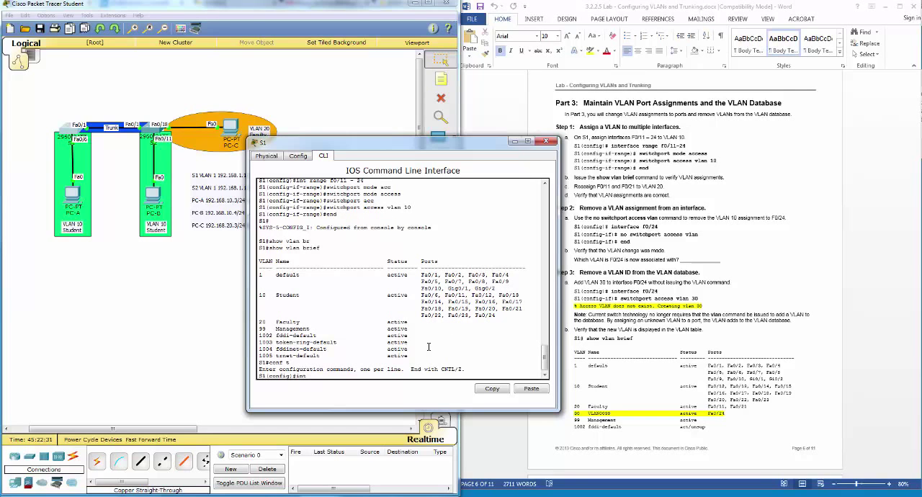
{"action": "type", "text": " f0/11"}
{"action": "key", "text": "Return"}
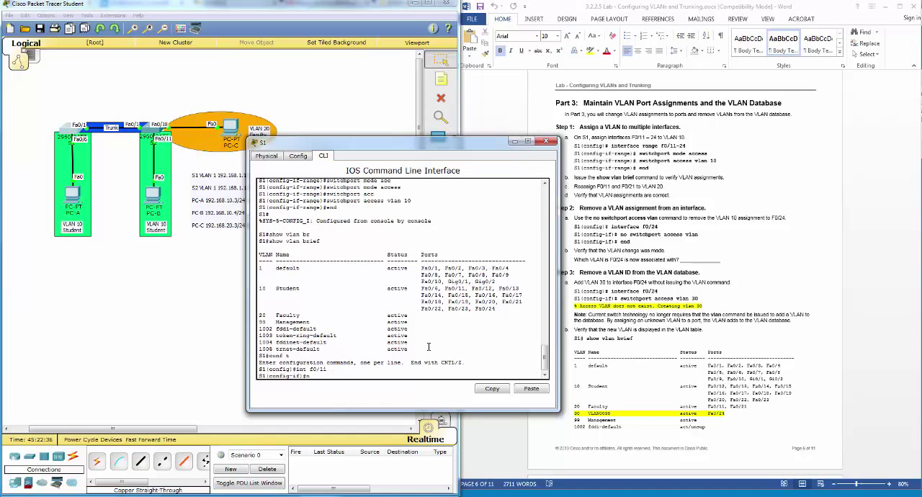
Step: Remove the VLAN 10 assignment from interface f0/11 on S1 with no switchport access vlan 10
{"action": "type", "text": "no switch"}
{"action": "key", "text": "Tab"}
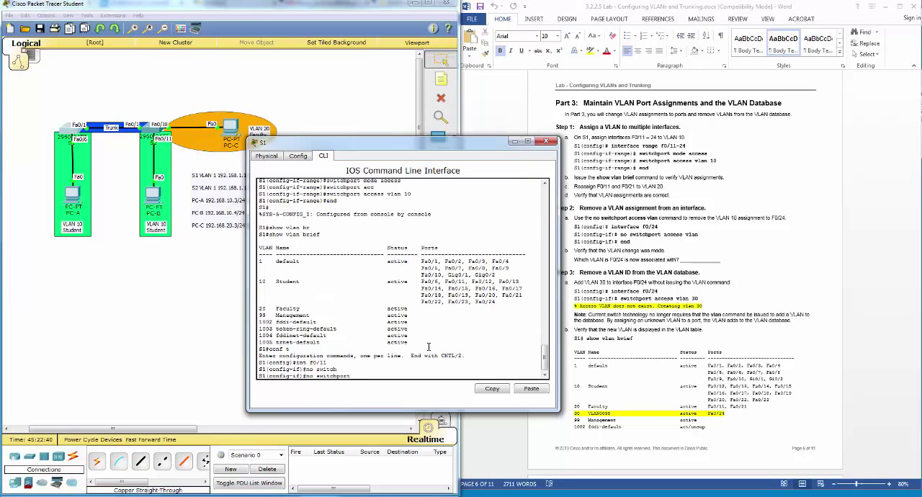
{"action": "type", "text": "acc"}
{"action": "key", "text": "Tab"}
{"action": "type", "text": "vla"}
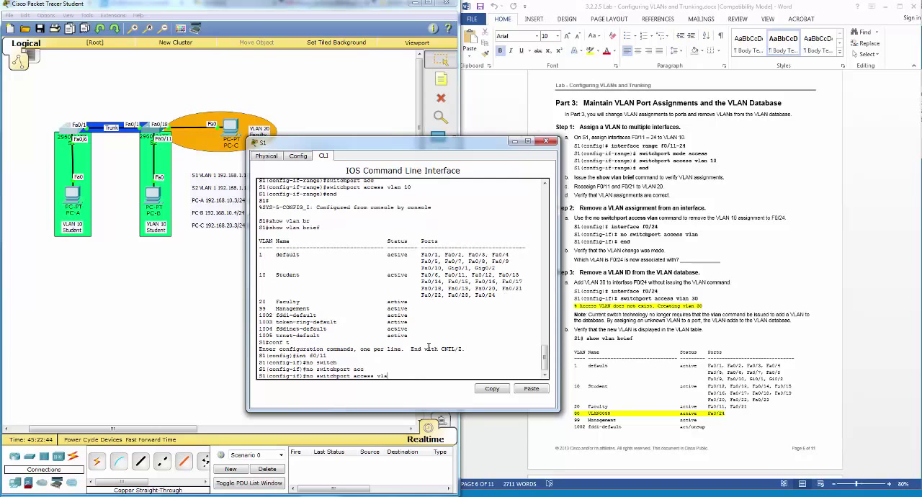
{"action": "type", "text": "n 10"}
{"action": "key", "text": "Return"}
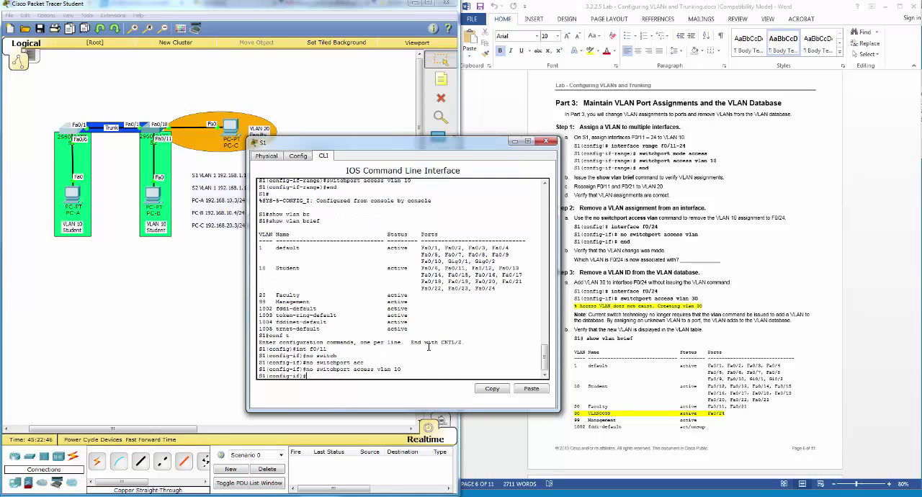
Step: Assign interface f0/11 on S1 to VLAN 20 with switchport access vlan 20
{"action": "key", "text": "Up"}
{"action": "key", "text": "BackSpace"}
{"action": "key", "text": "BackSpace"}
{"action": "key", "text": "BackSpace"}
{"action": "key", "text": "BackSpace"}
{"action": "key", "text": "BackSpace"}
{"action": "key", "text": "BackSpace"}
{"action": "key", "text": "Return"}
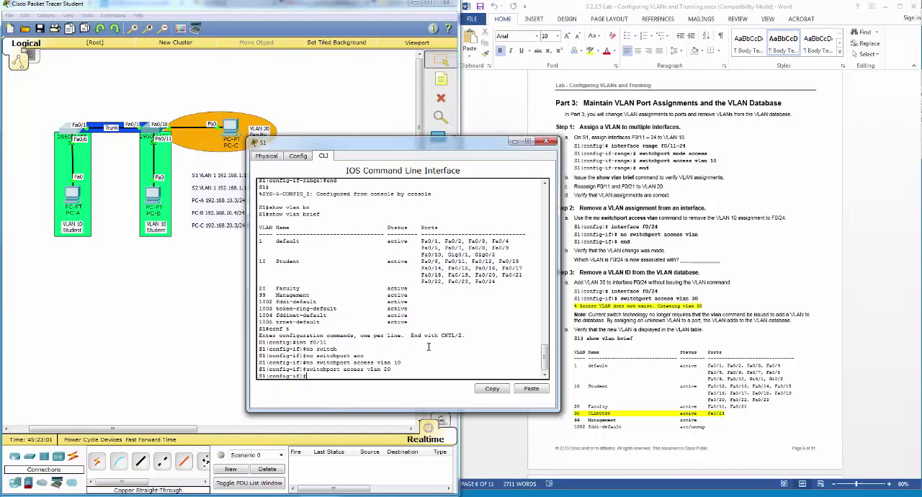
Step: Exit f0/11, enter interface f0/21 on S1, and remove its VLAN 10 assignment with no switchport access vlan 10
{"action": "type", "text": "exit"}
{"action": "key", "text": "Return"}
{"action": "type", "text": "int f0"}
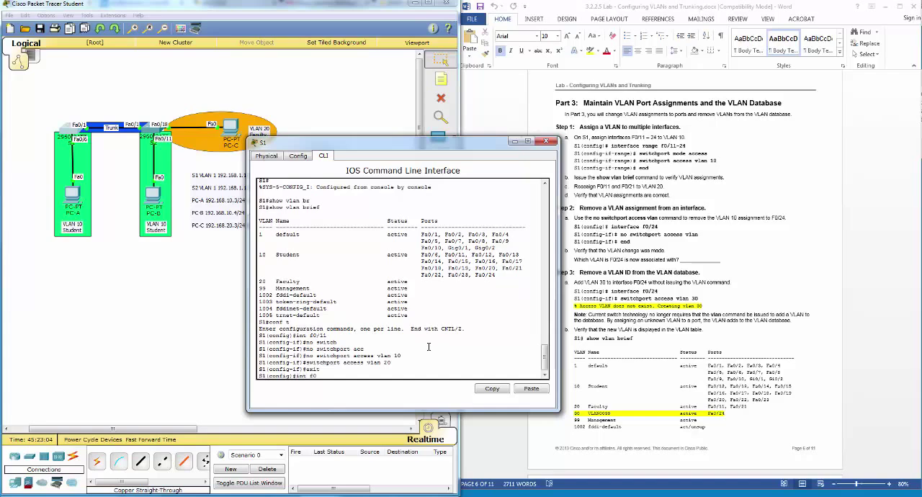
{"action": "type", "text": "/21"}
{"action": "key", "text": "Return"}
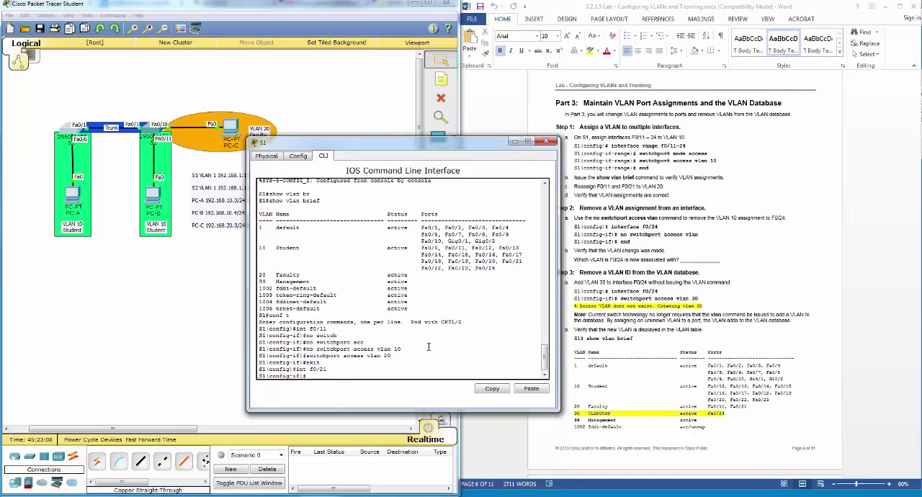
{"action": "type", "text": "no switchport access vlan 10"}
{"action": "key", "text": "Return"}
Step: Assign interface f0/21 on S1 to VLAN 20 with switchport access vlan 20
{"action": "key", "text": "Up"}
{"action": "key", "text": "Up"}
{"action": "key", "text": "Up"}
{"action": "key", "text": "Up"}
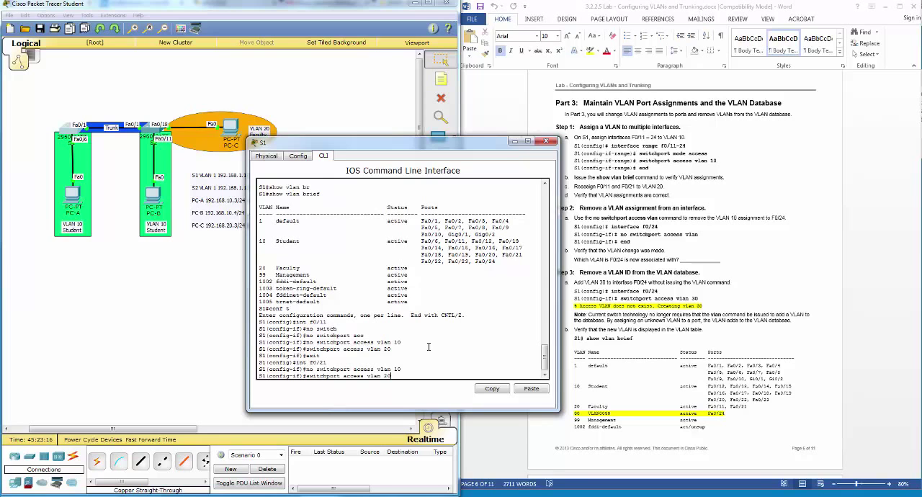
{"action": "key", "text": "Return"}
Step: End configuration mode on S1 and run show vlan brief to check the ports listed under VLAN 20
{"action": "type", "text": "e"}
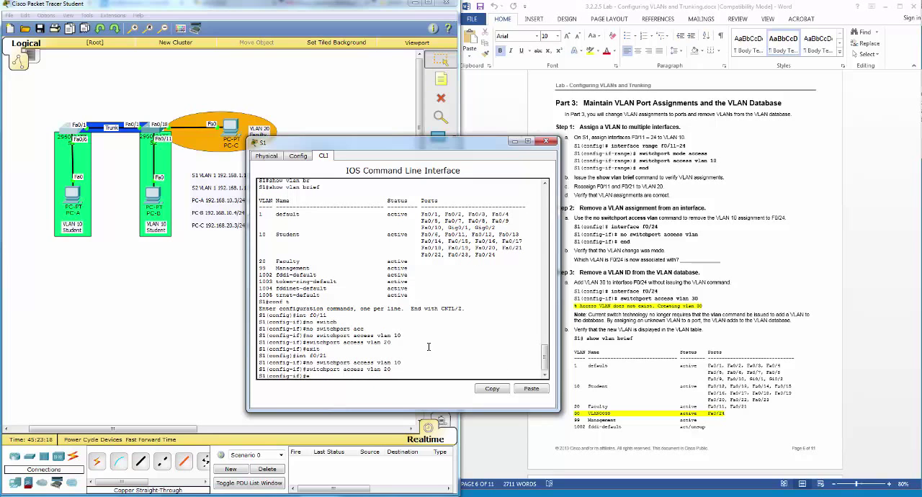
{"action": "type", "text": "nd"}
{"action": "key", "text": "Return"}
{"action": "type", "text": "show vlan"}
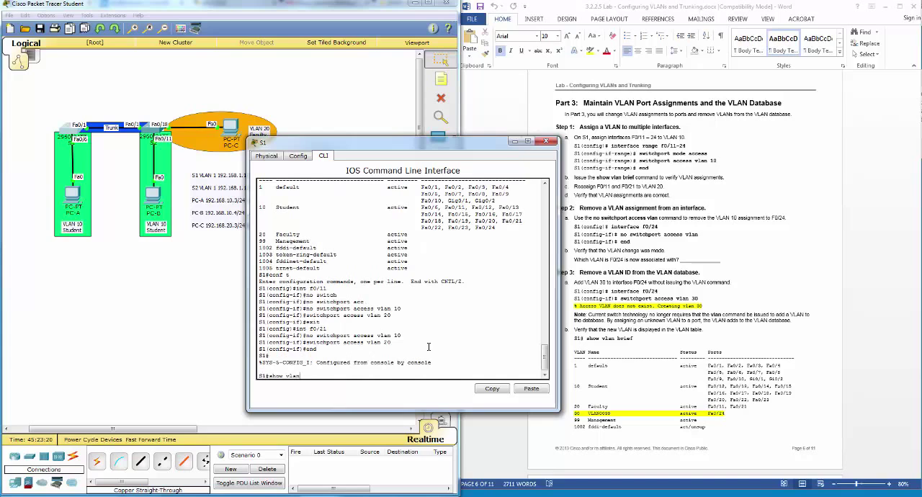
{"action": "type", "text": " br"}
{"action": "key", "text": "Tab"}
{"action": "key", "text": "Return"}
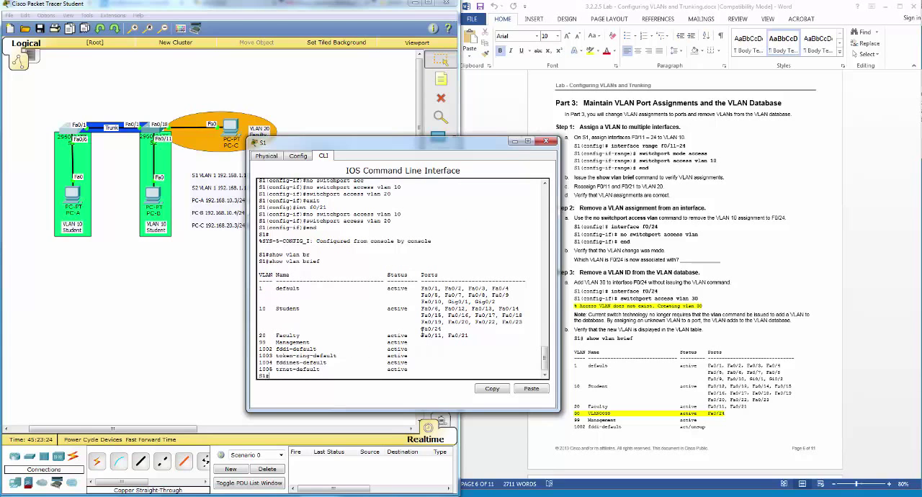
{"action": "left_click_drag", "start_coordinate": [419, 335], "coordinate": [473, 336]}
Step: Following Step 2 of the lab, configure interface f0/24 on S1 with no switchport access vlan 10 to remove its VLAN assignment
{"action": "left_click", "coordinate": [684, 229]}
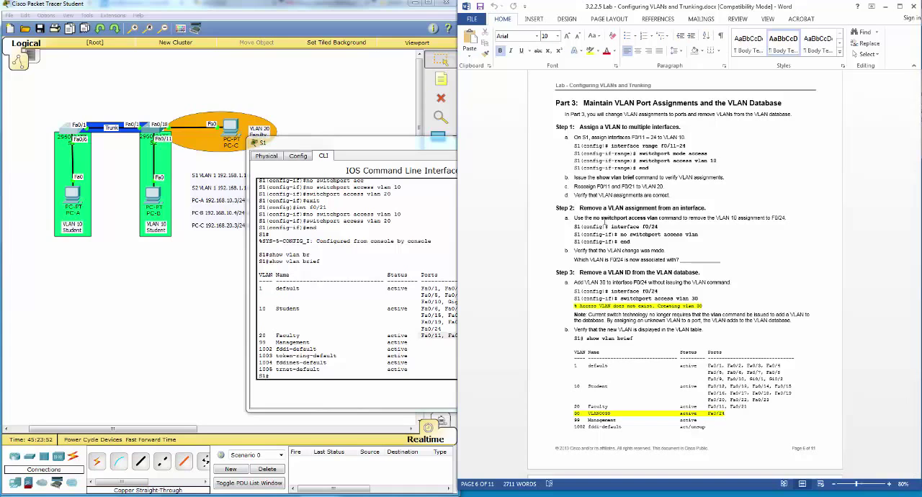
{"action": "left_click", "coordinate": [334, 377]}
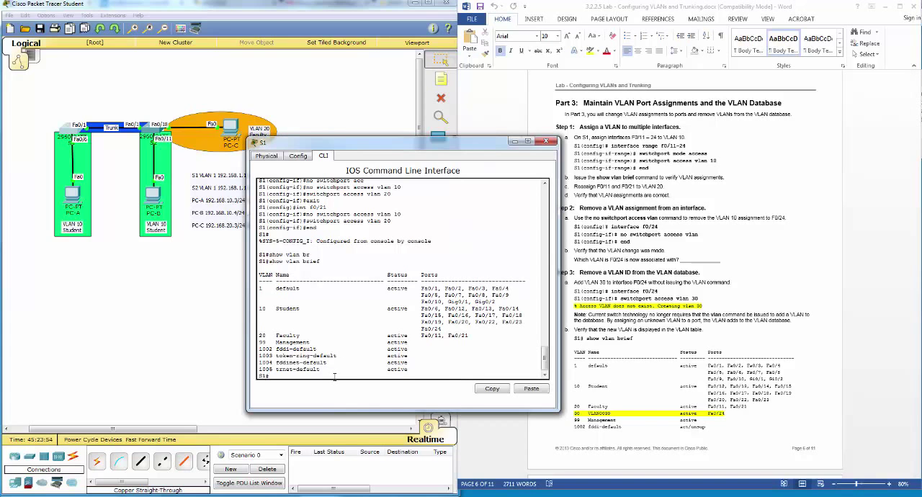
{"action": "type", "text": "conf t"}
{"action": "key", "text": "Return"}
{"action": "type", "text": "int f0"}
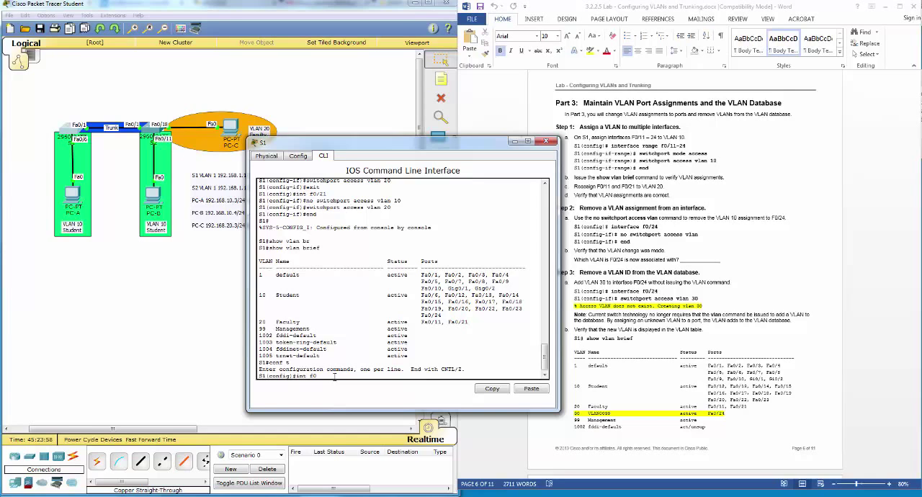
{"action": "type", "text": "/24"}
{"action": "key", "text": "Return"}
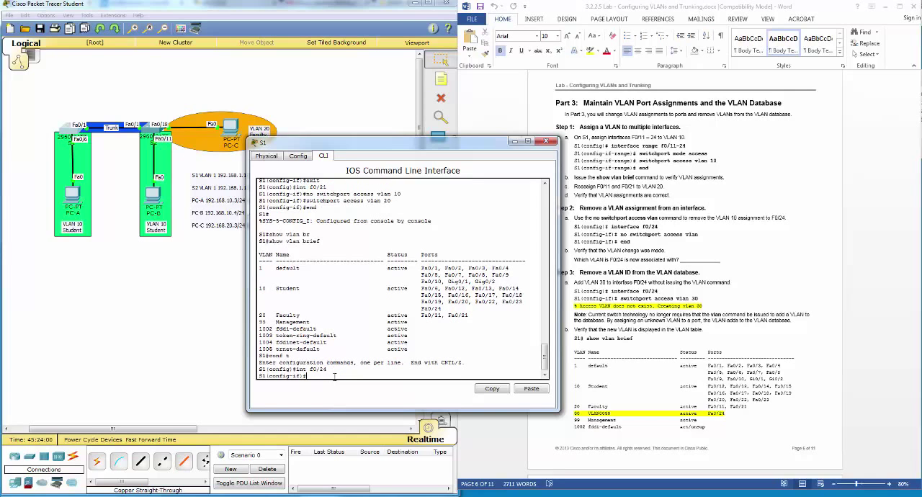
{"action": "type", "text": "no switchport acc"}
{"action": "key", "text": "Tab"}
{"action": "type", "text": "v"}
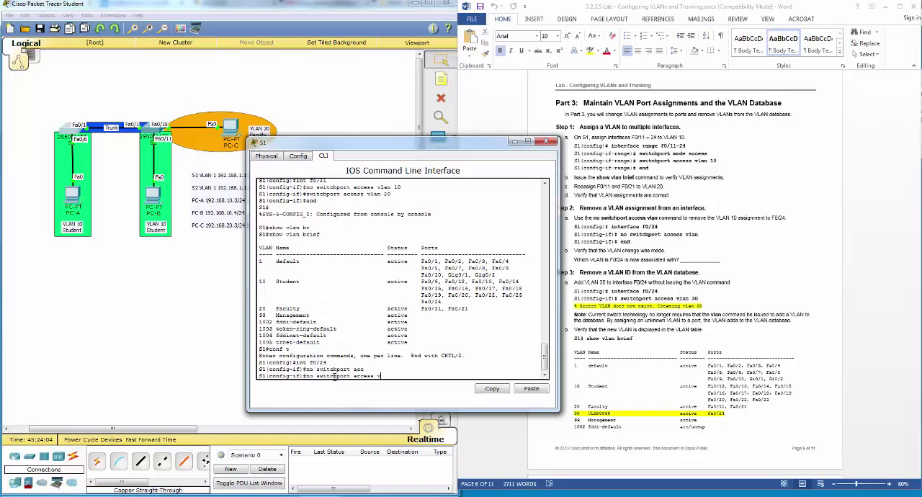
{"action": "type", "text": "lan 10"}
{"action": "key", "text": "Return"}
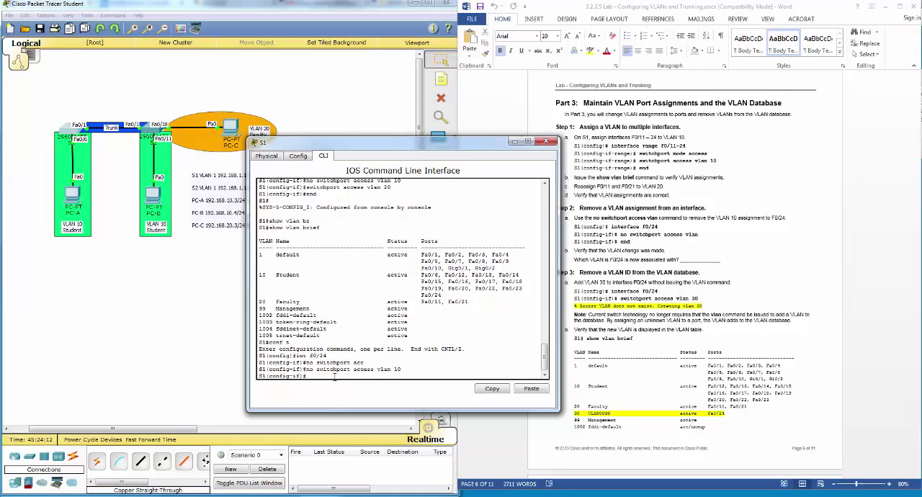
Step: End configuration mode, run show vlan brief to check the VLAN of f0/24, and close the S1 window
{"action": "type", "text": "end"}
{"action": "key", "text": "Return"}
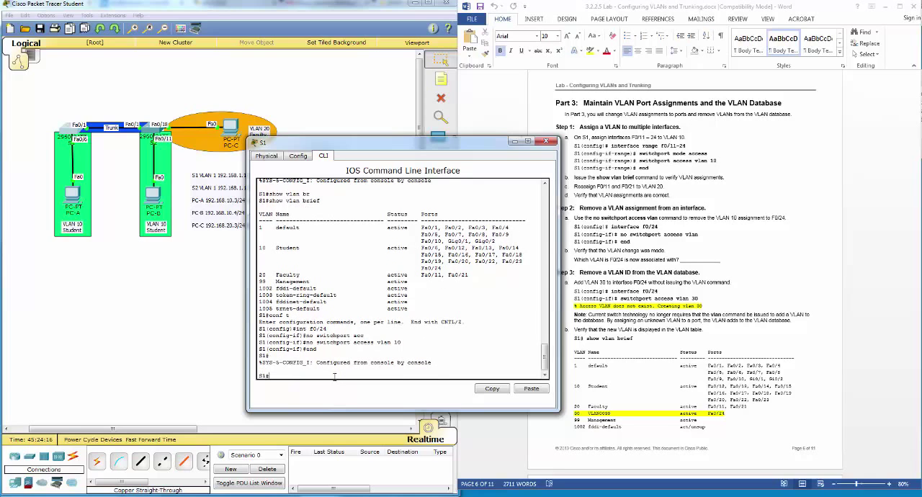
{"action": "type", "text": "show vlan br"}
{"action": "key", "text": "Tab"}
{"action": "key", "text": "Return"}
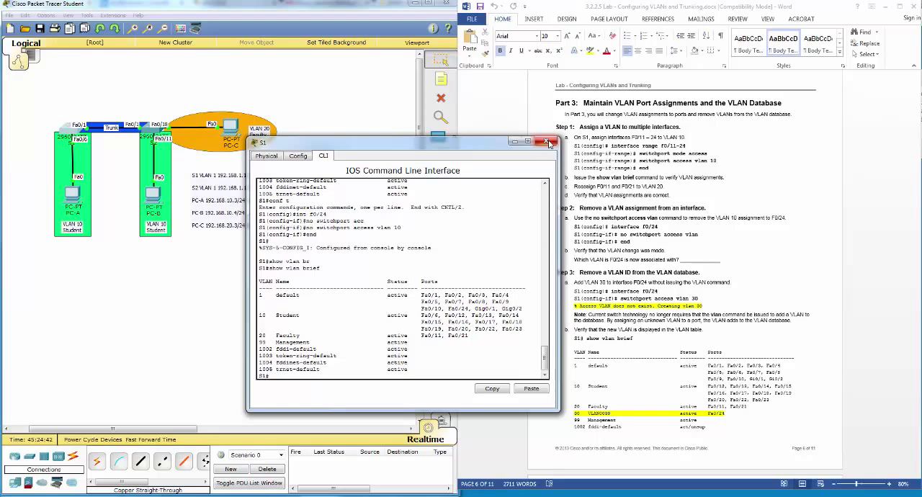
{"action": "left_click", "coordinate": [550, 142]}
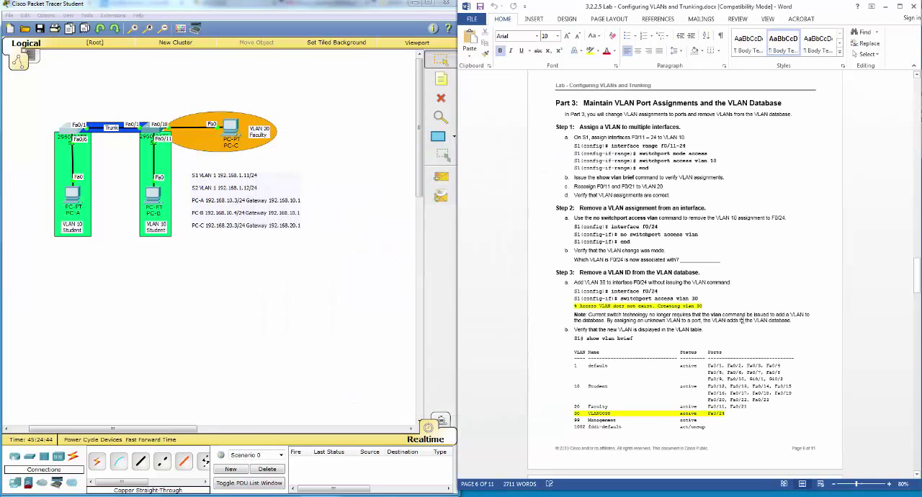
Step: Read Step 3 of the lab, reopen the S1 command line, and enter configuration for interface f0/24
{"action": "scroll", "coordinate": [740, 325], "scroll_direction": "down", "scroll_amount": 1}
{"action": "scroll", "coordinate": [740, 324], "scroll_direction": "down", "scroll_amount": 2}
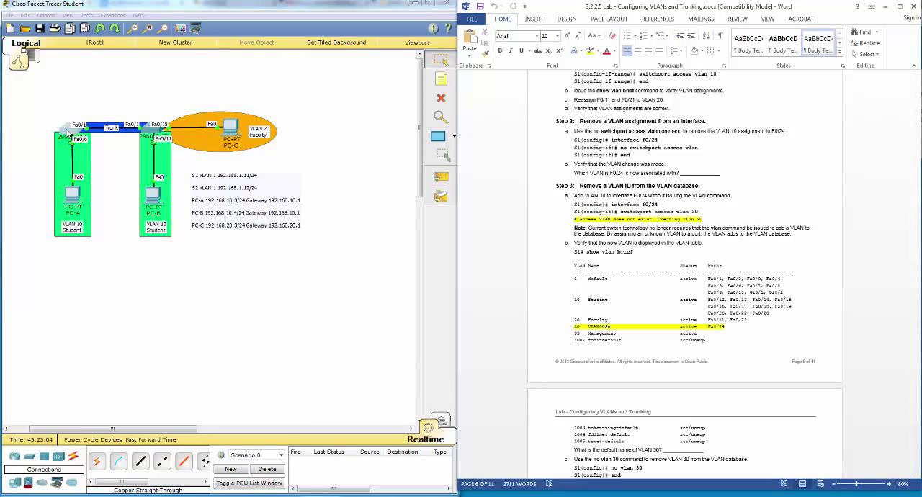
{"action": "left_click", "coordinate": [68, 133]}
{"action": "left_click_drag", "start_coordinate": [357, 139], "coordinate": [264, 175]}
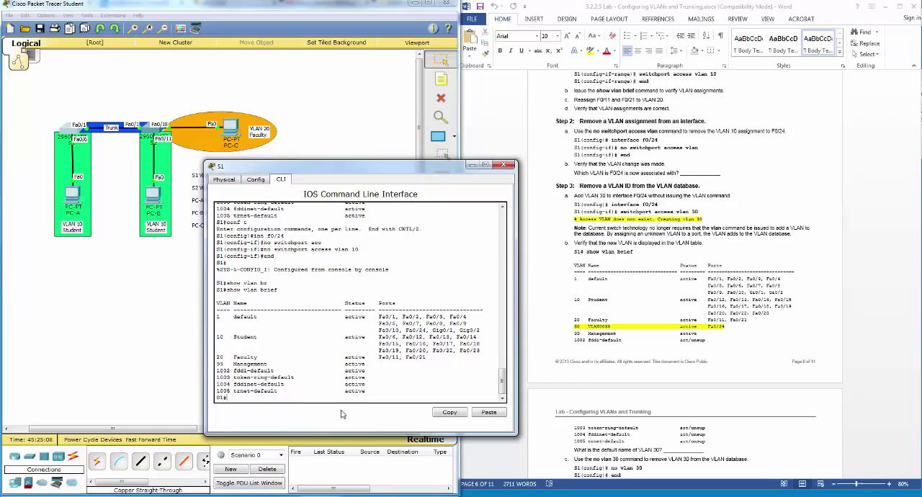
{"action": "type", "text": "conf t"}
{"action": "key", "text": "Return"}
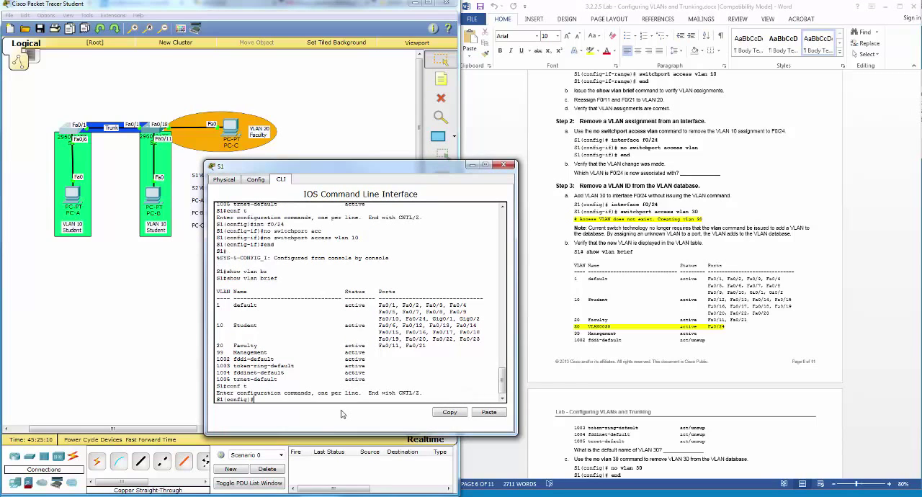
{"action": "type", "text": "int f0/24"}
{"action": "key", "text": "Return"}
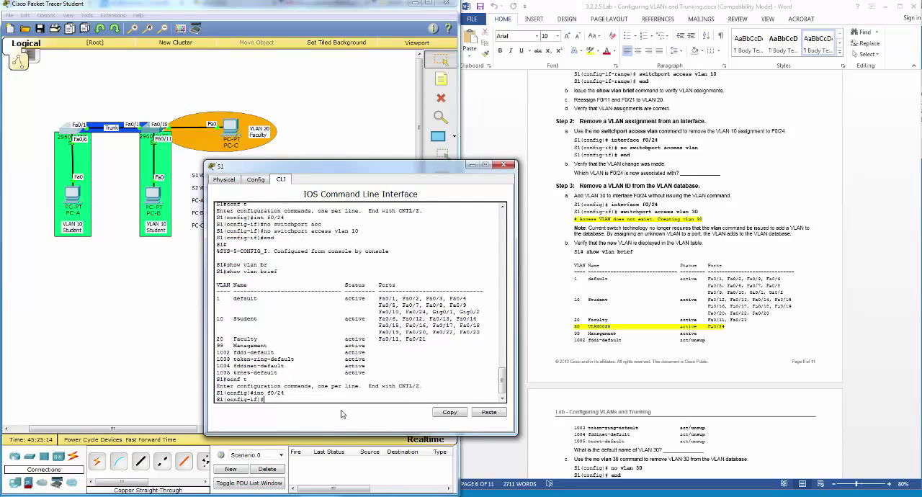
Step: Assign interface f0/24 on S1 to VLAN 30 with switchport access vlan 30
{"action": "type", "text": "switchport acc"}
{"action": "key", "text": "Tab"}
{"action": "type", "text": "v"}
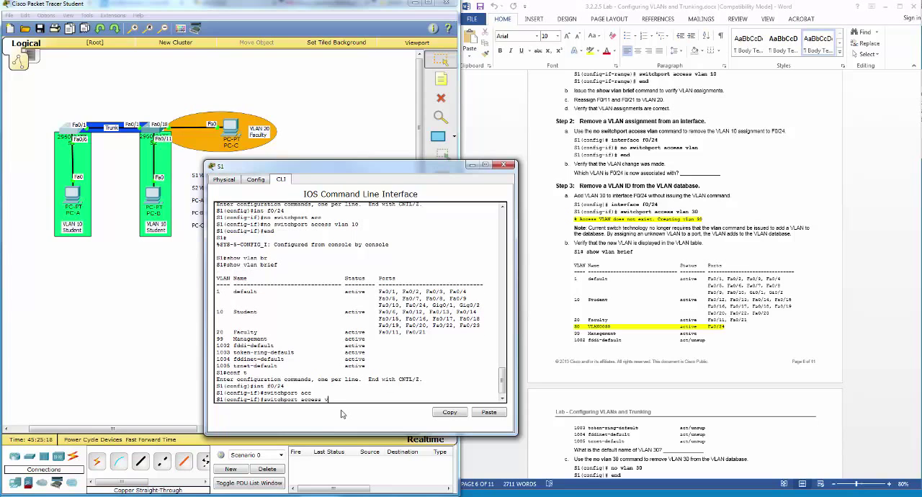
{"action": "type", "text": "lan"}
{"action": "key", "text": "BackSpace"}
{"action": "key", "text": "Return"}
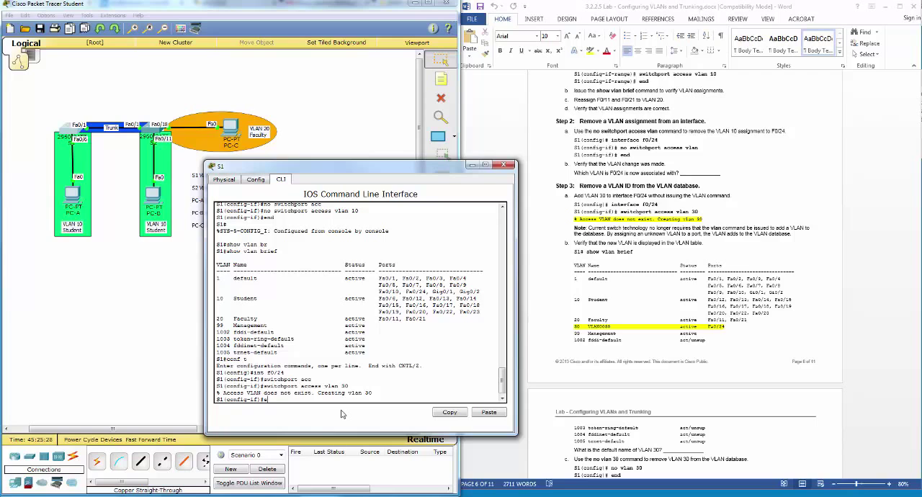
Step: End configuration mode on S1 and run show vlan brief to check the VLAN 30 entry and its port
{"action": "type", "text": "nd"}
{"action": "key", "text": "Return"}
{"action": "type", "text": "show vlan b"}
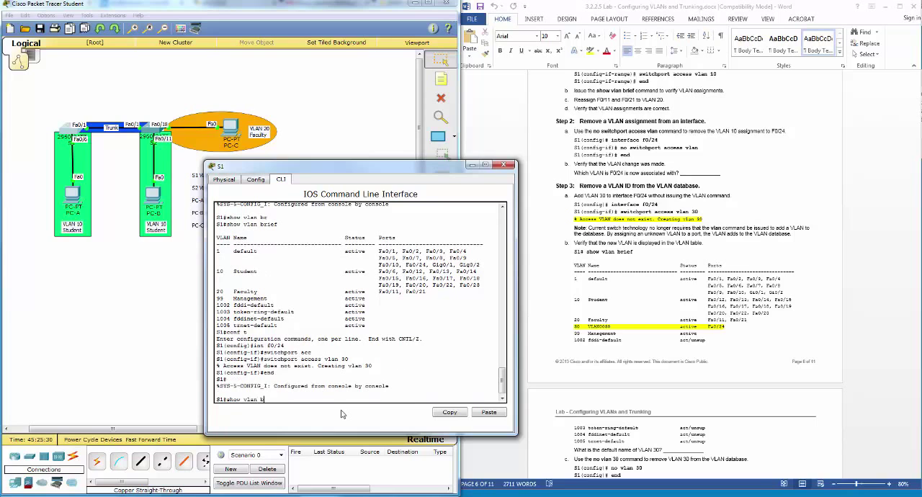
{"action": "type", "text": "r"}
{"action": "key", "text": "Tab"}
{"action": "key", "text": "Return"}
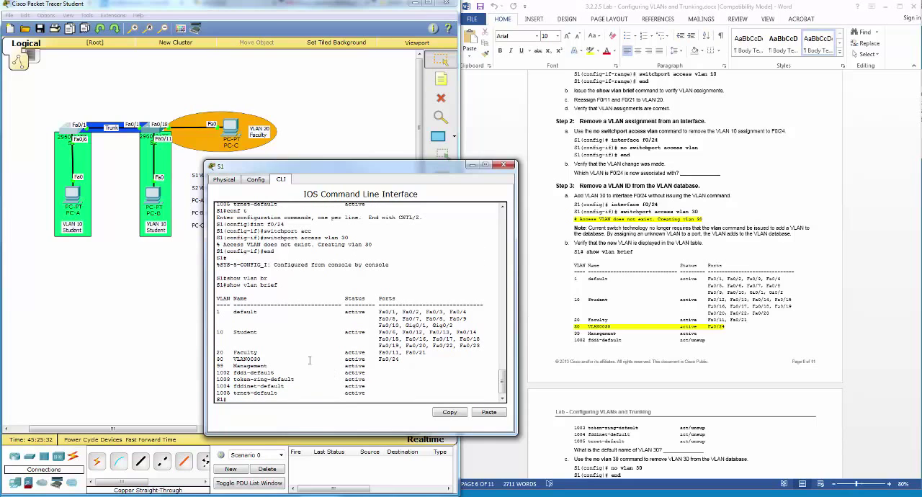
{"action": "left_click_drag", "start_coordinate": [216, 358], "coordinate": [404, 362]}
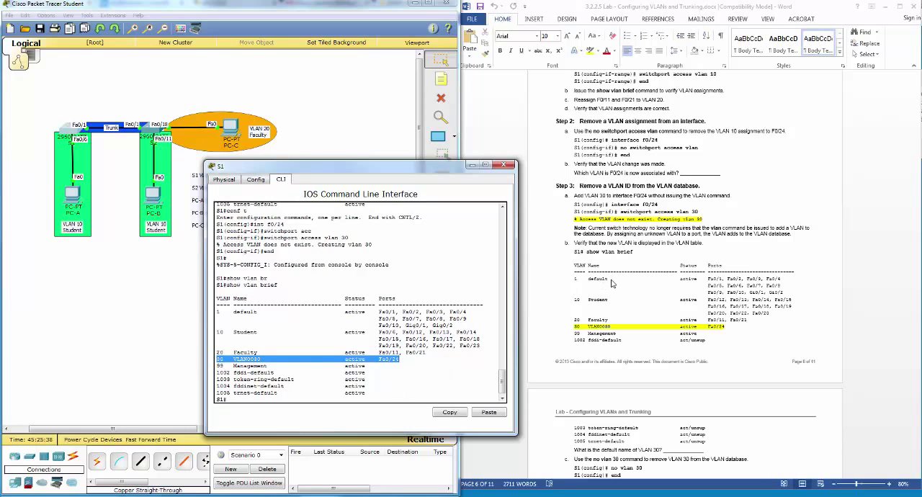
Step: Following Step 3c of the lab, delete VLAN 30 from the S1 VLAN database with no vlan 30 in global configuration mode
{"action": "left_click", "coordinate": [646, 264]}
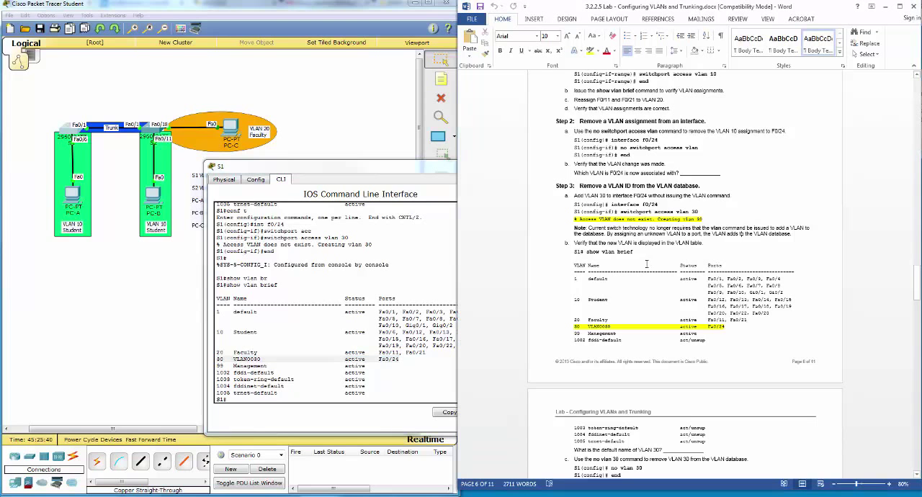
{"action": "scroll", "coordinate": [646, 264], "scroll_direction": "down", "scroll_amount": 5}
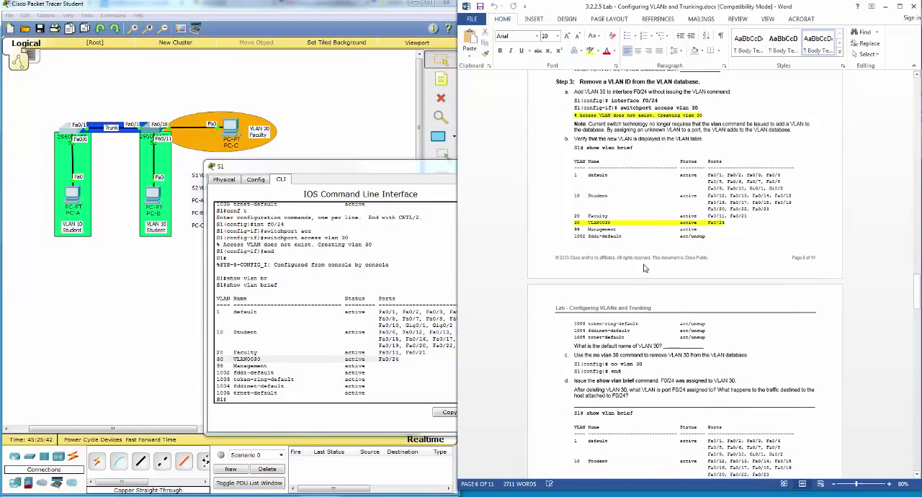
{"action": "scroll", "coordinate": [643, 268], "scroll_direction": "down", "scroll_amount": 2}
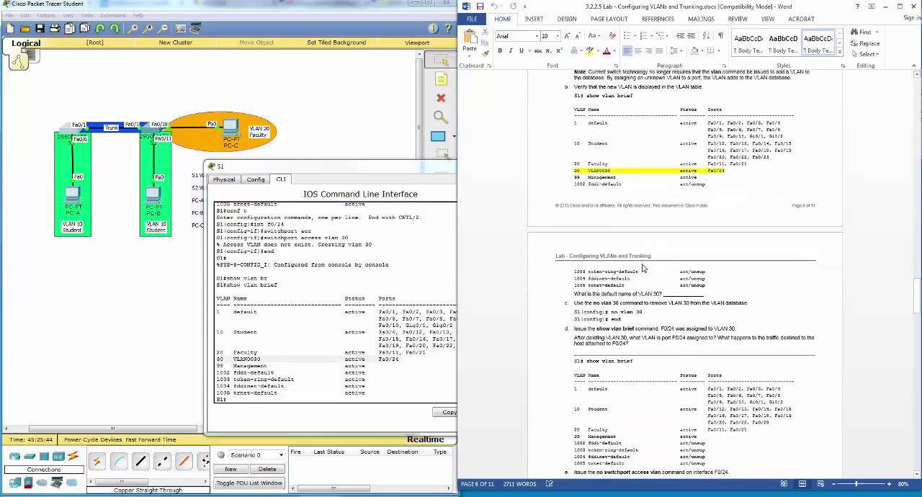
{"action": "scroll", "coordinate": [640, 264], "scroll_direction": "down", "scroll_amount": 2}
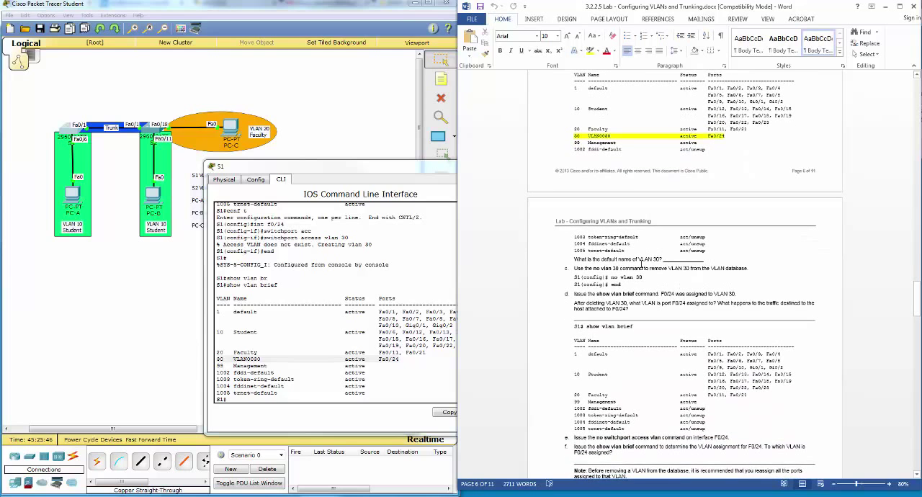
{"action": "scroll", "coordinate": [640, 263], "scroll_direction": "down", "scroll_amount": 1}
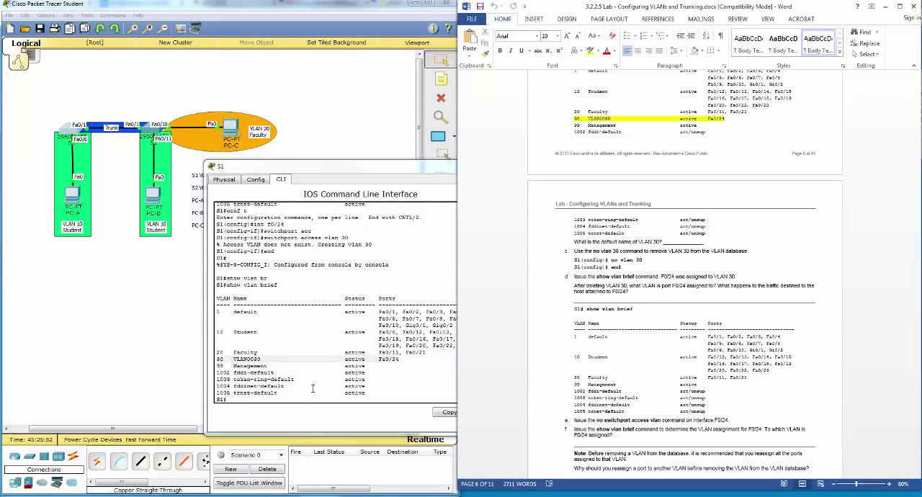
{"action": "scroll", "coordinate": [324, 325], "scroll_direction": "down", "scroll_amount": 1}
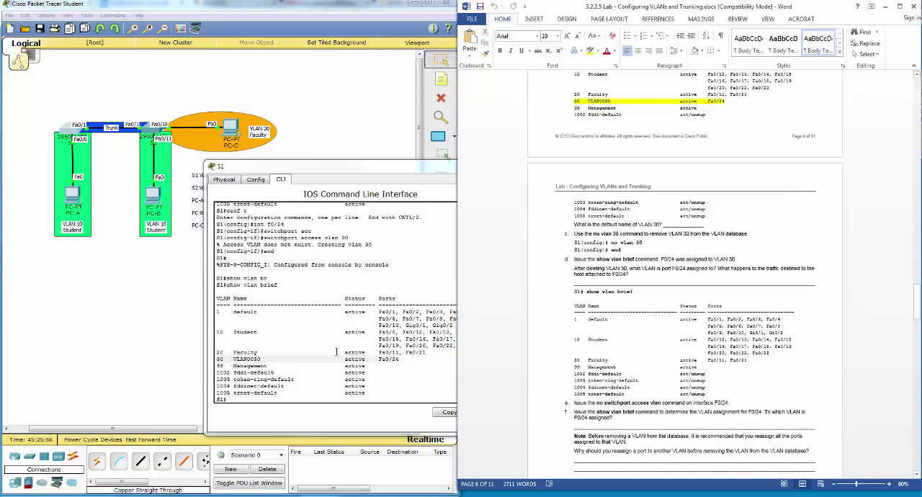
{"action": "left_click", "coordinate": [340, 389]}
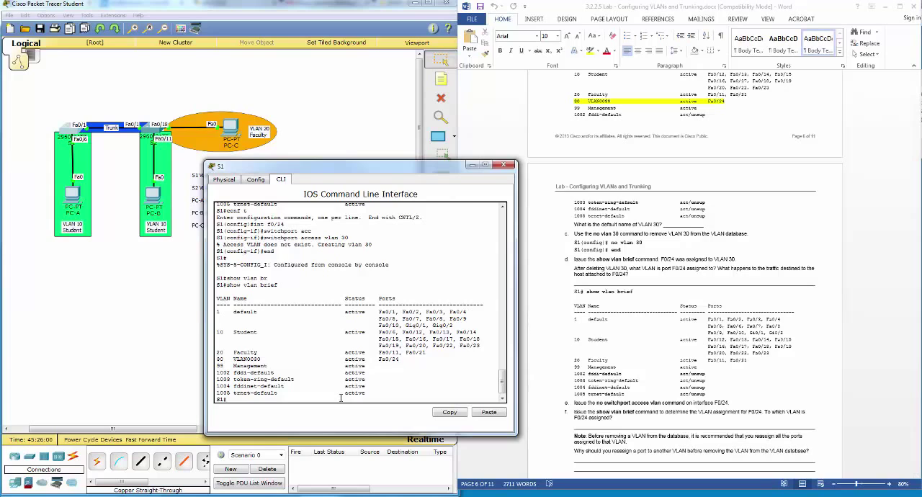
{"action": "type", "text": "conf t"}
{"action": "key", "text": "Return"}
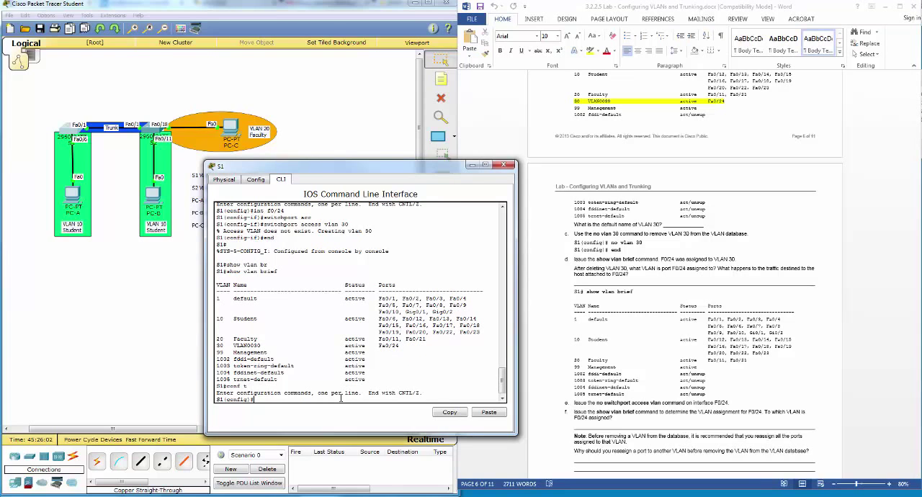
{"action": "type", "text": "no vlan 30"}
{"action": "key", "text": "Return"}
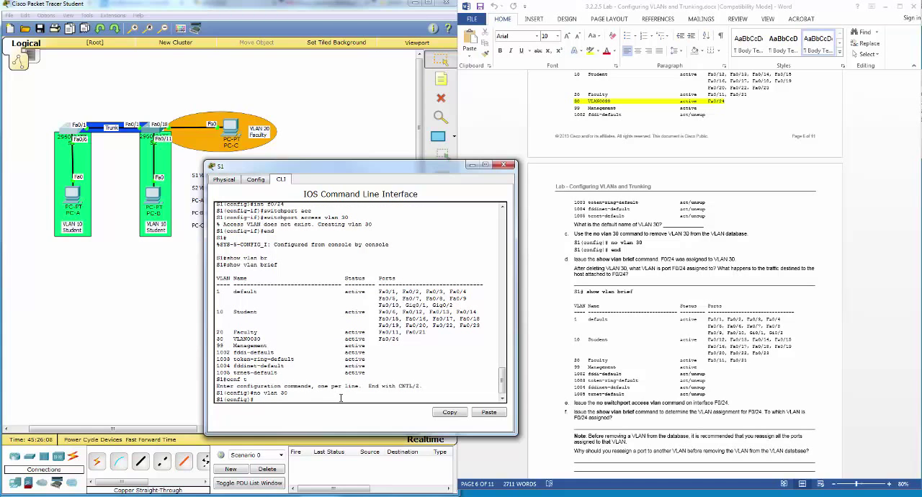
Step: End configuration mode on S1 and run show vlan brief to look for port f0/24 in the port lists
{"action": "type", "text": "end"}
{"action": "key", "text": "Return"}
{"action": "type", "text": "show vlan brief"}
{"action": "key", "text": "Return"}
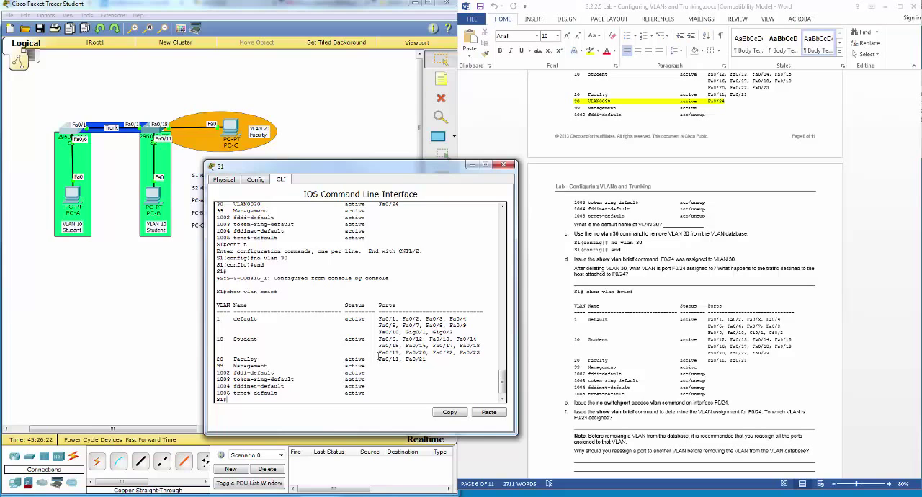
{"action": "left_click_drag", "start_coordinate": [428, 358], "coordinate": [379, 318]}
{"action": "left_click", "coordinate": [434, 370]}
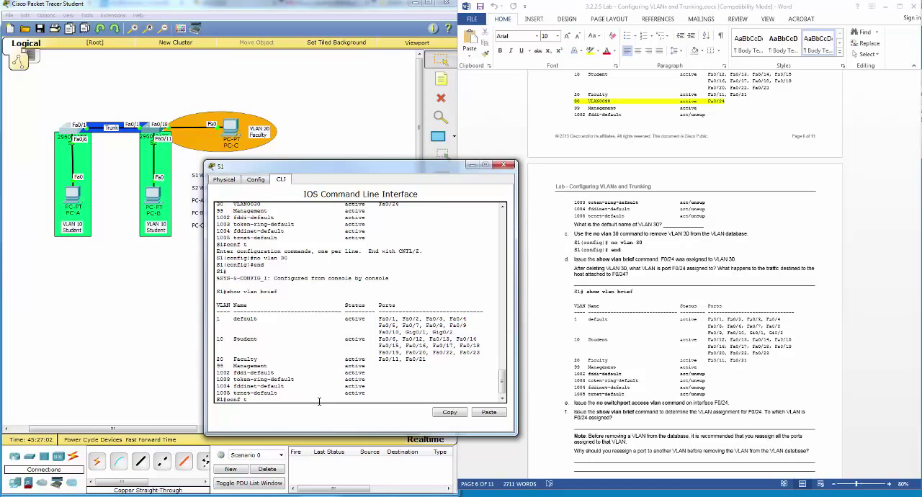
Step: Remove the VLAN 30 access assignment from interface f0/24 on S1 with no switchport access vlan 30
{"action": "key", "text": "Return"}
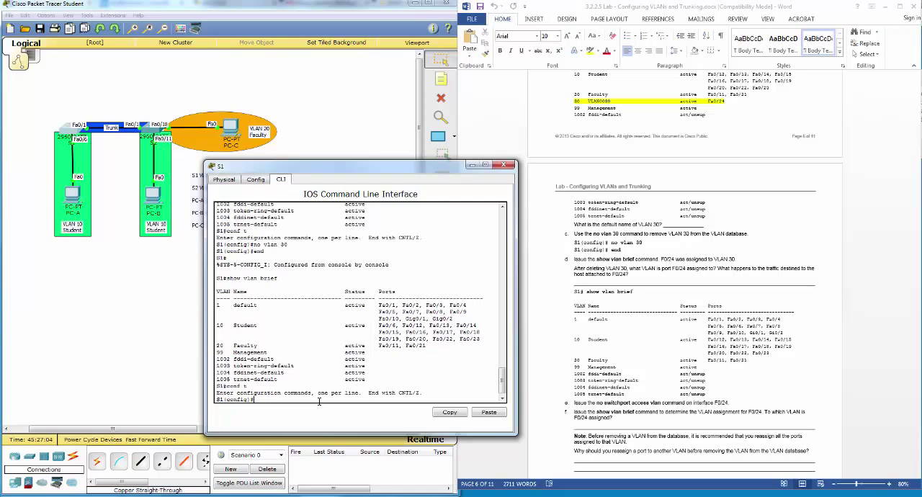
{"action": "type", "text": "int f0/24"}
{"action": "key", "text": "Return"}
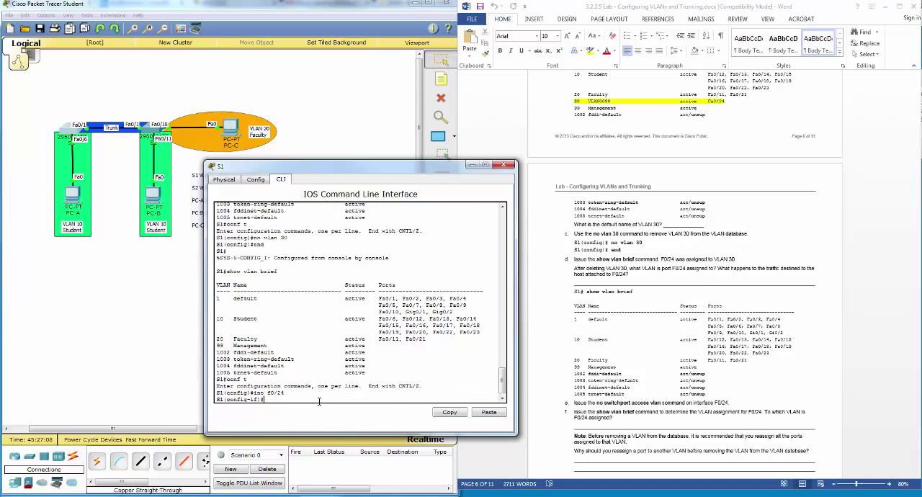
{"action": "type", "text": "no switchport acc"}
{"action": "key", "text": "Tab"}
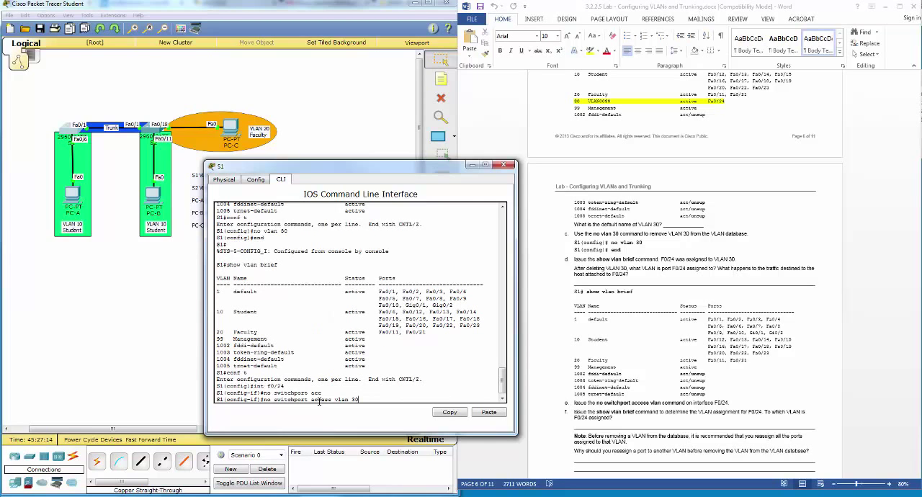
{"action": "type", "text": "vlan 30"}
{"action": "key", "text": "Return"}
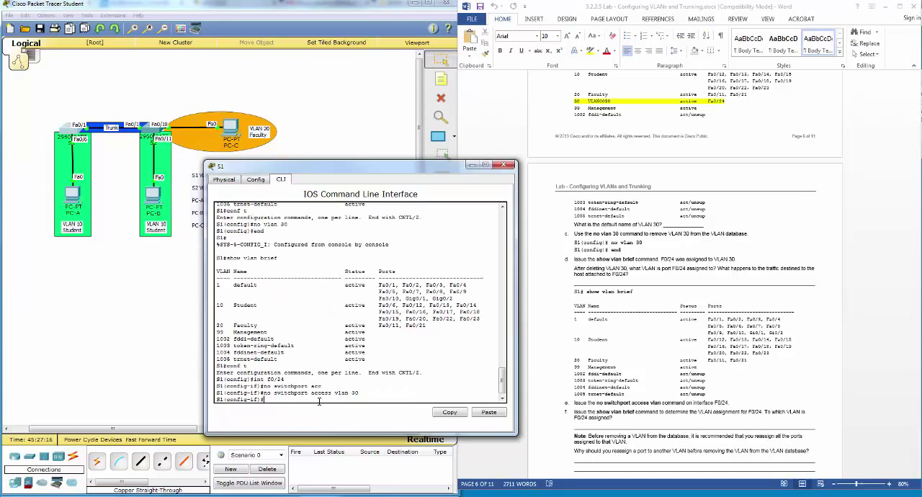
Step: End configuration mode on S1 and run show vlan brief to check which VLAN port f0/24 is assigned to
{"action": "type", "text": "end"}
{"action": "key", "text": "Return"}
{"action": "type", "text": "sh"}
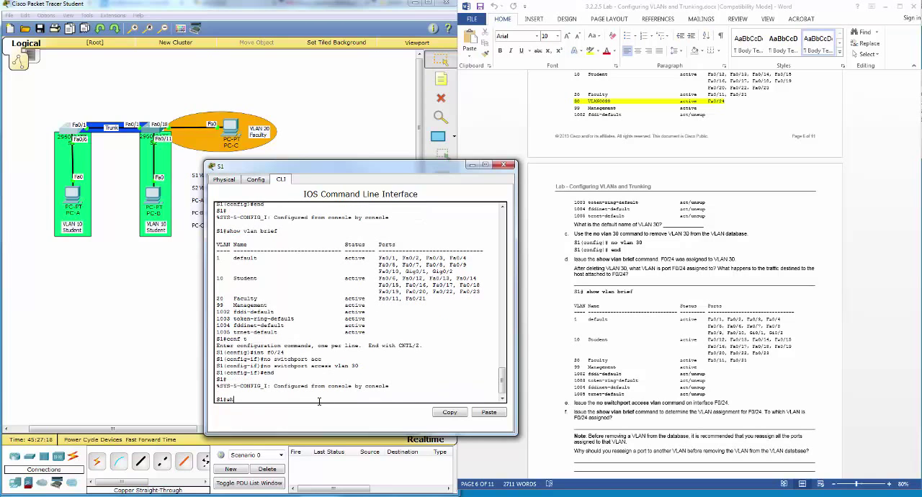
{"action": "type", "text": "ow vkla"}
{"action": "key", "text": "BackSpace"}
{"action": "type", "text": "lan br"}
{"action": "key", "text": "Tab"}
{"action": "key", "text": "Return"}
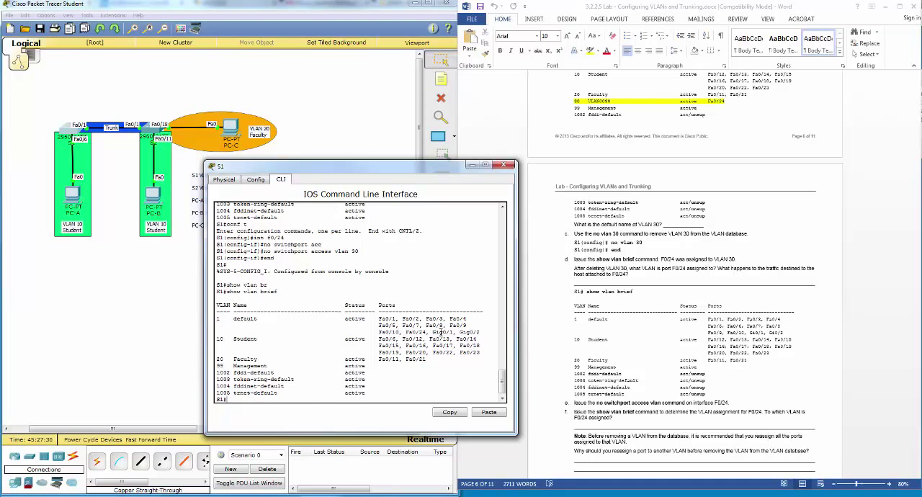
{"action": "left_click_drag", "start_coordinate": [405, 333], "coordinate": [425, 332]}
Step: Go to Part 4, Step 1a of the lab document and enter configuration mode for interface f0/1 on S1
{"action": "left_click", "coordinate": [653, 370]}
{"action": "scroll", "coordinate": [652, 370], "scroll_direction": "down", "scroll_amount": 1}
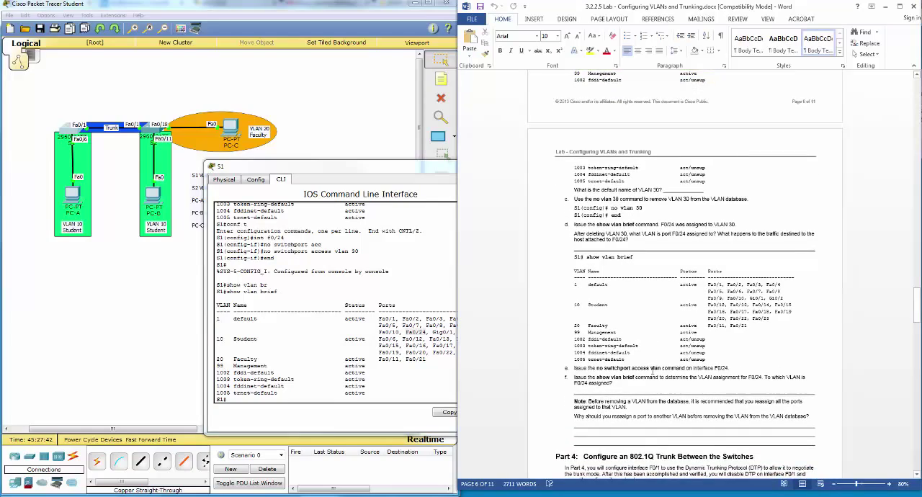
{"action": "scroll", "coordinate": [652, 370], "scroll_direction": "down", "scroll_amount": 6}
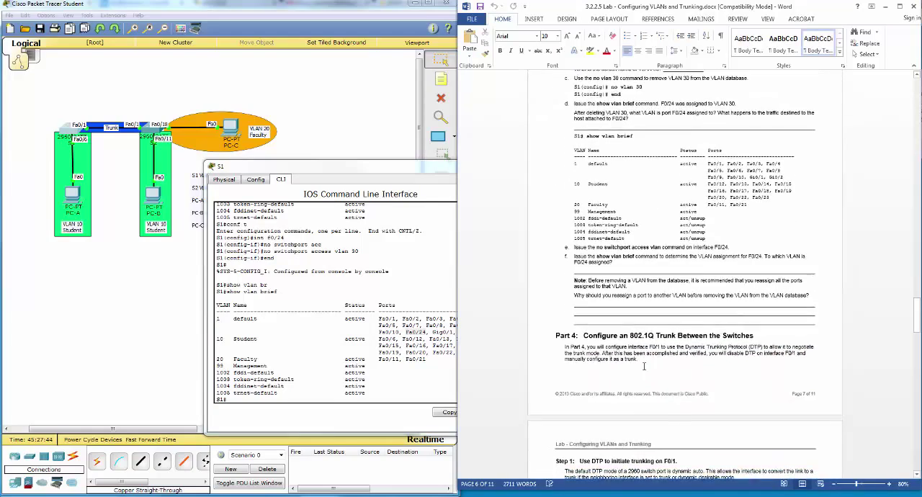
{"action": "scroll", "coordinate": [644, 365], "scroll_direction": "down", "scroll_amount": 10}
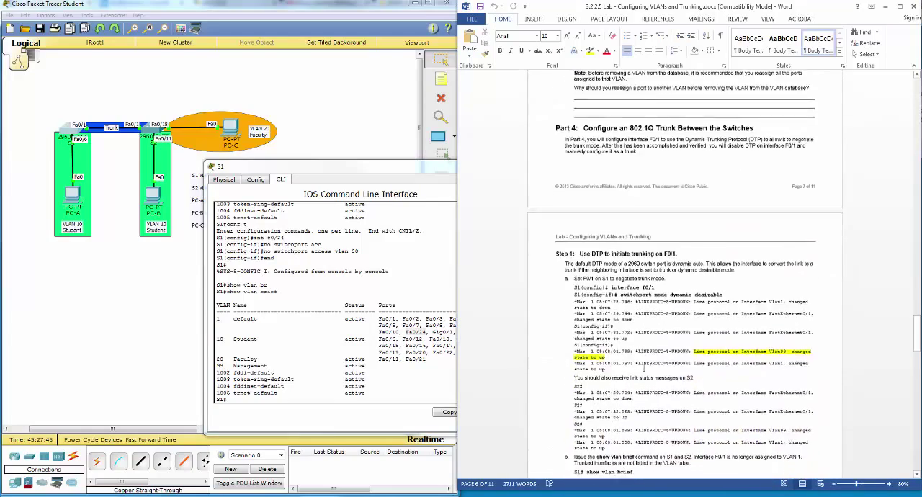
{"action": "scroll", "coordinate": [644, 367], "scroll_direction": "down", "scroll_amount": 2}
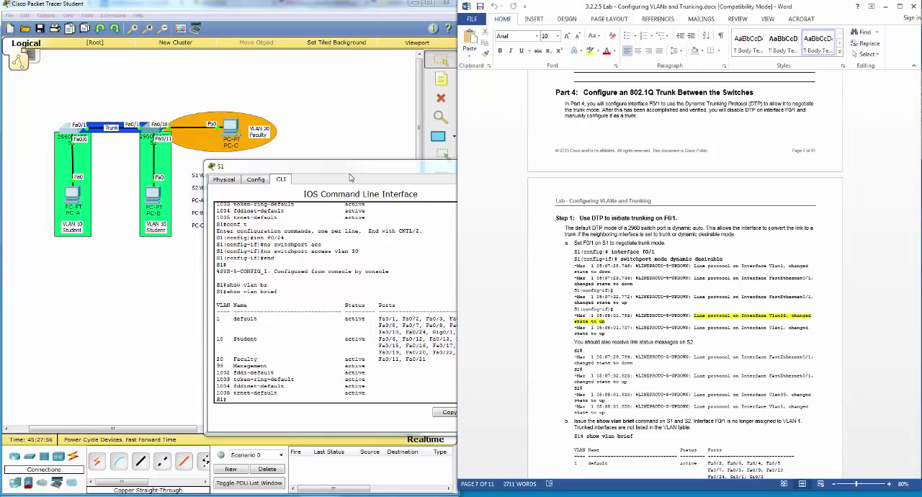
{"action": "left_click", "coordinate": [328, 339]}
{"action": "left_click", "coordinate": [311, 397]}
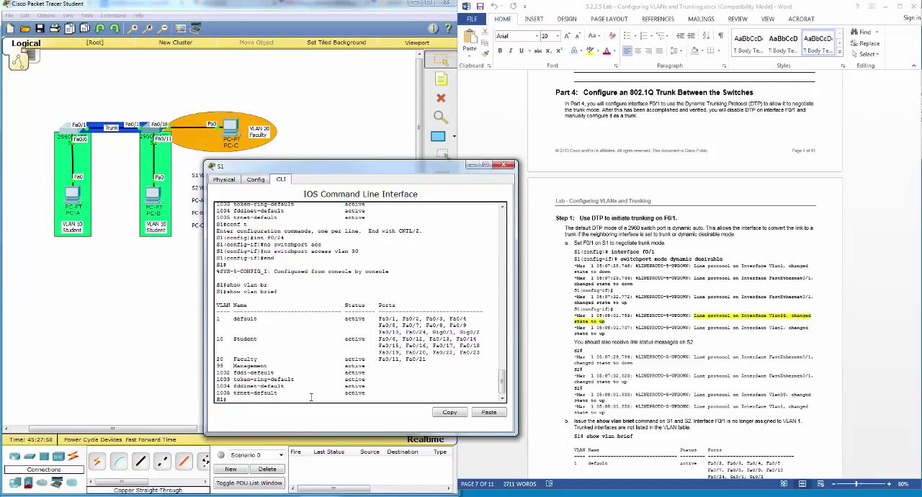
{"action": "type", "text": "conf t"}
{"action": "key", "text": "Return"}
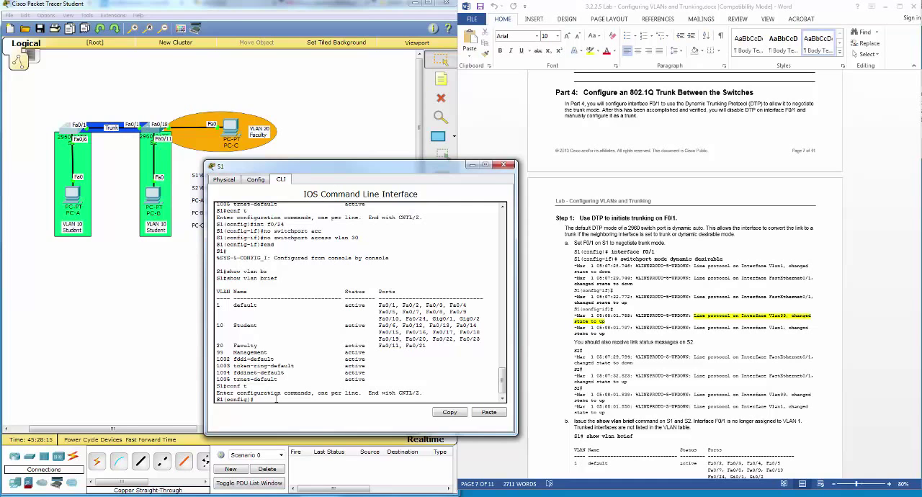
{"action": "type", "text": "nt f0/1"}
{"action": "key", "text": "Return"}
Step: Set interface f0/1 on S1 to negotiate trunking with switchport mode dynamic desirable
{"action": "type", "text": "switchport mo"}
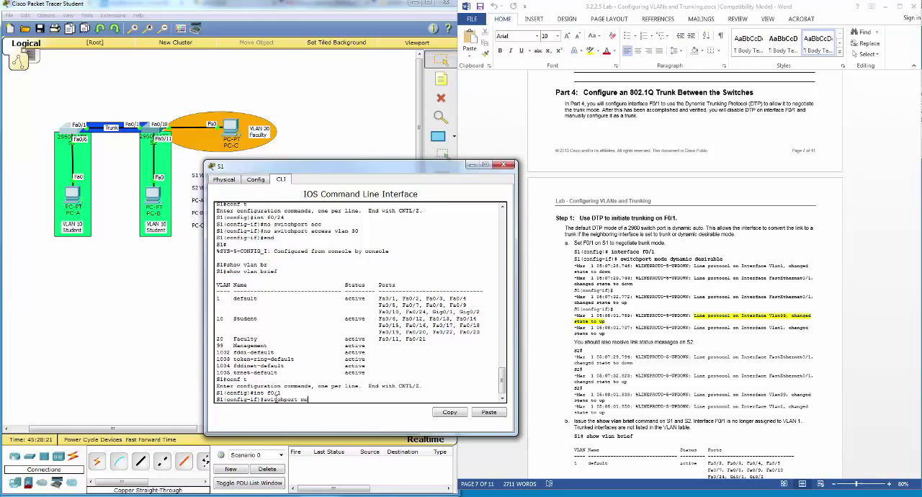
{"action": "type", "text": "de dy"}
{"action": "key", "text": "Tab"}
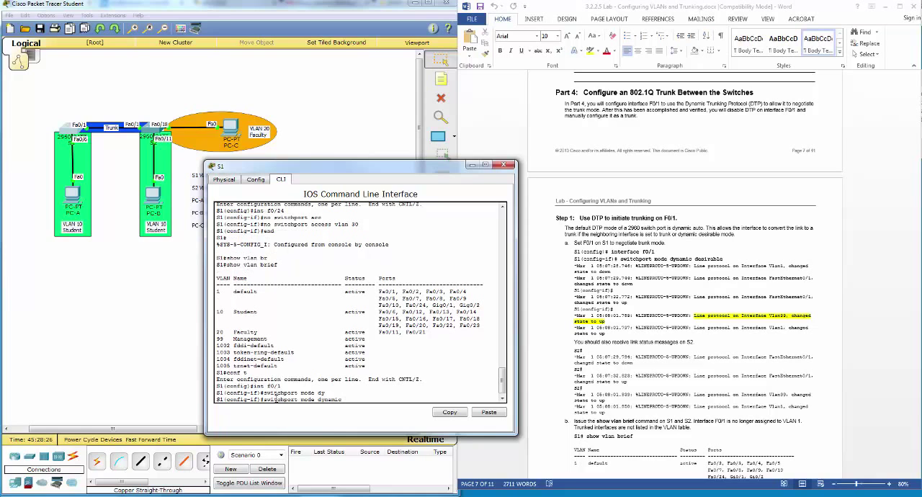
{"action": "type", "text": "des"}
{"action": "key", "text": "Tab"}
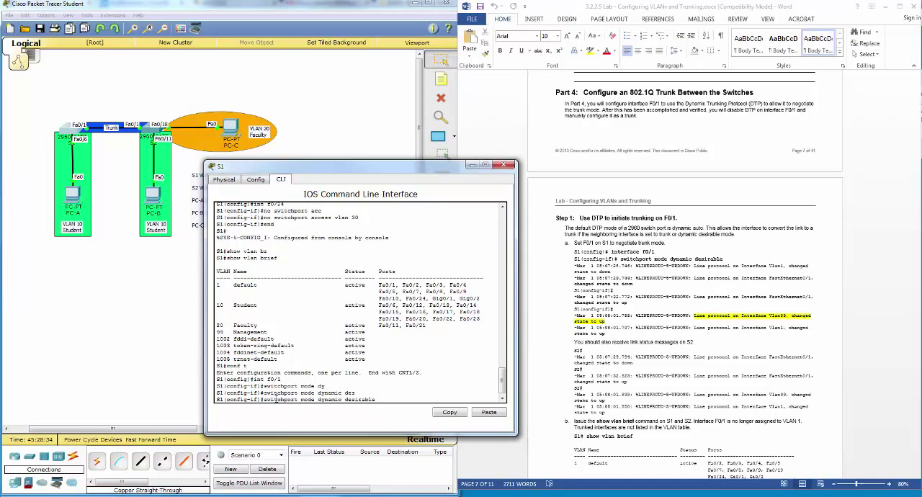
{"action": "key", "text": "Return"}
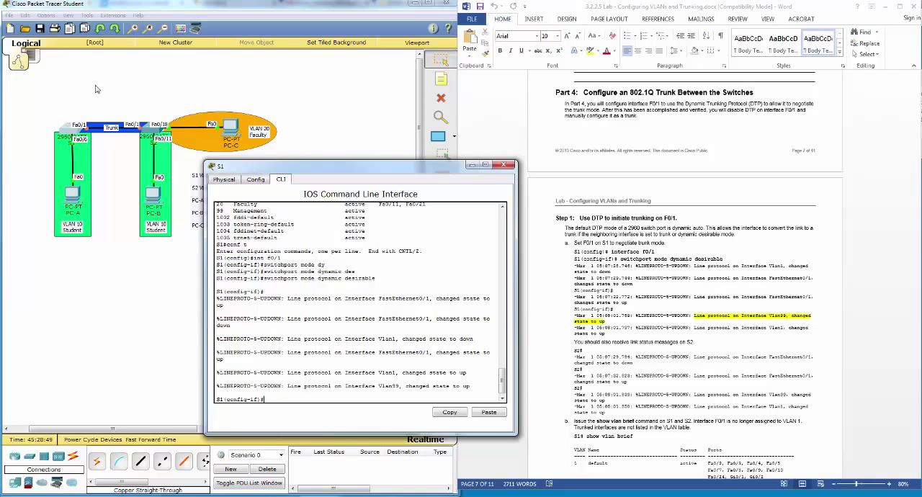
Step: Following Step 1b of the lab, end configuration mode on S1 and run show vlan brief to check the port lists for f0/1
{"action": "left_click", "coordinate": [686, 358]}
{"action": "scroll", "coordinate": [686, 356], "scroll_direction": "down", "scroll_amount": 5}
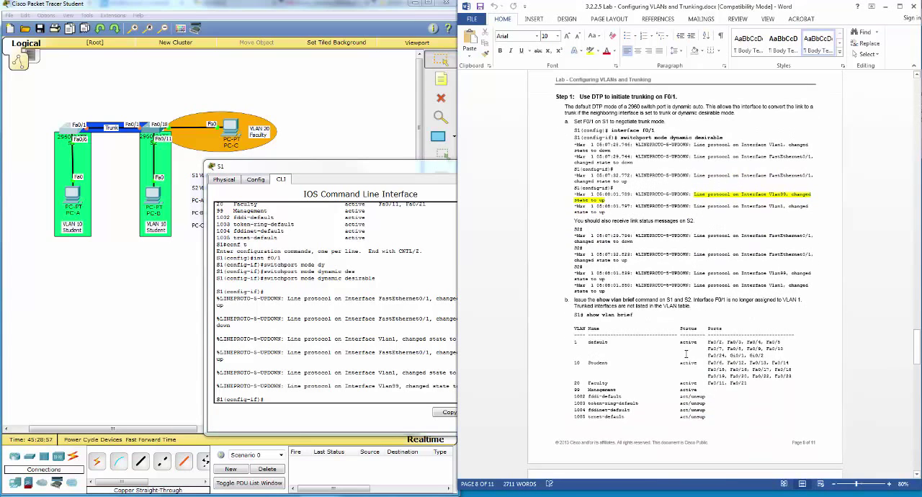
{"action": "scroll", "coordinate": [686, 353], "scroll_direction": "down", "scroll_amount": 2}
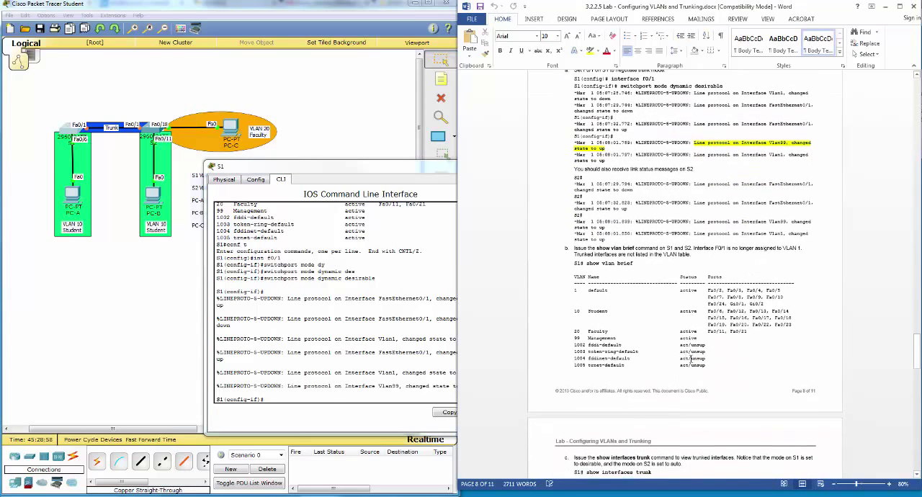
{"action": "left_click", "coordinate": [329, 401]}
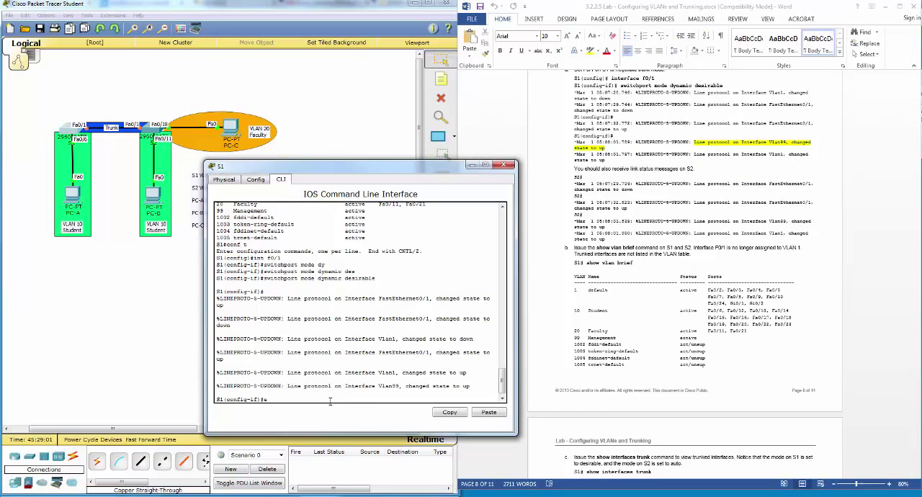
{"action": "type", "text": "end"}
{"action": "key", "text": "Return"}
{"action": "type", "text": "show vlan br"}
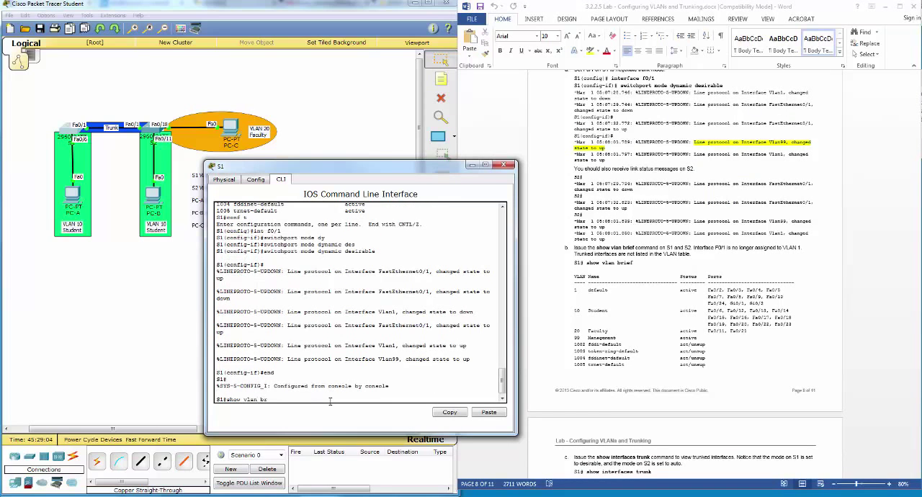
{"action": "key", "text": "Tab"}
{"action": "key", "text": "Return"}
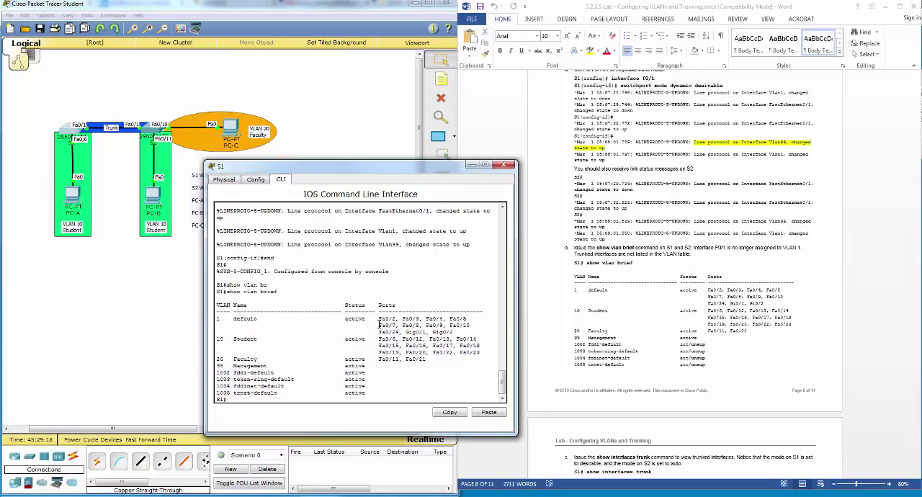
{"action": "left_click_drag", "start_coordinate": [378, 317], "coordinate": [477, 361]}
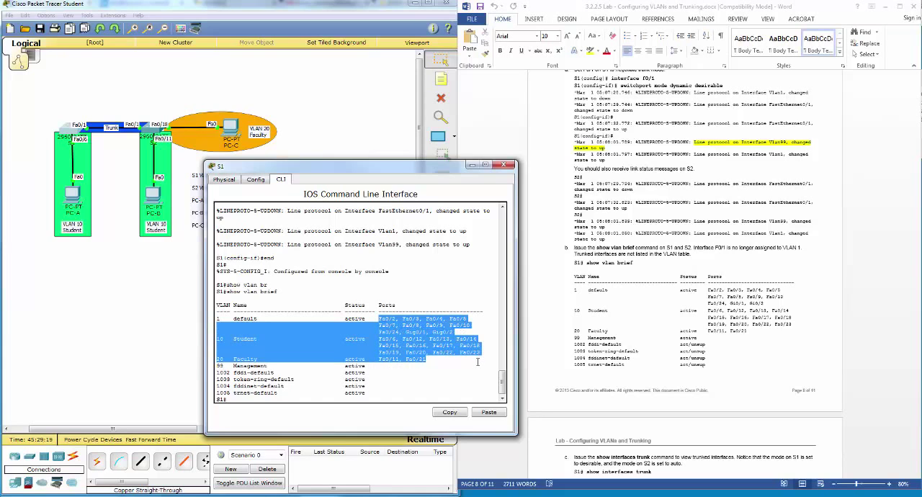
{"action": "left_click", "coordinate": [378, 317]}
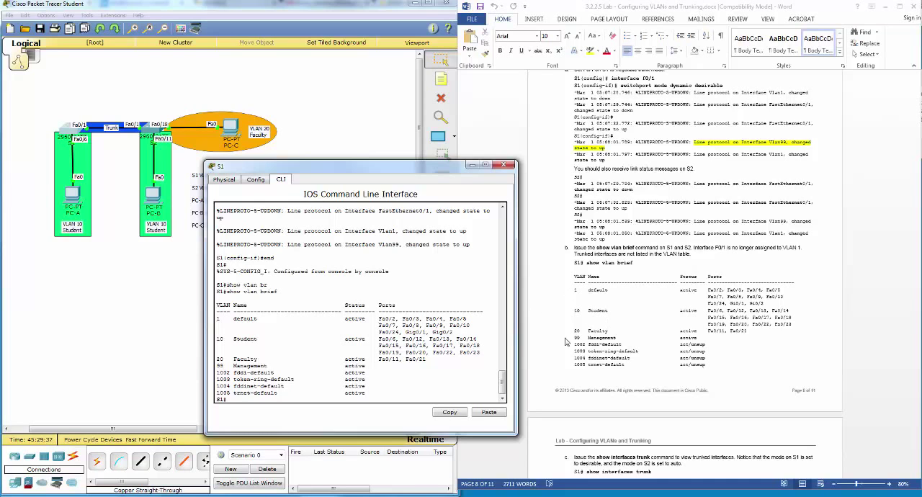
Step: Following Step 1c of the lab, run show int trunk on S1 and check the trunking mode of Fa0/1
{"action": "left_click", "coordinate": [690, 371]}
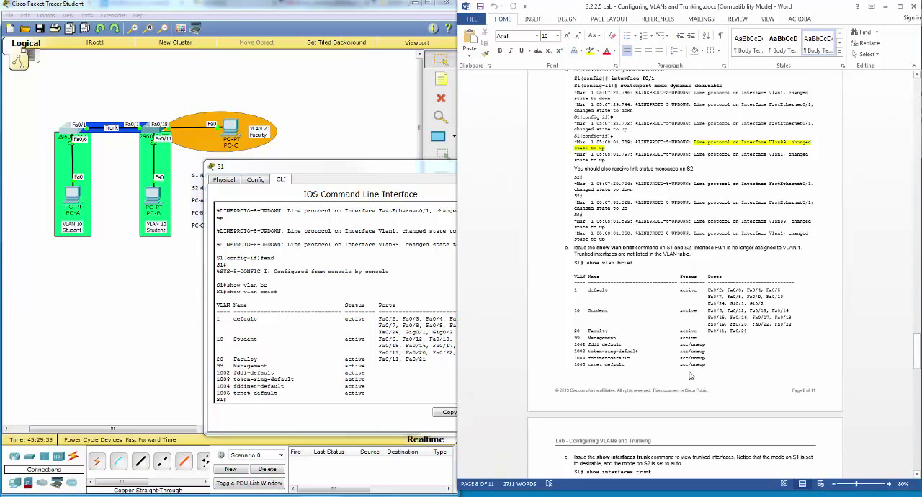
{"action": "scroll", "coordinate": [689, 371], "scroll_direction": "down", "scroll_amount": 5}
{"action": "scroll", "coordinate": [690, 371], "scroll_direction": "down", "scroll_amount": 3}
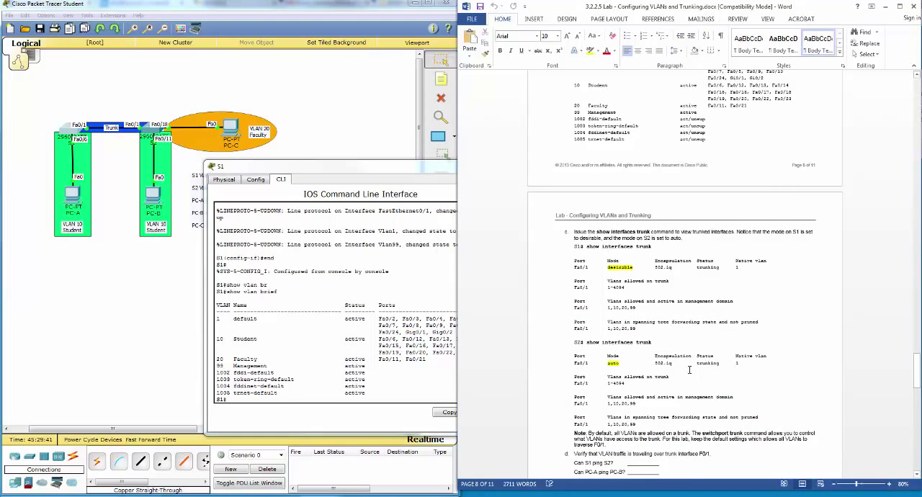
{"action": "left_click", "coordinate": [304, 395]}
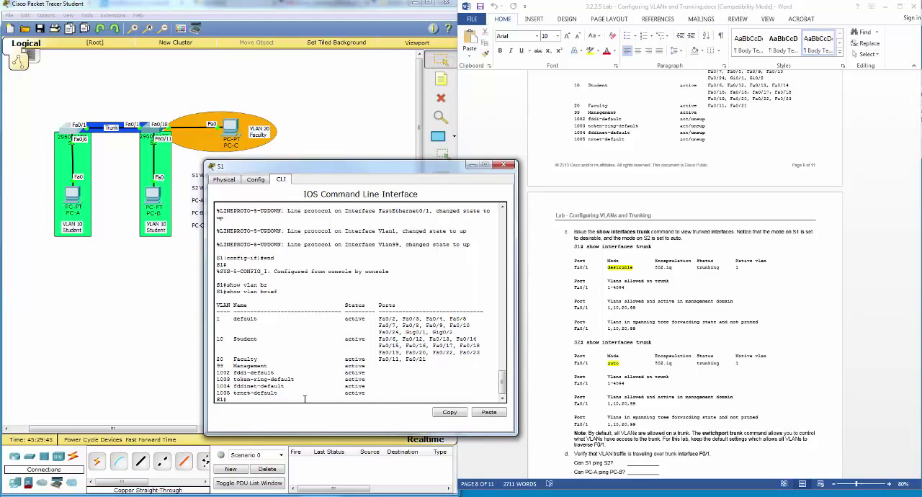
{"action": "key", "text": "Return"}
{"action": "key", "text": "Return"}
{"action": "type", "text": "show i"}
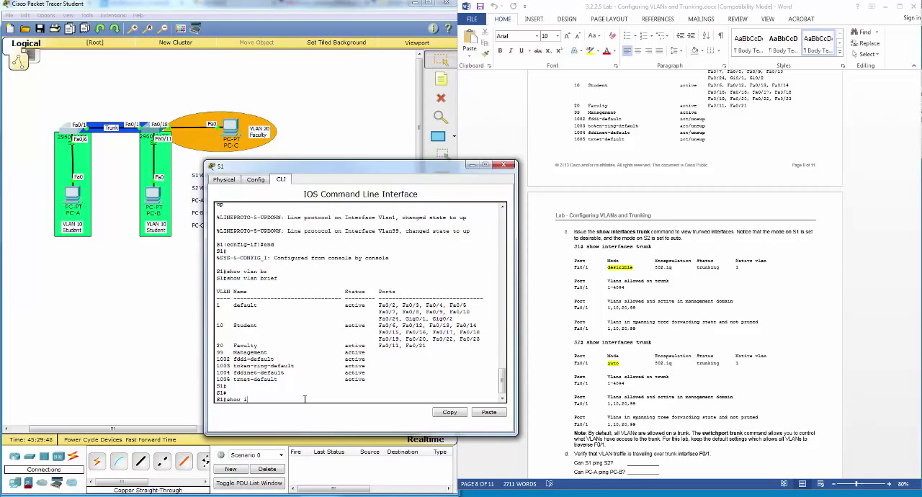
{"action": "type", "text": "nt tr"}
{"action": "key", "text": "Tab"}
{"action": "key", "text": "Return"}
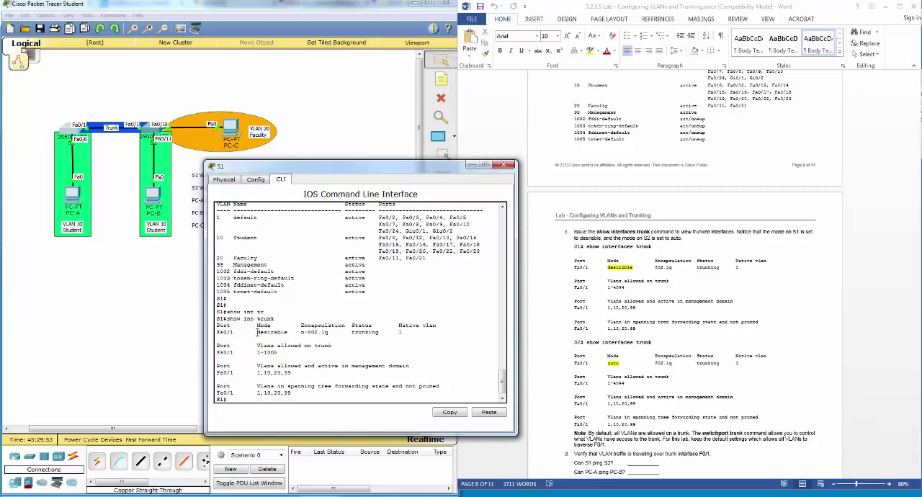
{"action": "left_click_drag", "start_coordinate": [256, 332], "coordinate": [287, 330]}
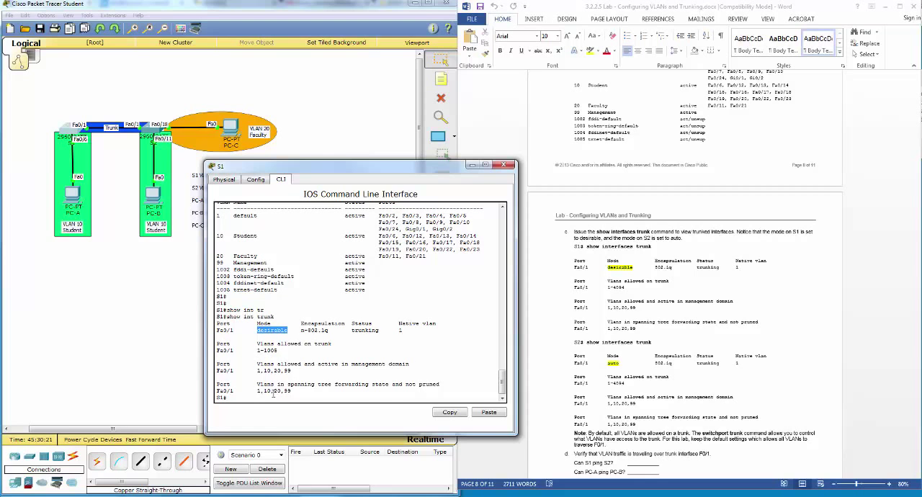
Step: Following Step 1d of the lab, close the S1 window and ping PC-B at 192.168.10.4 from PC-A's Command Prompt
{"action": "left_click", "coordinate": [682, 368]}
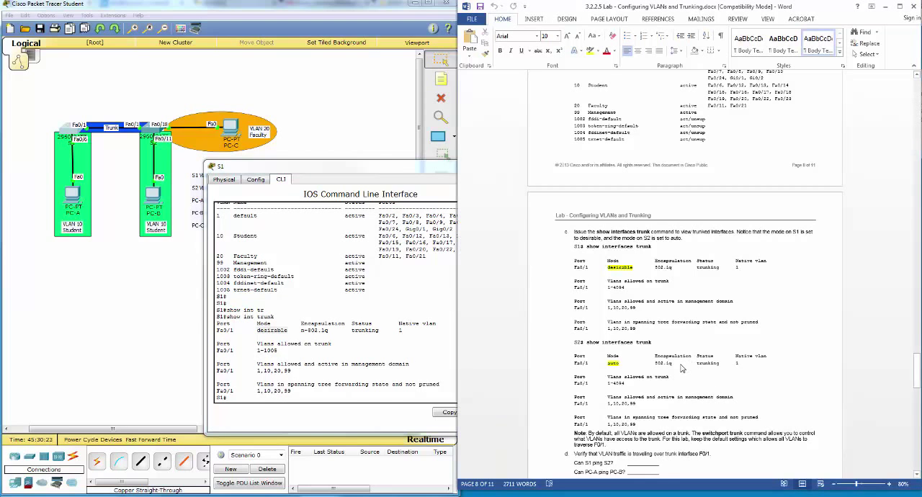
{"action": "scroll", "coordinate": [669, 374], "scroll_direction": "down", "scroll_amount": 1}
{"action": "scroll", "coordinate": [660, 381], "scroll_direction": "down", "scroll_amount": 5}
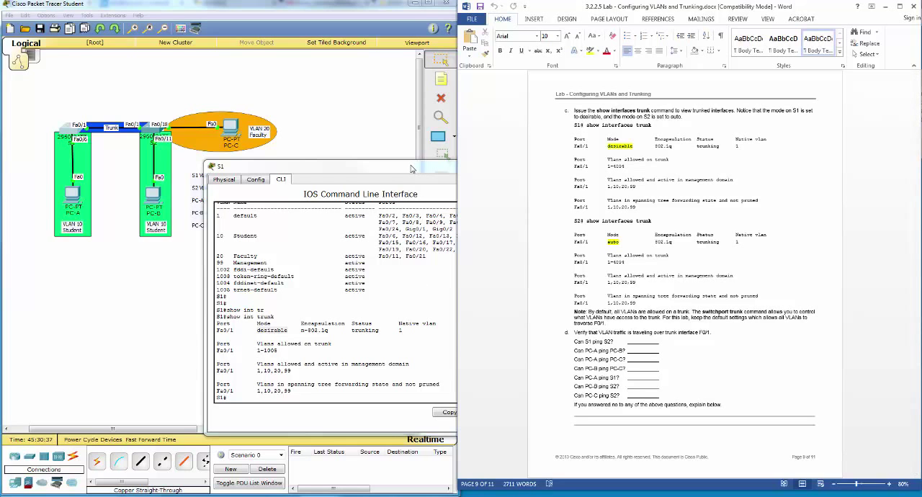
{"action": "left_click", "coordinate": [336, 177]}
{"action": "left_click", "coordinate": [509, 165]}
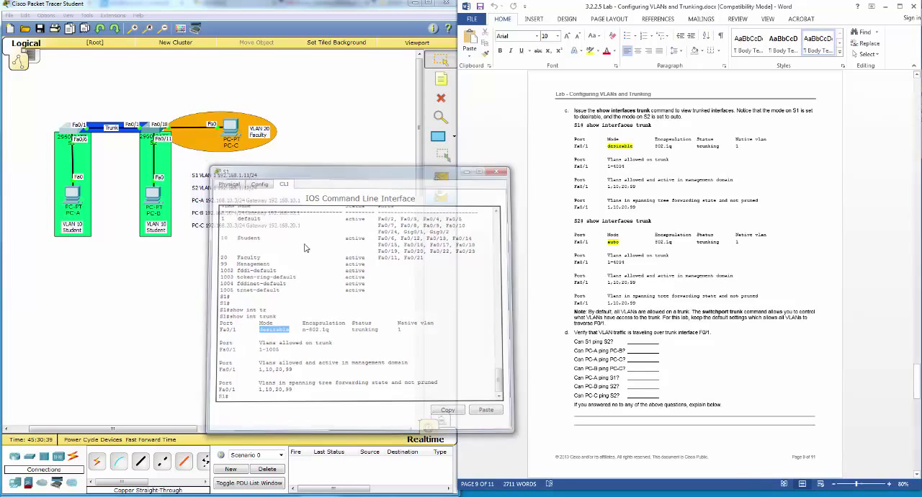
{"action": "left_click", "coordinate": [75, 201]}
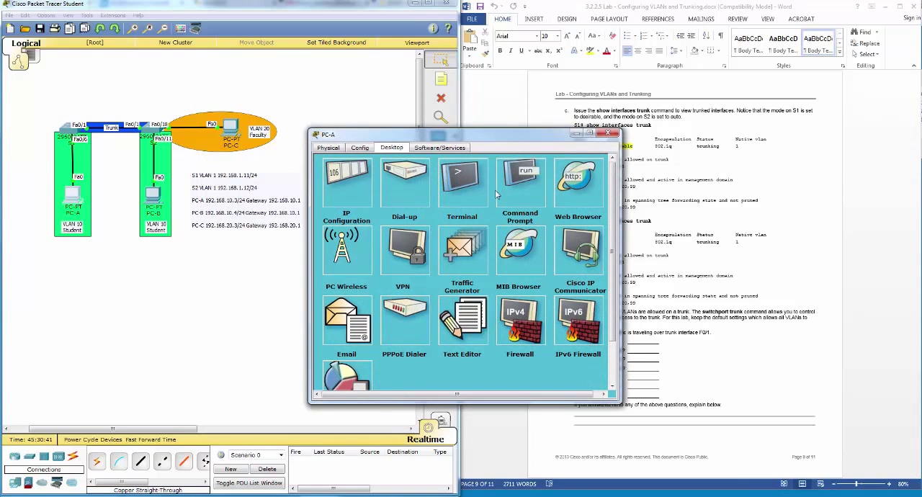
{"action": "left_click", "coordinate": [502, 189]}
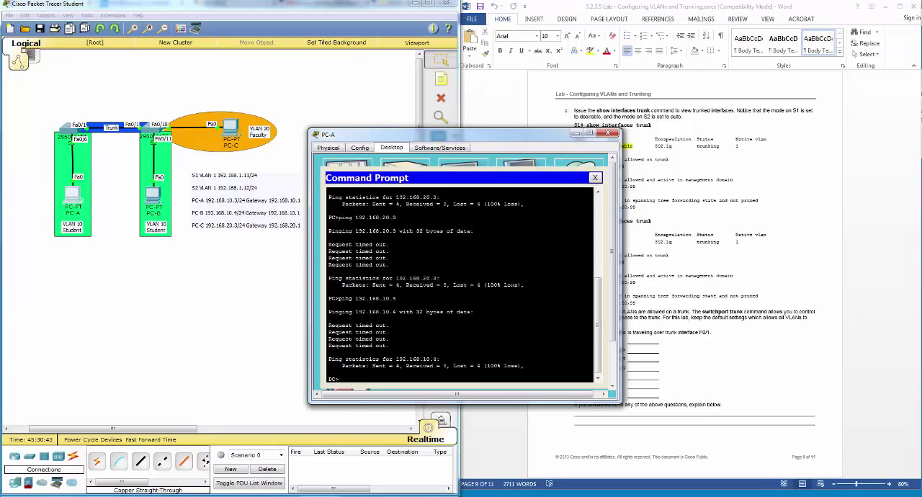
{"action": "key", "text": "Up"}
{"action": "key", "text": "Return"}
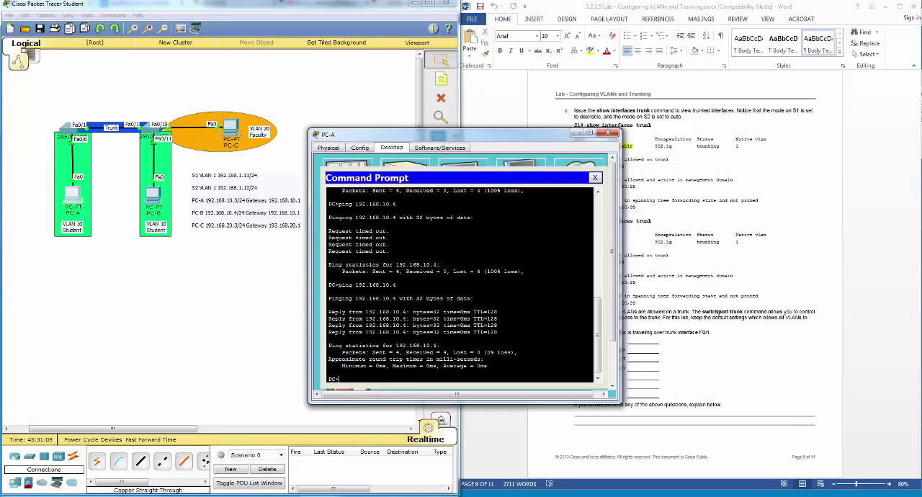
Step: Following Step 1d of the lab, ping PC-C at 192.168.20.3 from PC-A's Command Prompt, and close the PC-A window
{"action": "type", "text": "ping 192.168.20.3"}
{"action": "key", "text": "Return"}
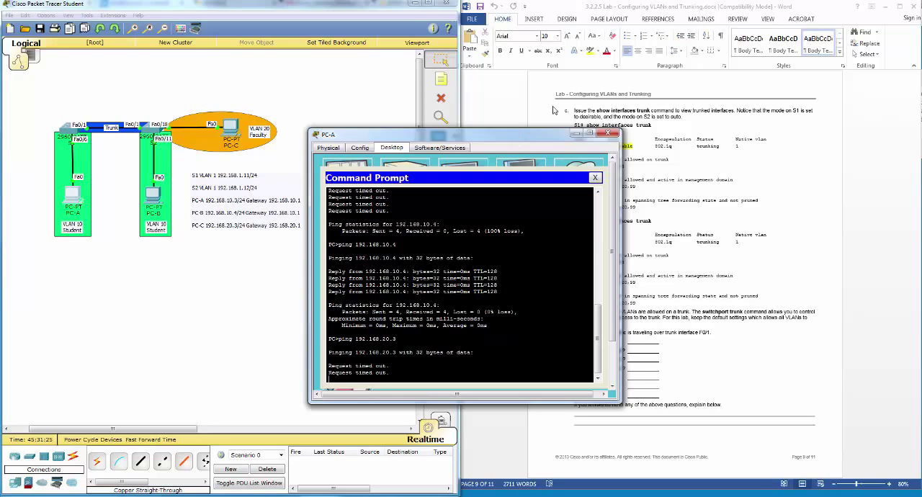
{"action": "left_click", "coordinate": [607, 135]}
Step: Read the lab's Part 4, Step 2 instructions on manually configuring trunk interface F0/1
{"action": "left_click", "coordinate": [635, 290]}
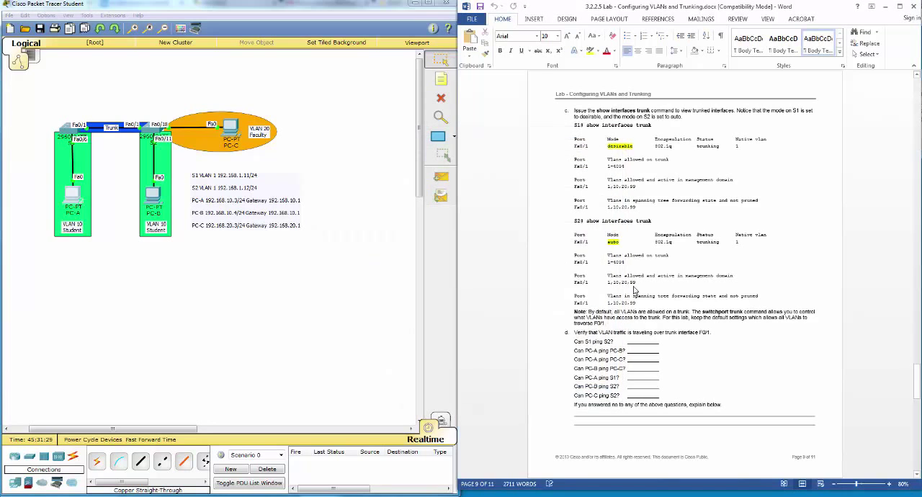
{"action": "scroll", "coordinate": [635, 291], "scroll_direction": "down", "scroll_amount": 3}
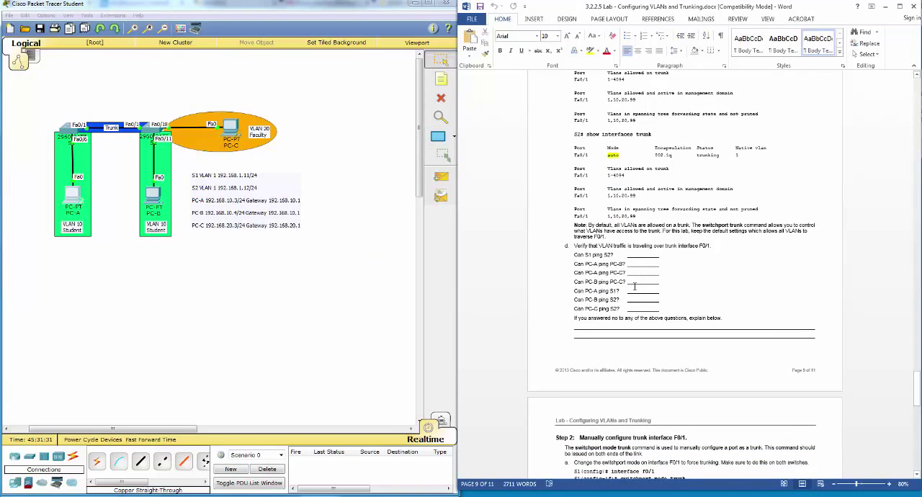
{"action": "scroll", "coordinate": [635, 286], "scroll_direction": "down", "scroll_amount": 1}
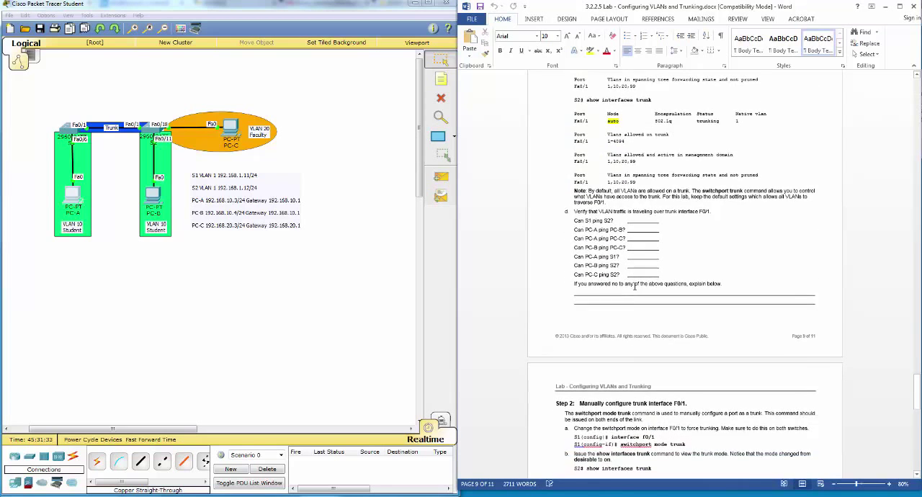
{"action": "scroll", "coordinate": [634, 286], "scroll_direction": "down", "scroll_amount": 4}
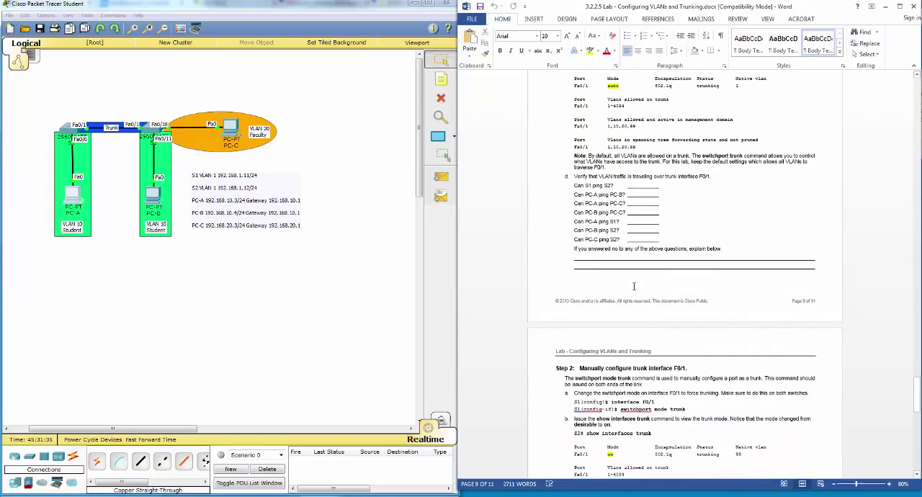
{"action": "scroll", "coordinate": [635, 290], "scroll_direction": "down", "scroll_amount": 2}
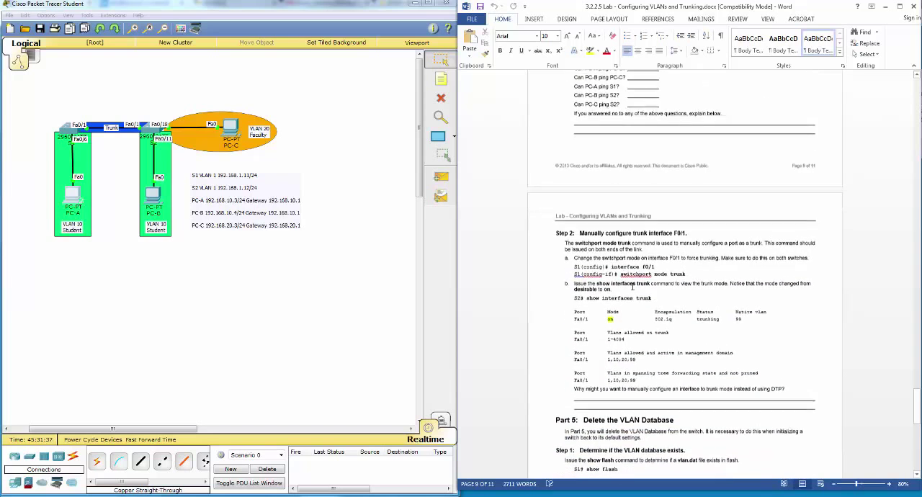
{"action": "scroll", "coordinate": [620, 286], "scroll_direction": "down", "scroll_amount": 2}
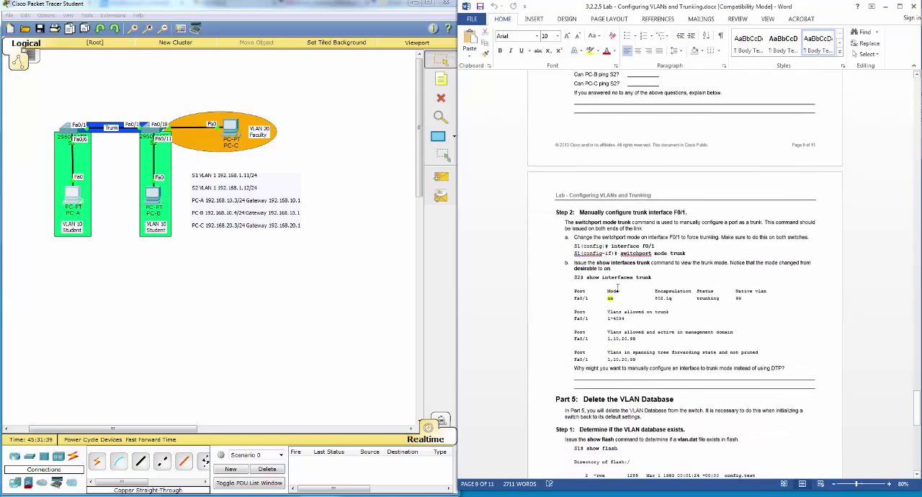
{"action": "scroll", "coordinate": [616, 287], "scroll_direction": "down", "scroll_amount": 1}
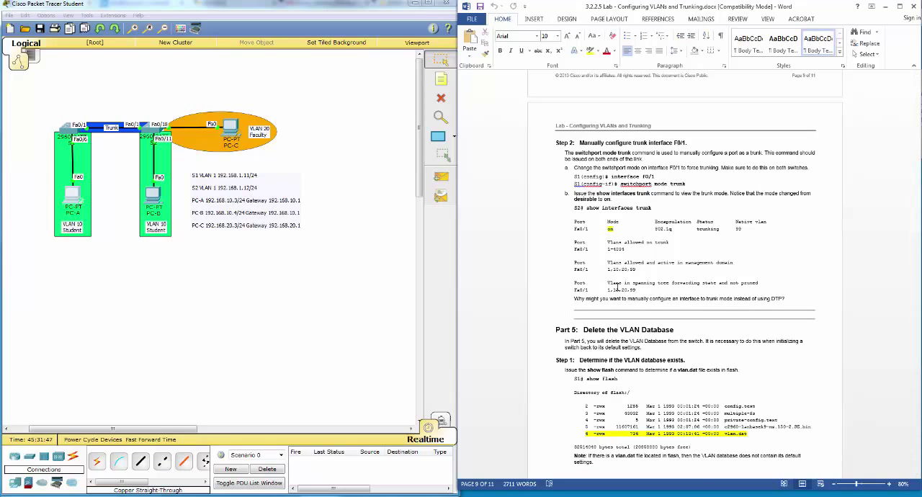
{"action": "scroll", "coordinate": [617, 288], "scroll_direction": "down", "scroll_amount": 1}
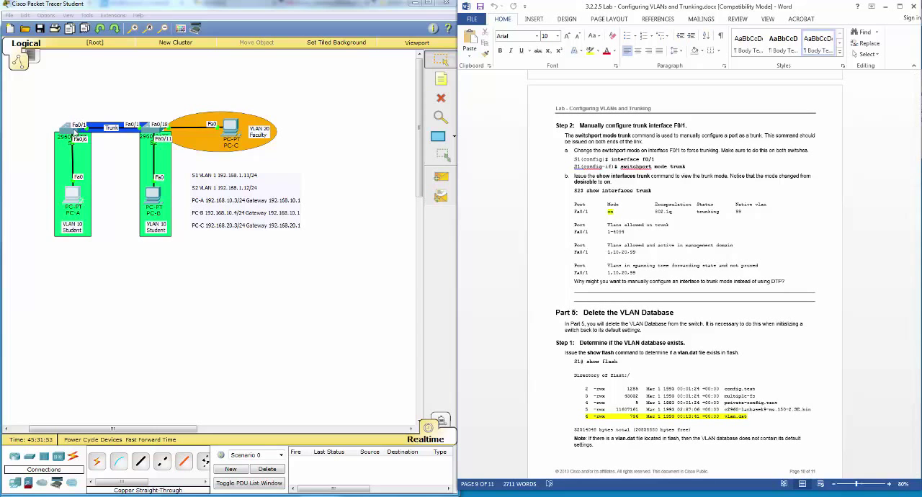
Step: Following Step 2a of the lab, manually set interface f0/1 on S1 to trunk with switchport mode trunk
{"action": "left_click", "coordinate": [68, 130]}
{"action": "left_click_drag", "start_coordinate": [390, 136], "coordinate": [317, 173]}
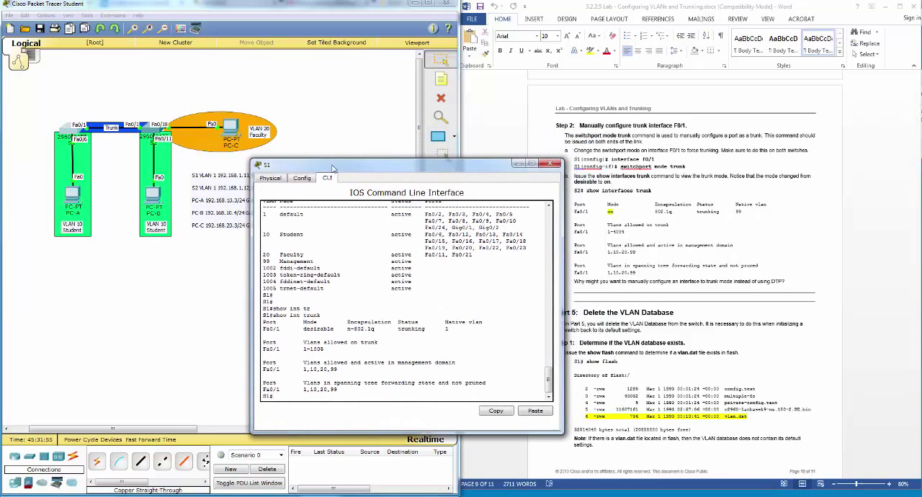
{"action": "type", "text": "f t"}
{"action": "key", "text": "Return"}
{"action": "type", "text": "int"}
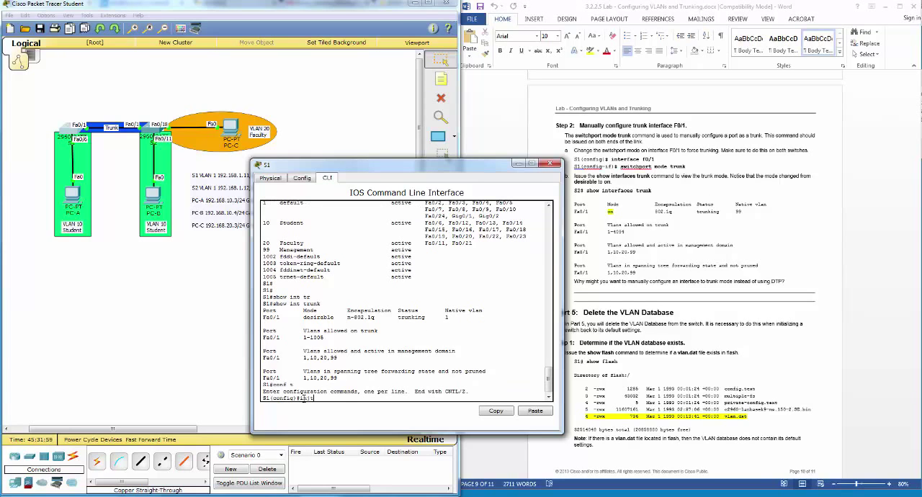
{"action": "type", "text": " f0/1"}
{"action": "key", "text": "Return"}
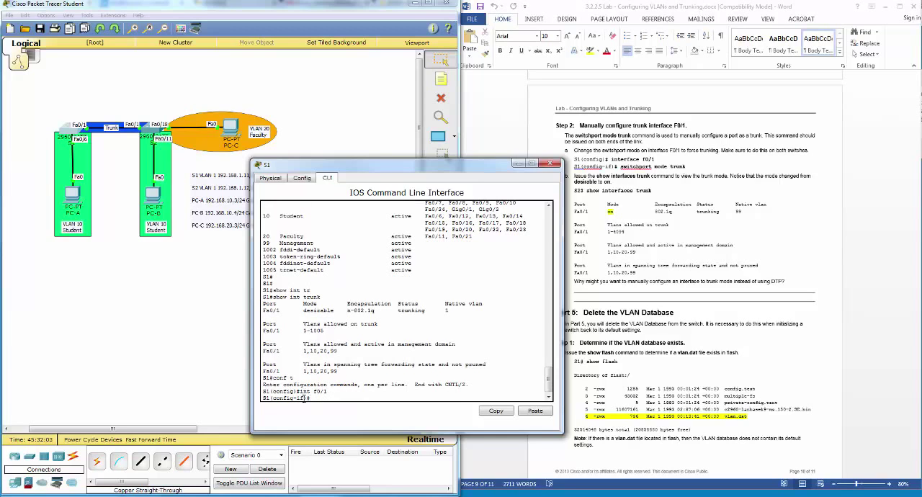
{"action": "type", "text": "switchport "}
{"action": "type", "text": "mode"}
{"action": "type", "text": "r"}
{"action": "key", "text": "Tab"}
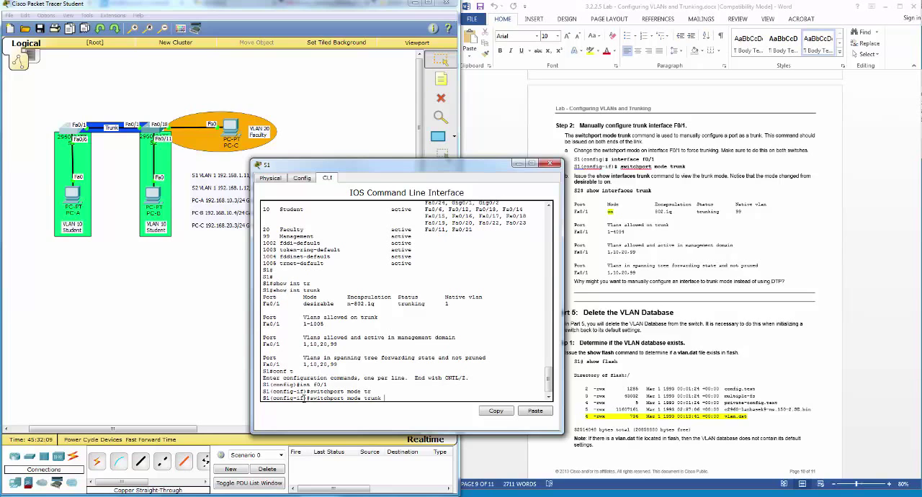
{"action": "key", "text": "Return"}
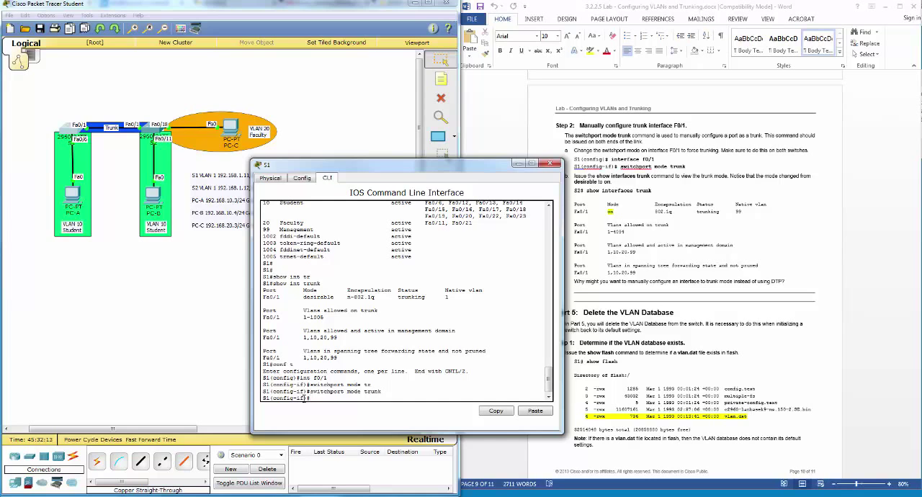
Step: Following Step 2b of the lab, end configuration mode on S1, run show int trunk and check the mode of Fa0/1
{"action": "type", "text": "end"}
{"action": "key", "text": "Return"}
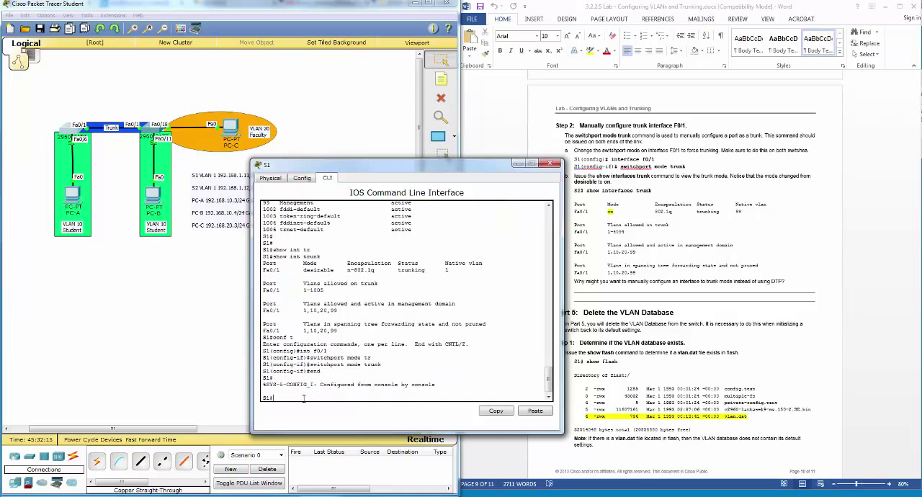
{"action": "type", "text": "show int tr"}
{"action": "key", "text": "Tab"}
{"action": "key", "text": "Return"}
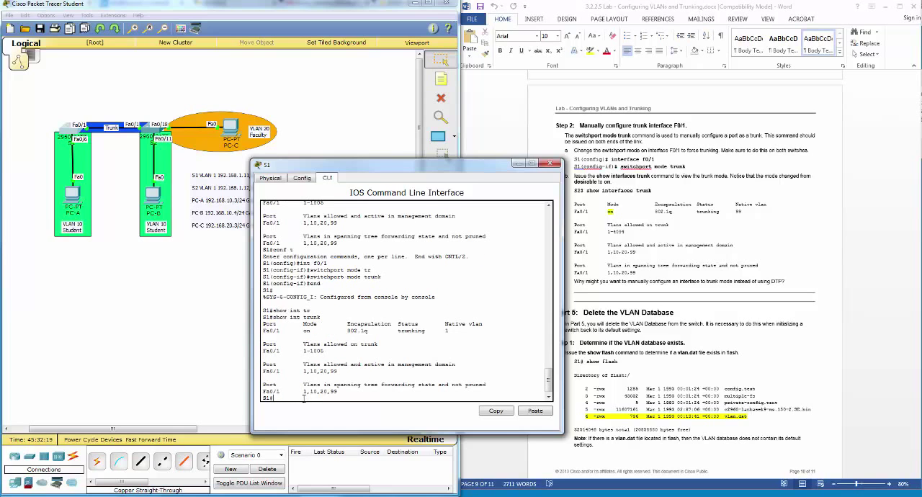
{"action": "left_click_drag", "start_coordinate": [300, 330], "coordinate": [310, 332]}
Step: Following Part 5, Step 1 of the lab, run show flash on S1 and check the directory listing for vlan.dat
{"action": "left_click", "coordinate": [596, 256]}
{"action": "scroll", "coordinate": [597, 256], "scroll_direction": "down", "scroll_amount": 1}
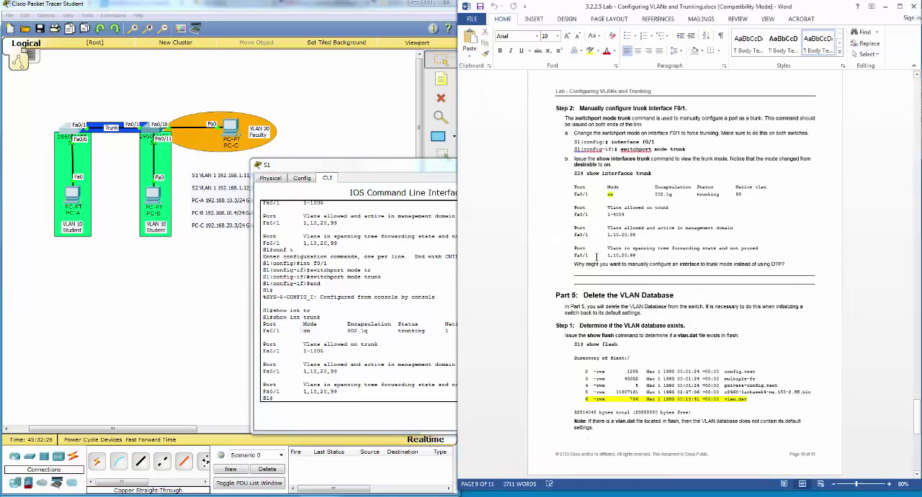
{"action": "scroll", "coordinate": [594, 259], "scroll_direction": "down", "scroll_amount": 1}
{"action": "scroll", "coordinate": [594, 261], "scroll_direction": "up", "scroll_amount": 1}
{"action": "scroll", "coordinate": [593, 261], "scroll_direction": "down", "scroll_amount": 1}
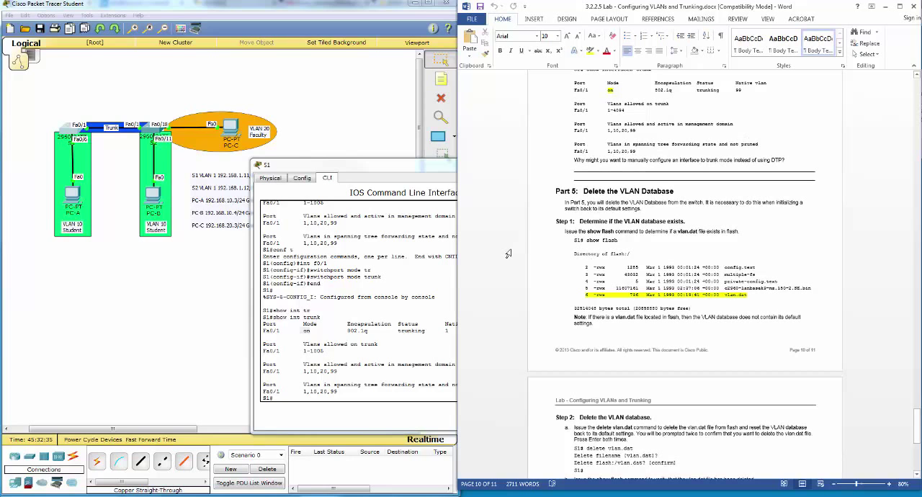
{"action": "left_click", "coordinate": [423, 171]}
{"action": "left_click_drag", "start_coordinate": [455, 172], "coordinate": [410, 159]}
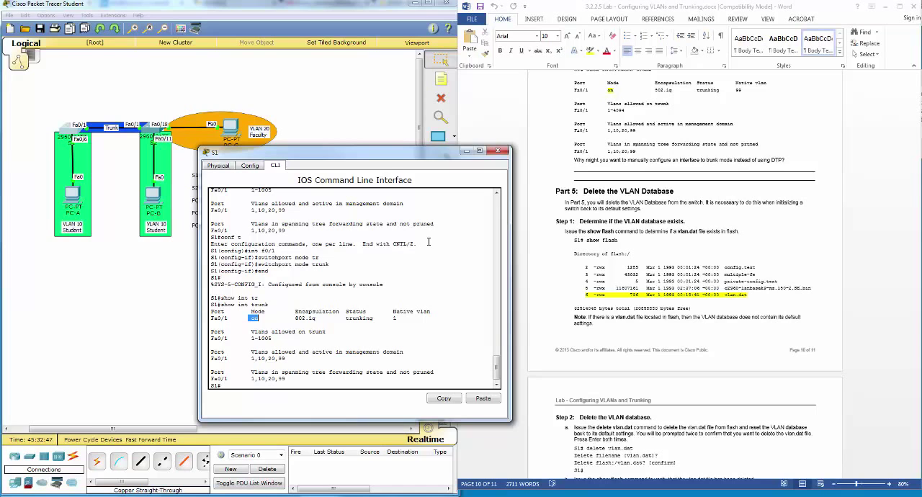
{"action": "left_click", "coordinate": [363, 383]}
{"action": "key", "text": "Return"}
{"action": "key", "text": "Return"}
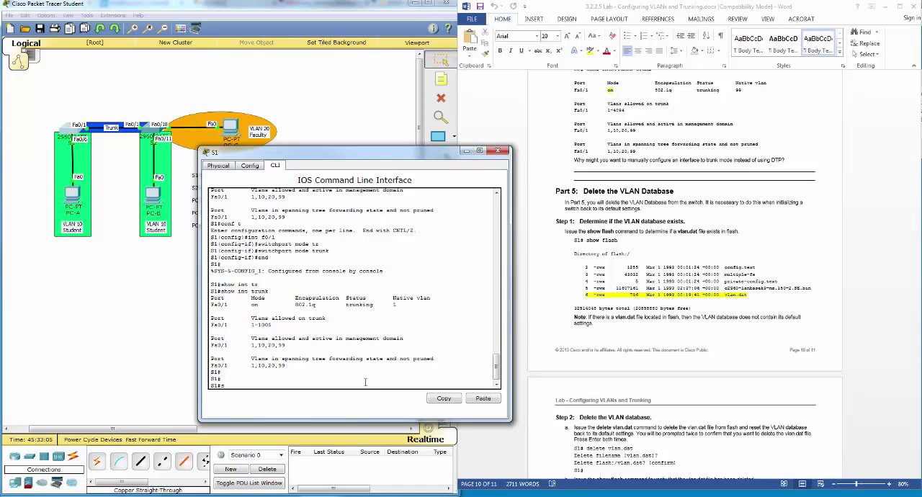
{"action": "type", "text": "how fla"}
{"action": "key", "text": "Tab"}
{"action": "key", "text": "Return"}
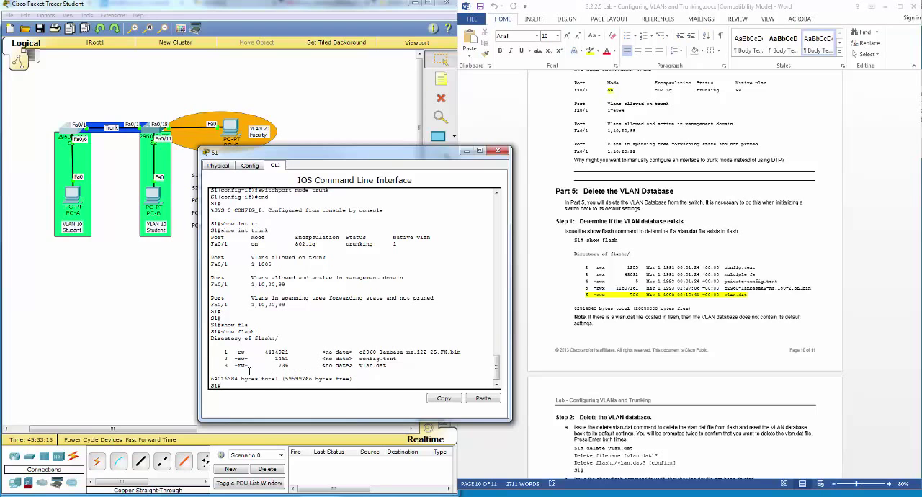
{"action": "left_click_drag", "start_coordinate": [221, 366], "coordinate": [399, 369]}
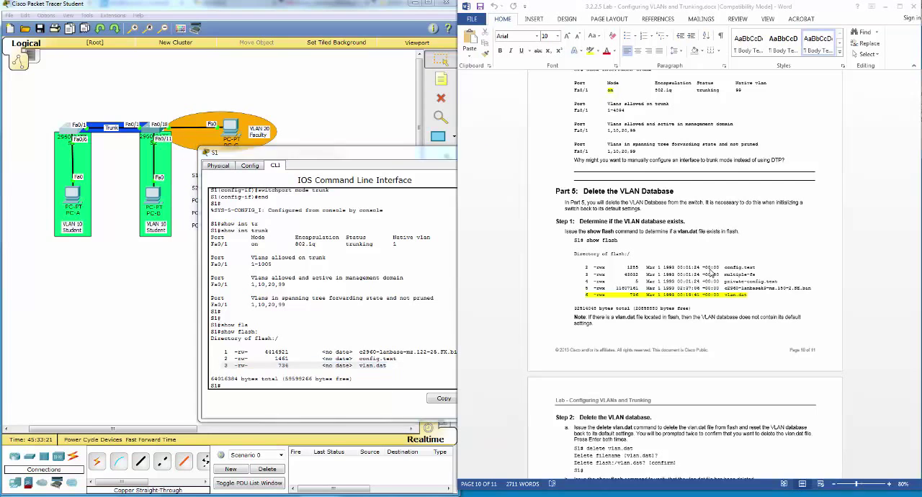
Step: Following Part 5, Step 2a of the lab, run delete vlan.dat on S1 and confirm both the filename and the deletion
{"action": "left_click", "coordinate": [709, 271]}
{"action": "scroll", "coordinate": [710, 272], "scroll_direction": "down", "scroll_amount": 5}
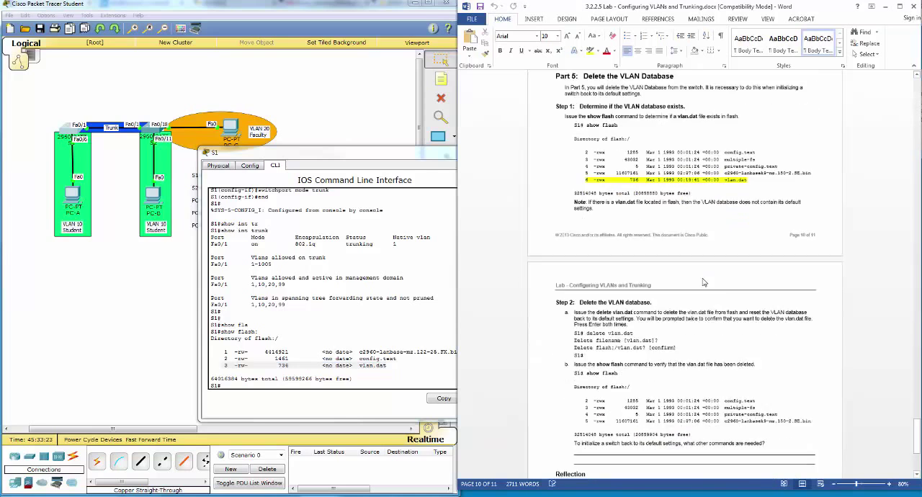
{"action": "scroll", "coordinate": [702, 281], "scroll_direction": "down", "scroll_amount": 3}
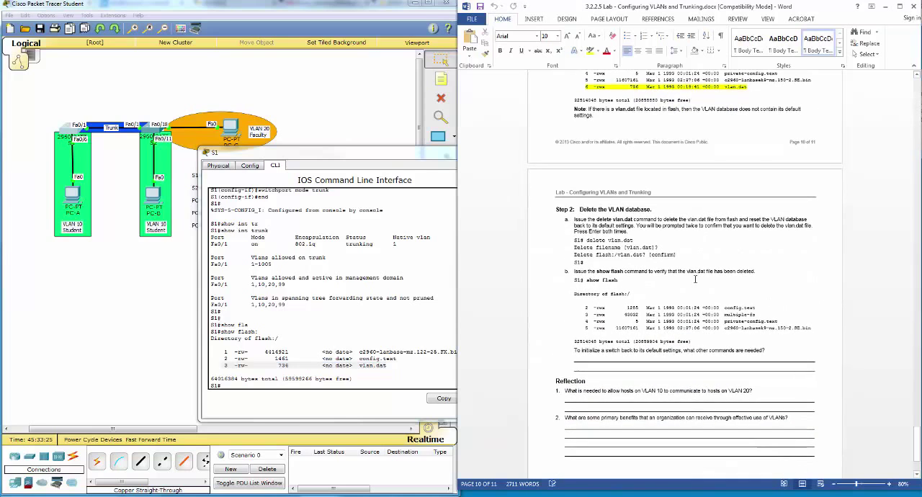
{"action": "left_click", "coordinate": [243, 384]}
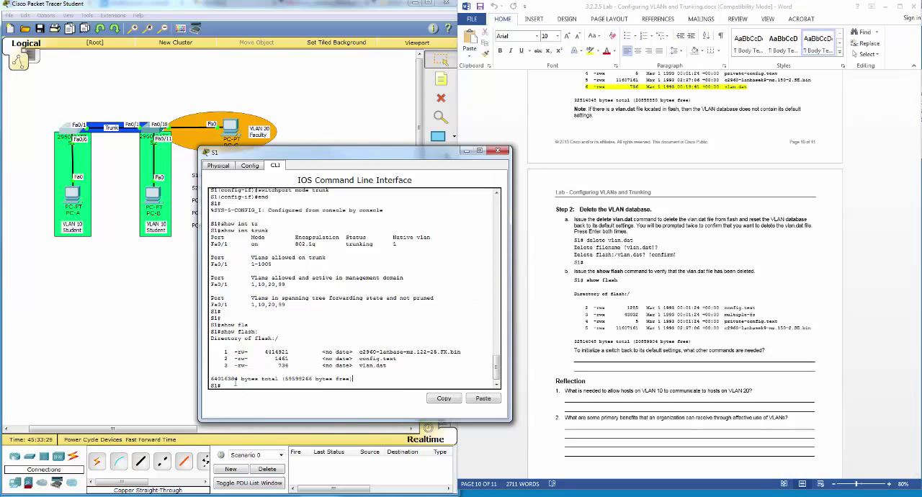
{"action": "key", "text": "Return"}
{"action": "type", "text": "de"}
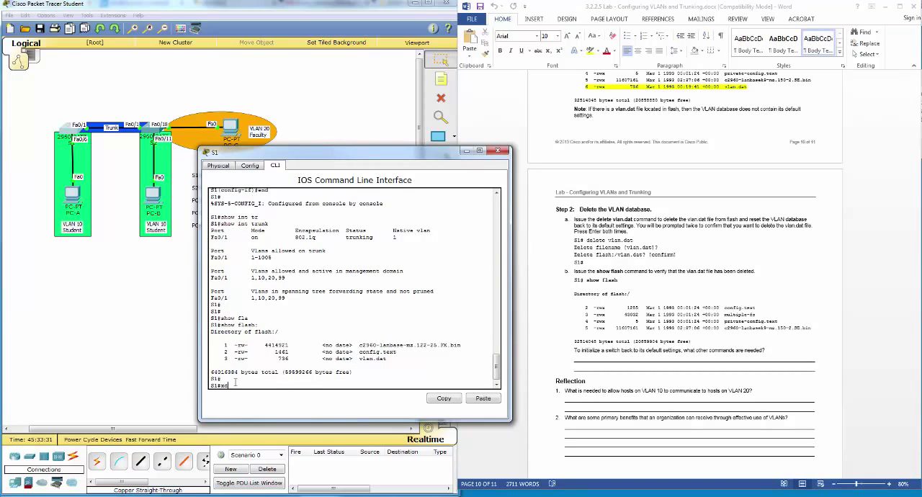
{"action": "key", "text": "Tab"}
{"action": "type", "text": "de"}
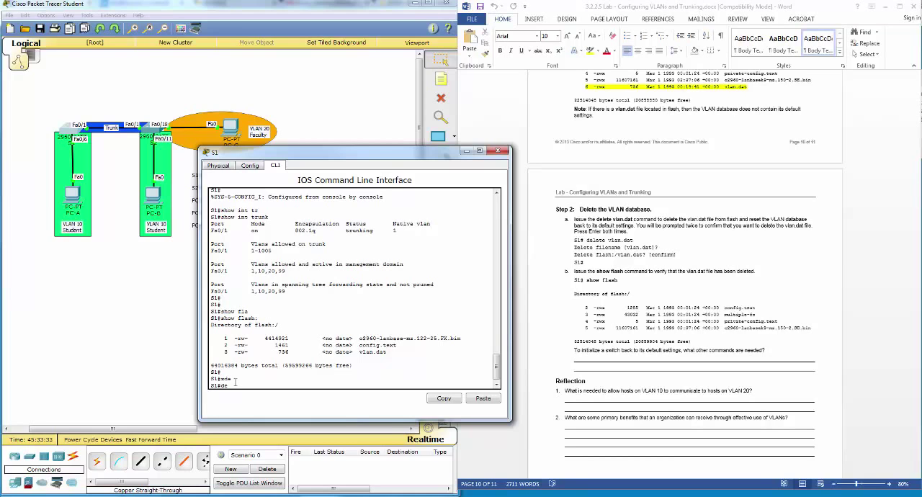
{"action": "key", "text": "Tab"}
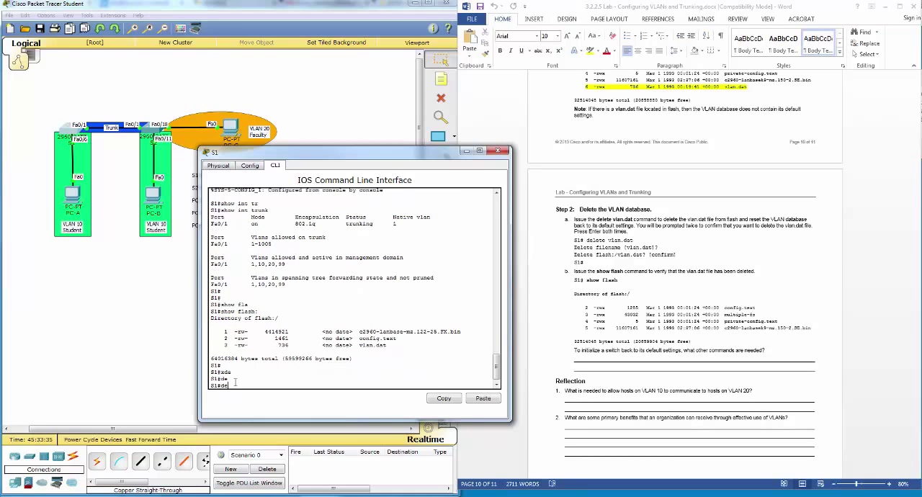
{"action": "type", "text": "le"}
{"action": "key", "text": "Tab"}
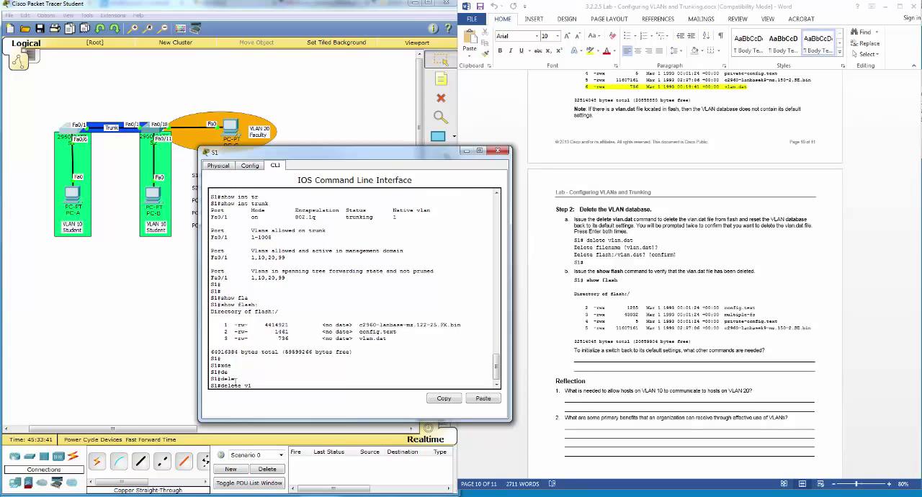
{"action": "type", "text": "a"}
{"action": "key", "text": "Tab"}
{"action": "type", "text": "n"}
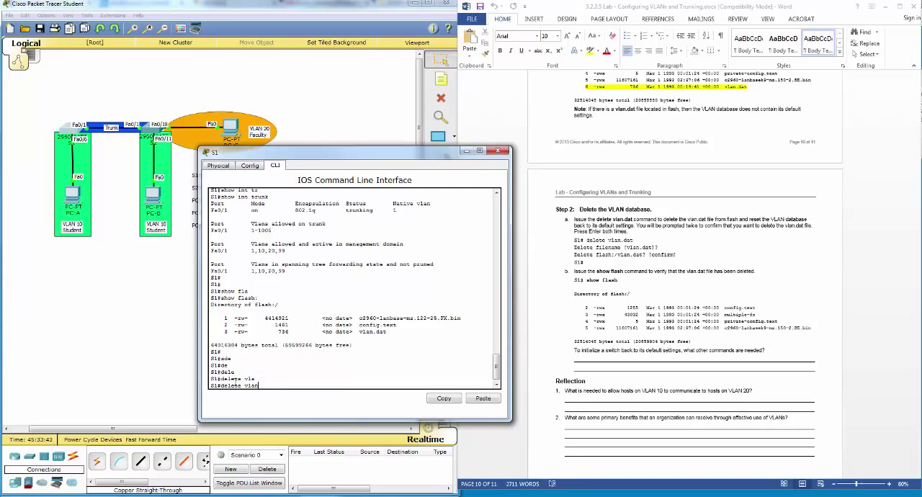
{"action": "type", "text": ":da"}
{"action": "key", "text": "BackSpace"}
{"action": "key", "text": "Return"}
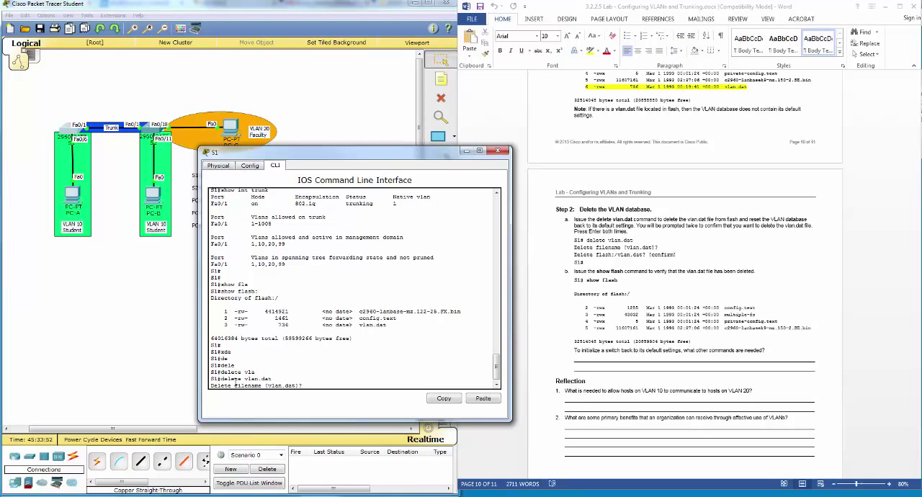
{"action": "key", "text": "Return"}
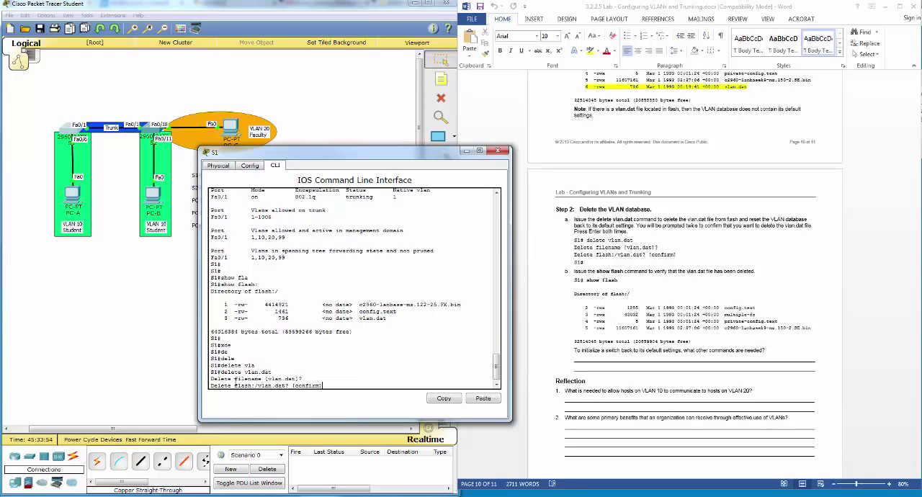
{"action": "key", "text": "Return"}
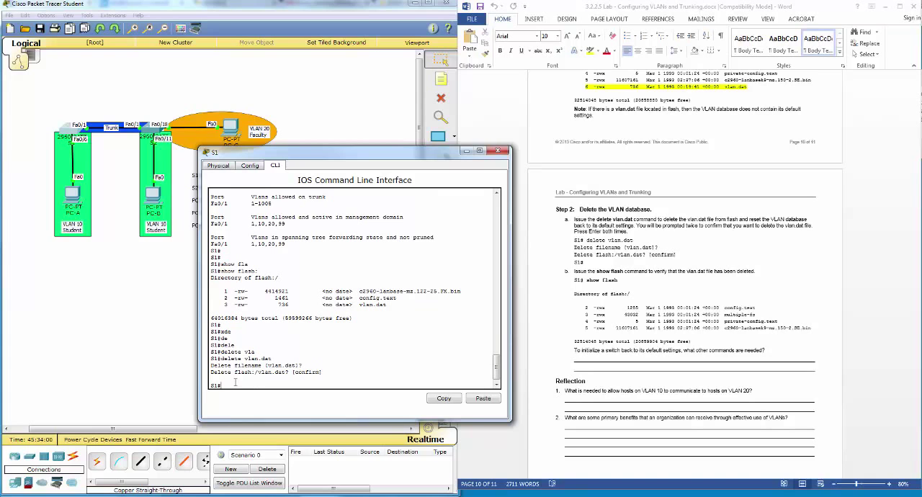
Step: Following Part 5, Step 2b of the lab, run show flash on S1 and compare the listing with the earlier one
{"action": "type", "text": "show fla"}
{"action": "key", "text": "Tab"}
{"action": "key", "text": "Return"}
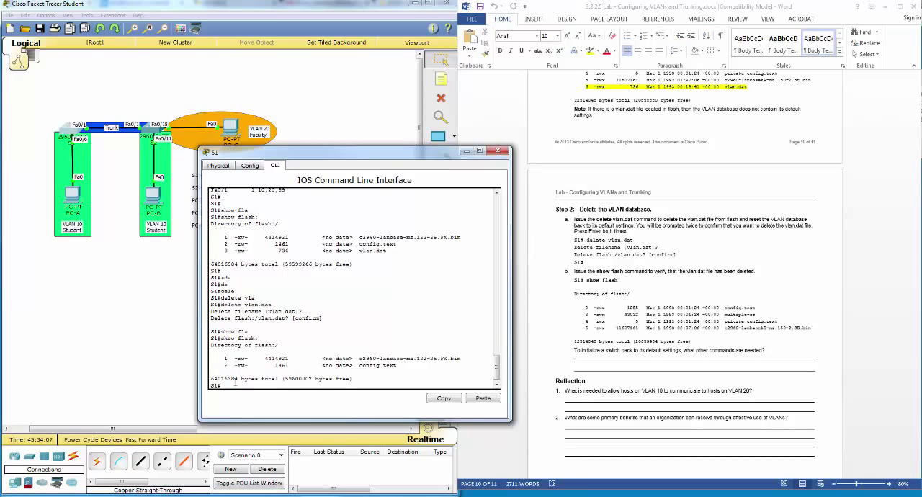
{"action": "left_click_drag", "start_coordinate": [224, 250], "coordinate": [376, 255]}
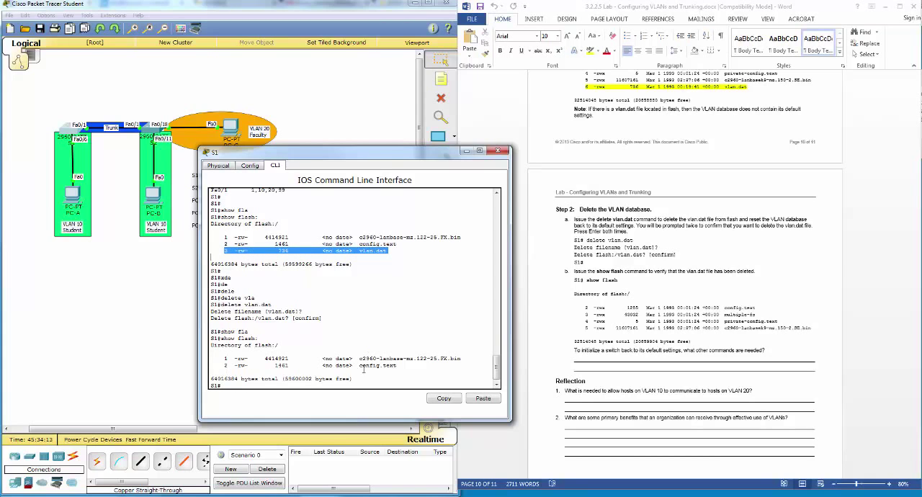
{"action": "left_click_drag", "start_coordinate": [367, 365], "coordinate": [424, 369]}
{"action": "left_click", "coordinate": [422, 368]}
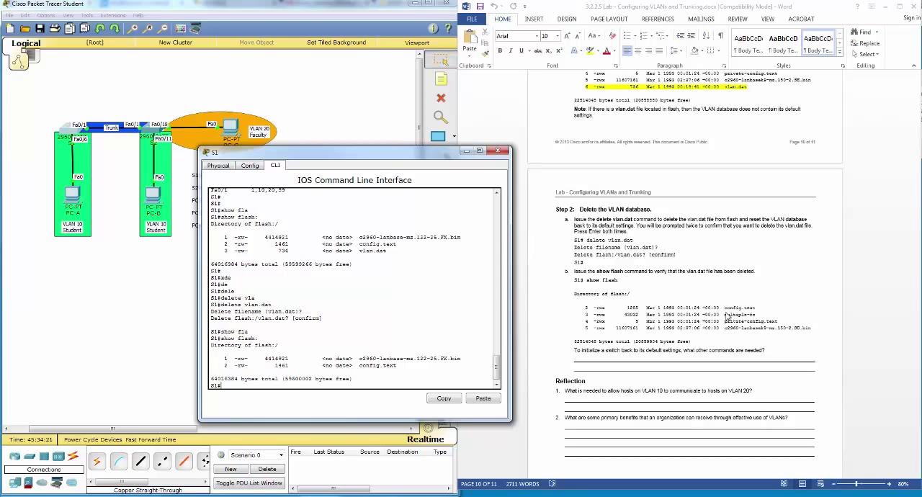
Step: Read the lab's closing questions on restoring switch defaults and VLAN communication, and return to S1's command line
{"action": "left_click", "coordinate": [728, 317]}
{"action": "scroll", "coordinate": [727, 314], "scroll_direction": "down", "scroll_amount": 3}
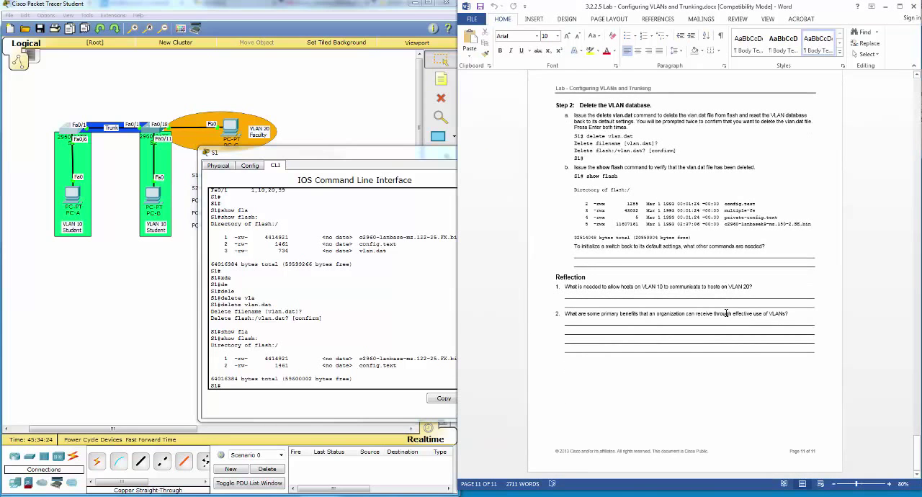
{"action": "scroll", "coordinate": [725, 313], "scroll_direction": "up", "scroll_amount": 1}
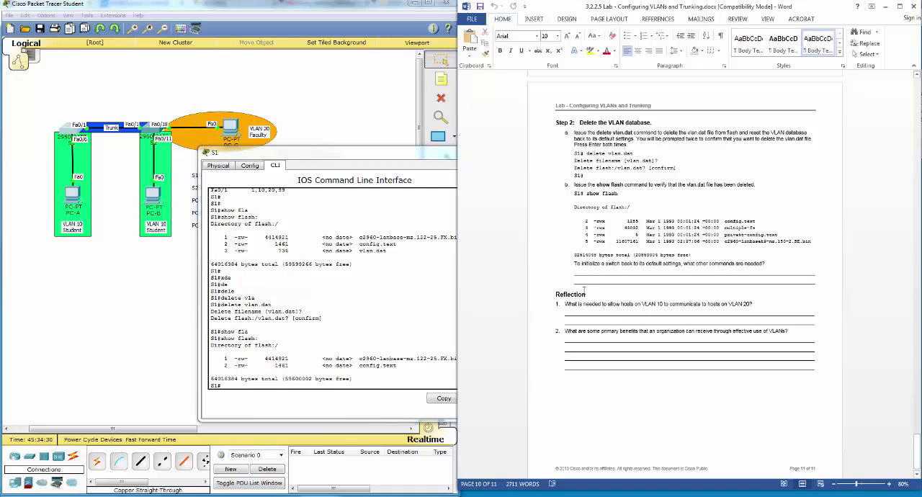
{"action": "left_click", "coordinate": [271, 385]}
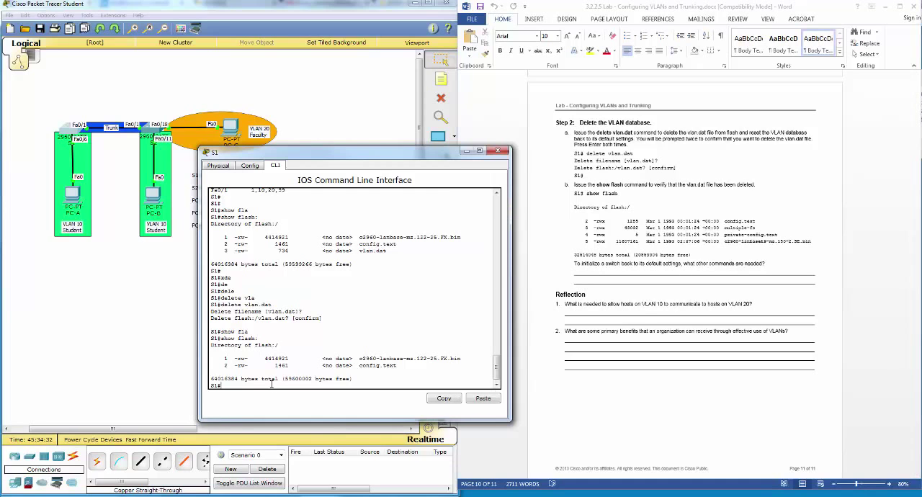